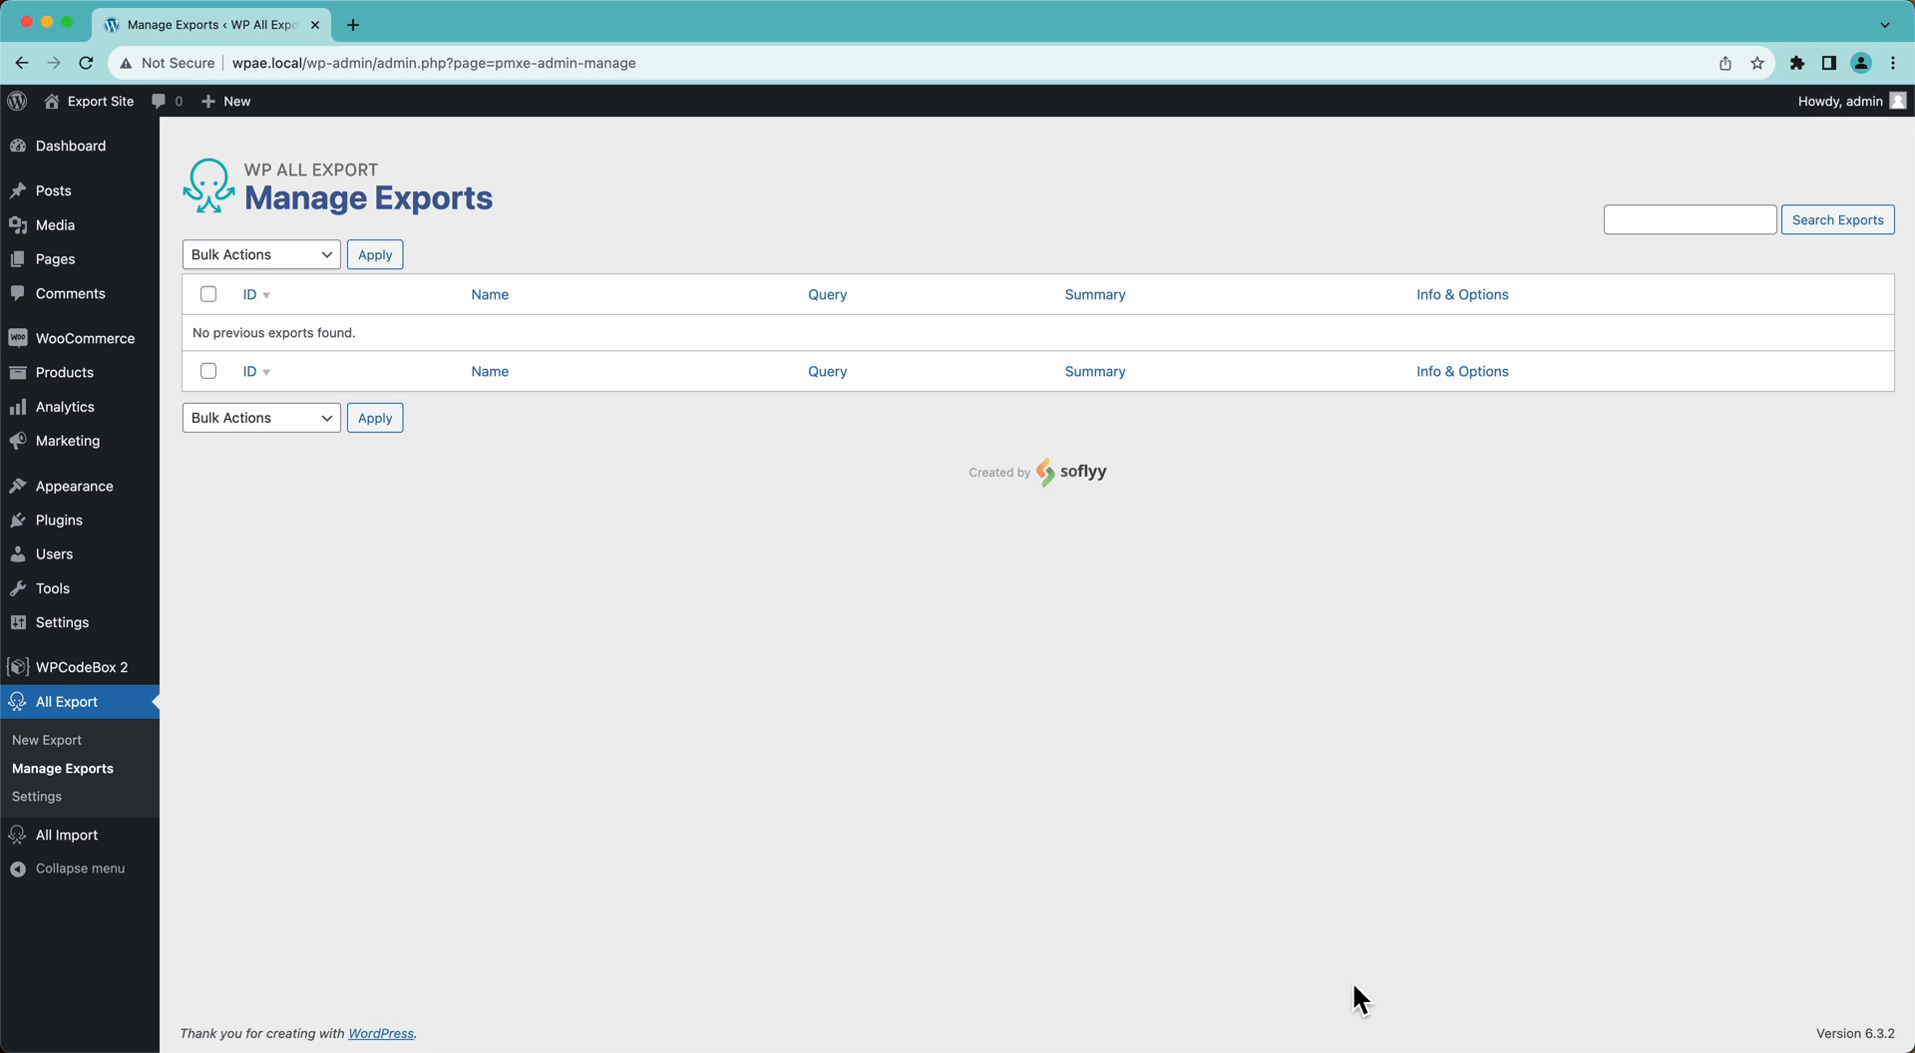
Start a new export for the WooCommerce Orders post type.
{"action": "left_click", "coordinate": [67, 743]}
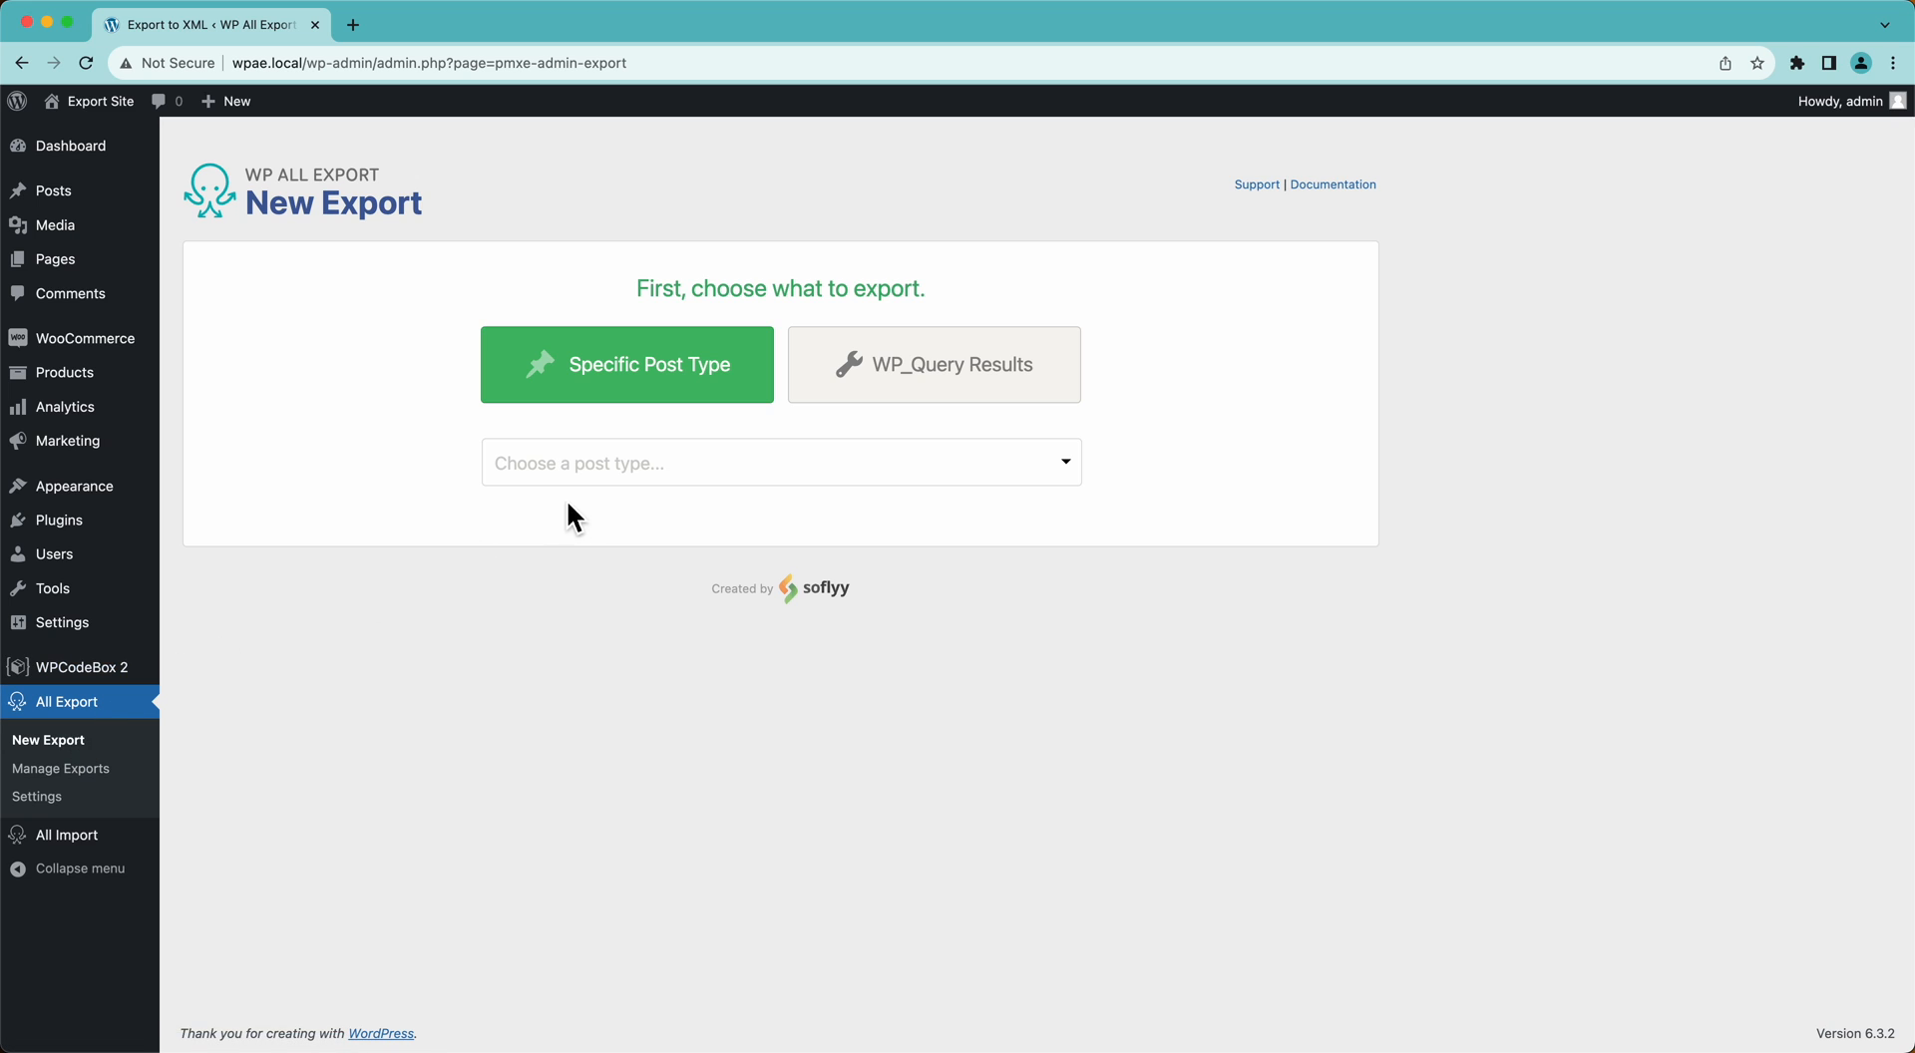
{"action": "left_click", "coordinate": [626, 465]}
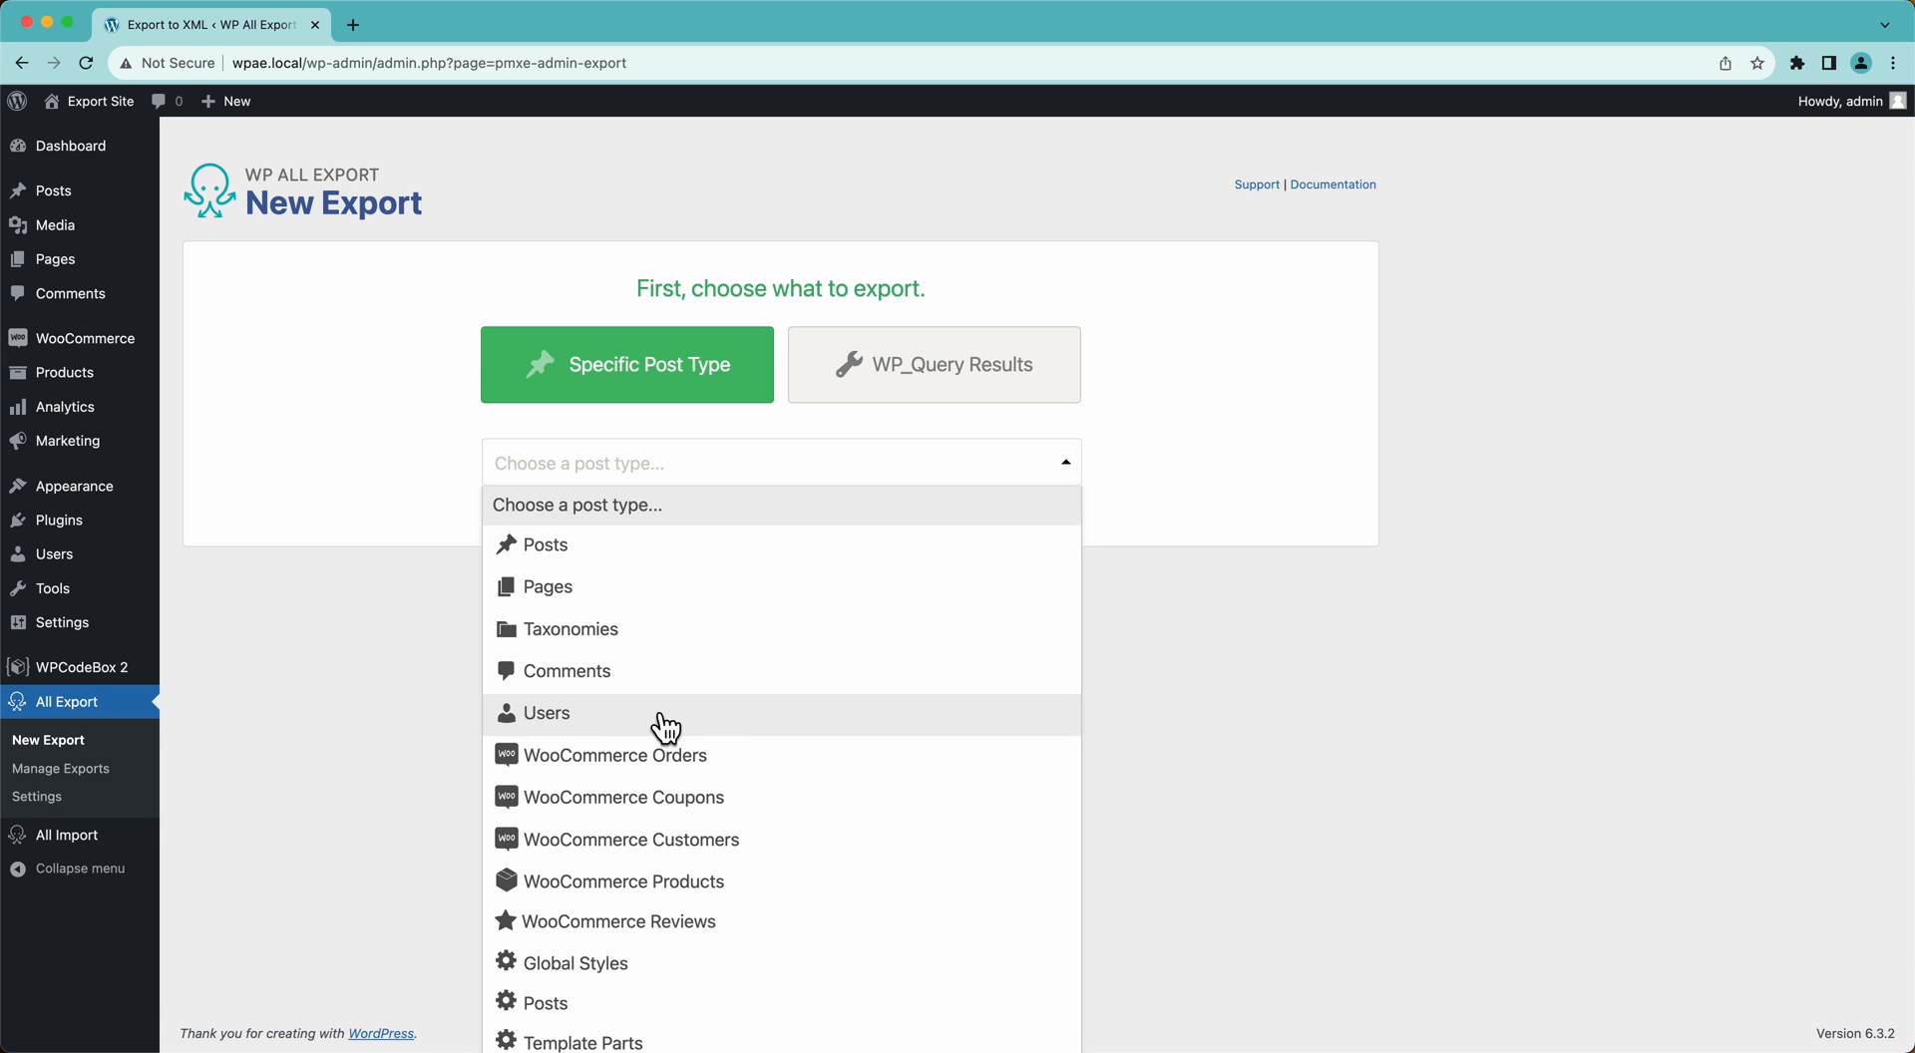
{"action": "left_click", "coordinate": [784, 775]}
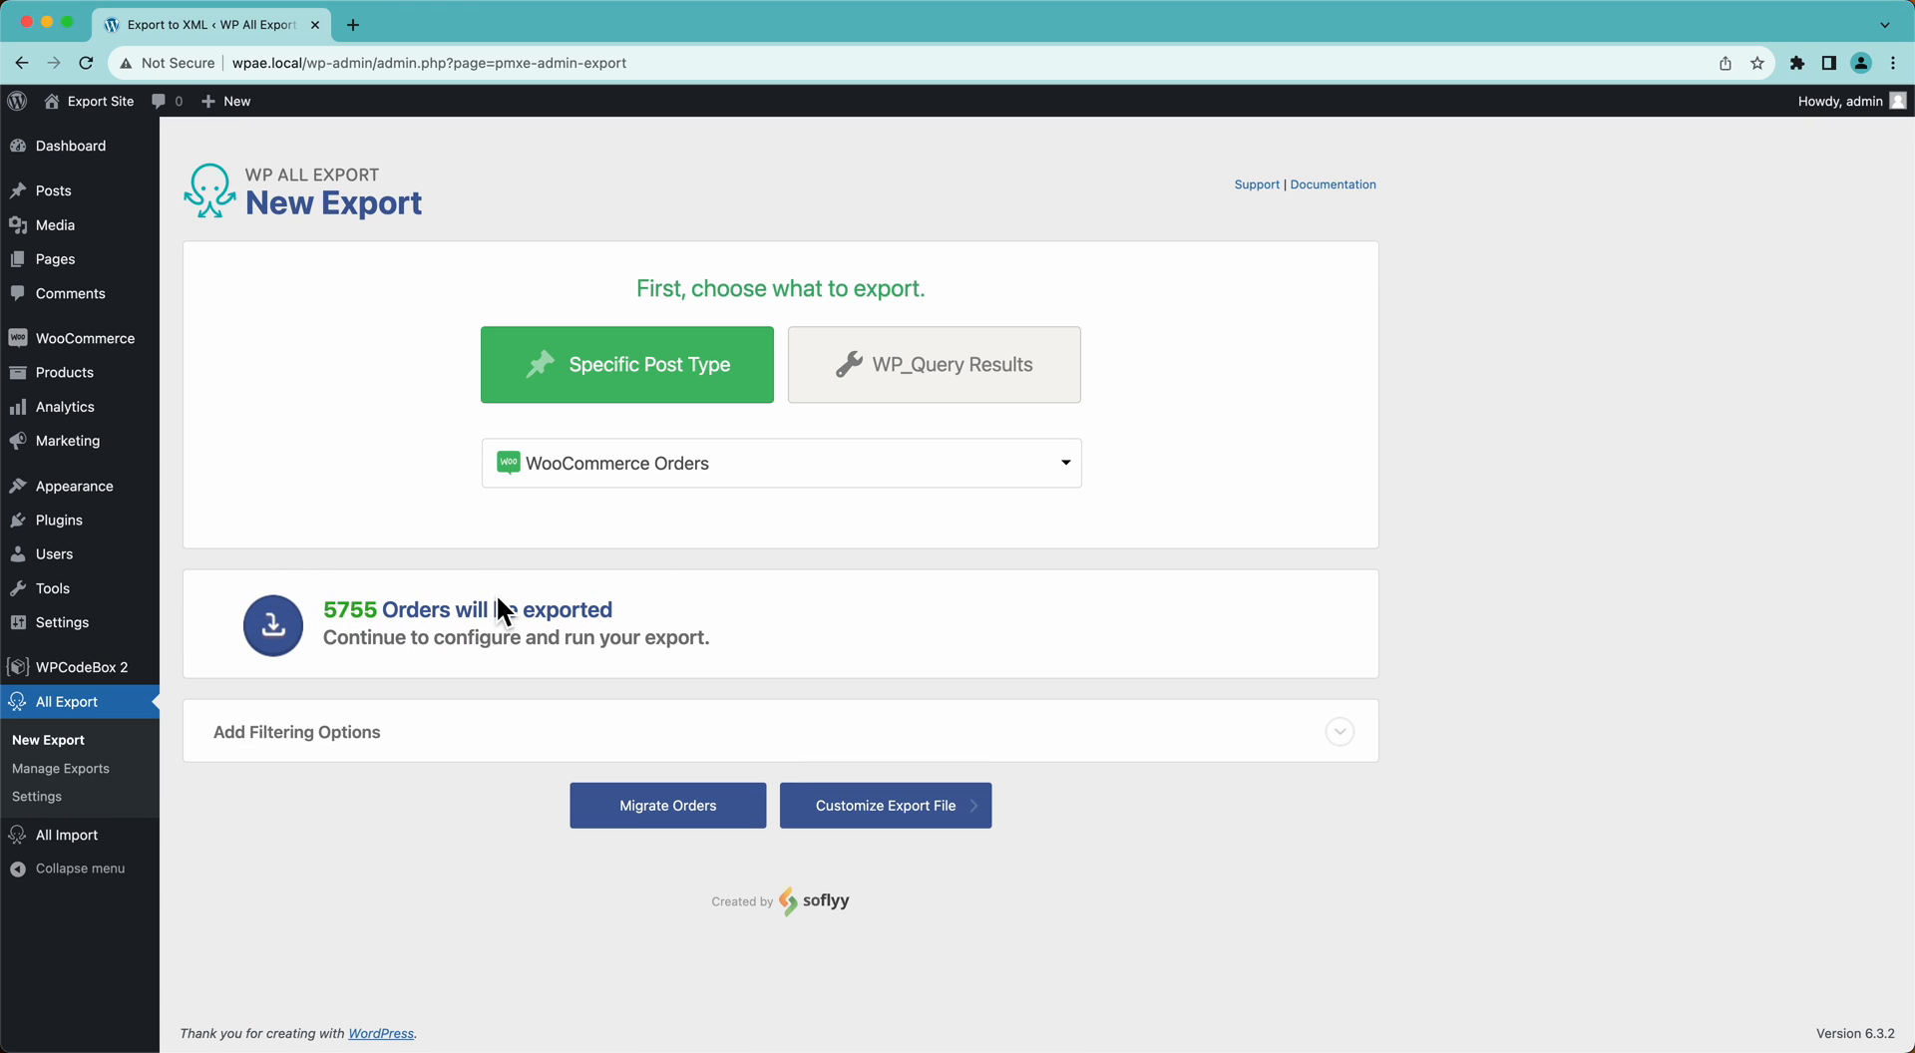
Open the filtering options and examine the available filter elements, including those matching "prod".
{"action": "left_click", "coordinate": [327, 738]}
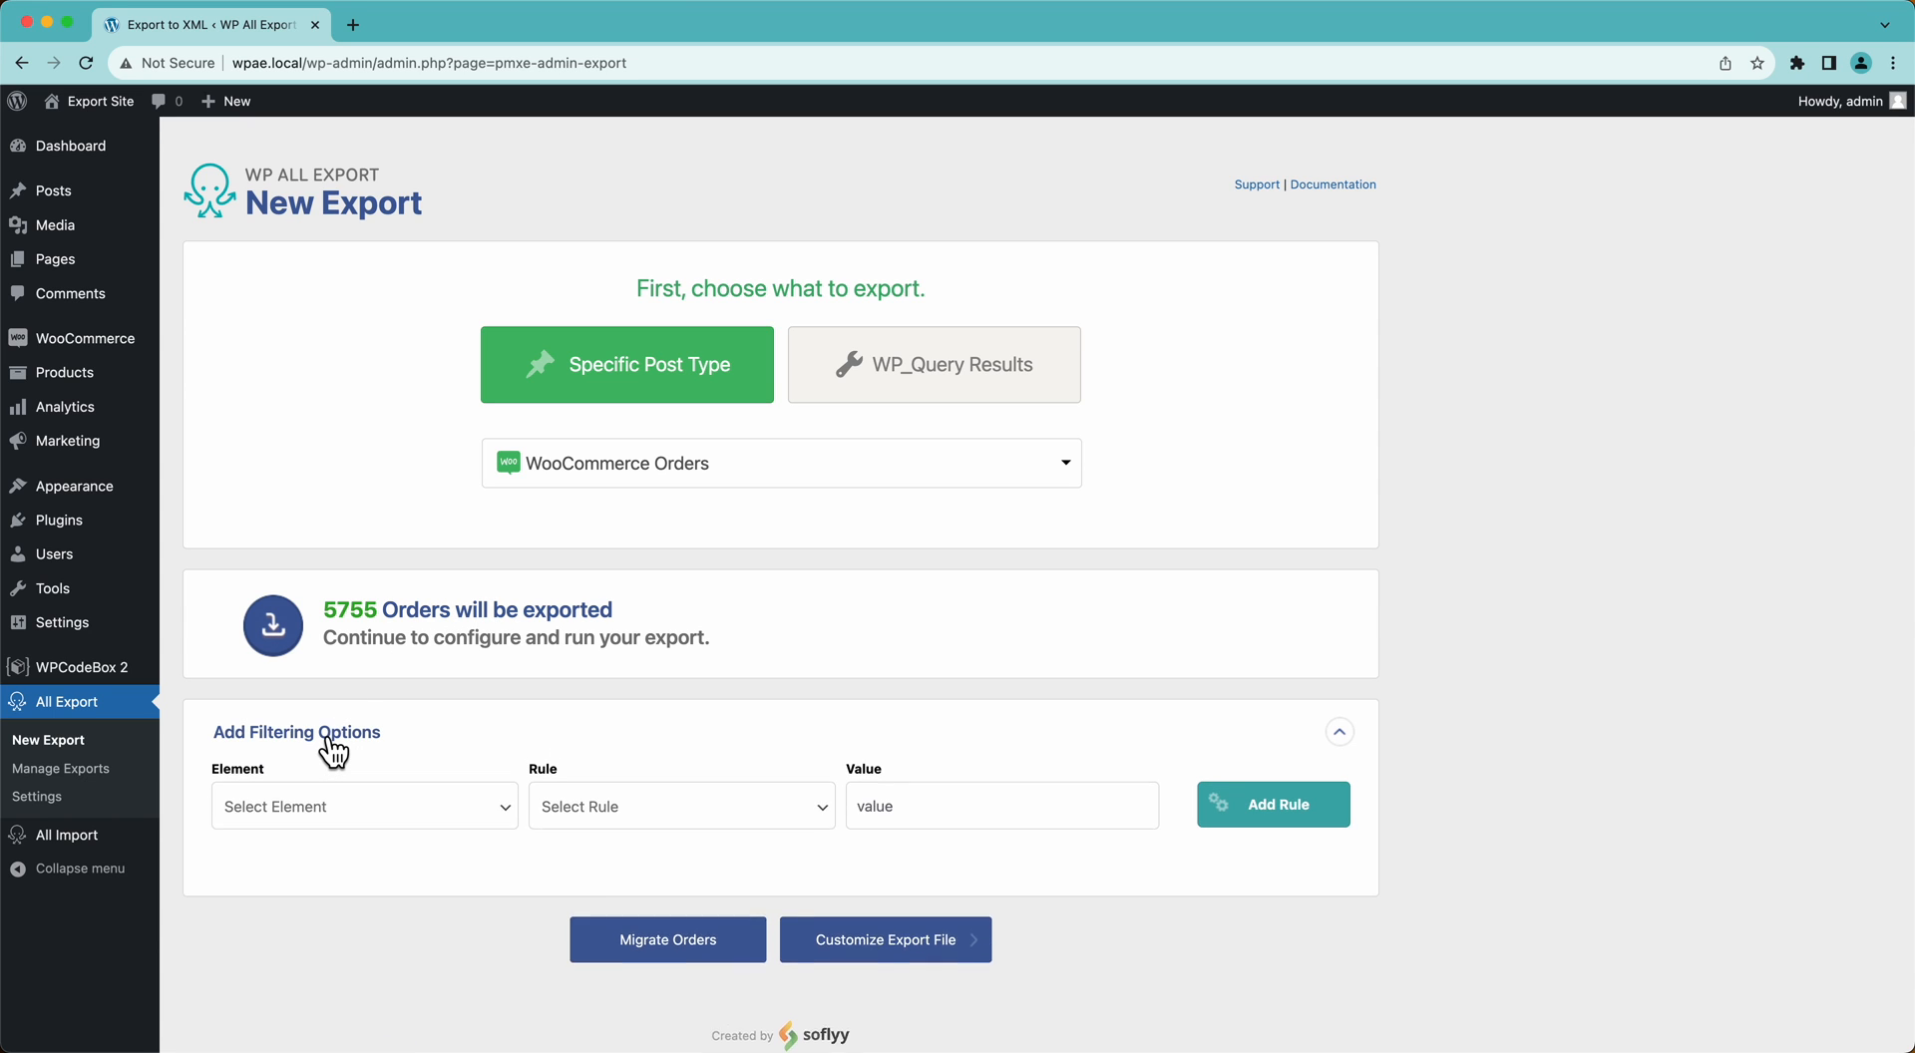
{"action": "left_click", "coordinate": [349, 820]}
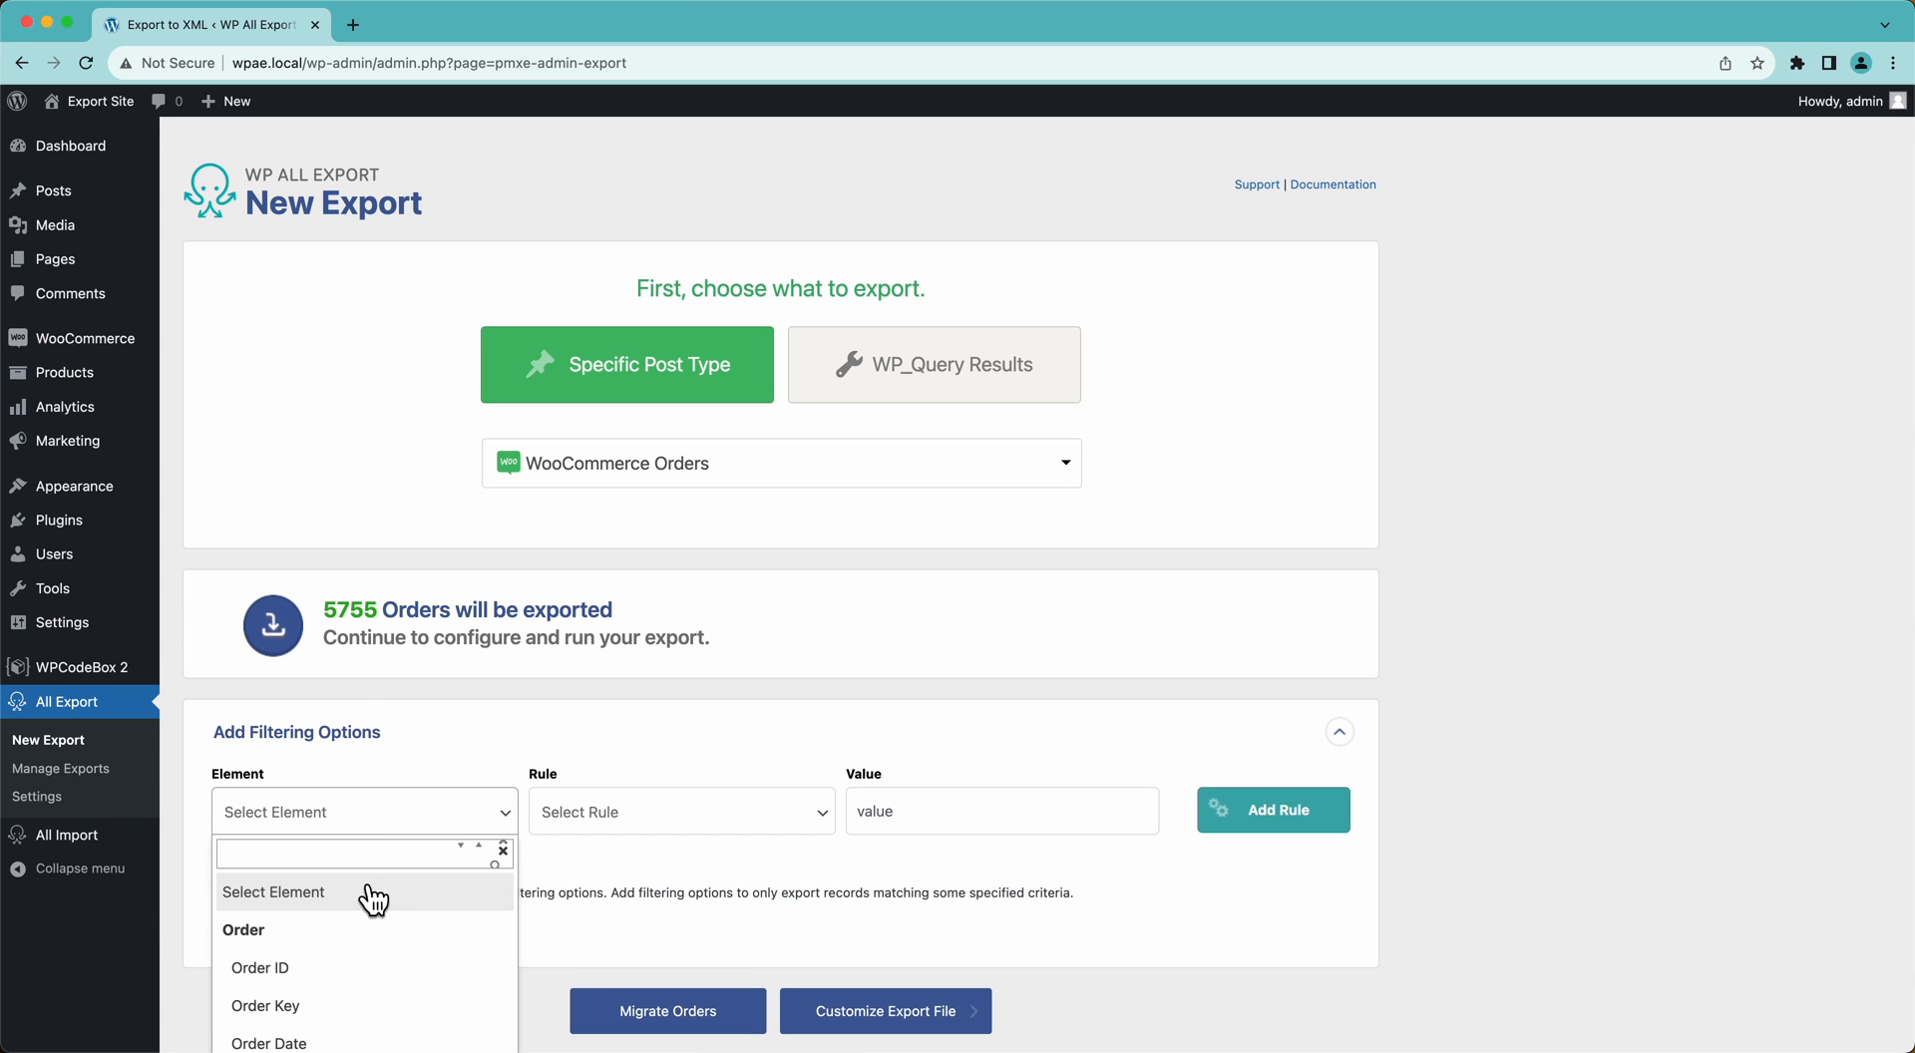
{"action": "scroll", "coordinate": [374, 919], "scroll_direction": "down", "scroll_amount": 2}
{"action": "scroll", "coordinate": [371, 911], "scroll_direction": "up", "scroll_amount": 1}
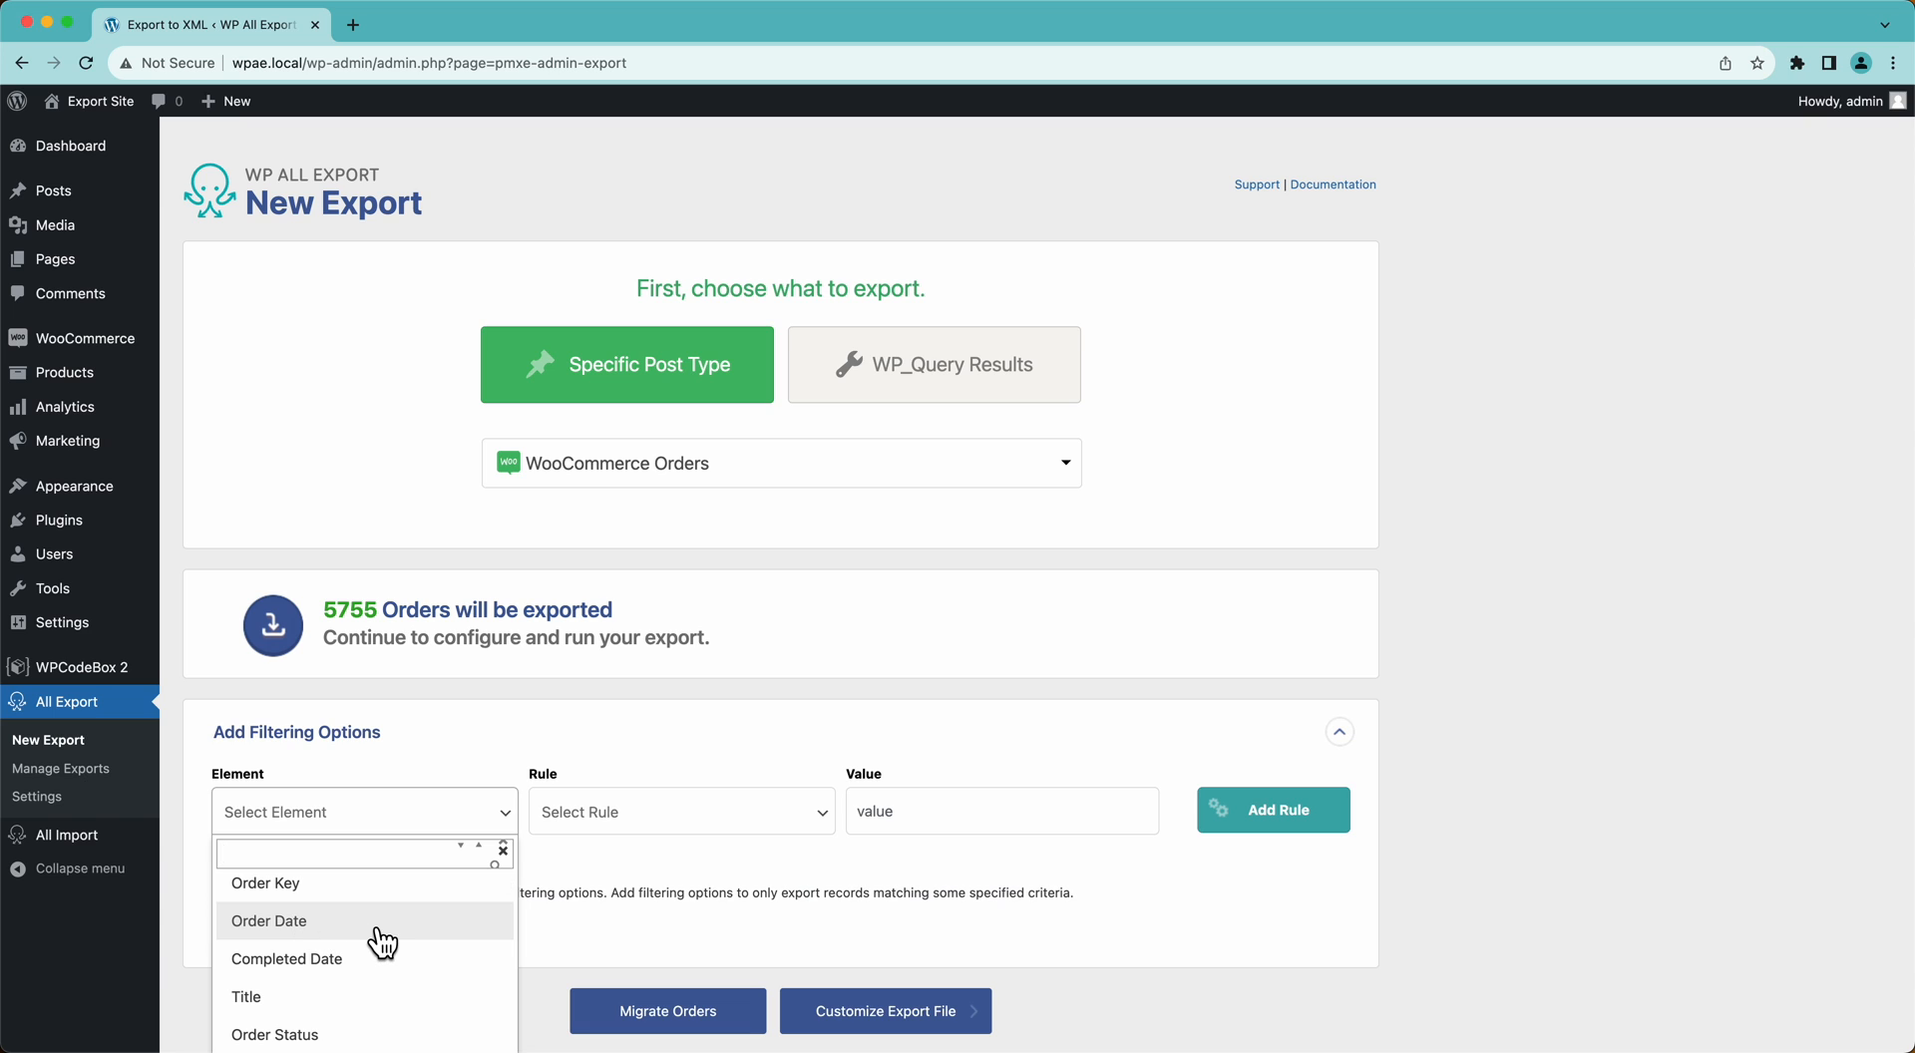
{"action": "scroll", "coordinate": [381, 943], "scroll_direction": "down", "scroll_amount": 5}
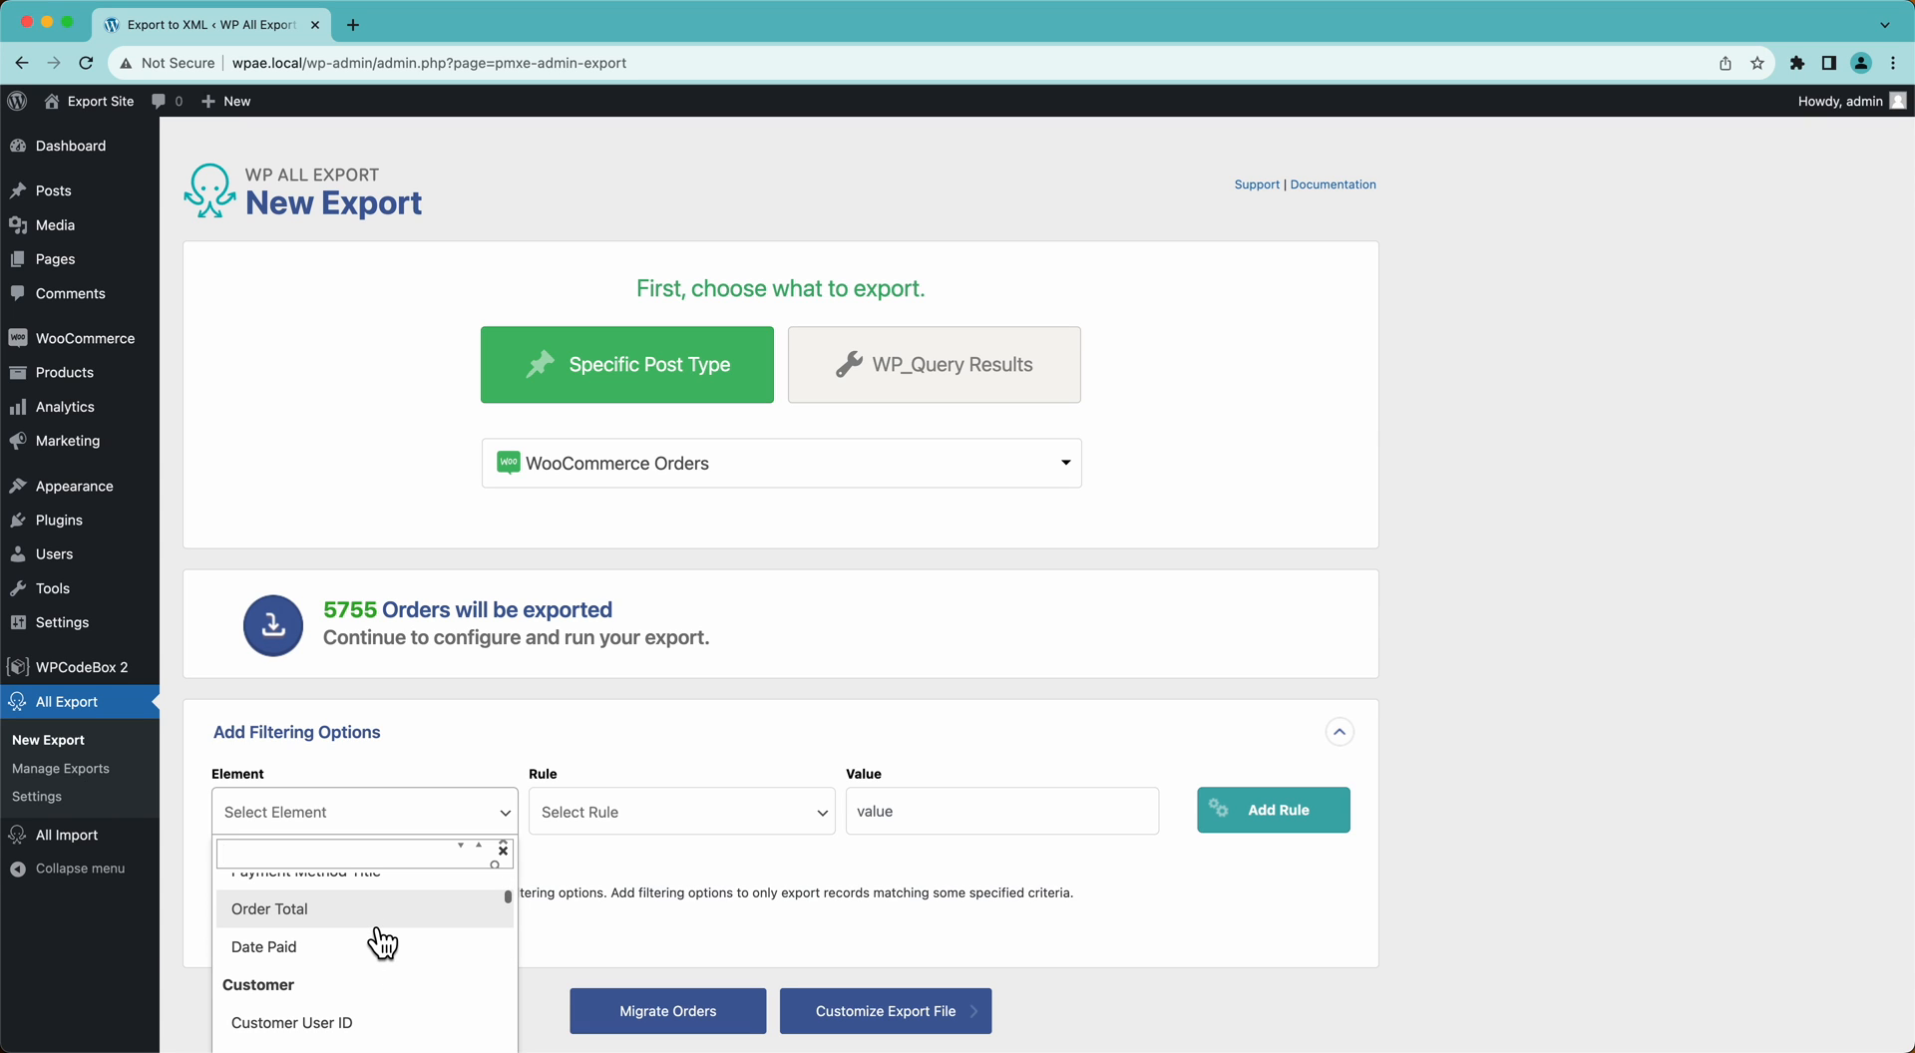
{"action": "scroll", "coordinate": [381, 942], "scroll_direction": "down", "scroll_amount": 5}
{"action": "scroll", "coordinate": [381, 942], "scroll_direction": "up", "scroll_amount": 3}
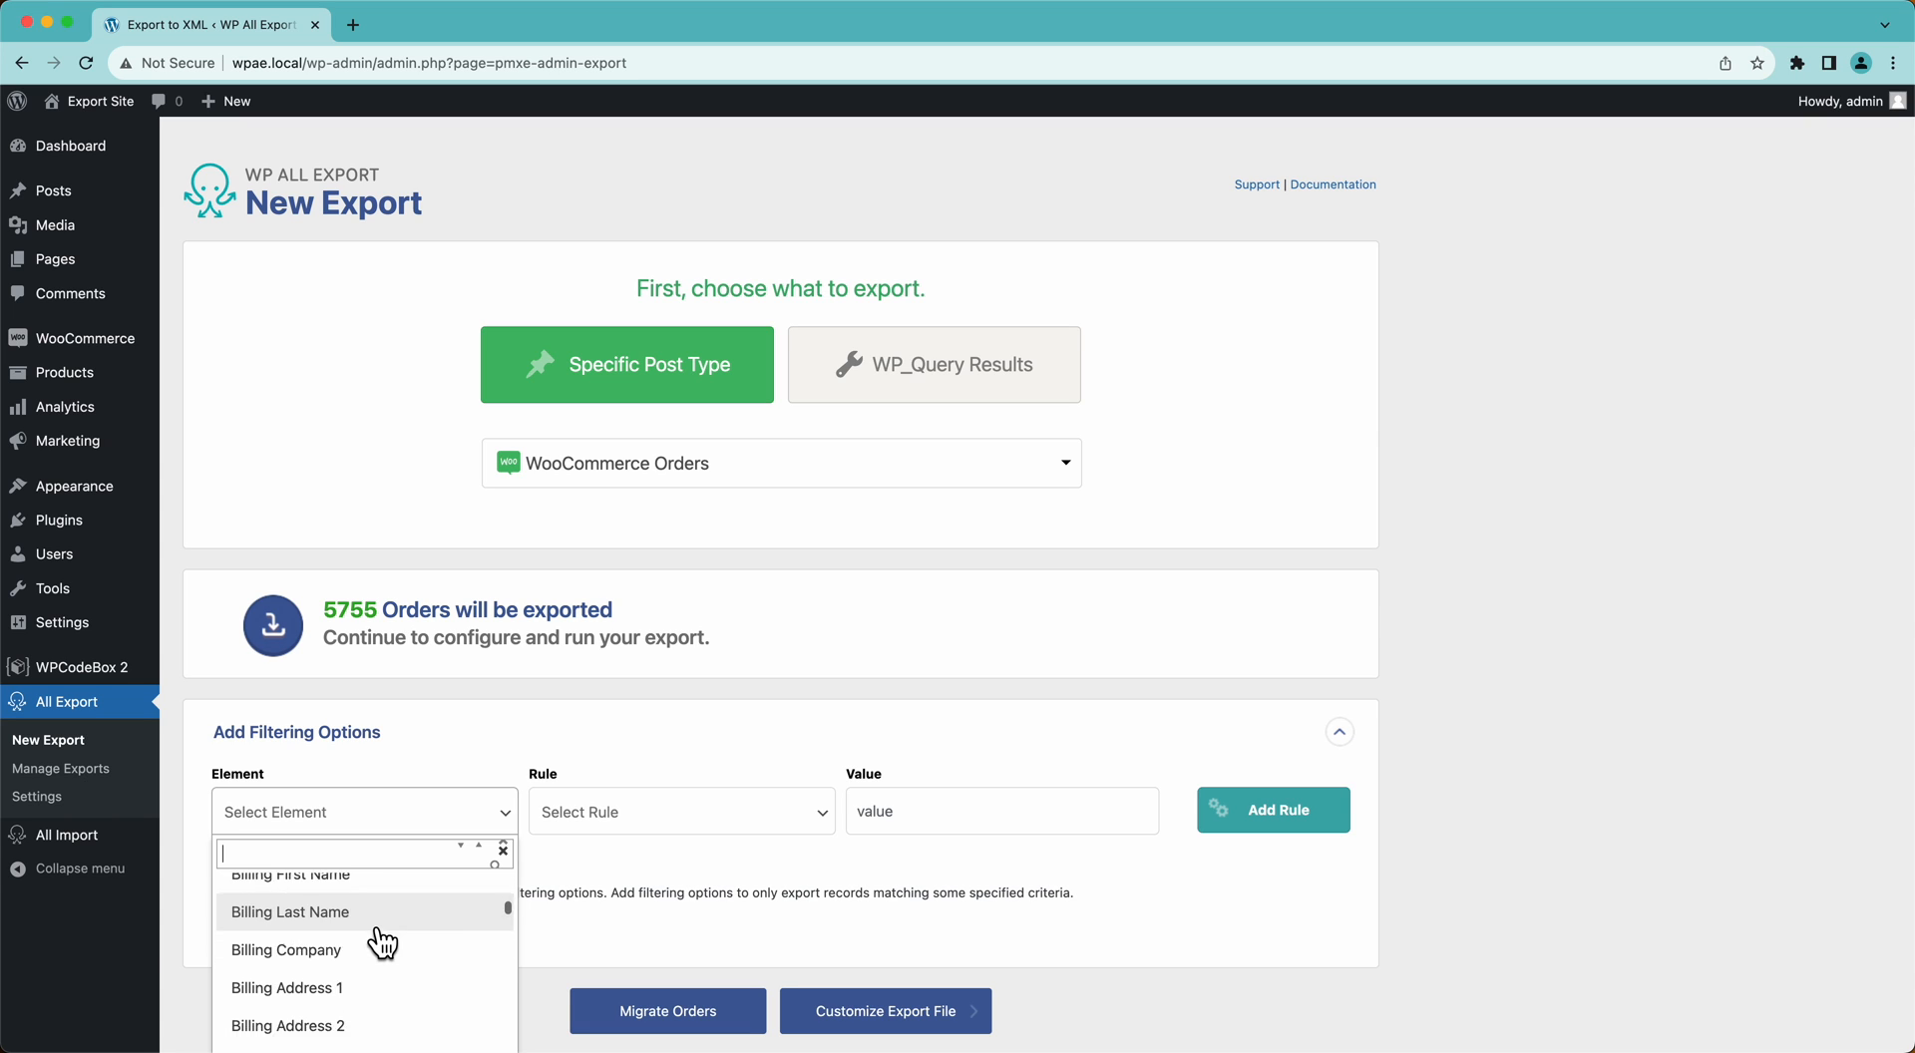
{"action": "scroll", "coordinate": [381, 942], "scroll_direction": "down", "scroll_amount": 4}
{"action": "scroll", "coordinate": [381, 943], "scroll_direction": "down", "scroll_amount": 2}
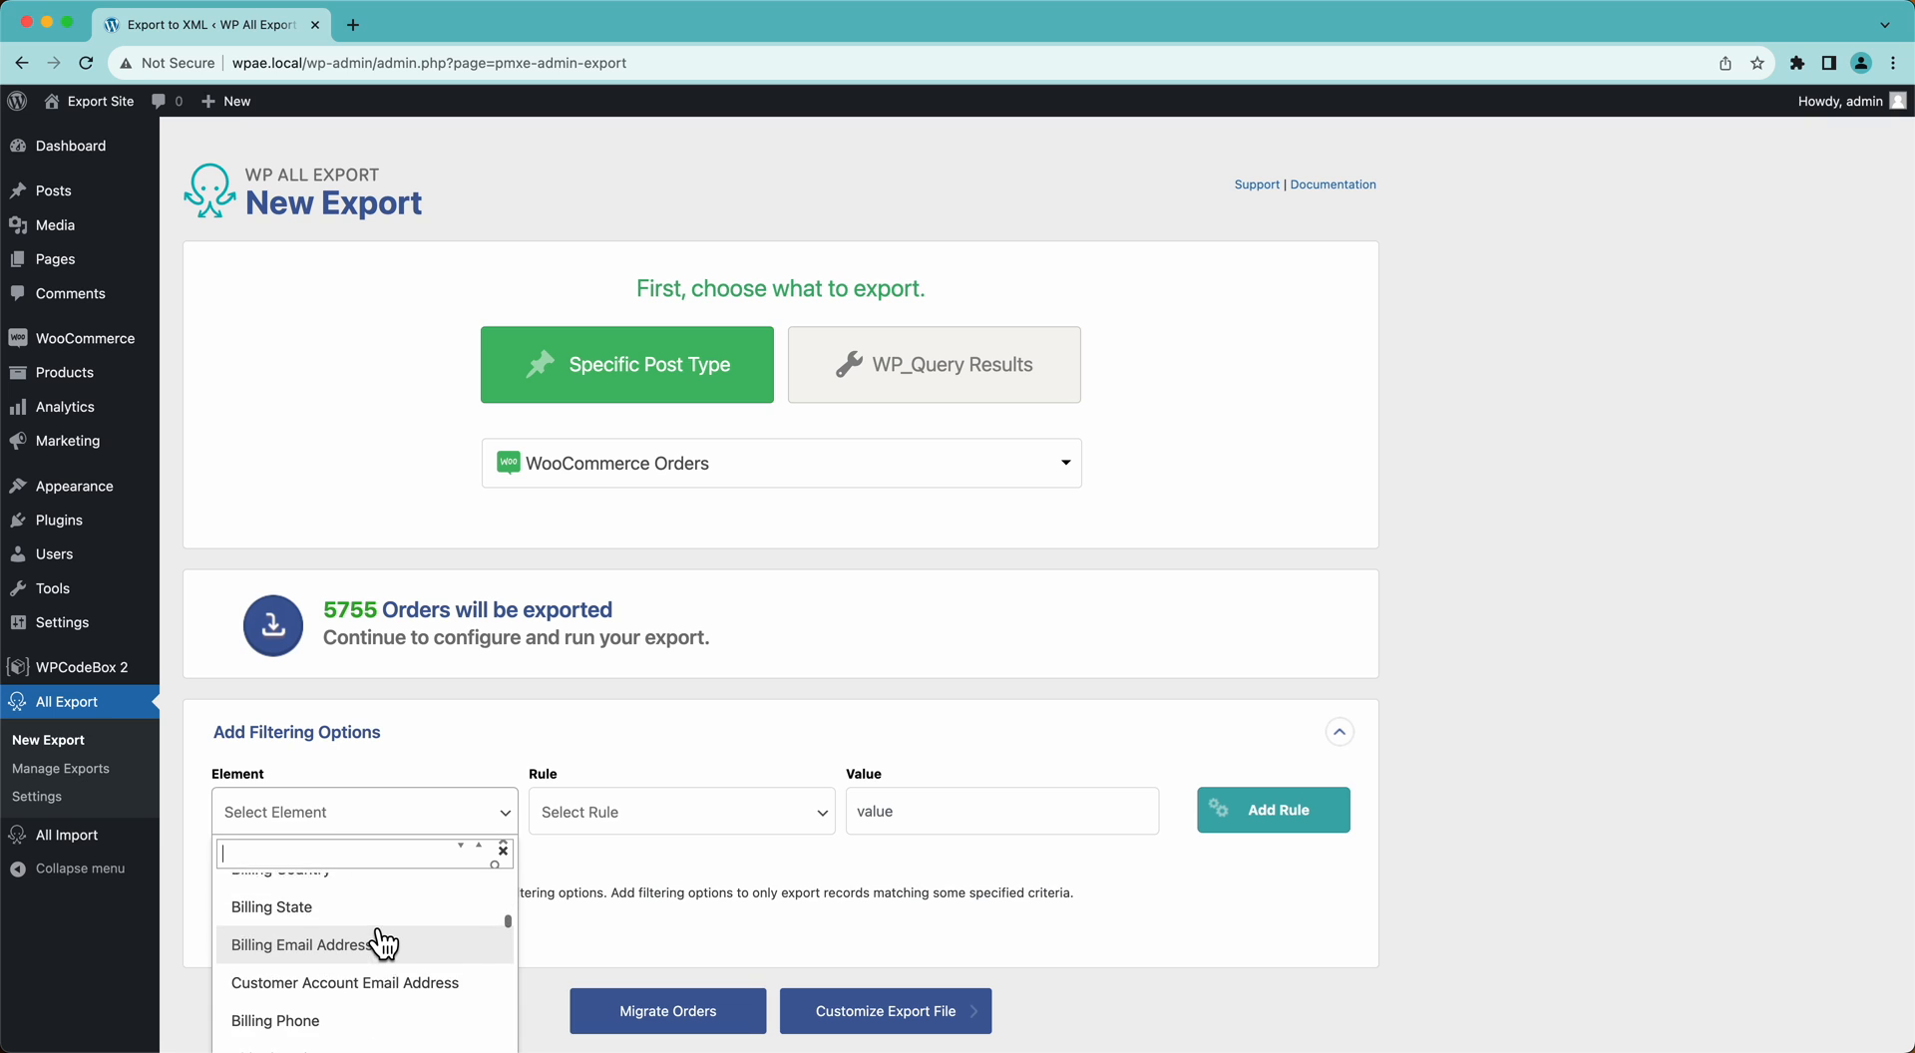
{"action": "scroll", "coordinate": [381, 942], "scroll_direction": "down", "scroll_amount": 10}
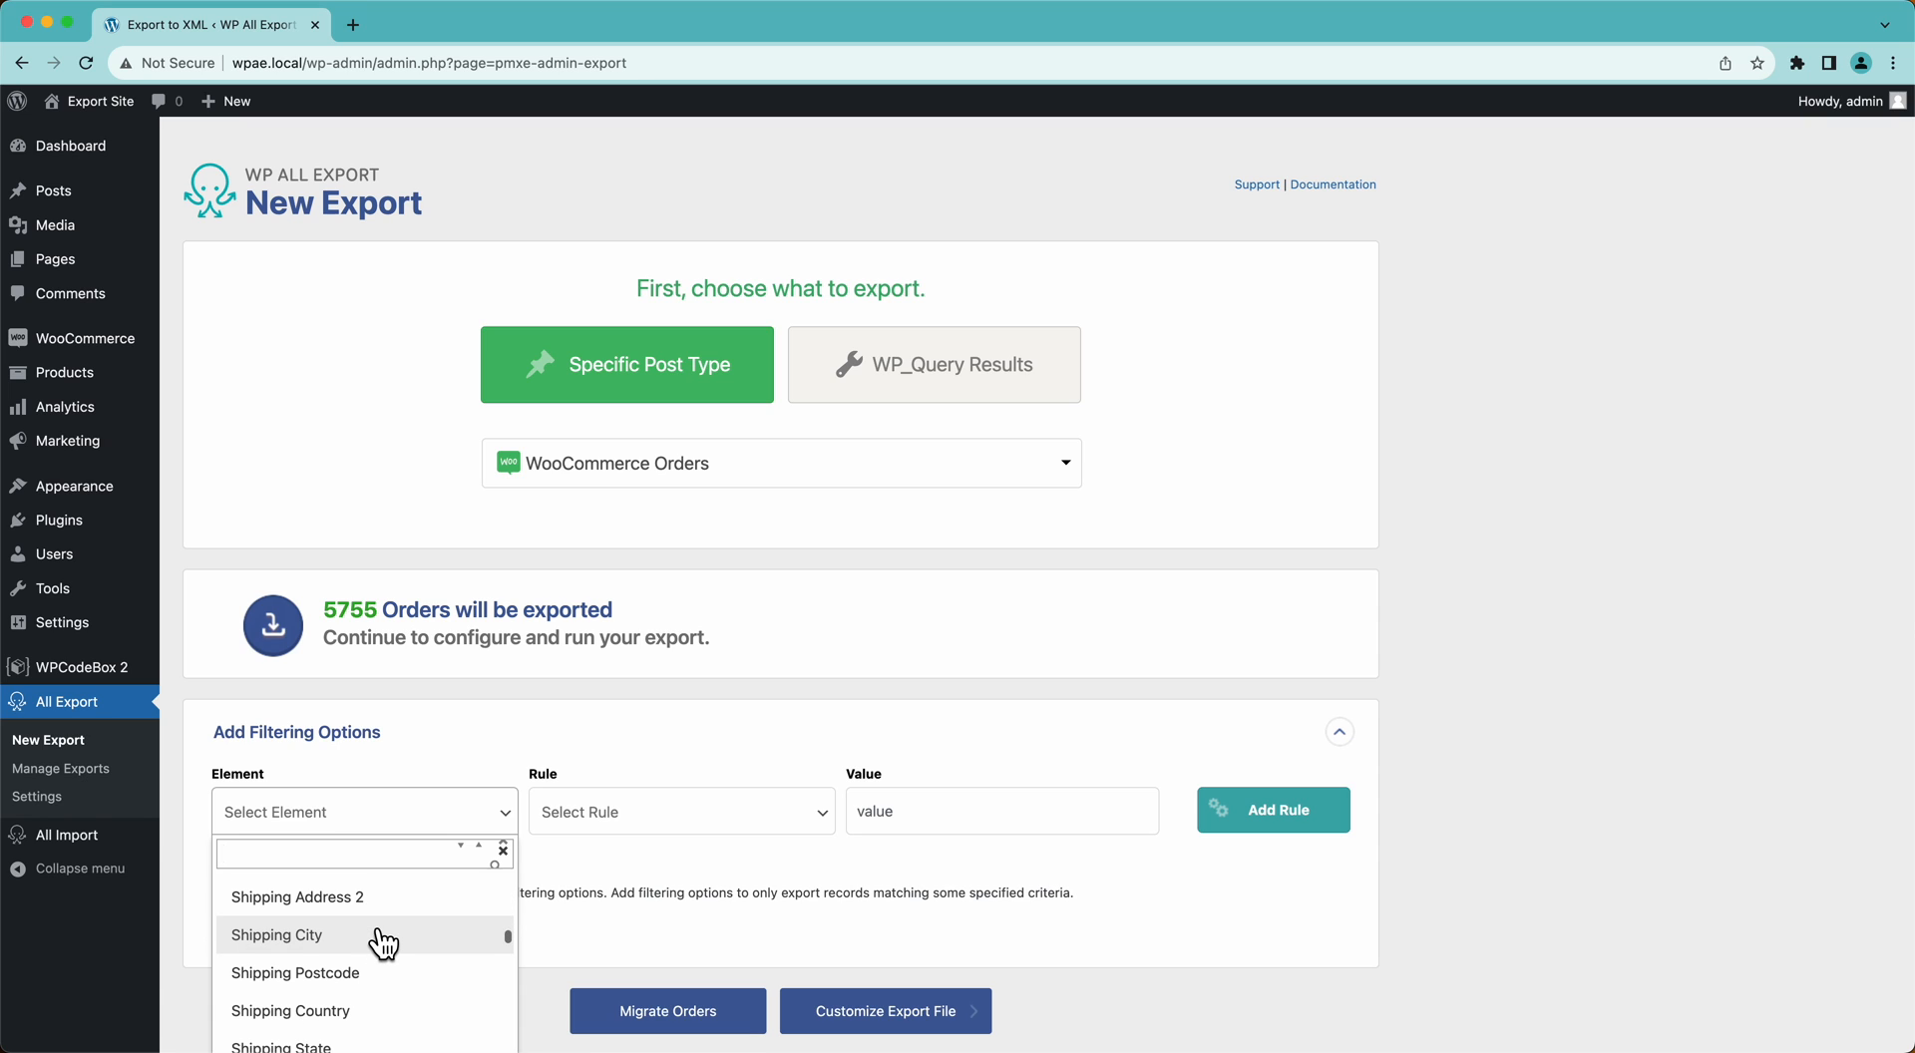
{"action": "type", "text": "prod"}
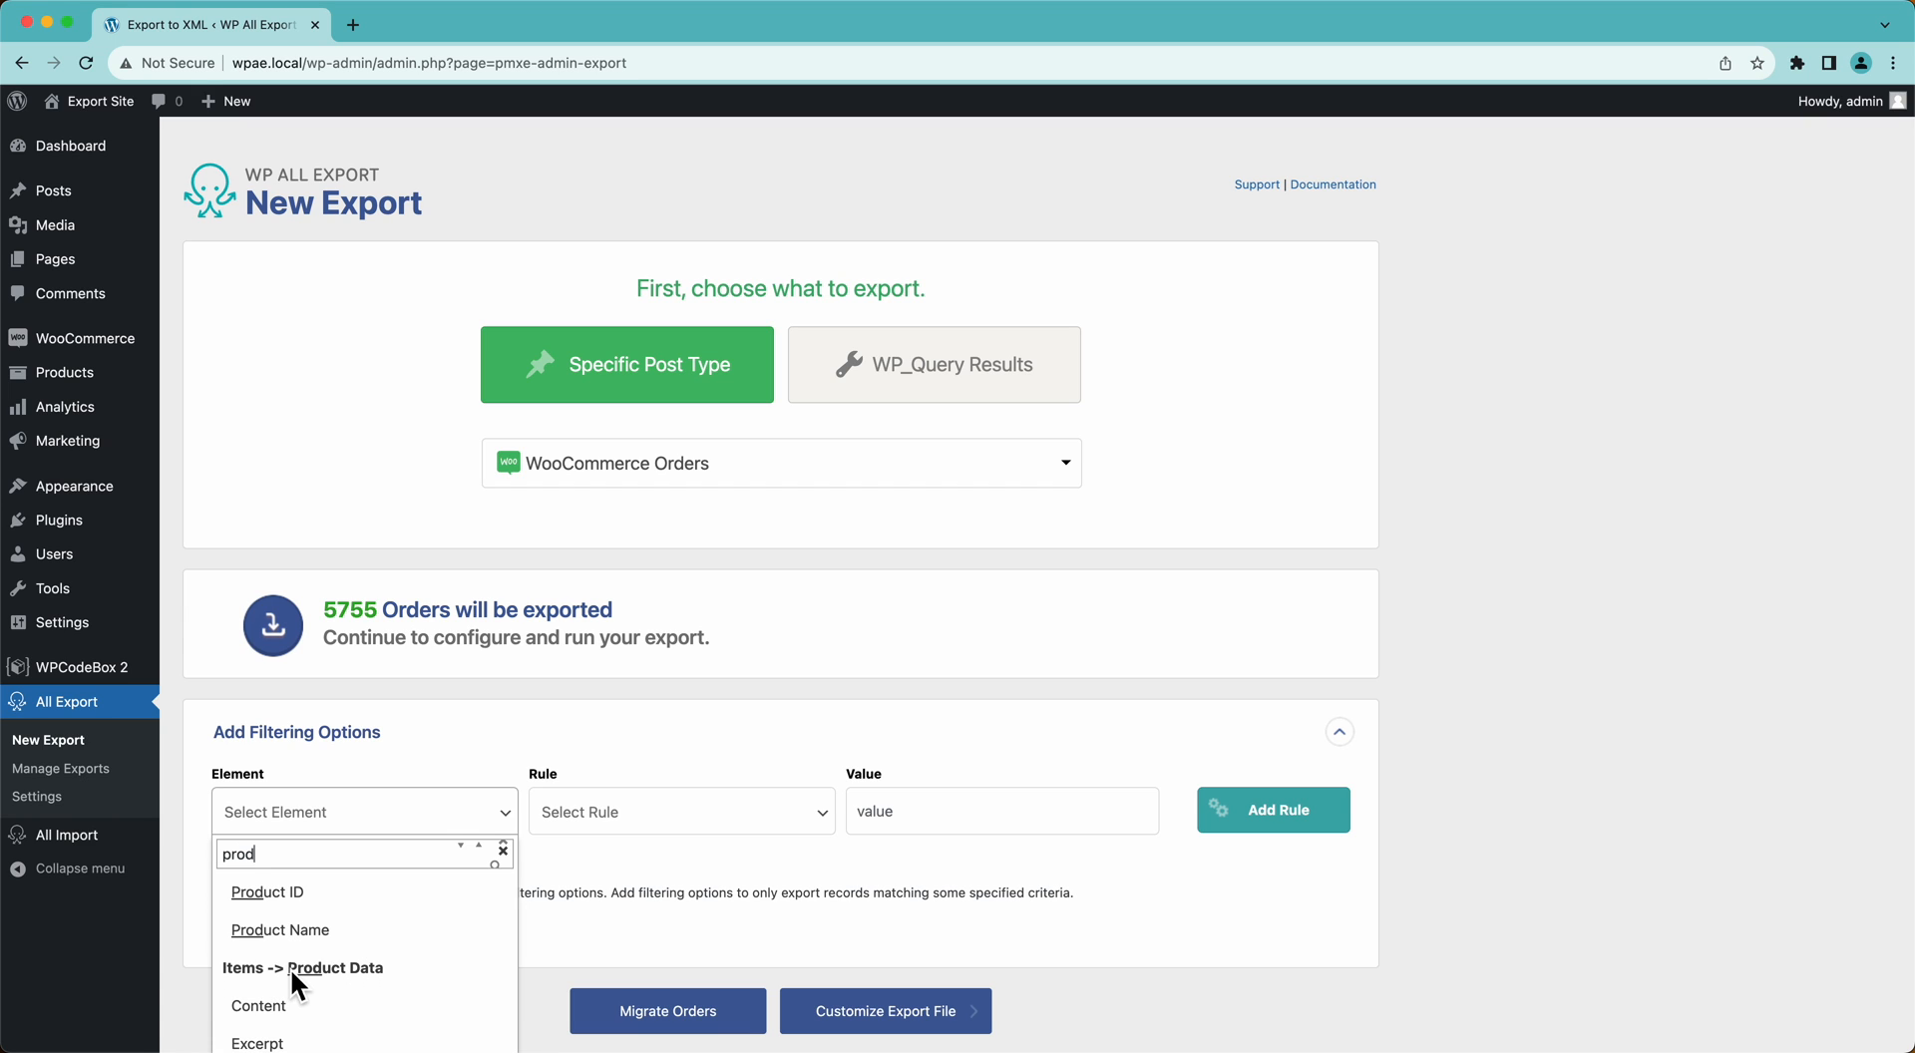
{"action": "scroll", "coordinate": [290, 975], "scroll_direction": "down", "scroll_amount": 5}
{"action": "scroll", "coordinate": [290, 983], "scroll_direction": "down", "scroll_amount": 4}
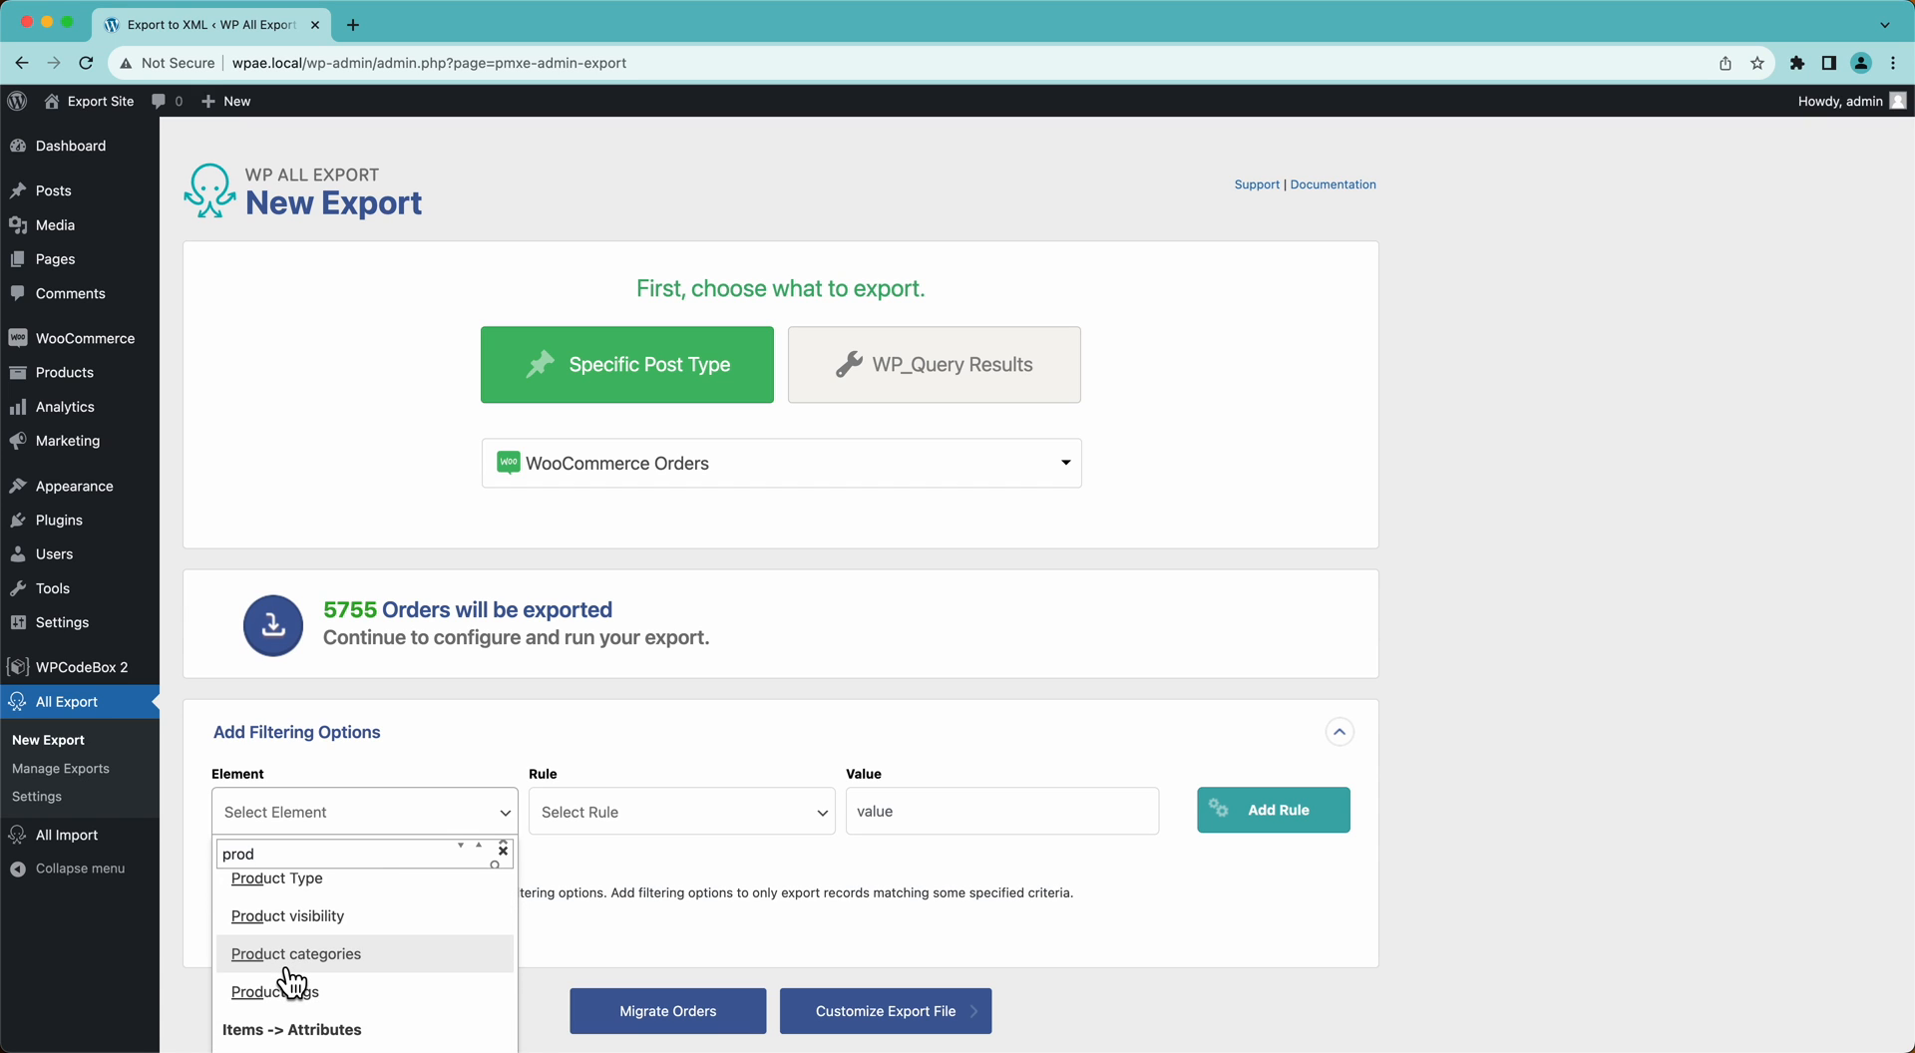
Add a filter rule that limits the export to orders whose Billing State equals CA.
{"action": "key", "text": "BackSpace"}
{"action": "key", "text": "BackSpace"}
{"action": "key", "text": "BackSpace"}
{"action": "key", "text": "BackSpace"}
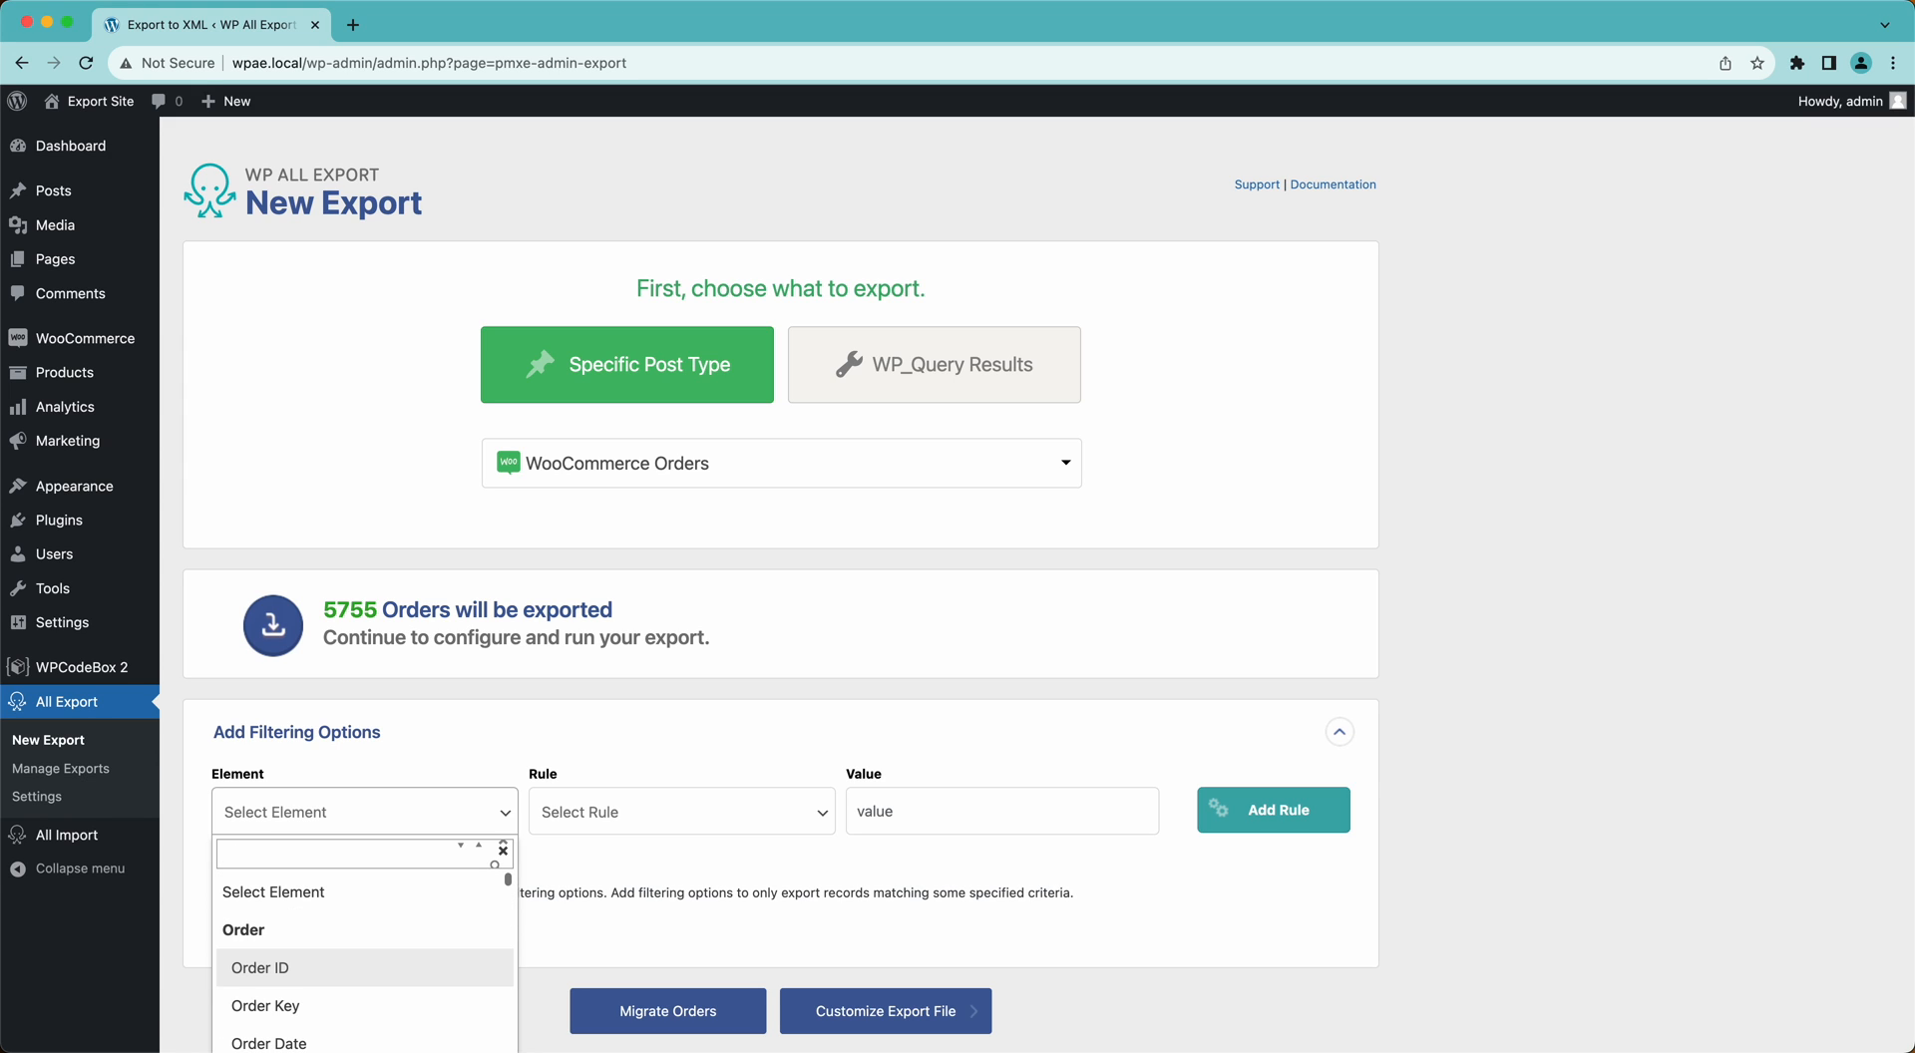
{"action": "type", "text": "state"}
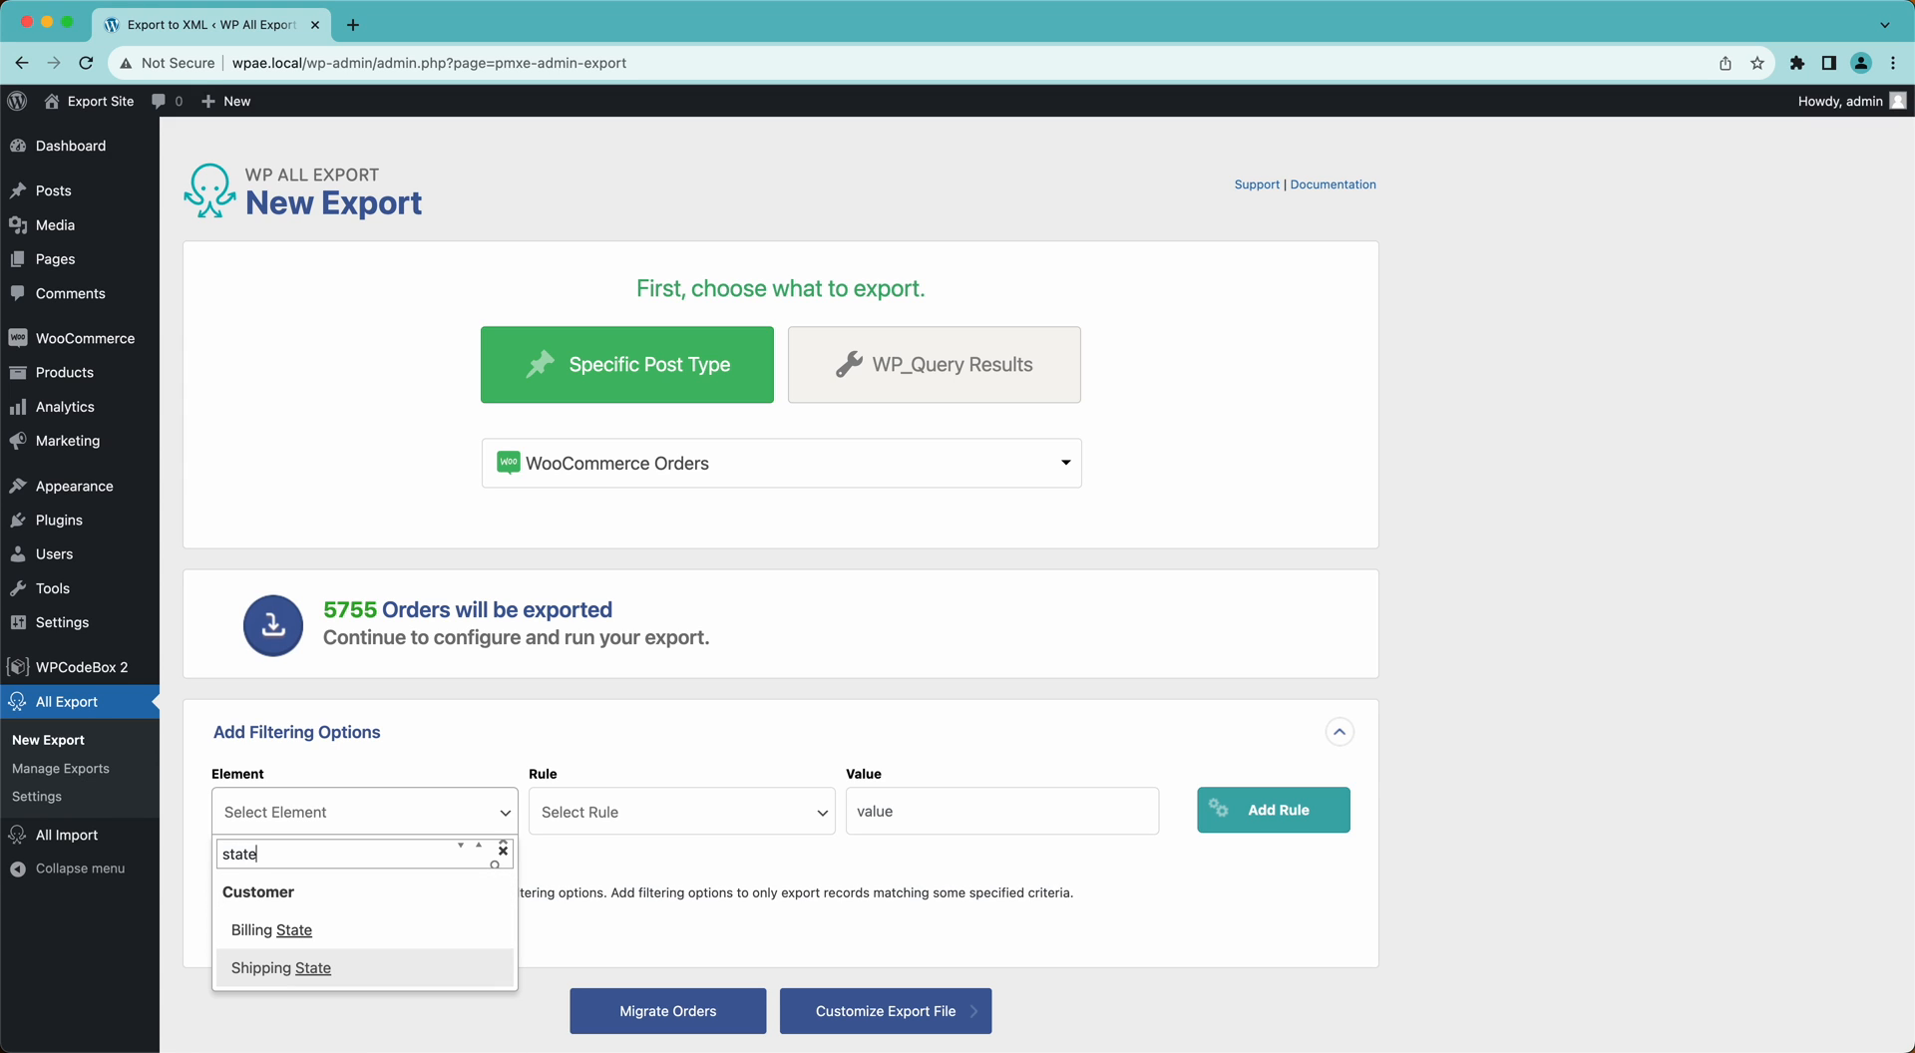
{"action": "left_click", "coordinate": [359, 938]}
{"action": "left_click", "coordinate": [649, 830]}
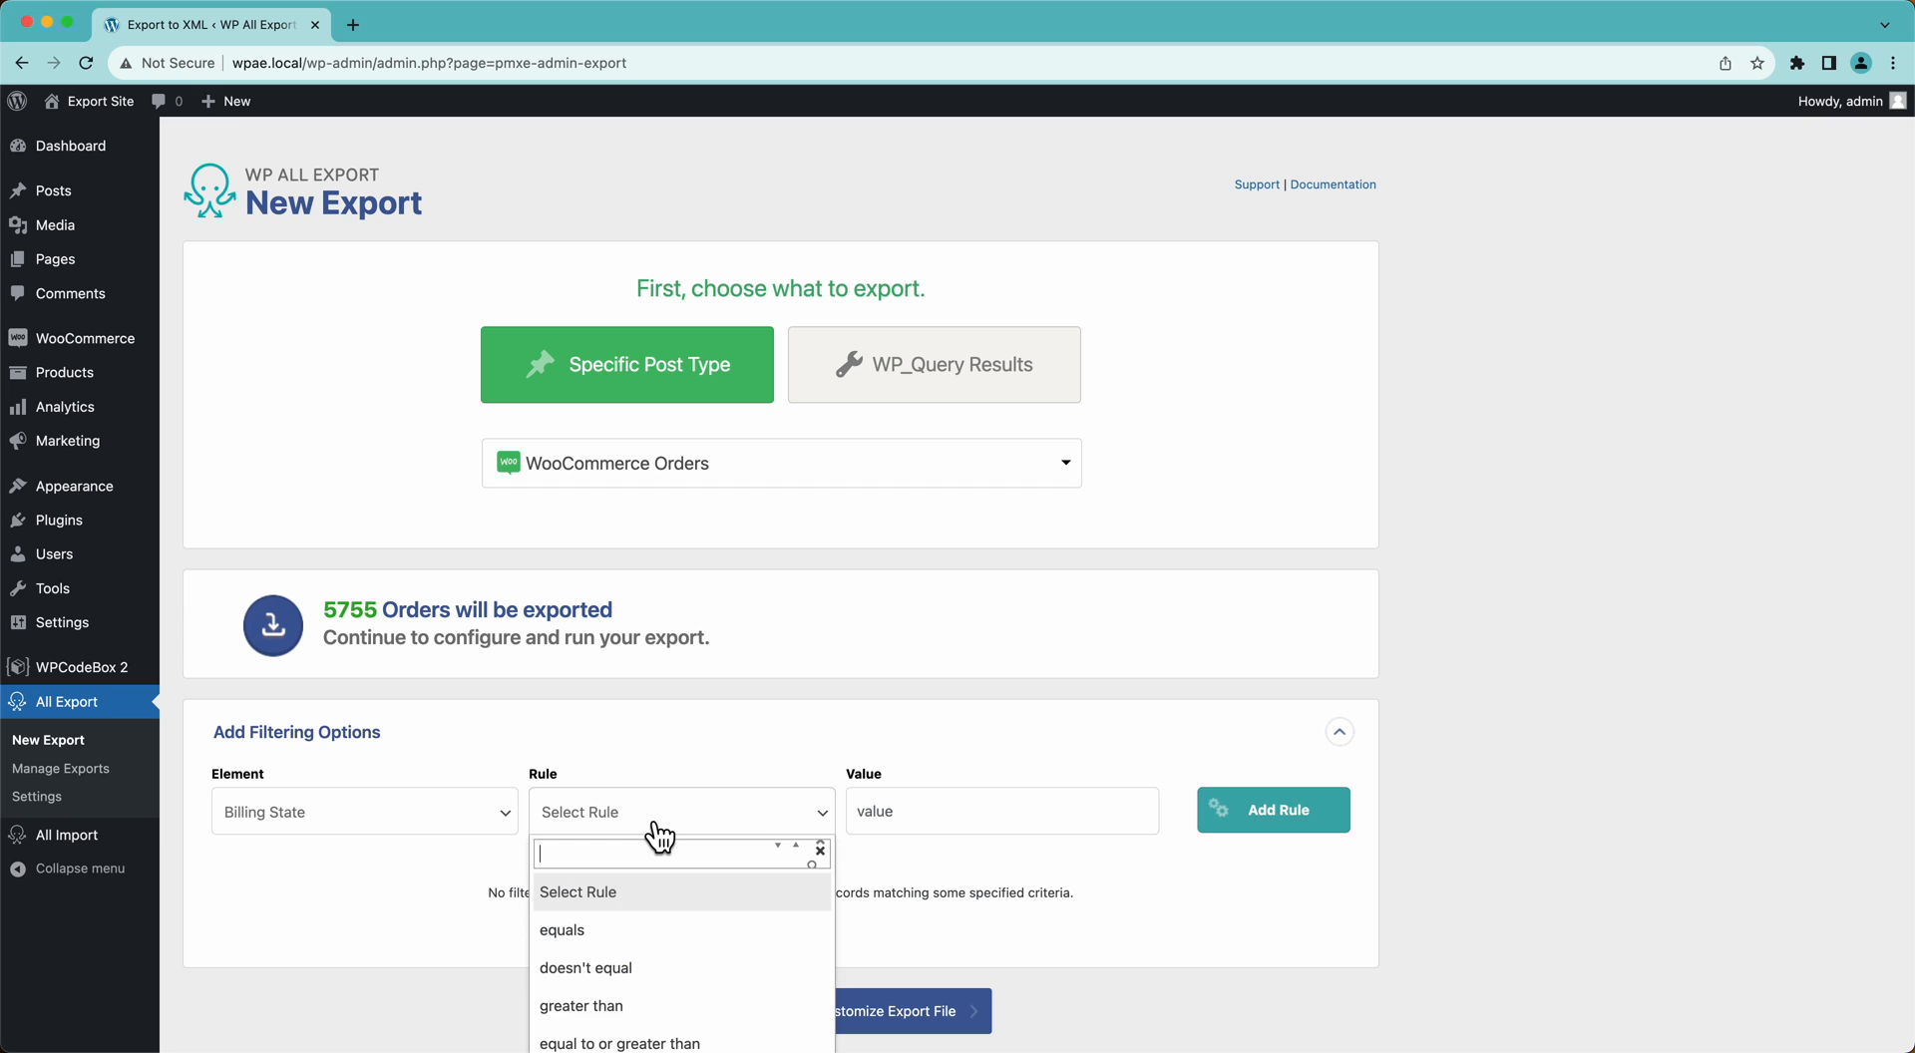
{"action": "left_click", "coordinate": [628, 932]}
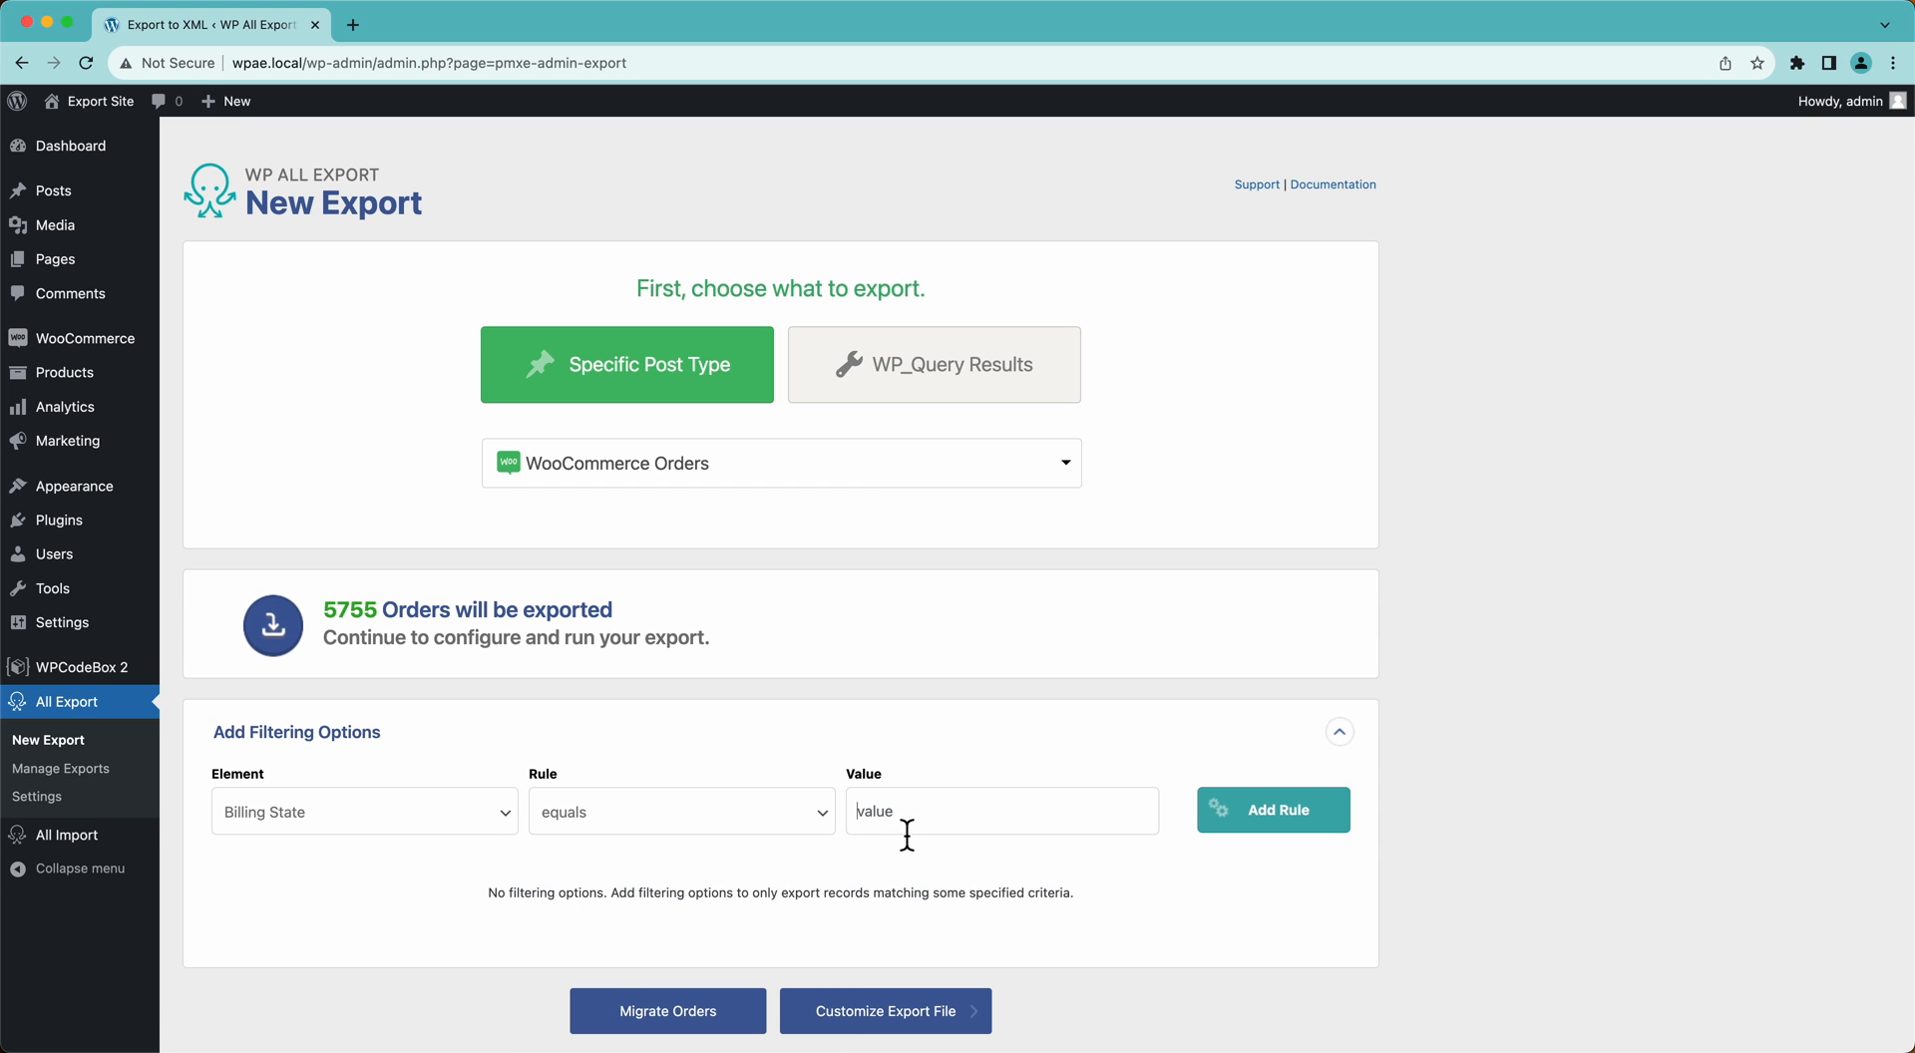
{"action": "type", "text": "AC"}
{"action": "key", "text": "super+a"}
{"action": "type", "text": "CA"}
{"action": "left_click", "coordinate": [1270, 809]}
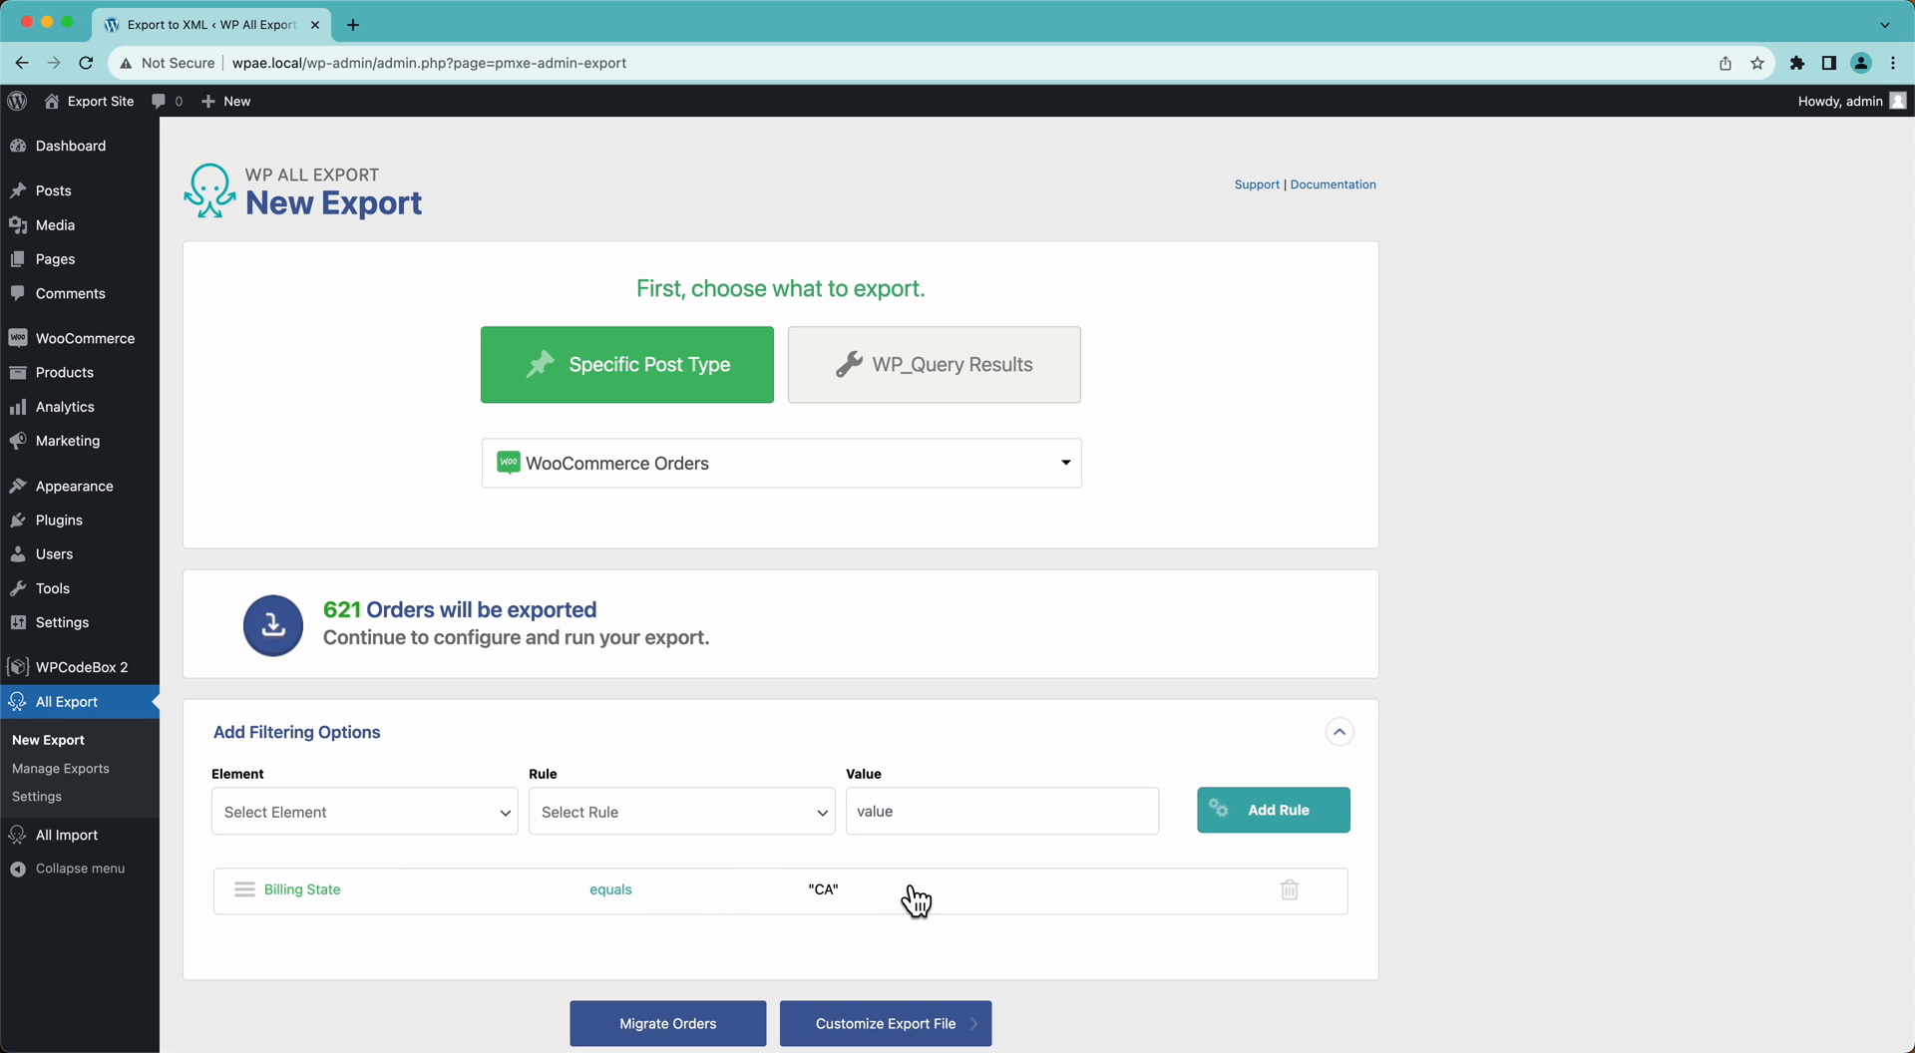
Proceed to customizing the export file and preview the first 10 orders with the default columns.
{"action": "scroll", "coordinate": [877, 1037], "scroll_direction": "down", "scroll_amount": 3}
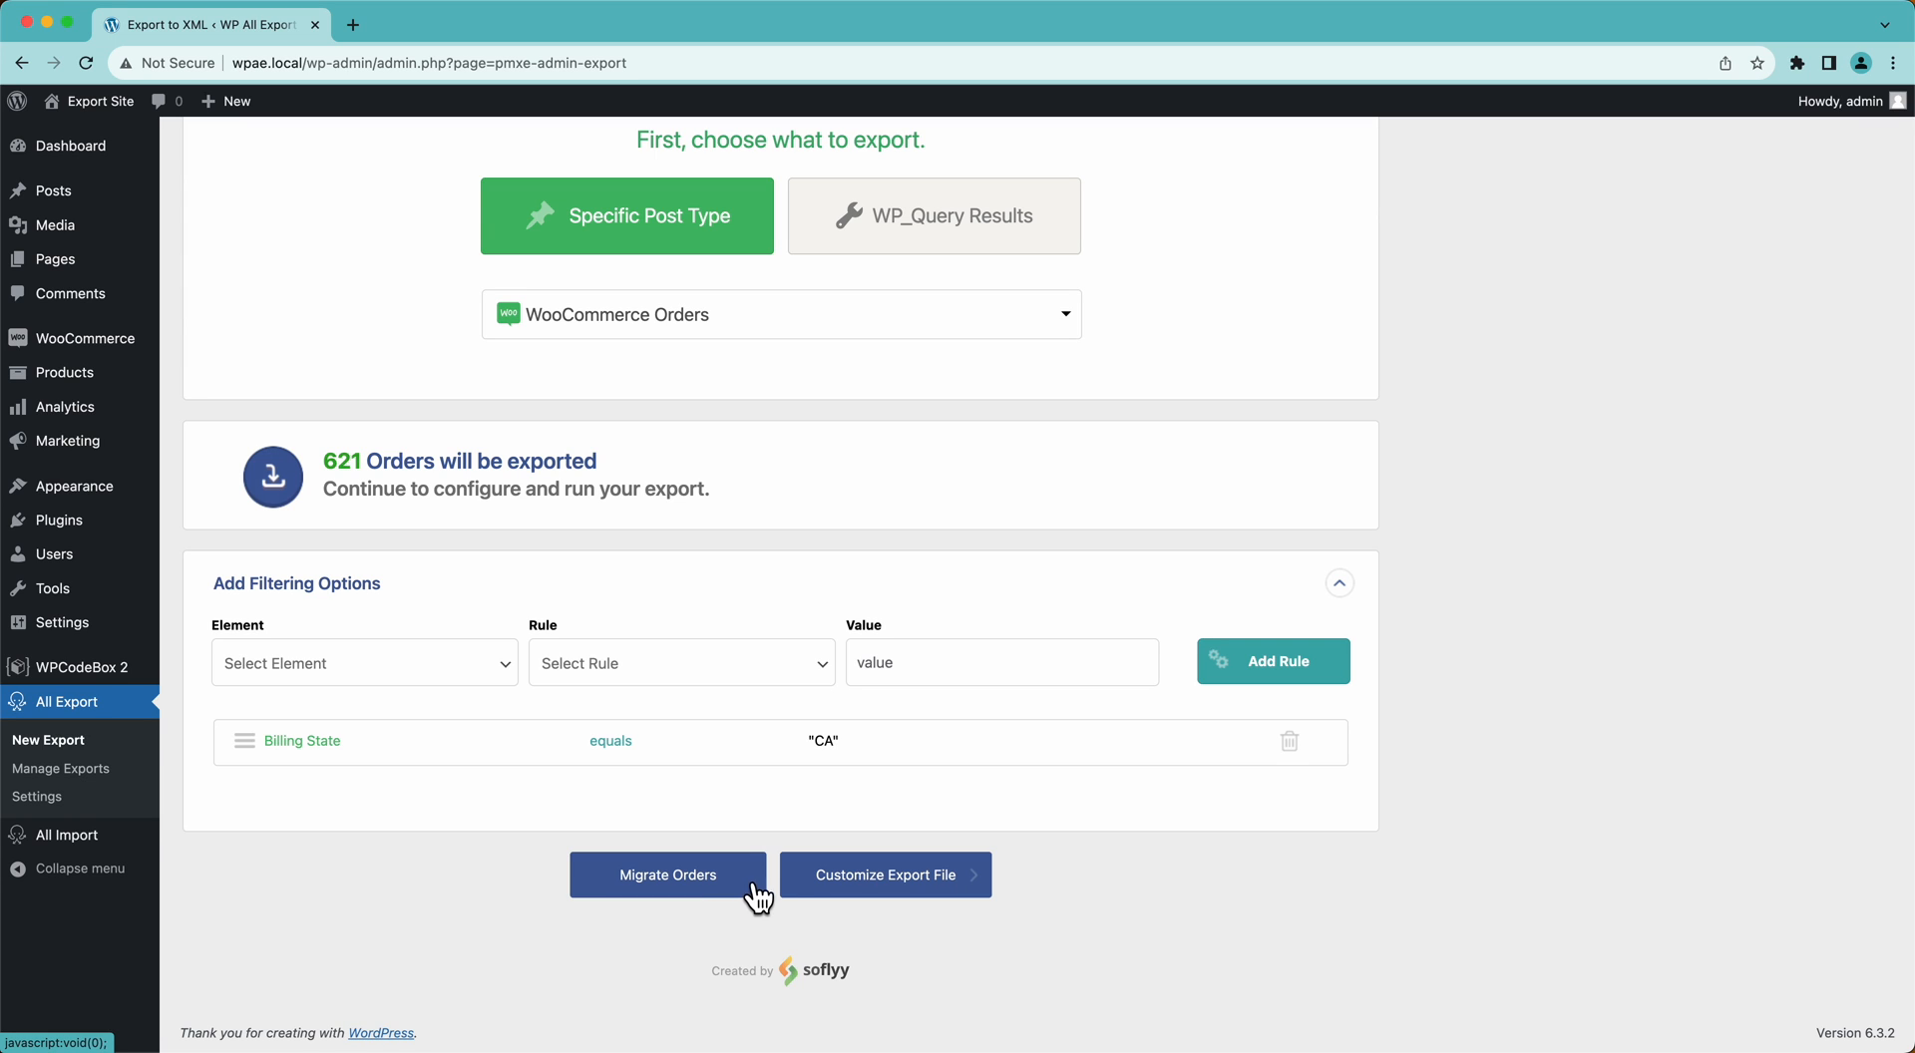
{"action": "left_click", "coordinate": [901, 902]}
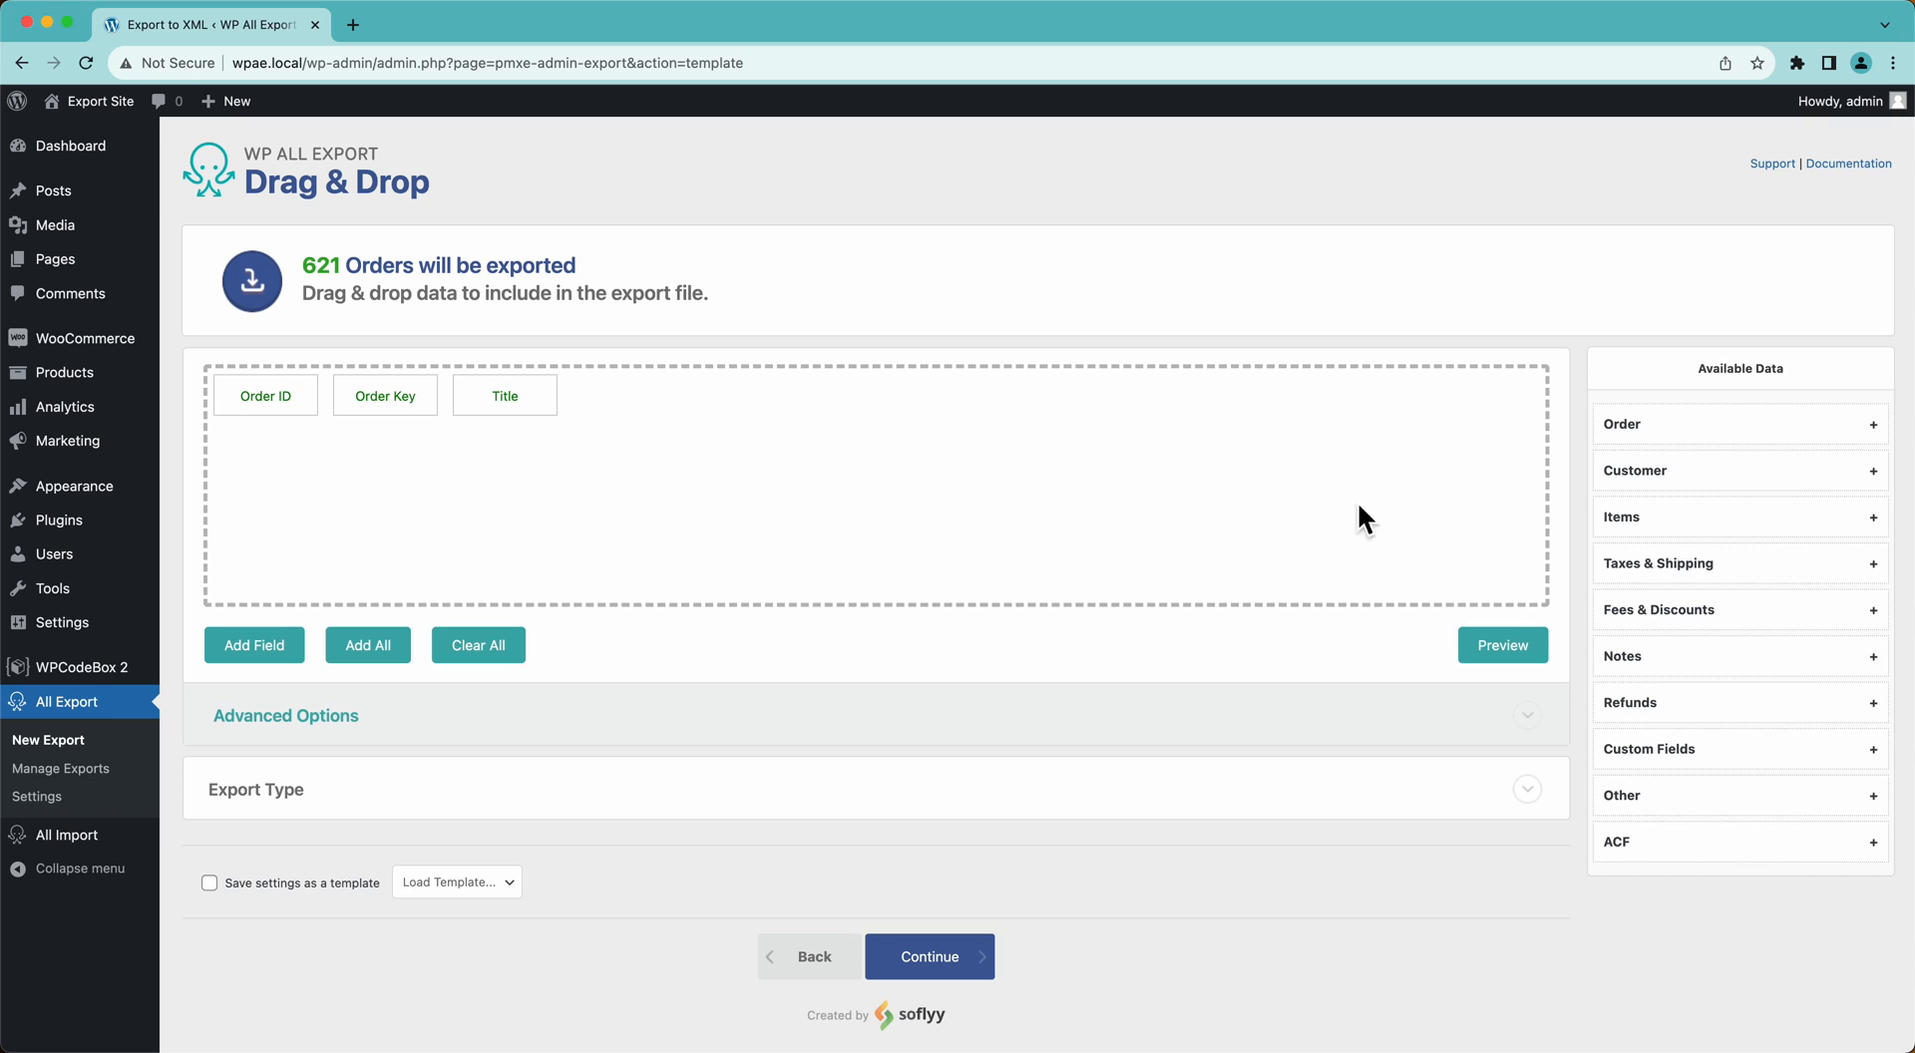
{"action": "left_click", "coordinate": [1491, 645]}
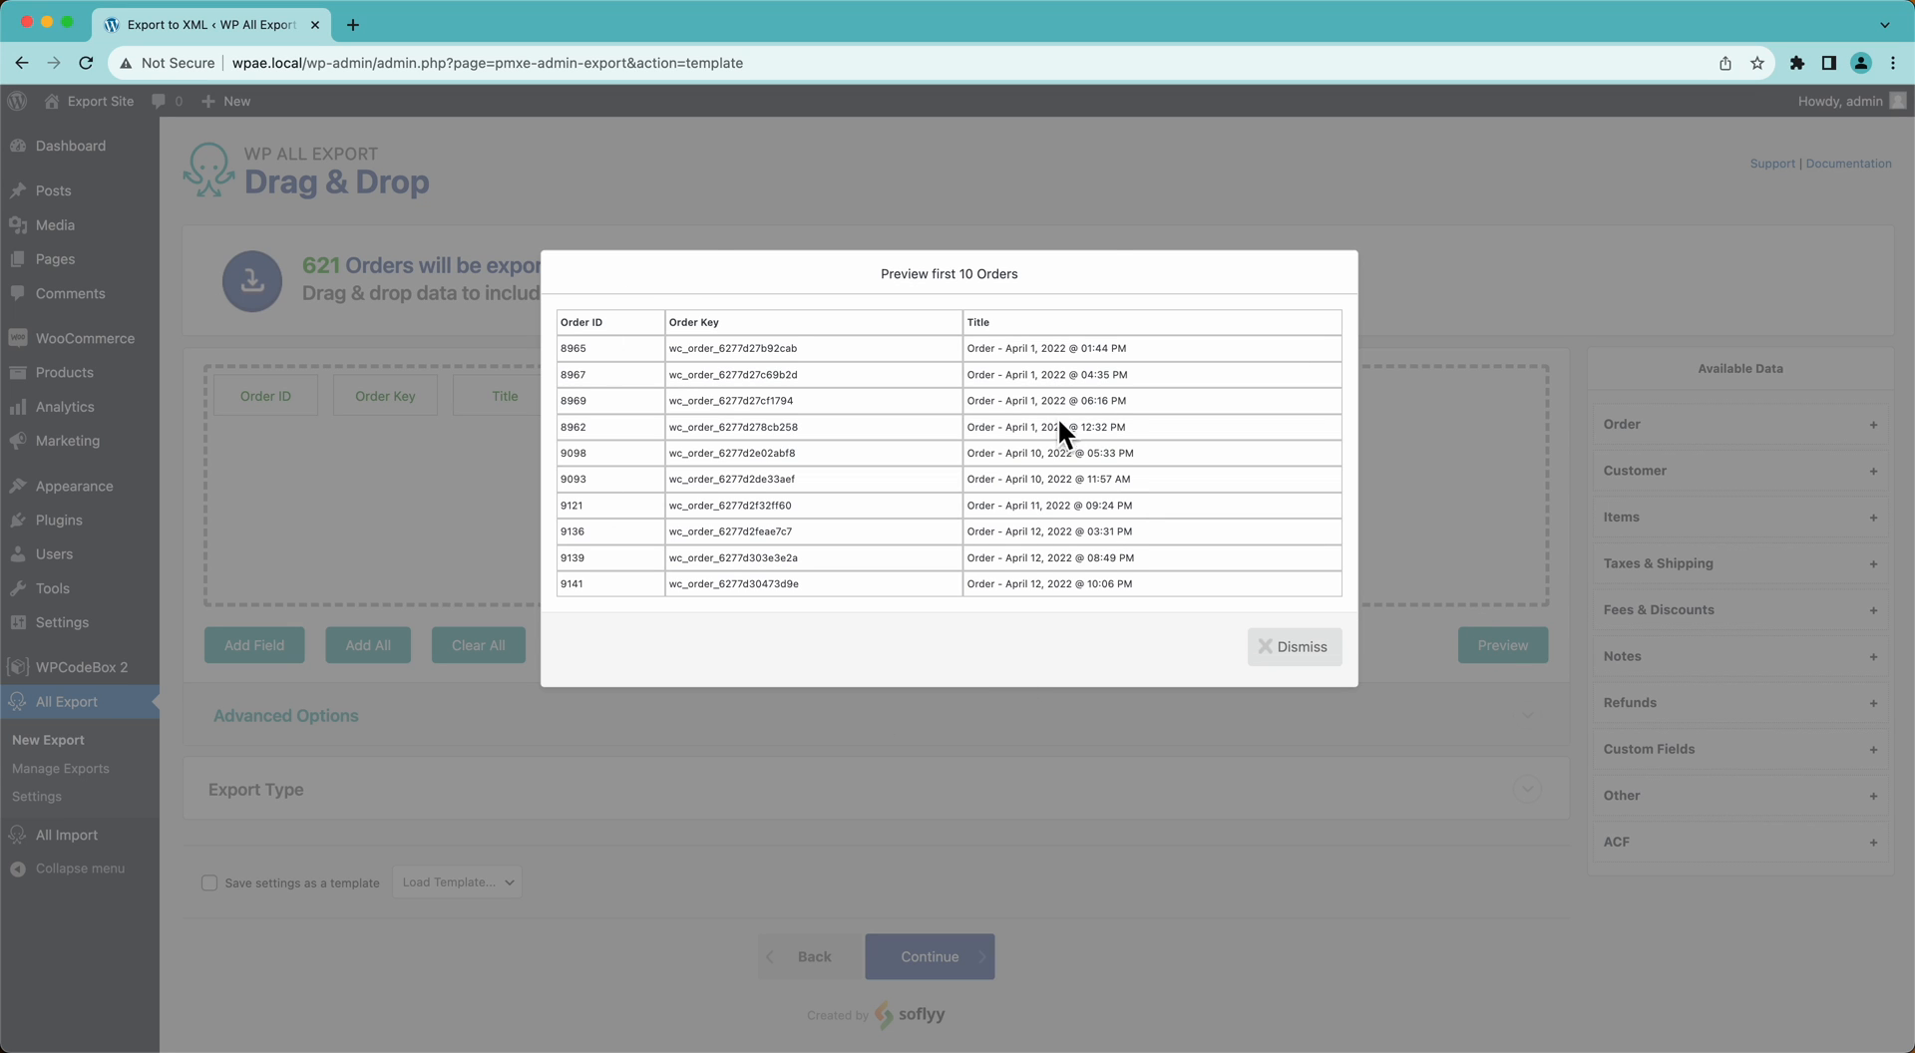
{"action": "left_click", "coordinate": [1284, 650]}
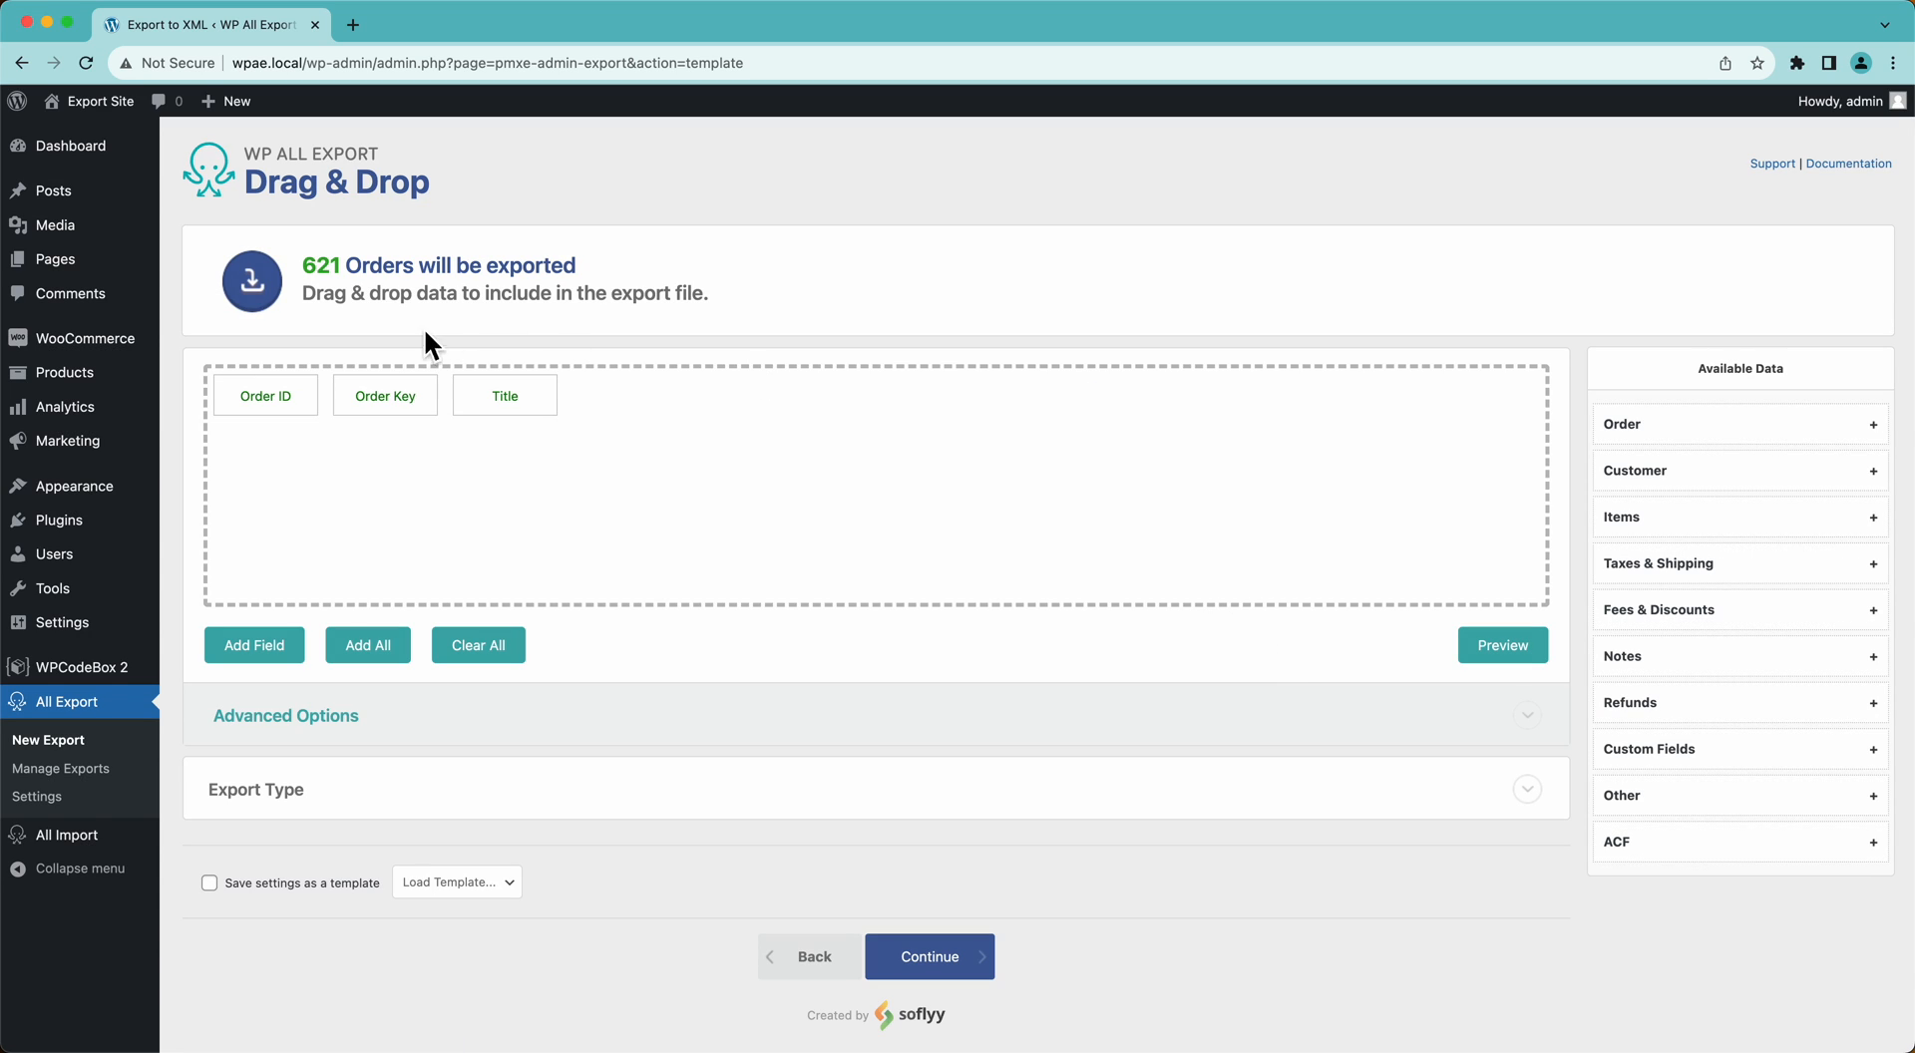
Move the Order Key column after Title and rename it to Order.
{"action": "left_click_drag", "start_coordinate": [390, 401], "coordinate": [539, 402]}
{"action": "left_click", "coordinate": [506, 384]}
{"action": "left_click", "coordinate": [662, 265]}
{"action": "key", "text": "BackSpace"}
{"action": "key", "text": "BackSpace"}
{"action": "key", "text": "BackSpace"}
{"action": "key", "text": "BackSpace"}
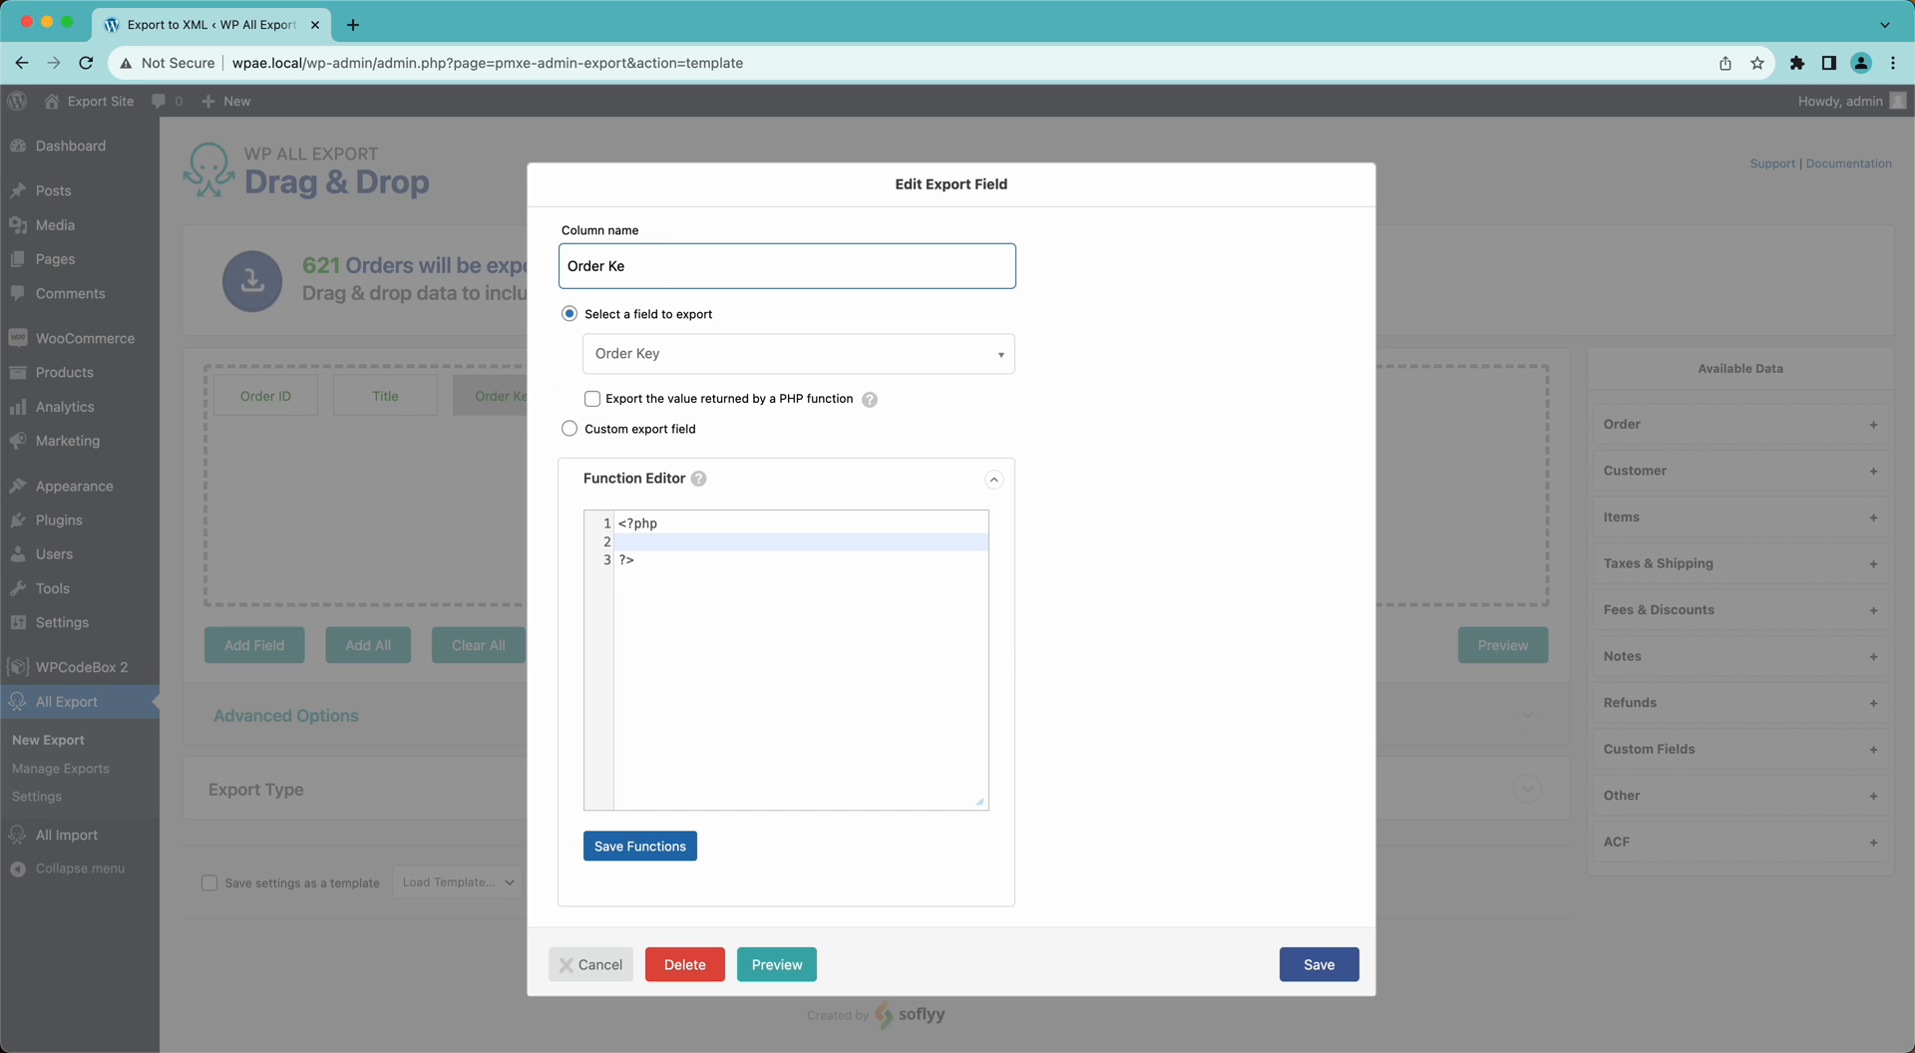
{"action": "left_click", "coordinate": [1298, 965]}
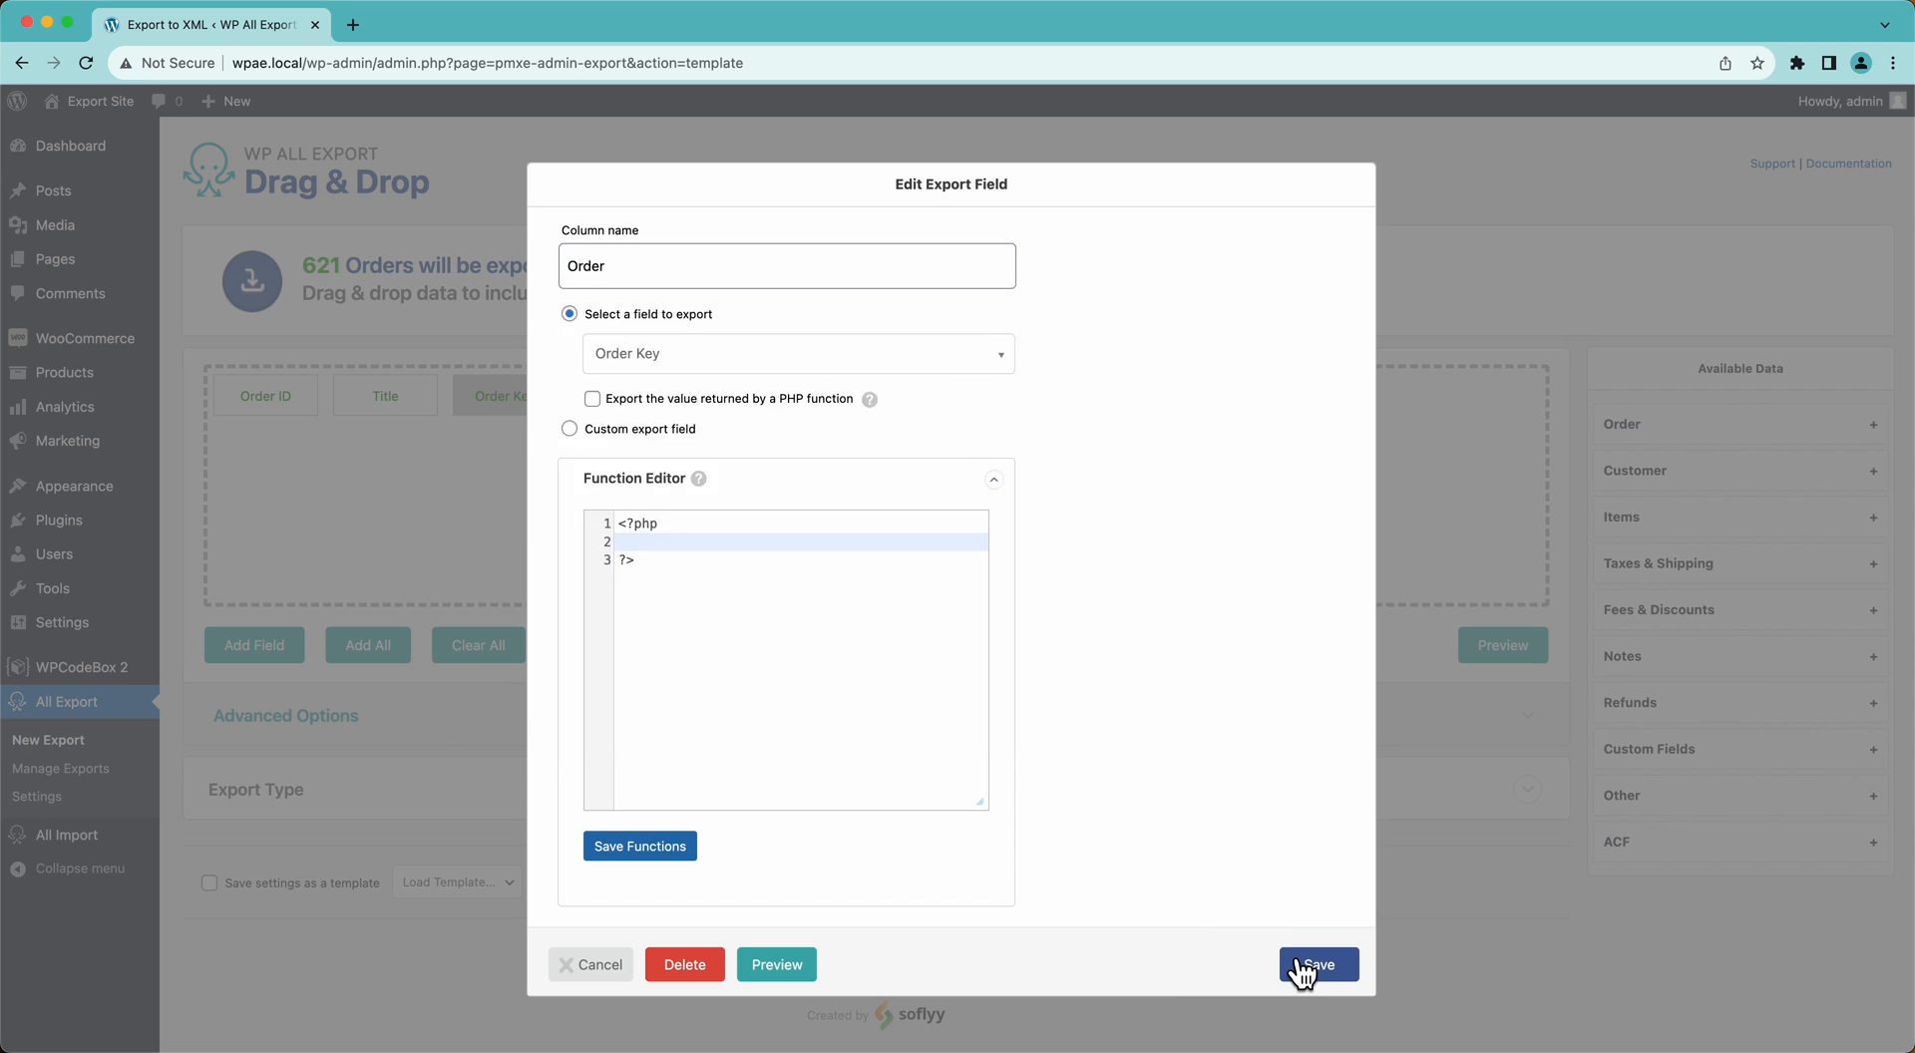
Add the Order Total and Billing State fields as export columns and preview the first 10 orders.
{"action": "left_click", "coordinate": [1630, 427]}
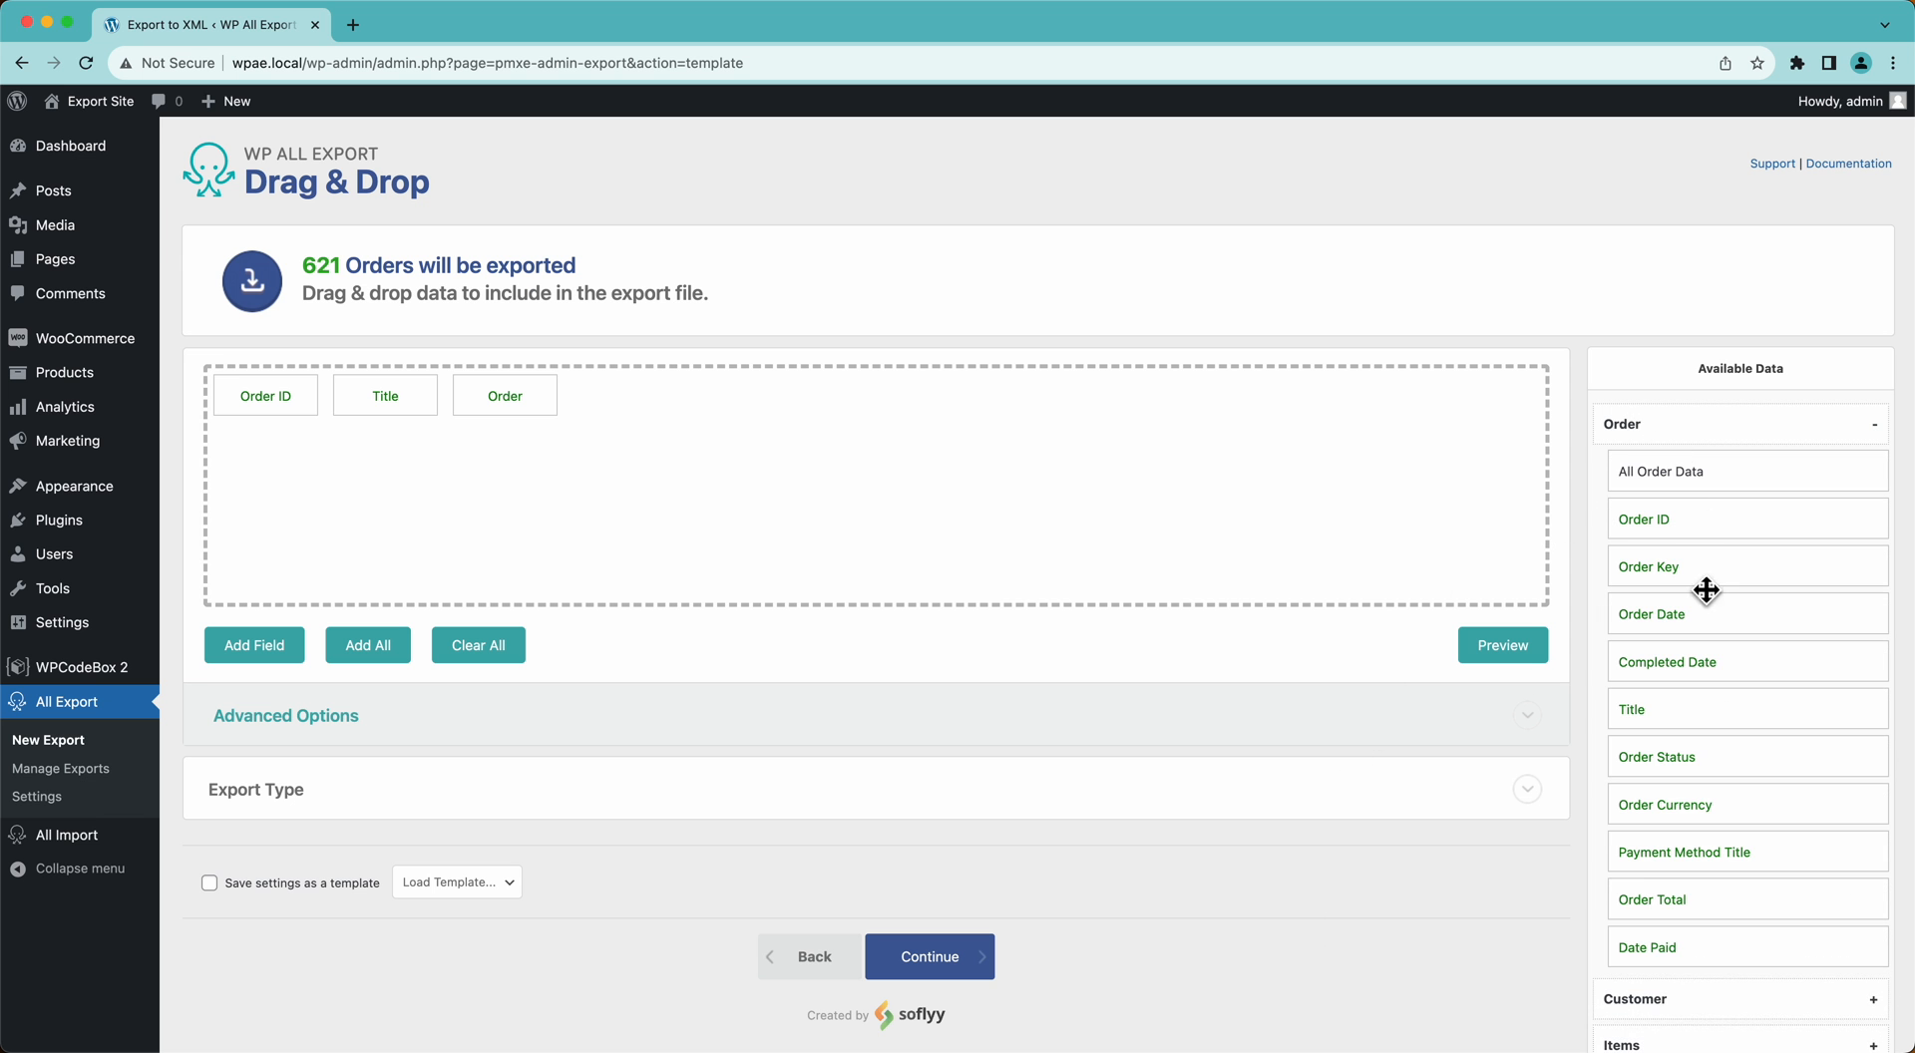
{"action": "left_click_drag", "start_coordinate": [1693, 903], "coordinate": [931, 440]}
{"action": "left_click", "coordinate": [261, 645]}
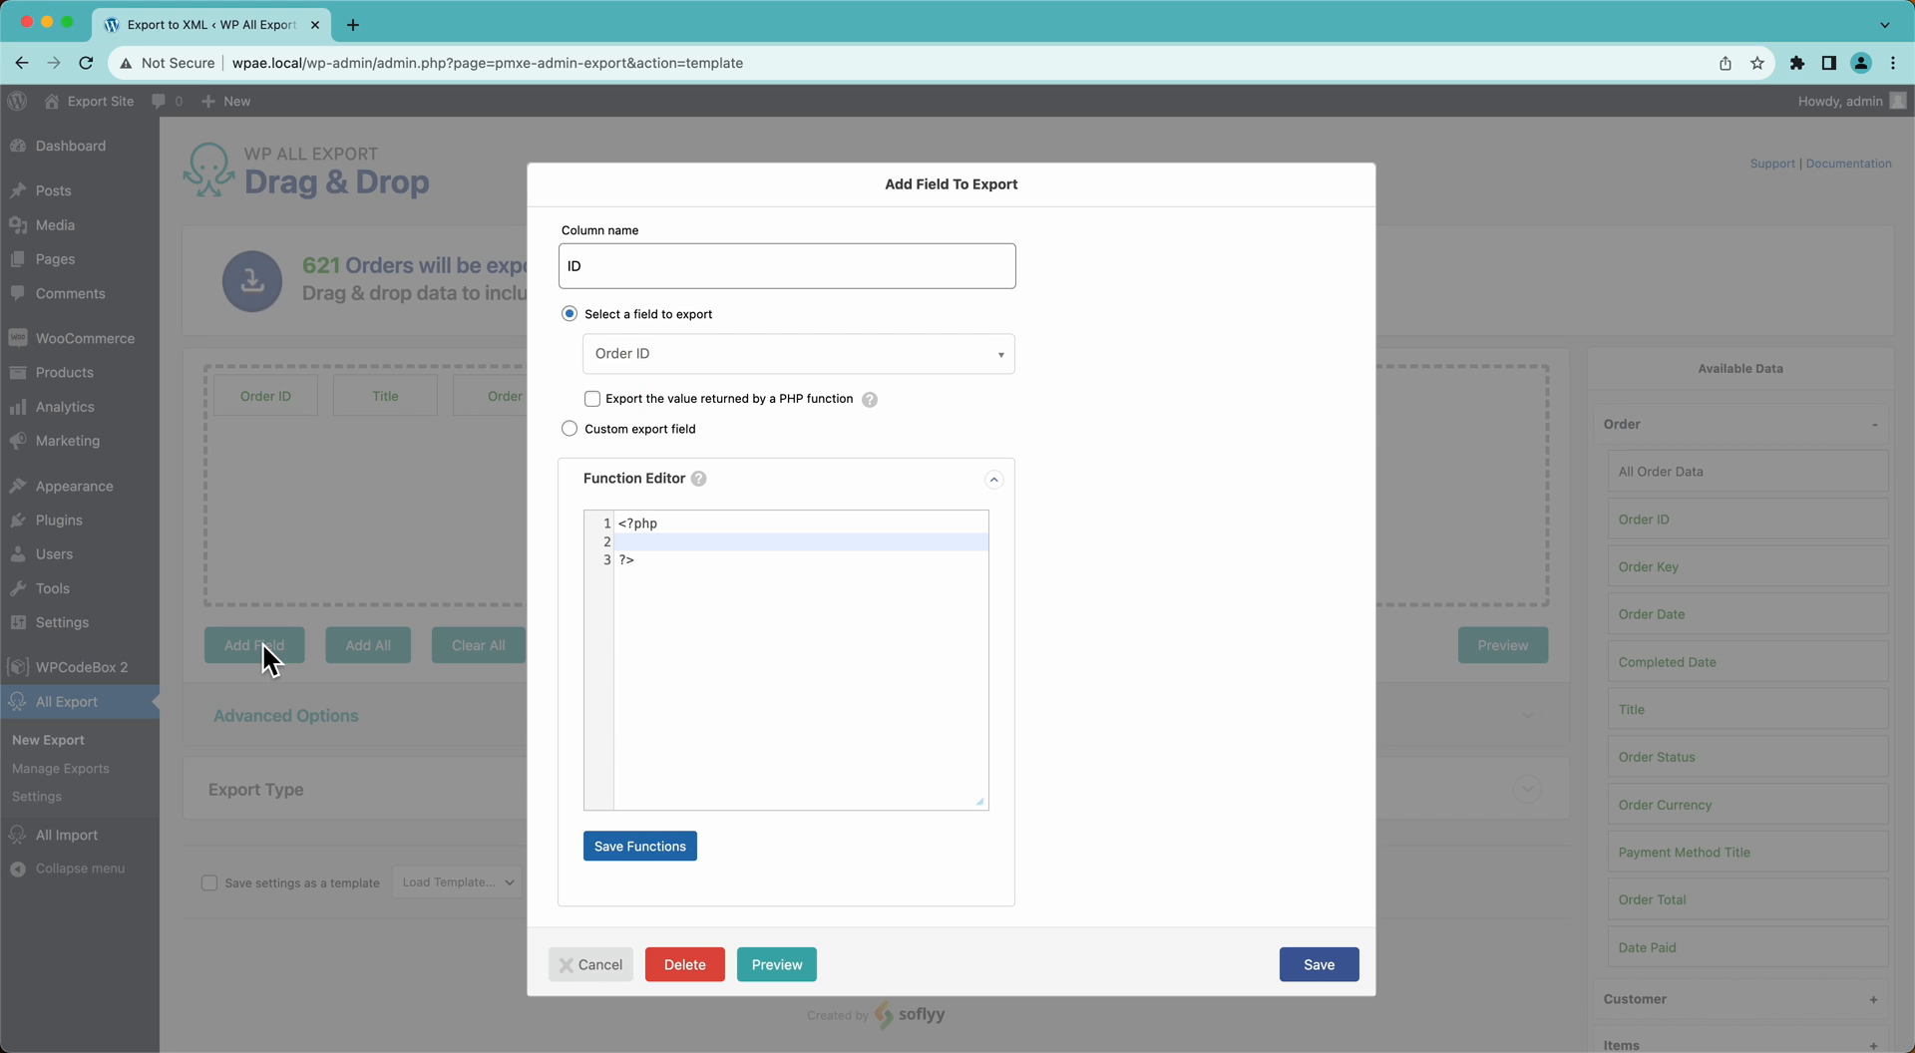
{"action": "left_click", "coordinate": [658, 354]}
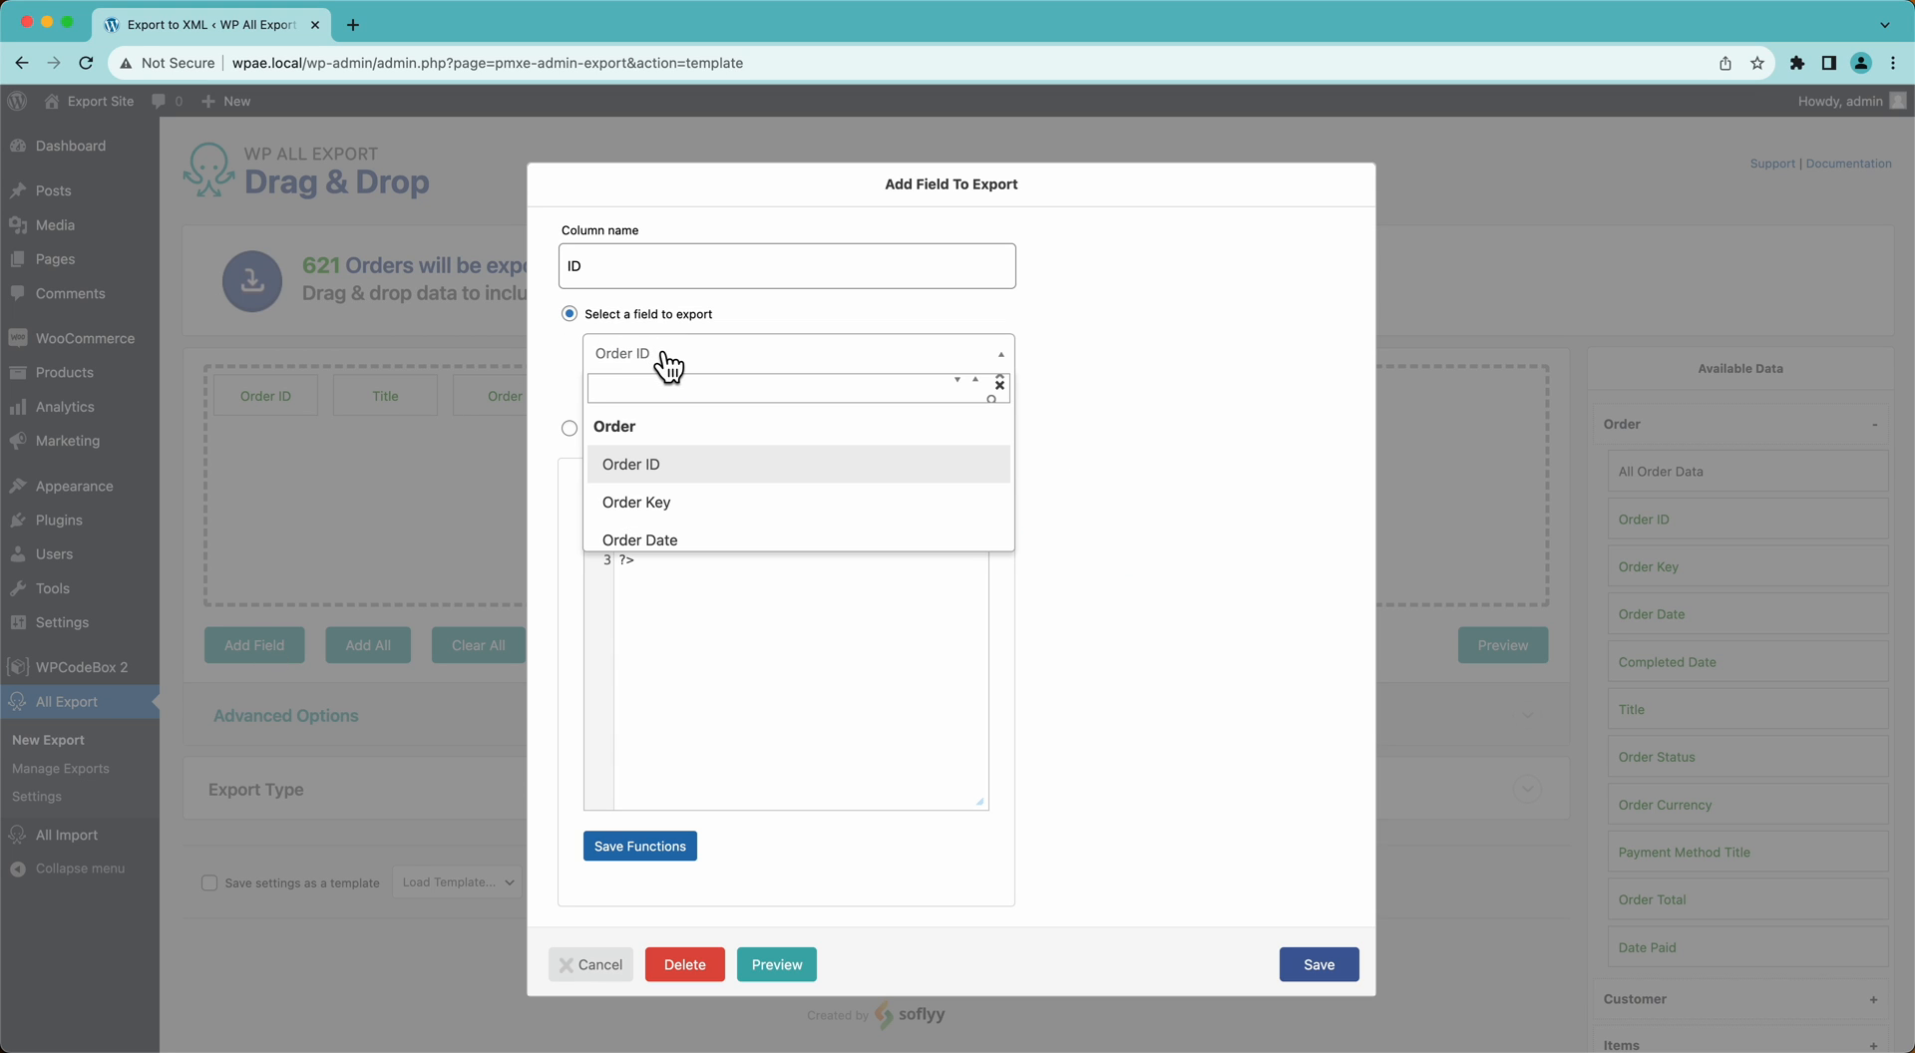
{"action": "type", "text": "state"}
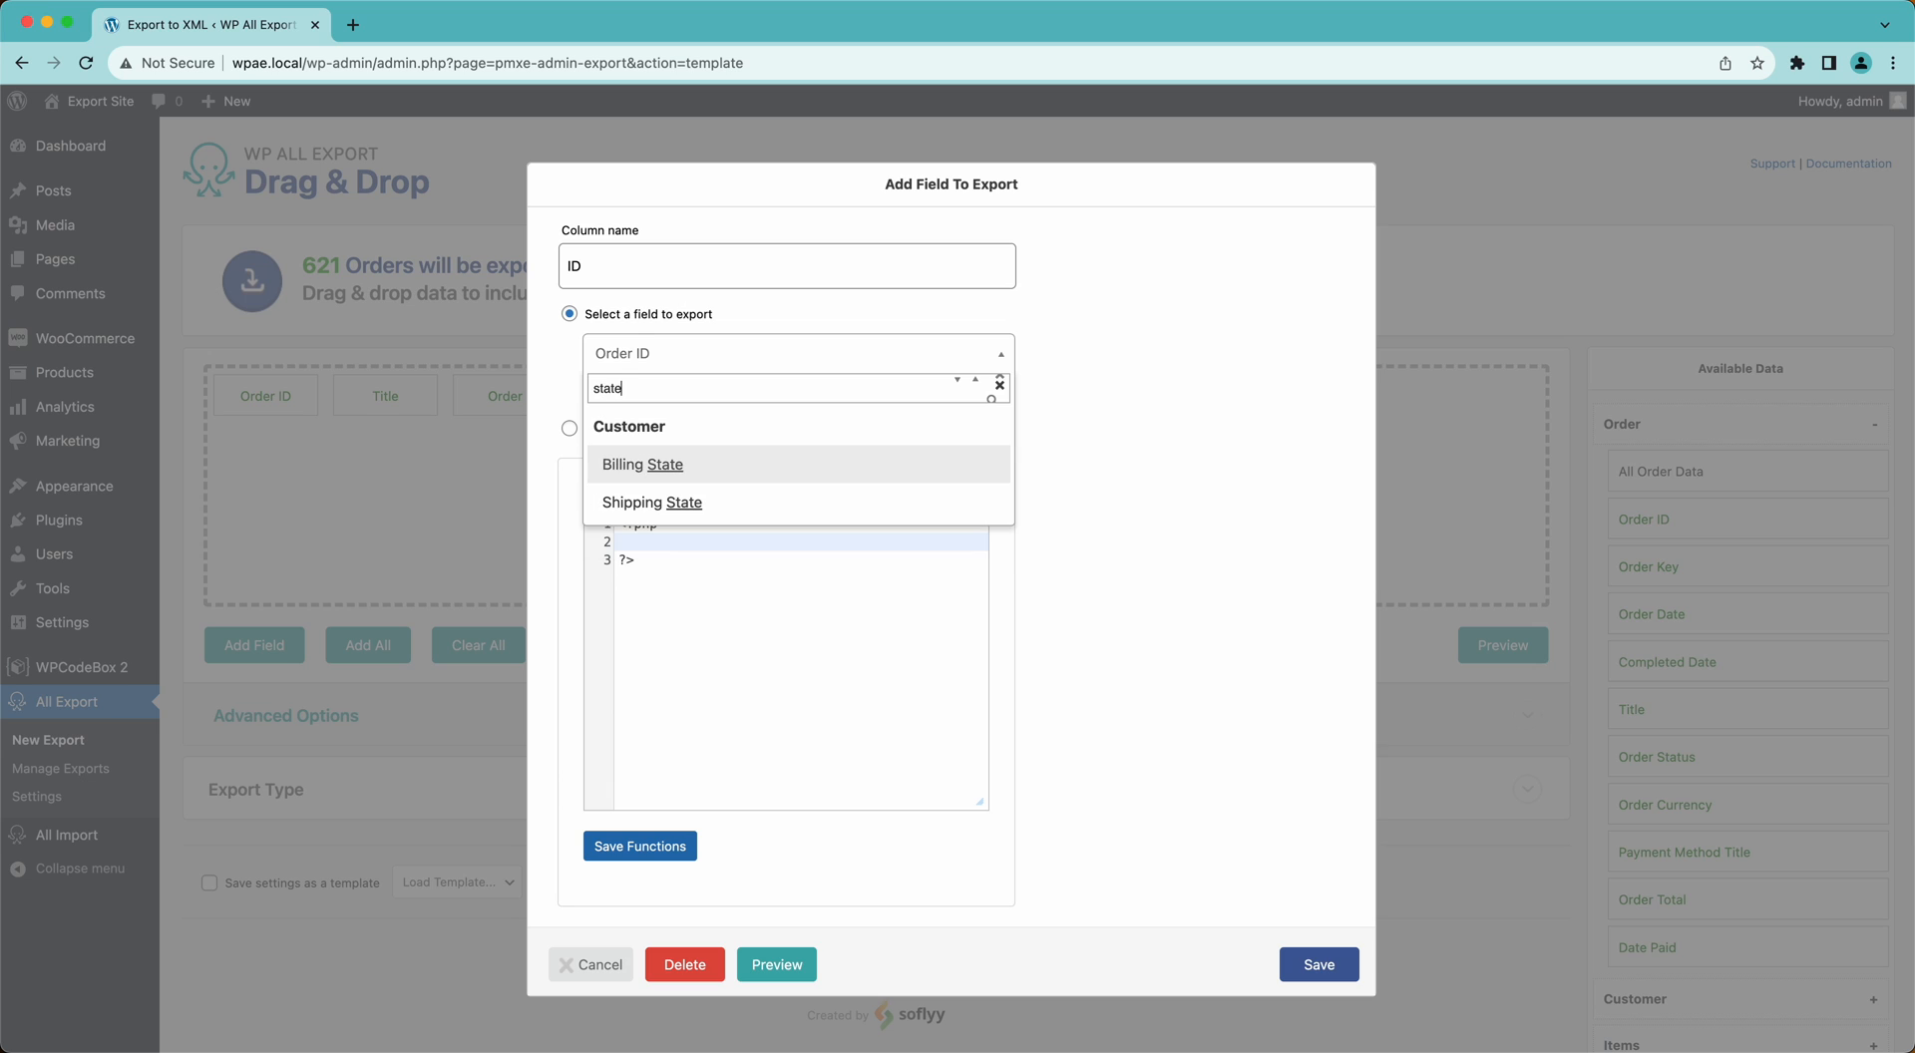
{"action": "left_click", "coordinate": [631, 465]}
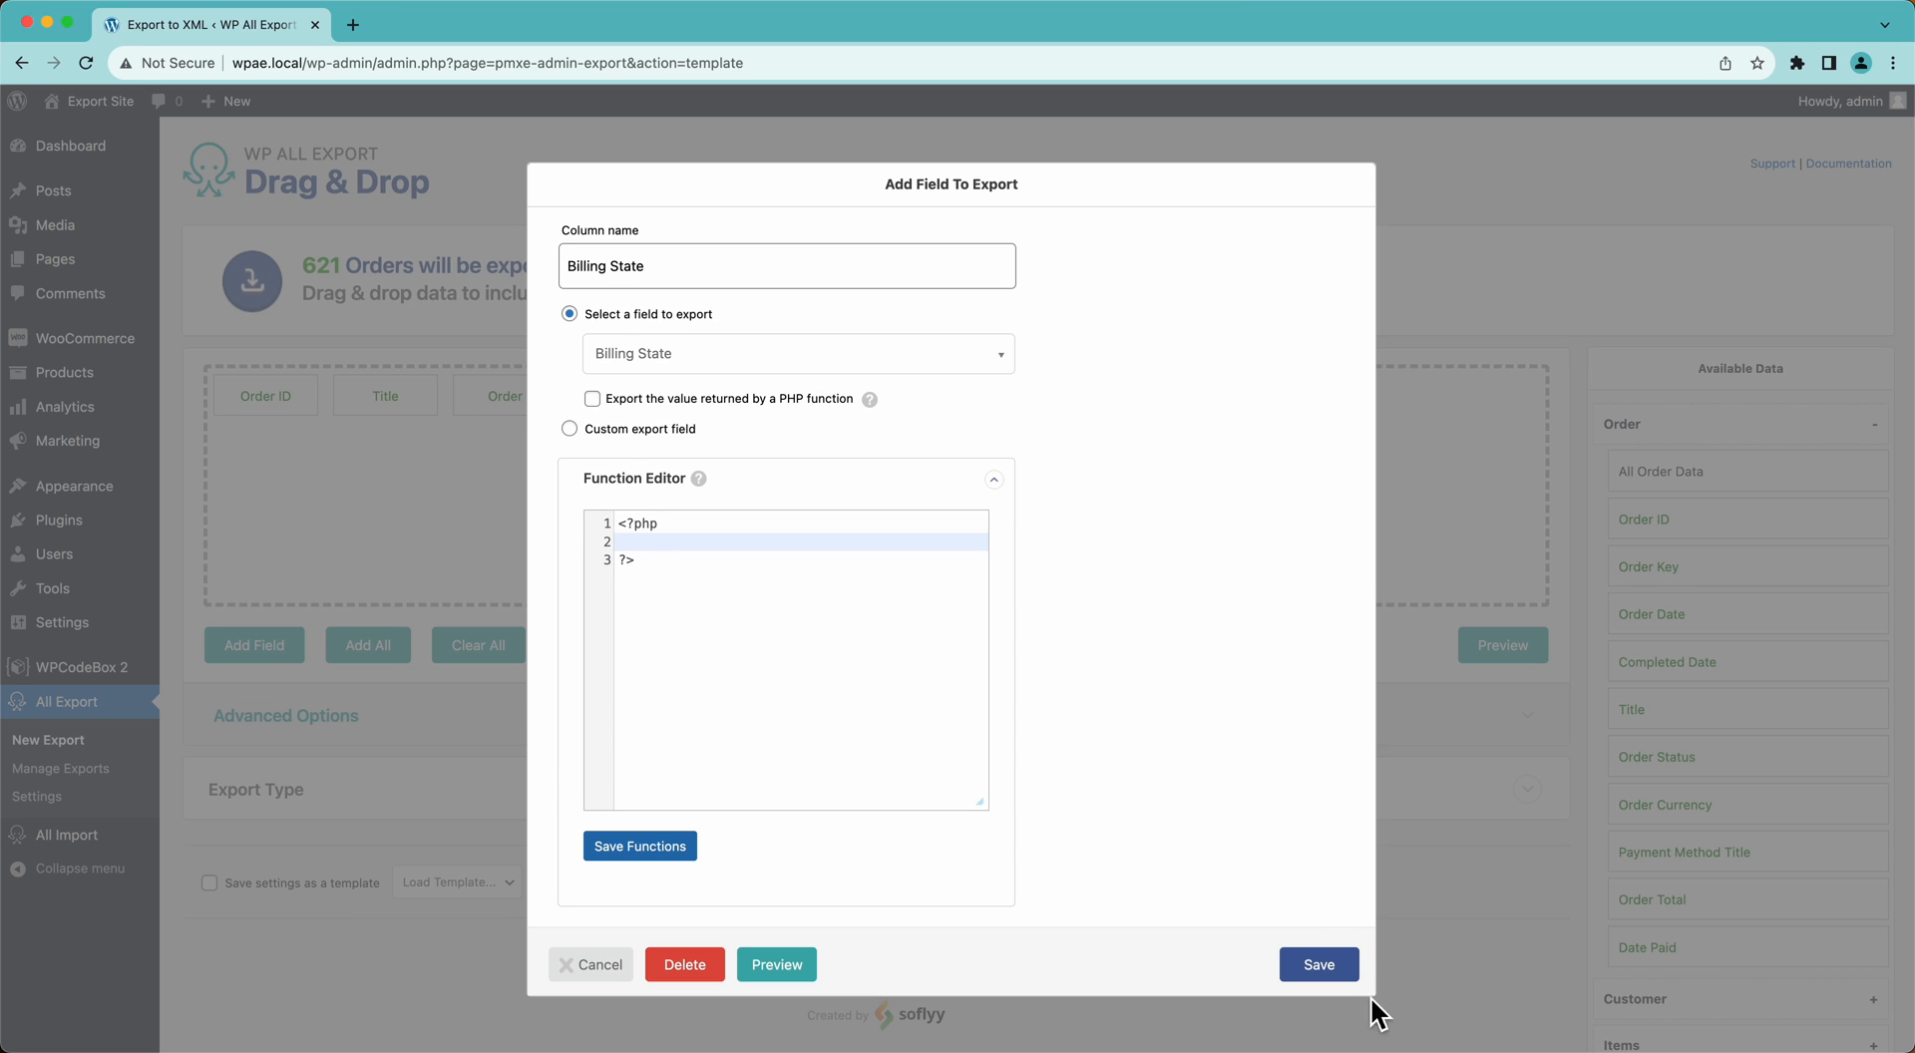
{"action": "left_click", "coordinate": [1341, 967]}
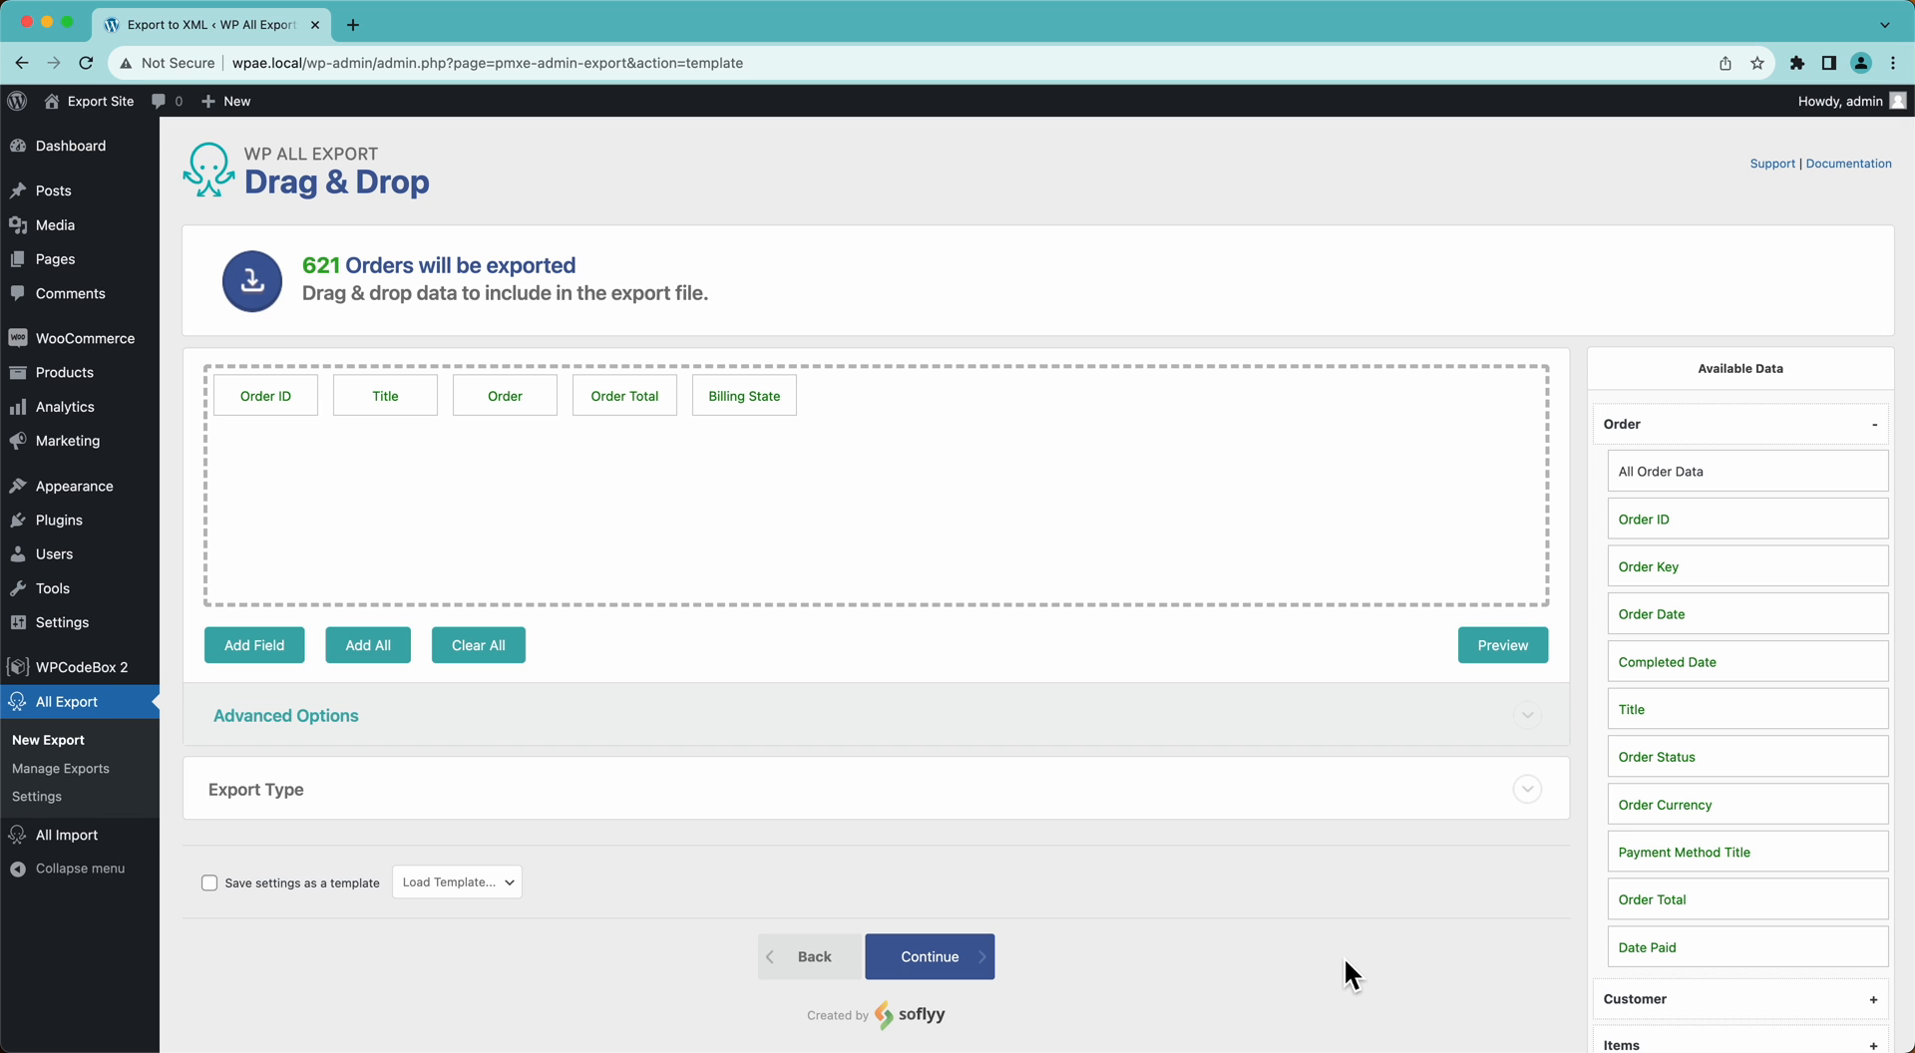
{"action": "left_click", "coordinate": [1484, 650]}
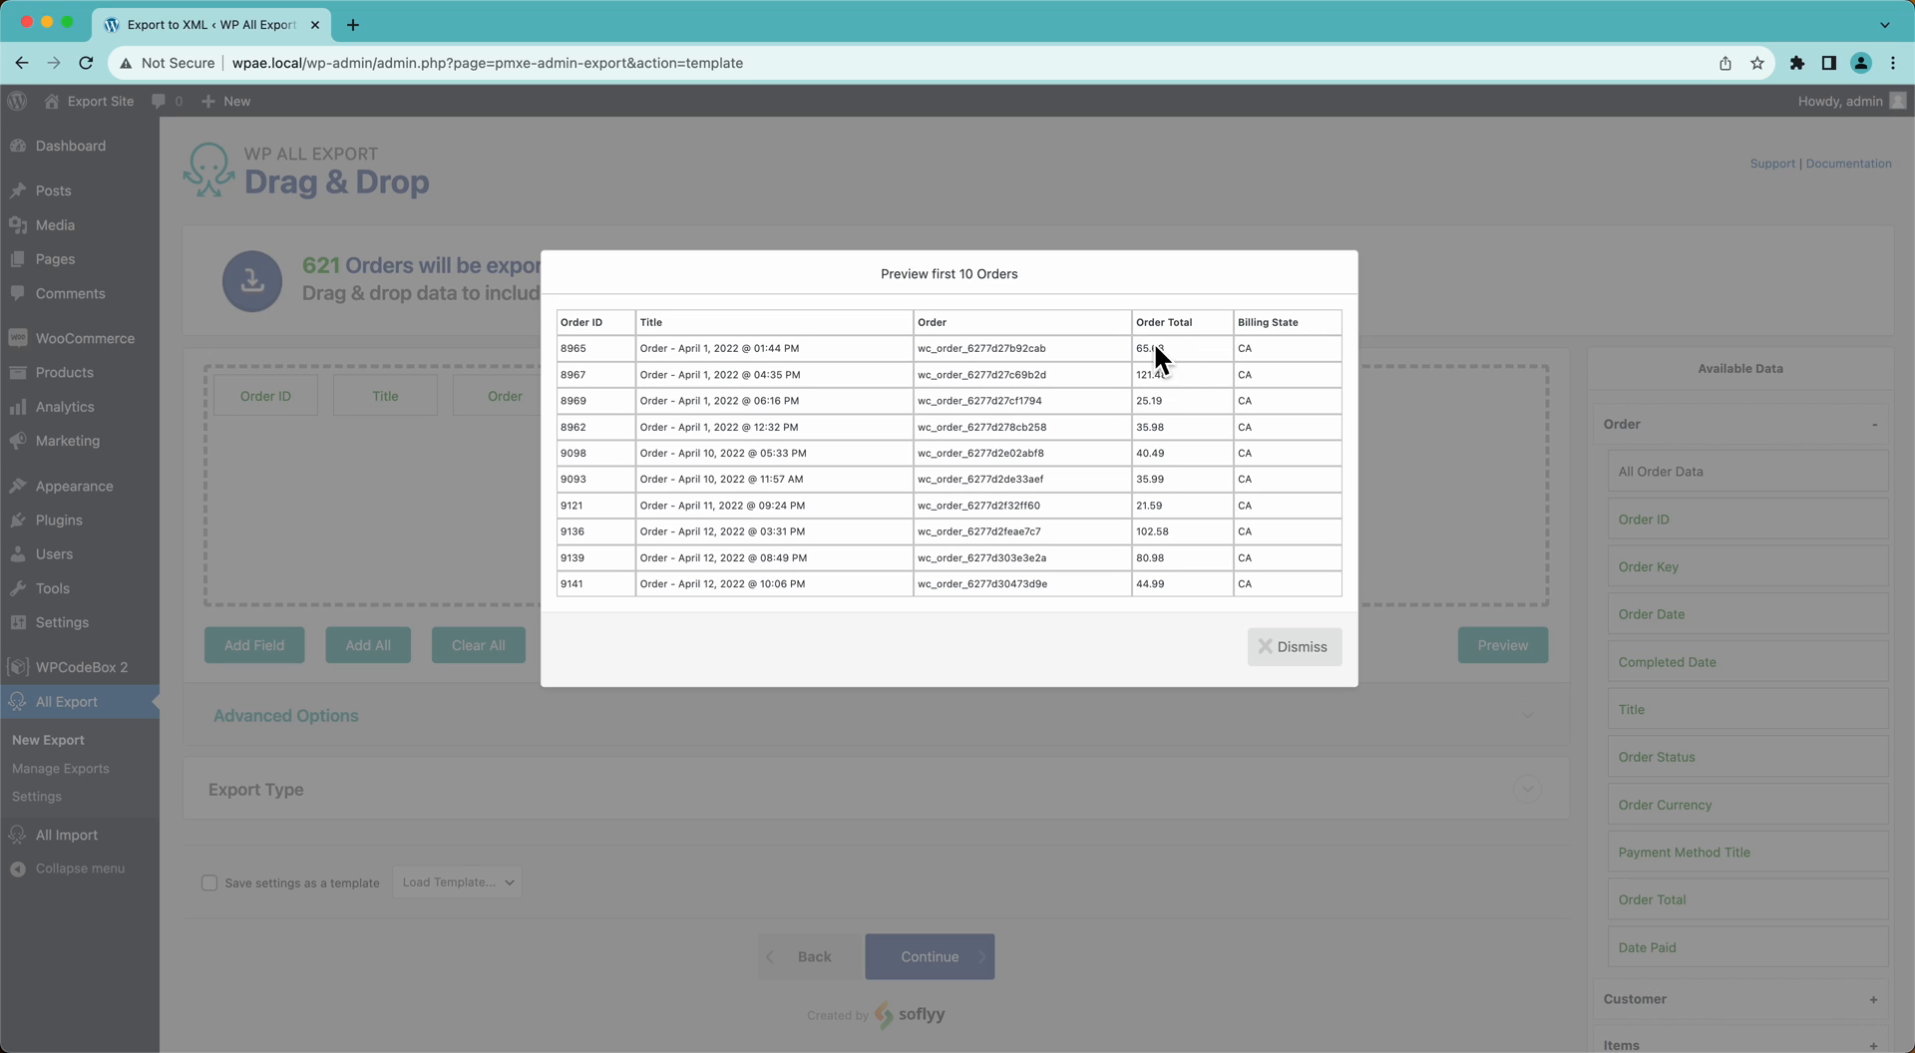
{"action": "left_click", "coordinate": [1272, 642]}
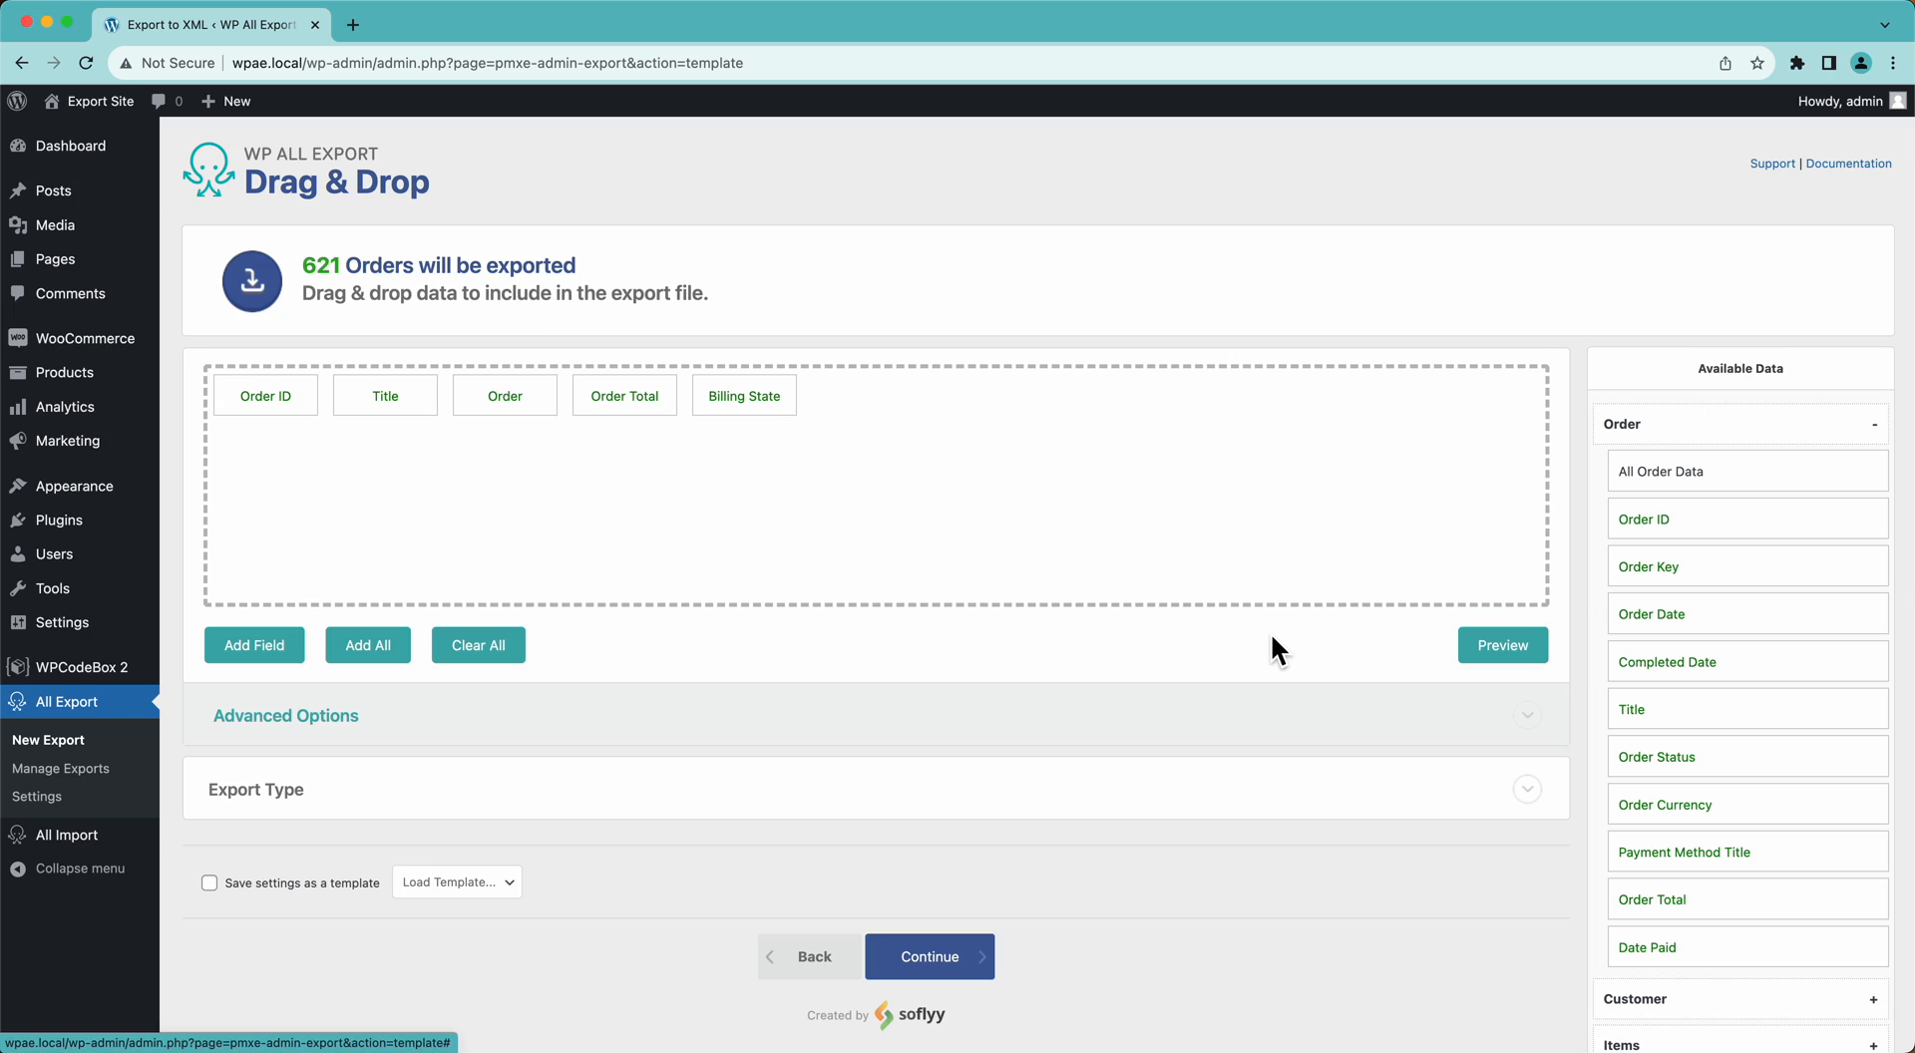
Turn the Order Total column into a custom export field containing {Order Total}, with the column name Order Total.
{"action": "left_click", "coordinate": [631, 407]}
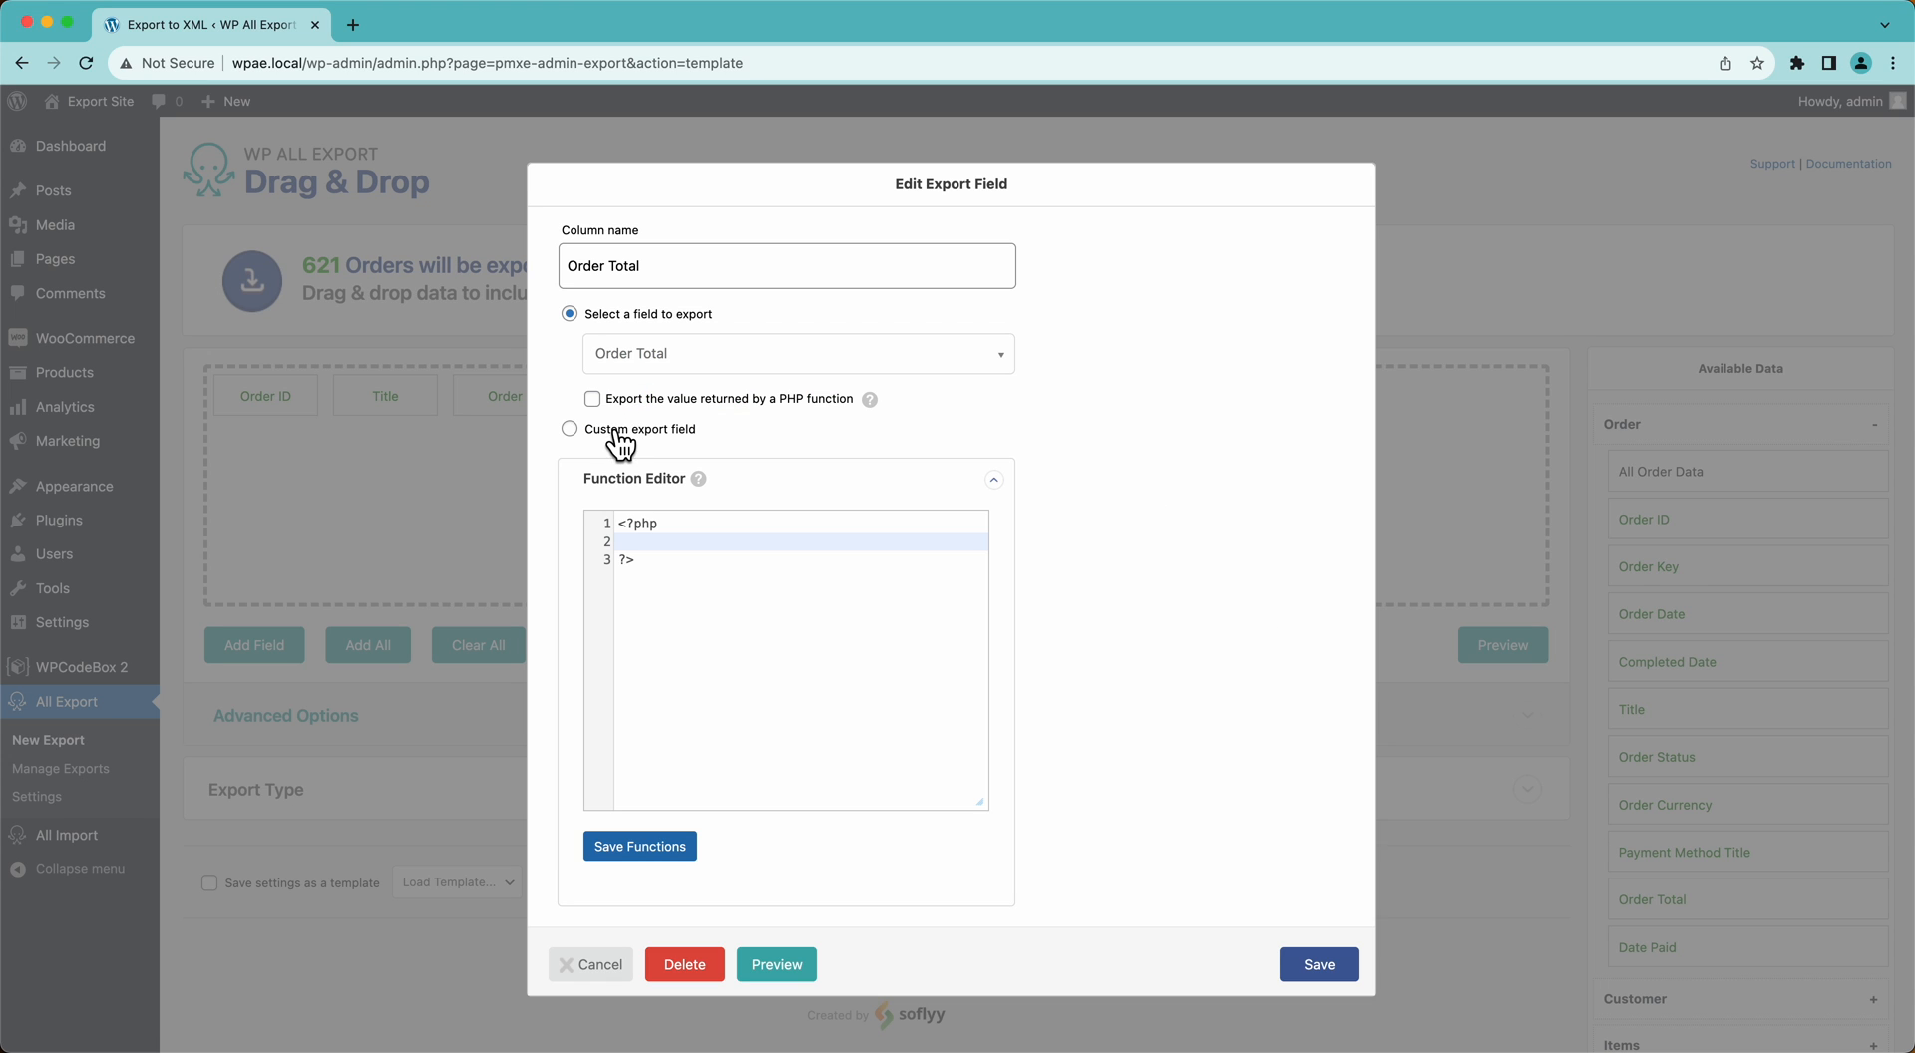
{"action": "left_click", "coordinate": [616, 430]}
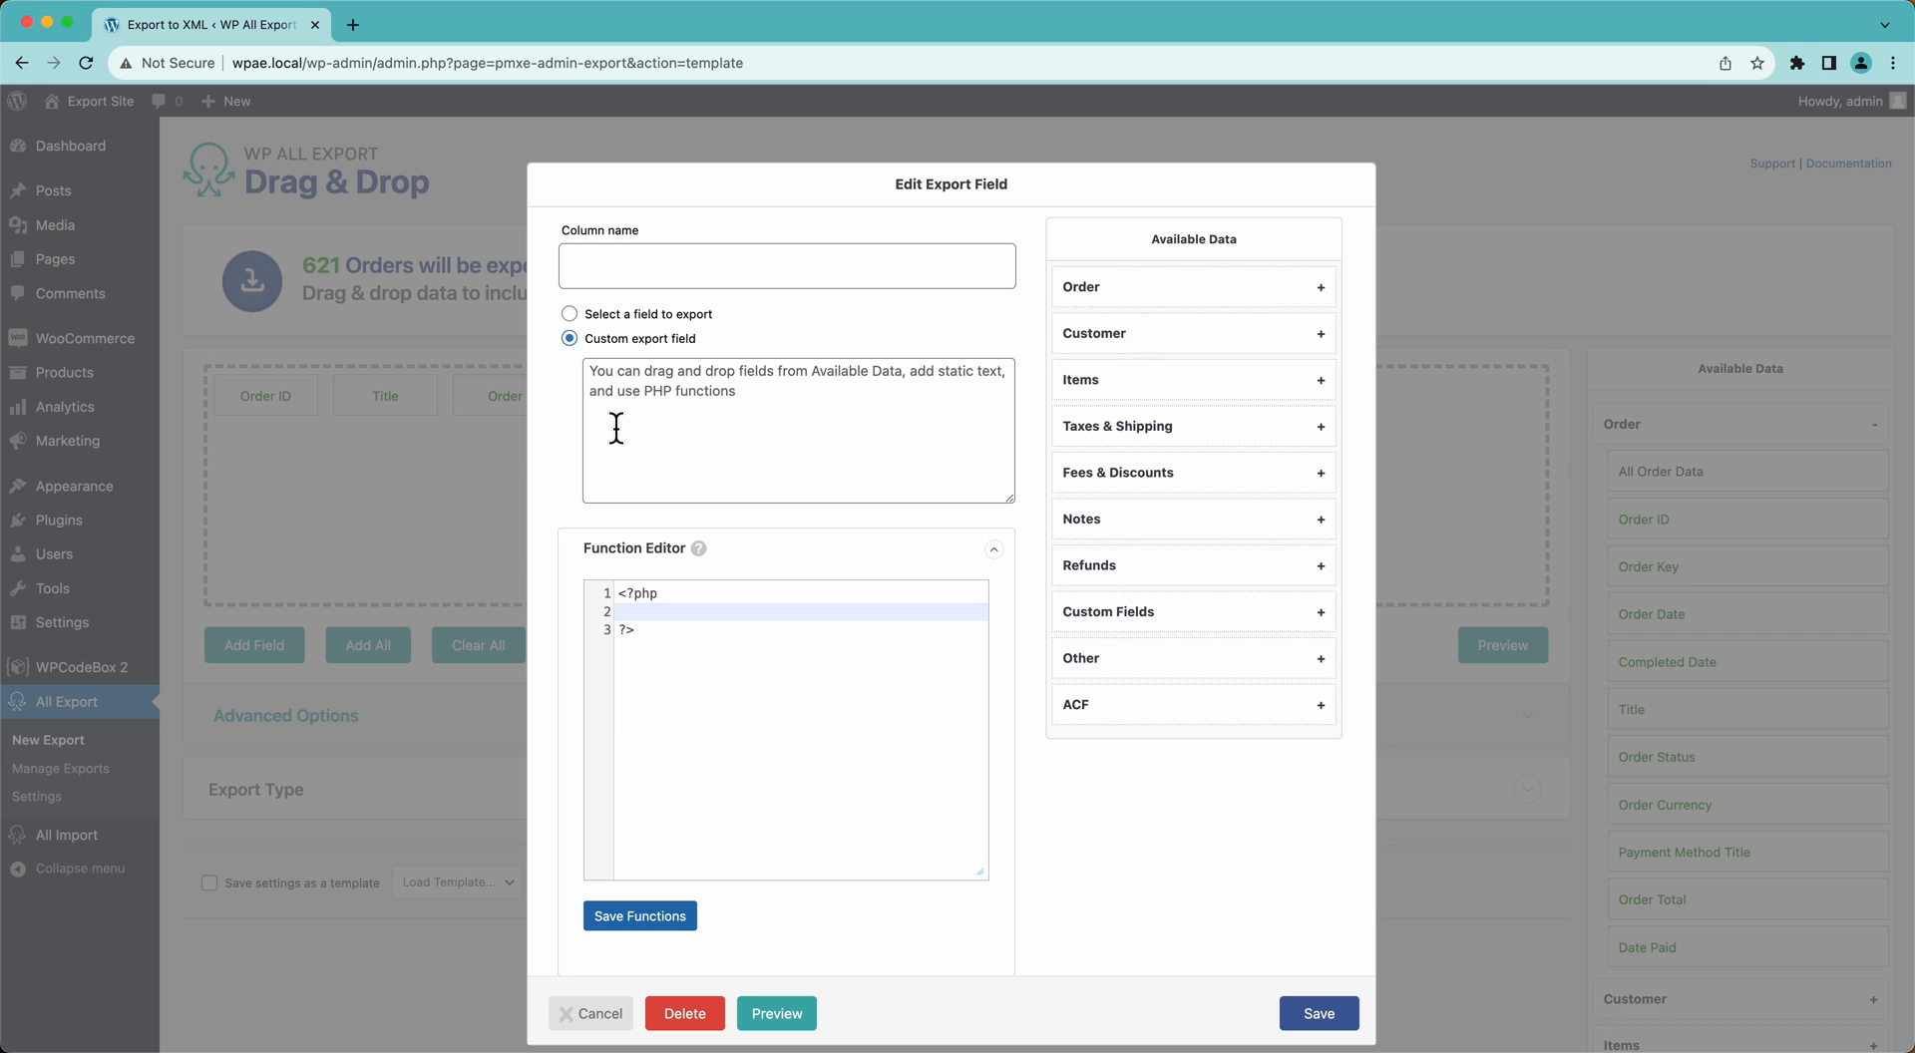
{"action": "left_click", "coordinate": [1077, 288]}
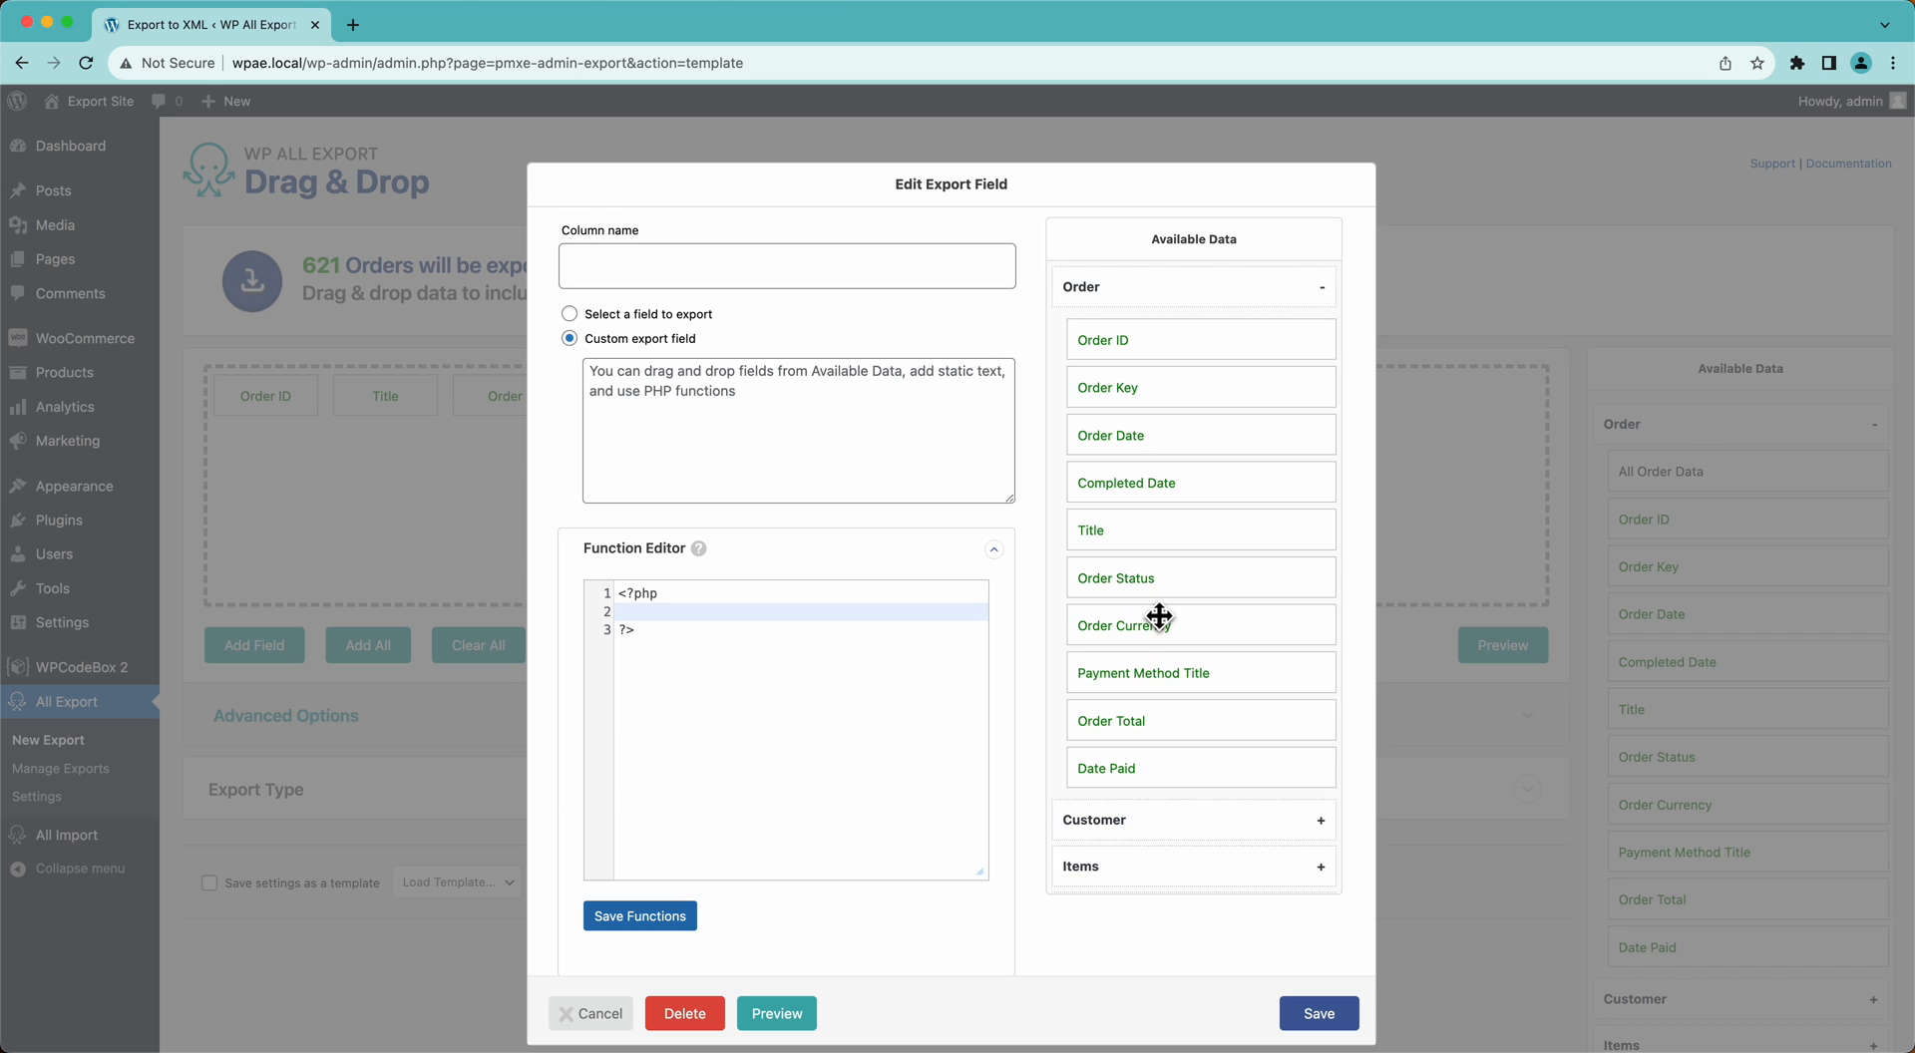
{"action": "left_click_drag", "start_coordinate": [1147, 734], "coordinate": [834, 458]}
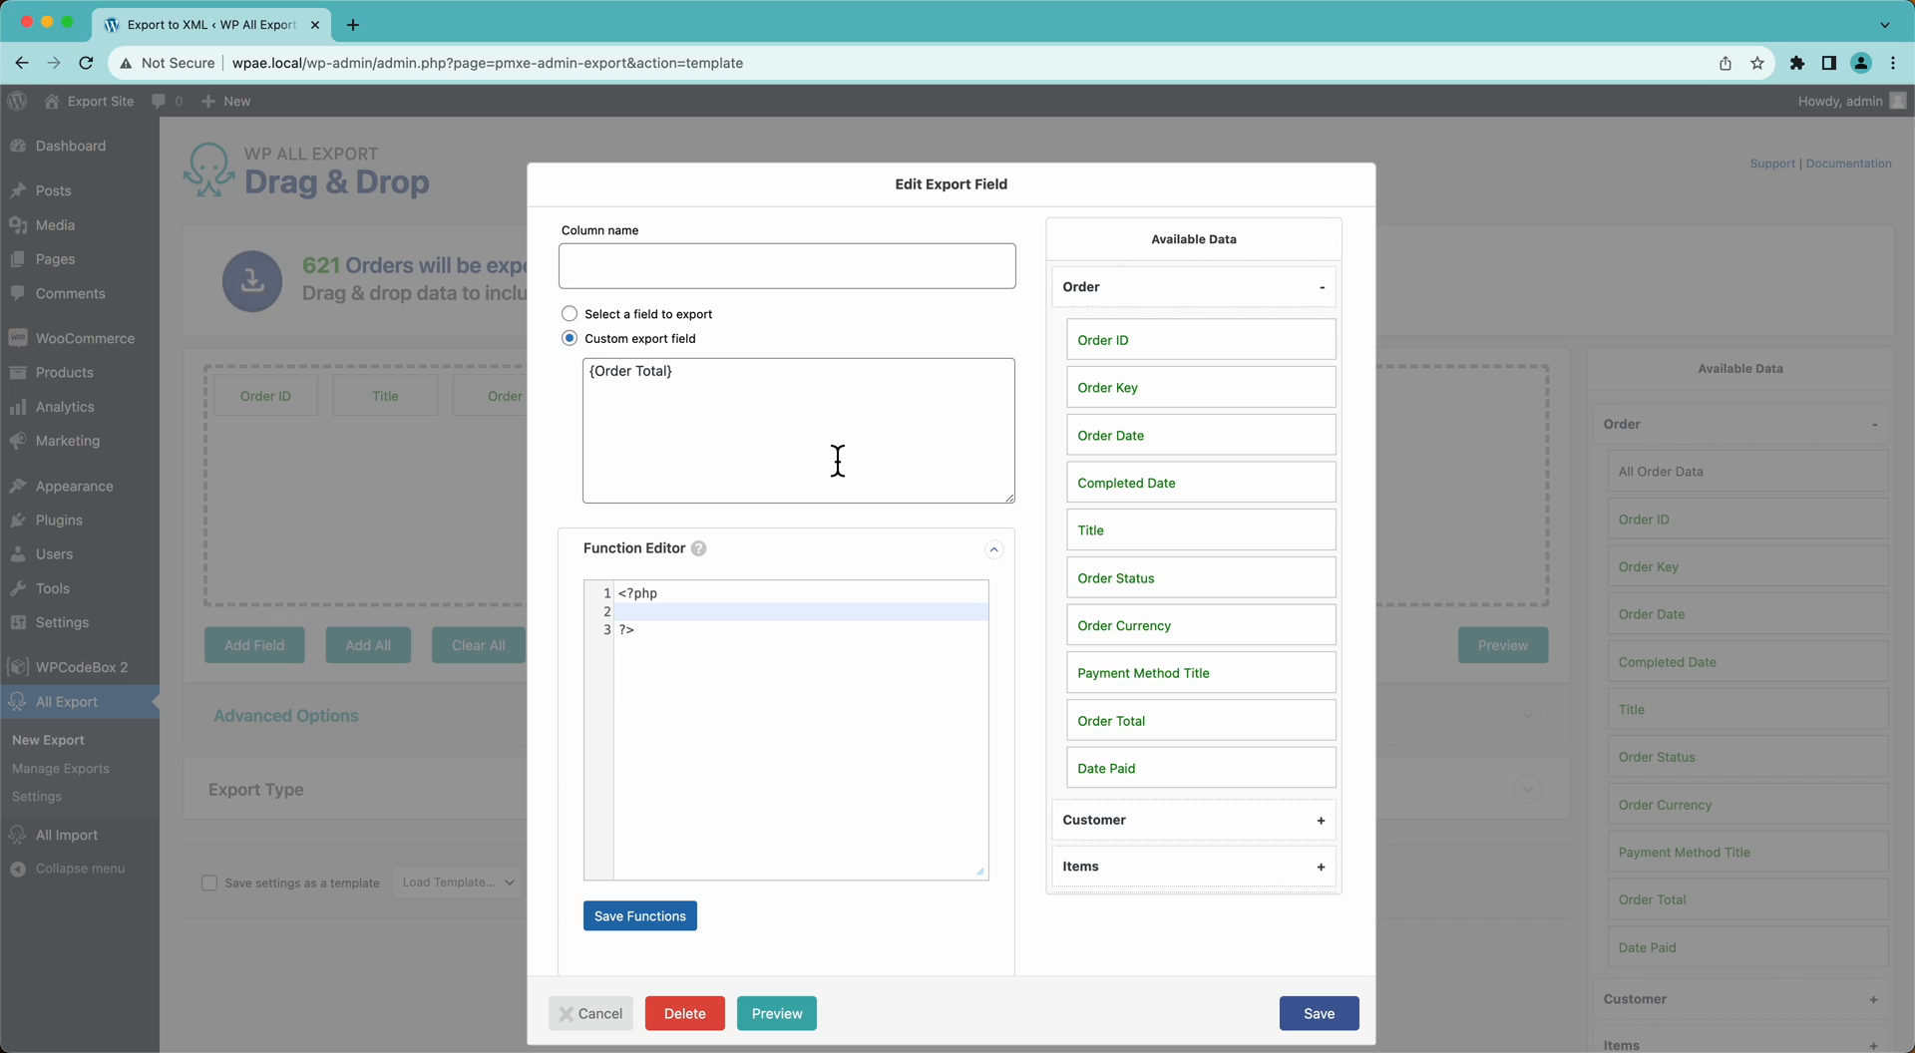
{"action": "left_click", "coordinate": [617, 280]}
{"action": "type", "text": "Order Totla"}
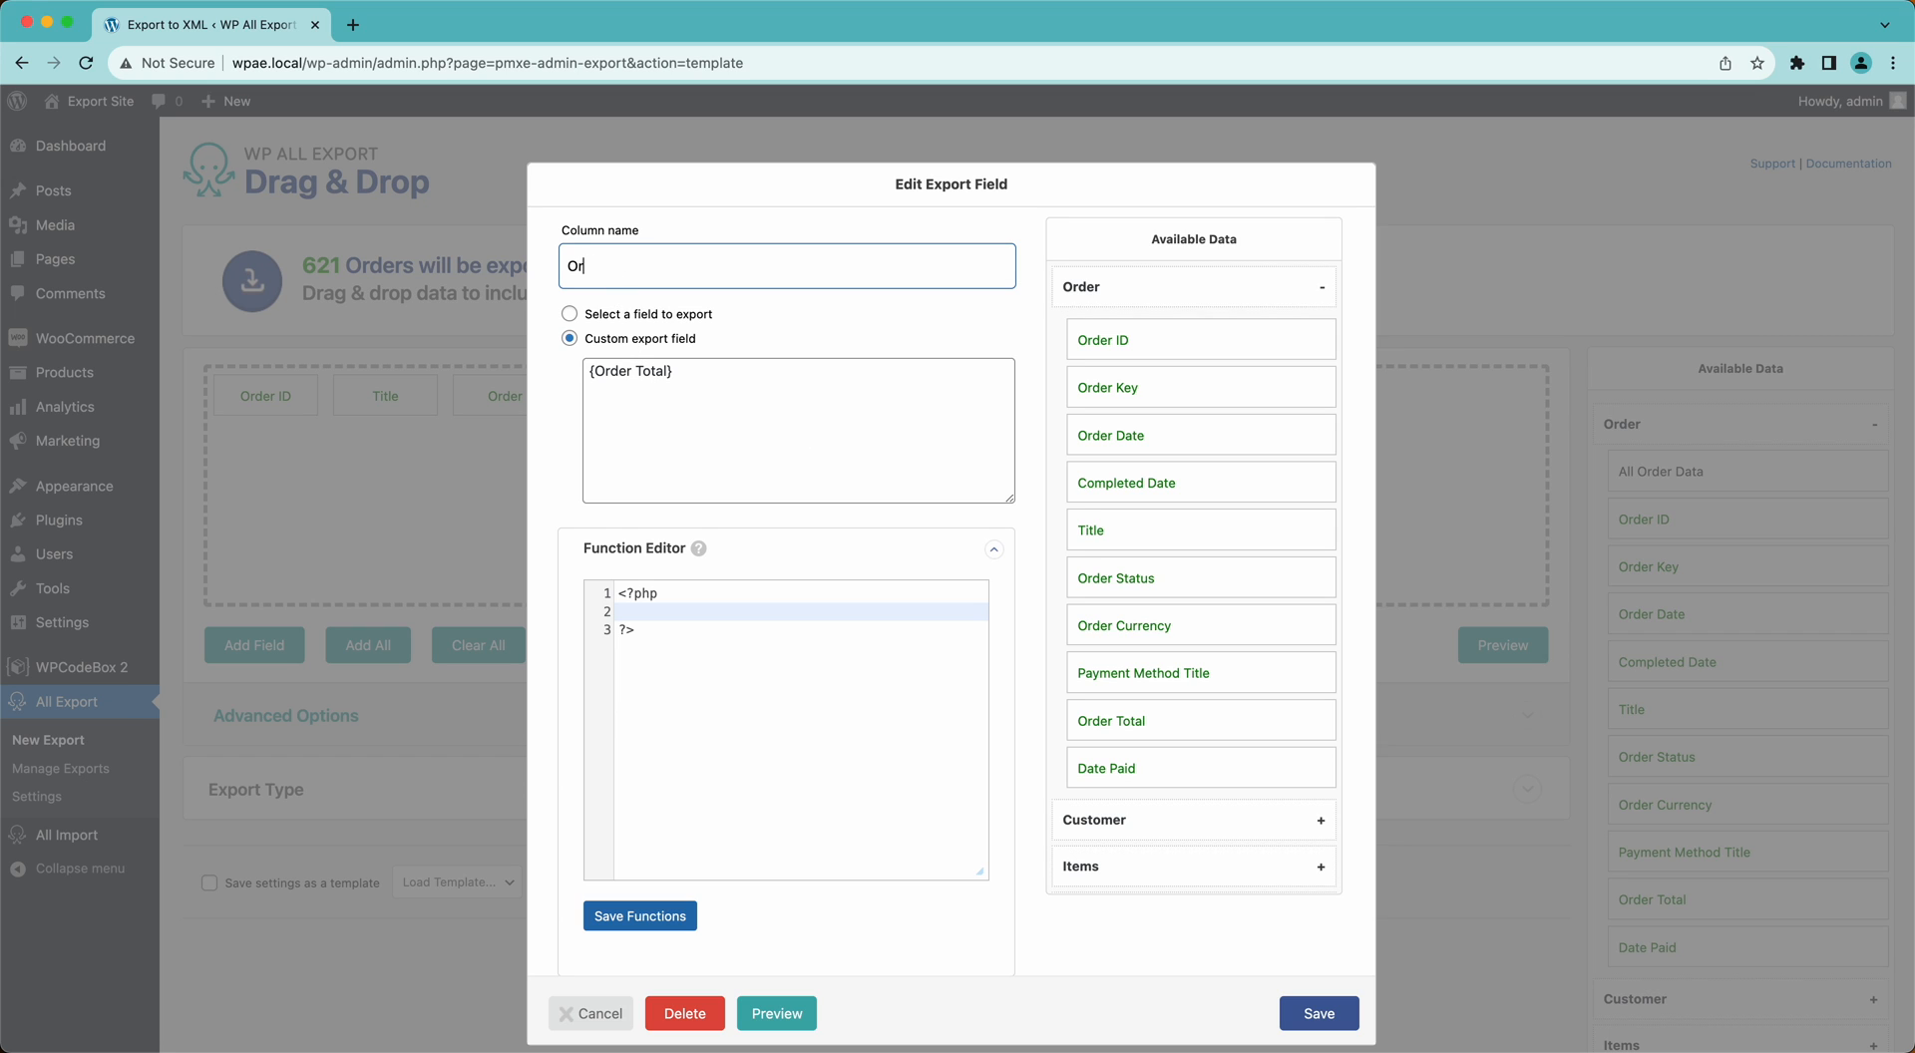
{"action": "key", "text": "BackSpace"}
{"action": "key", "text": "BackSpace"}
{"action": "type", "text": "al"}
Prefix the custom Order Total value with a $ sign, preview the first 10 orders, and save the field.
{"action": "left_click", "coordinate": [714, 397]}
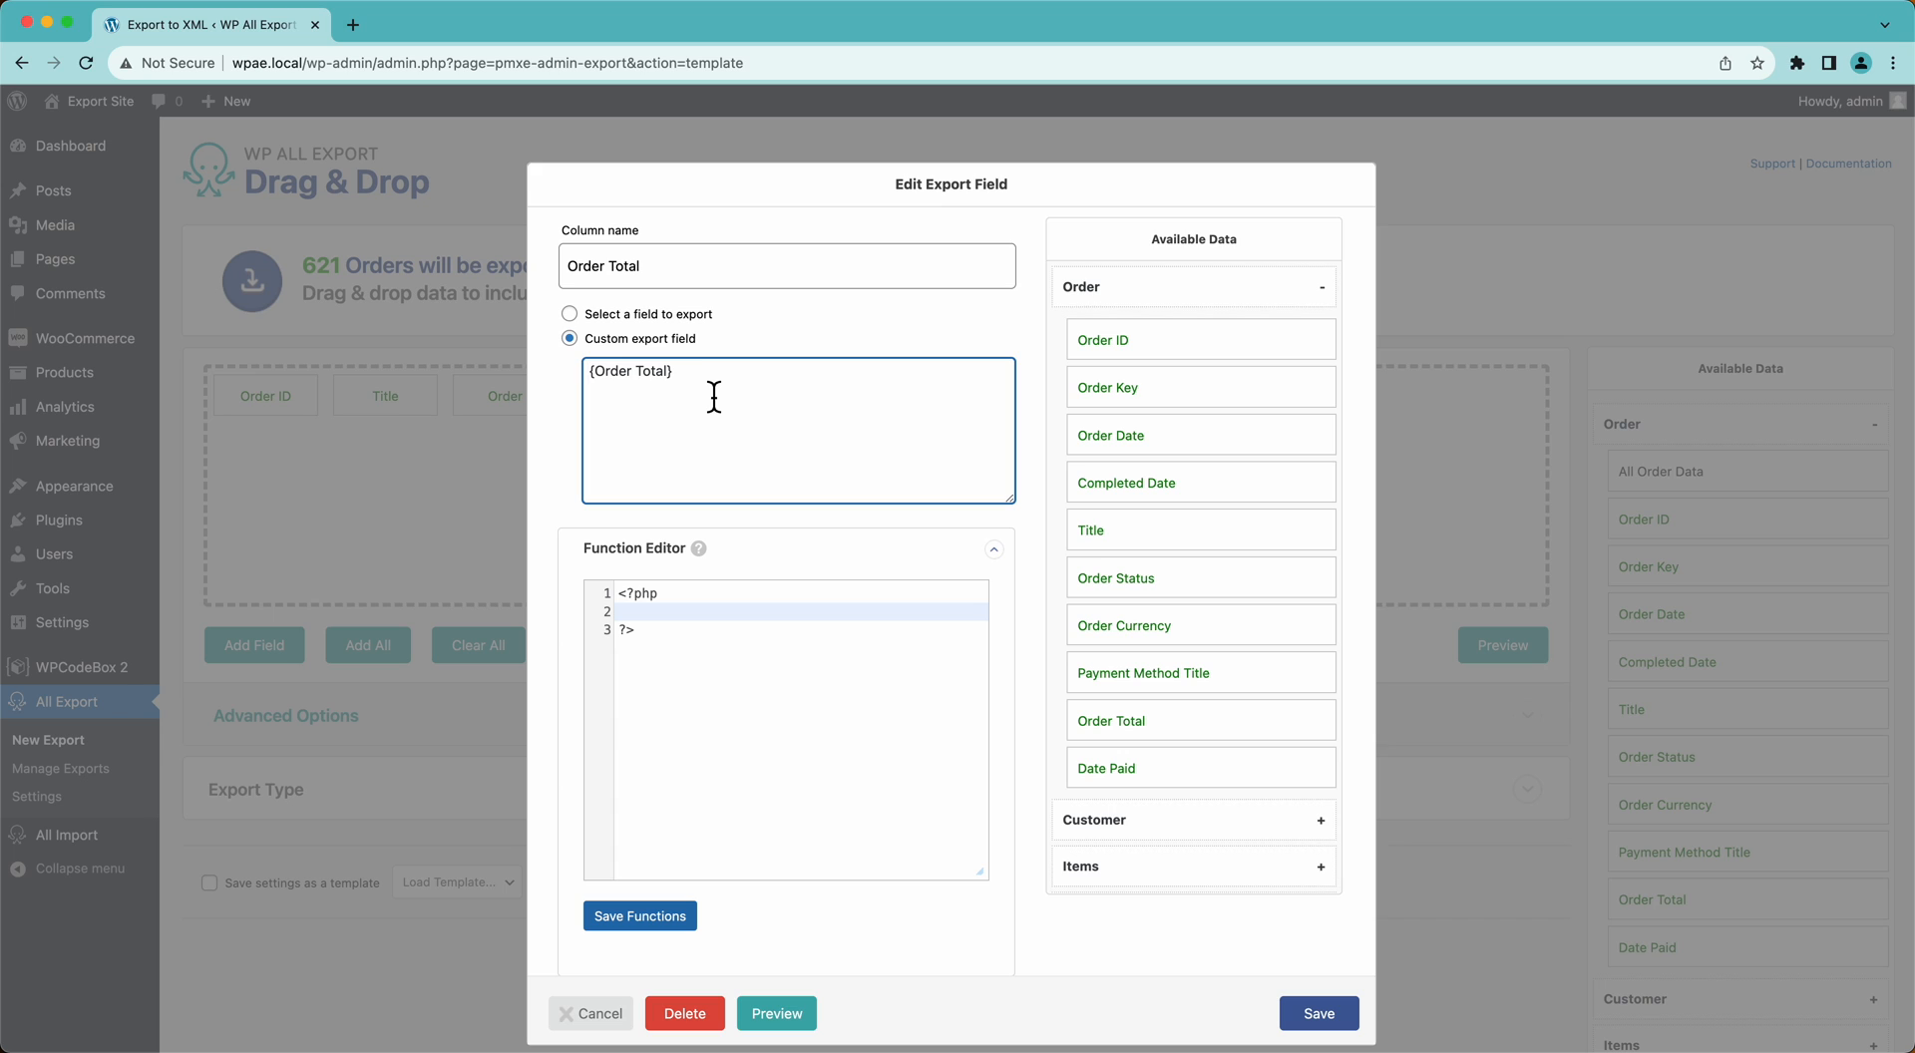
{"action": "type", "text": "$"}
{"action": "left_click", "coordinate": [787, 1013]}
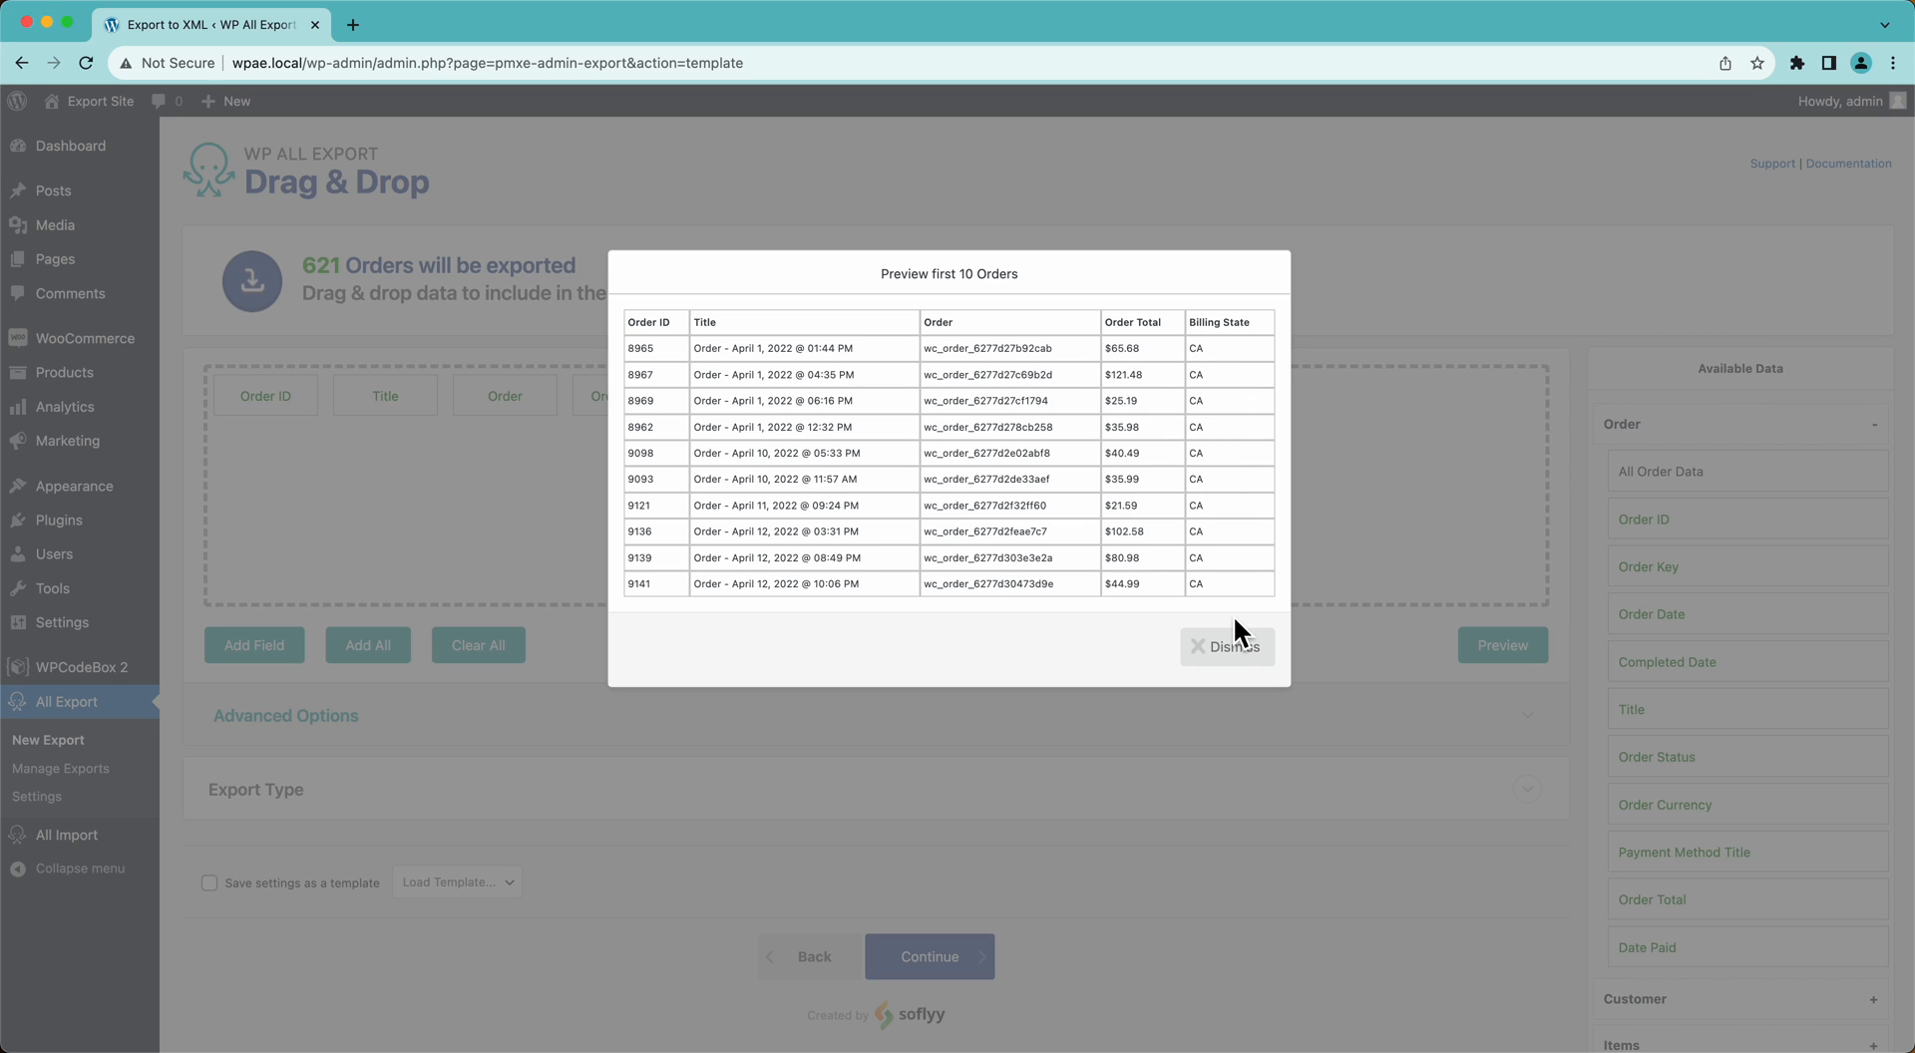
{"action": "left_click", "coordinate": [1233, 646]}
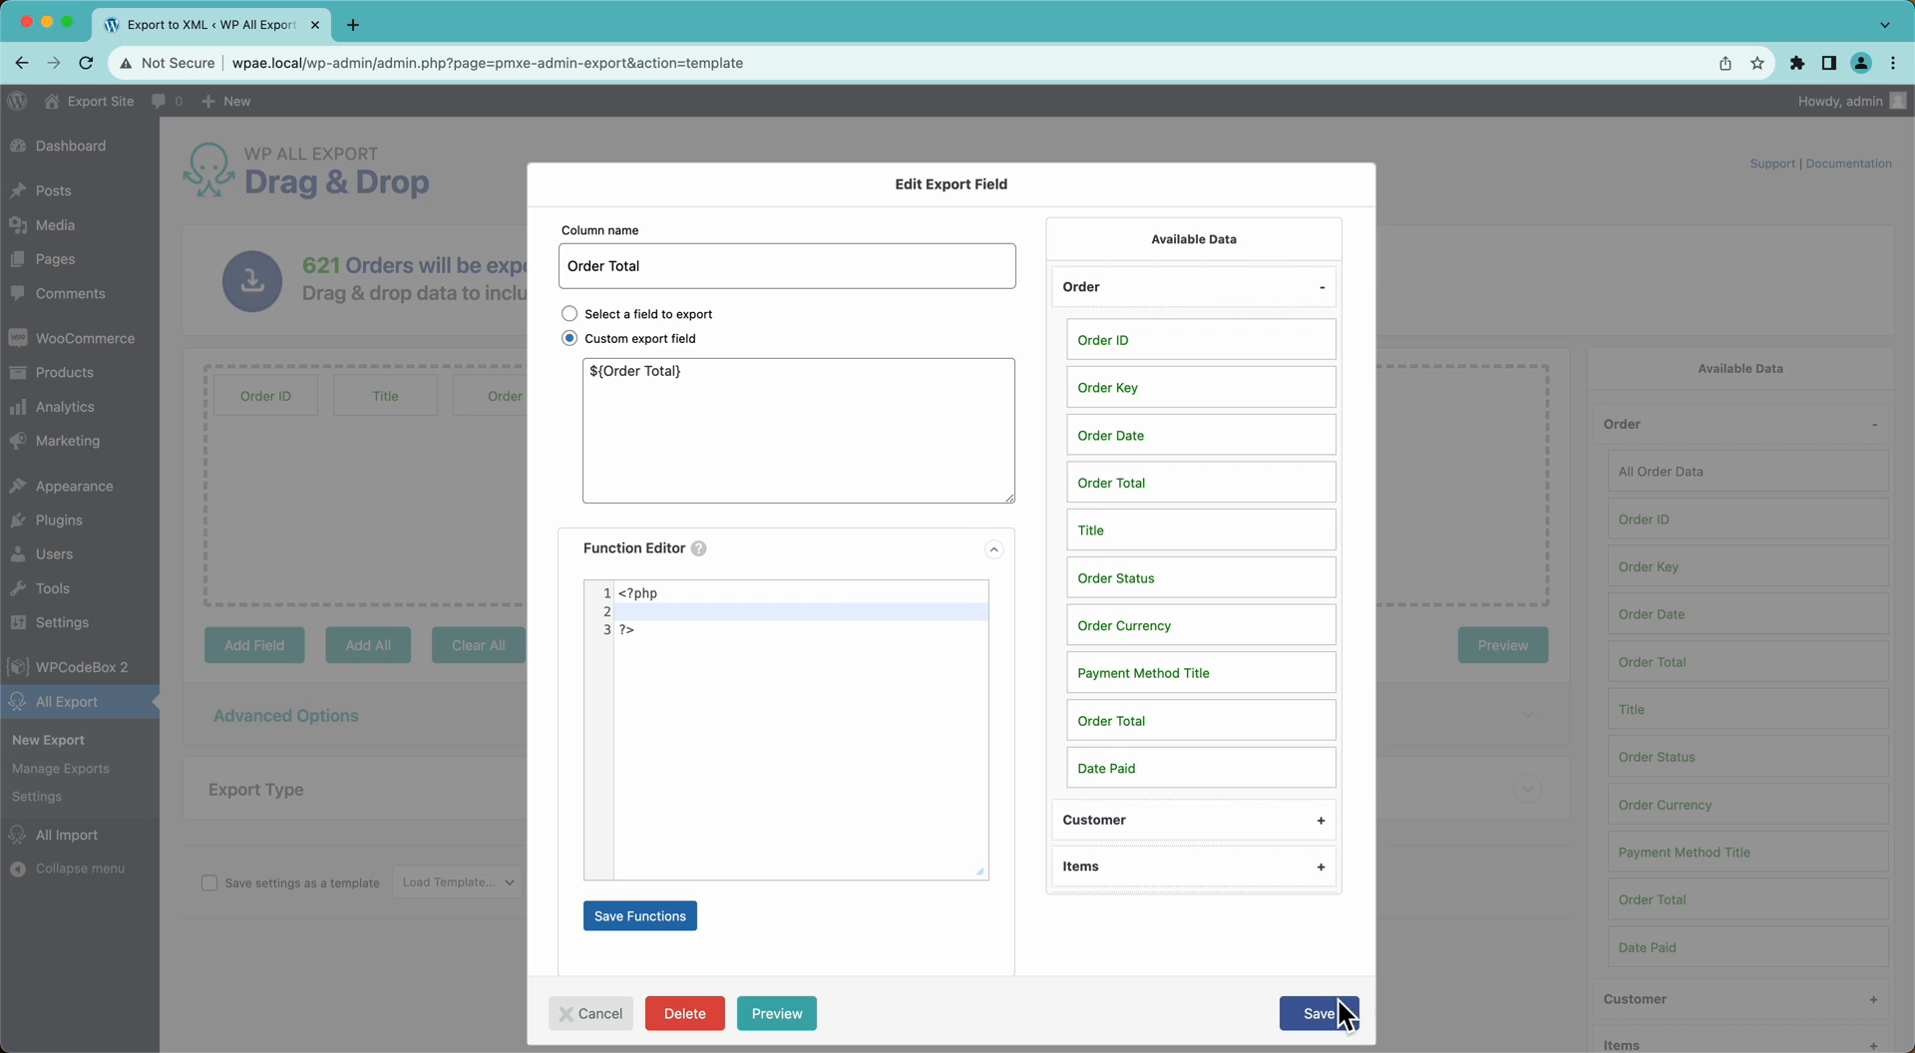
{"action": "left_click", "coordinate": [1339, 1013]}
Switch the Billing State column to a custom export field and name the column Address.
{"action": "left_click", "coordinate": [748, 391]}
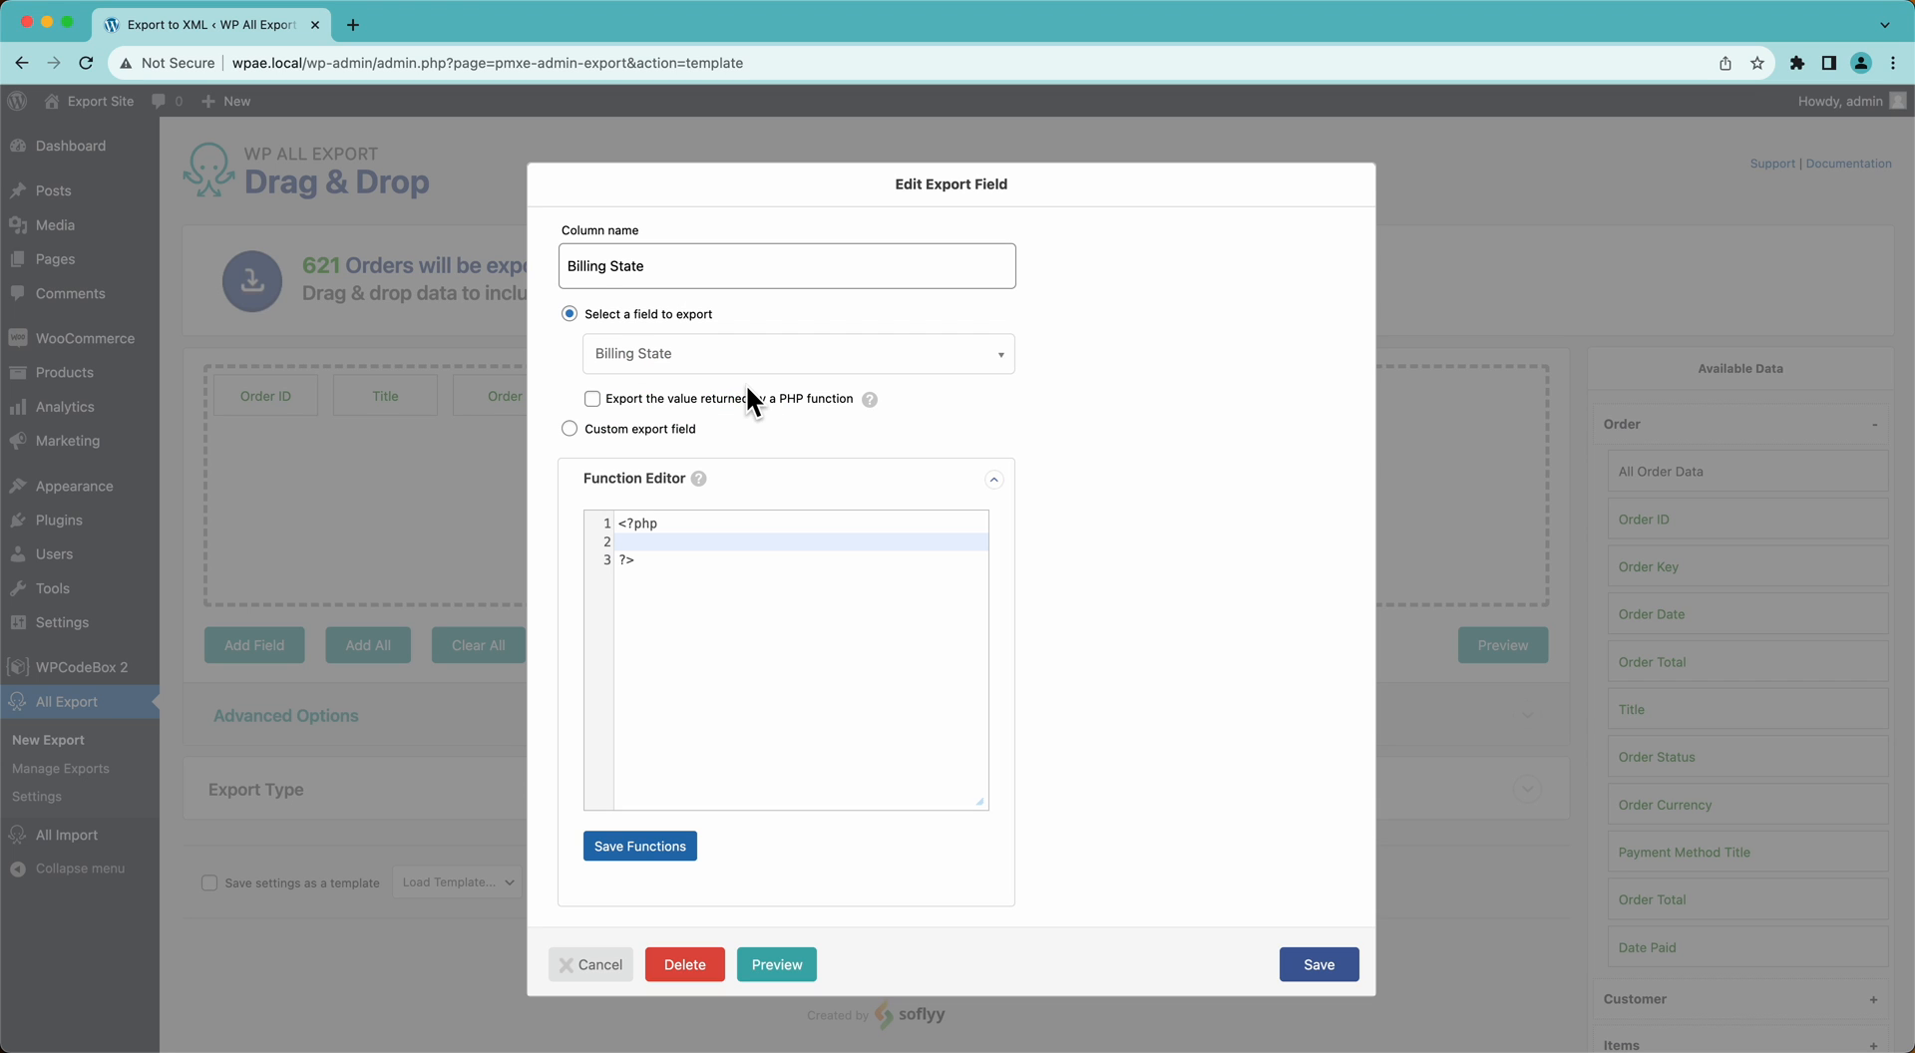
{"action": "left_click", "coordinate": [597, 428]}
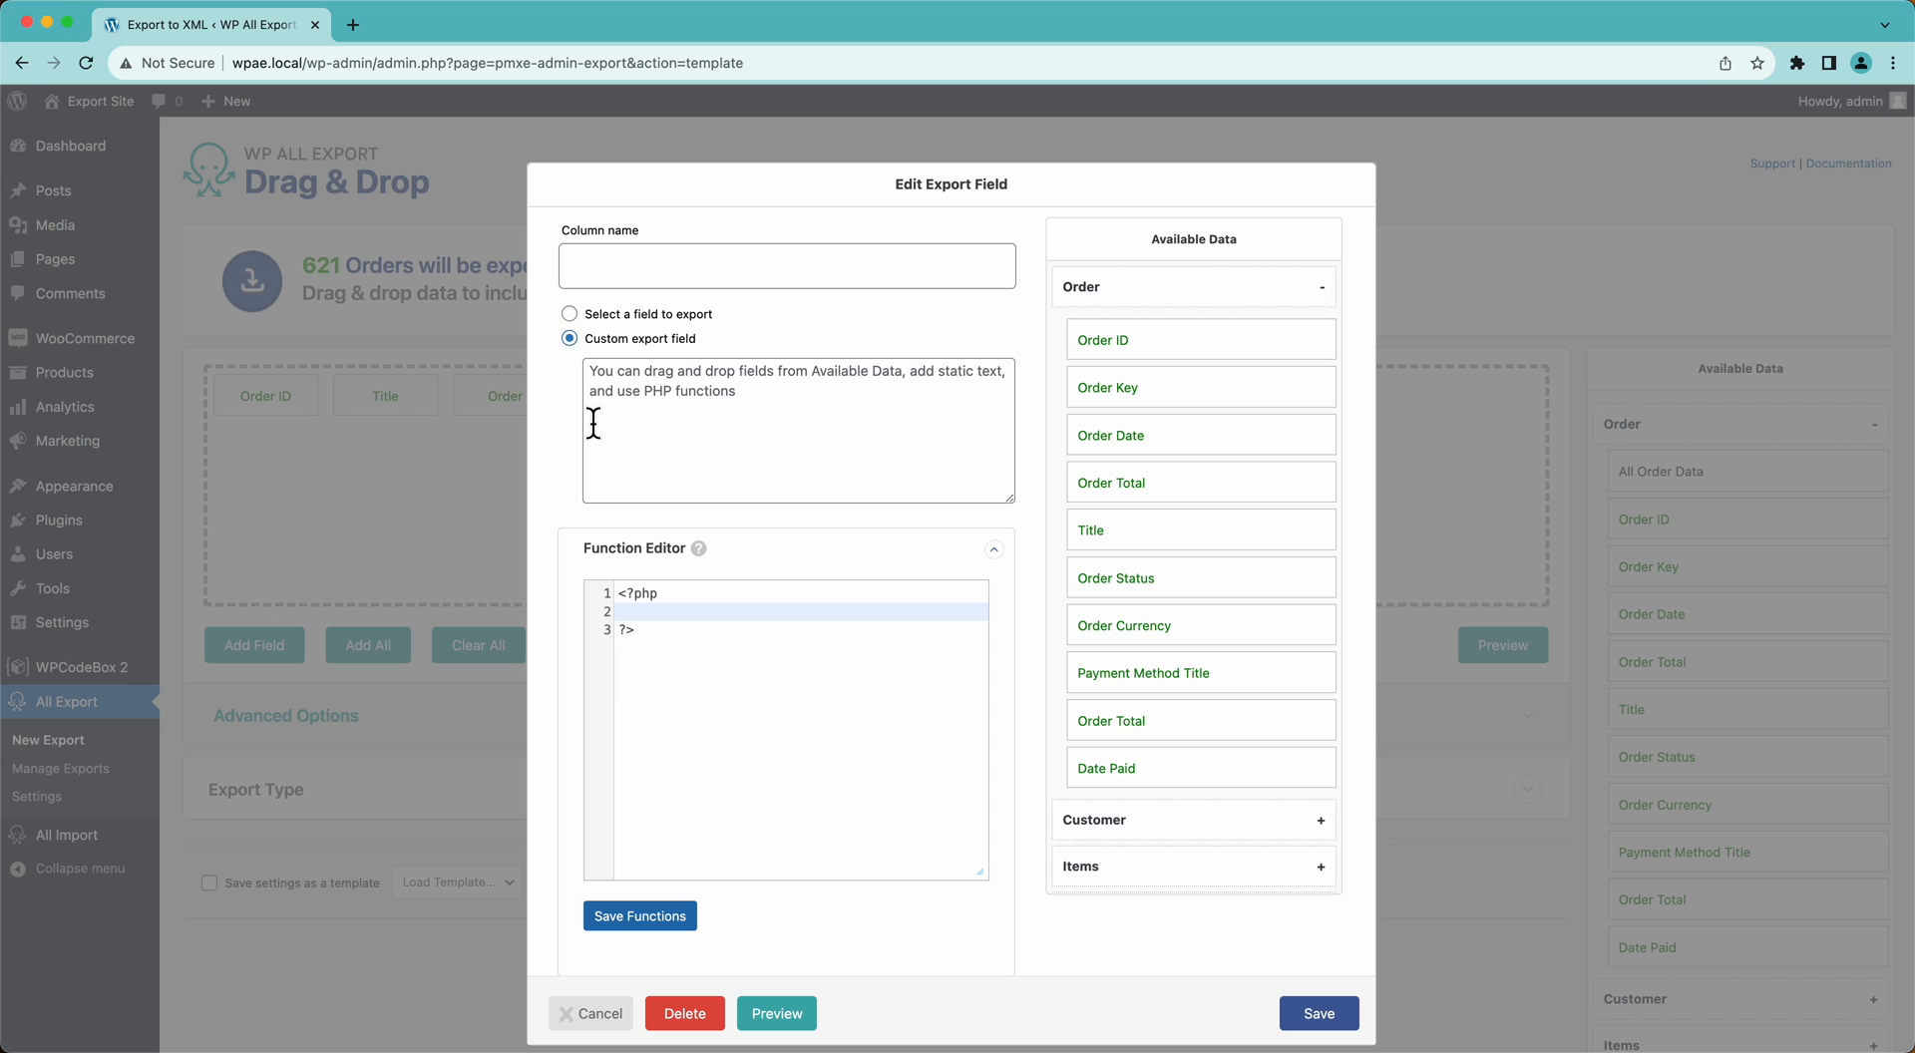
{"action": "left_click", "coordinate": [615, 284]}
{"action": "type", "text": "Address"}
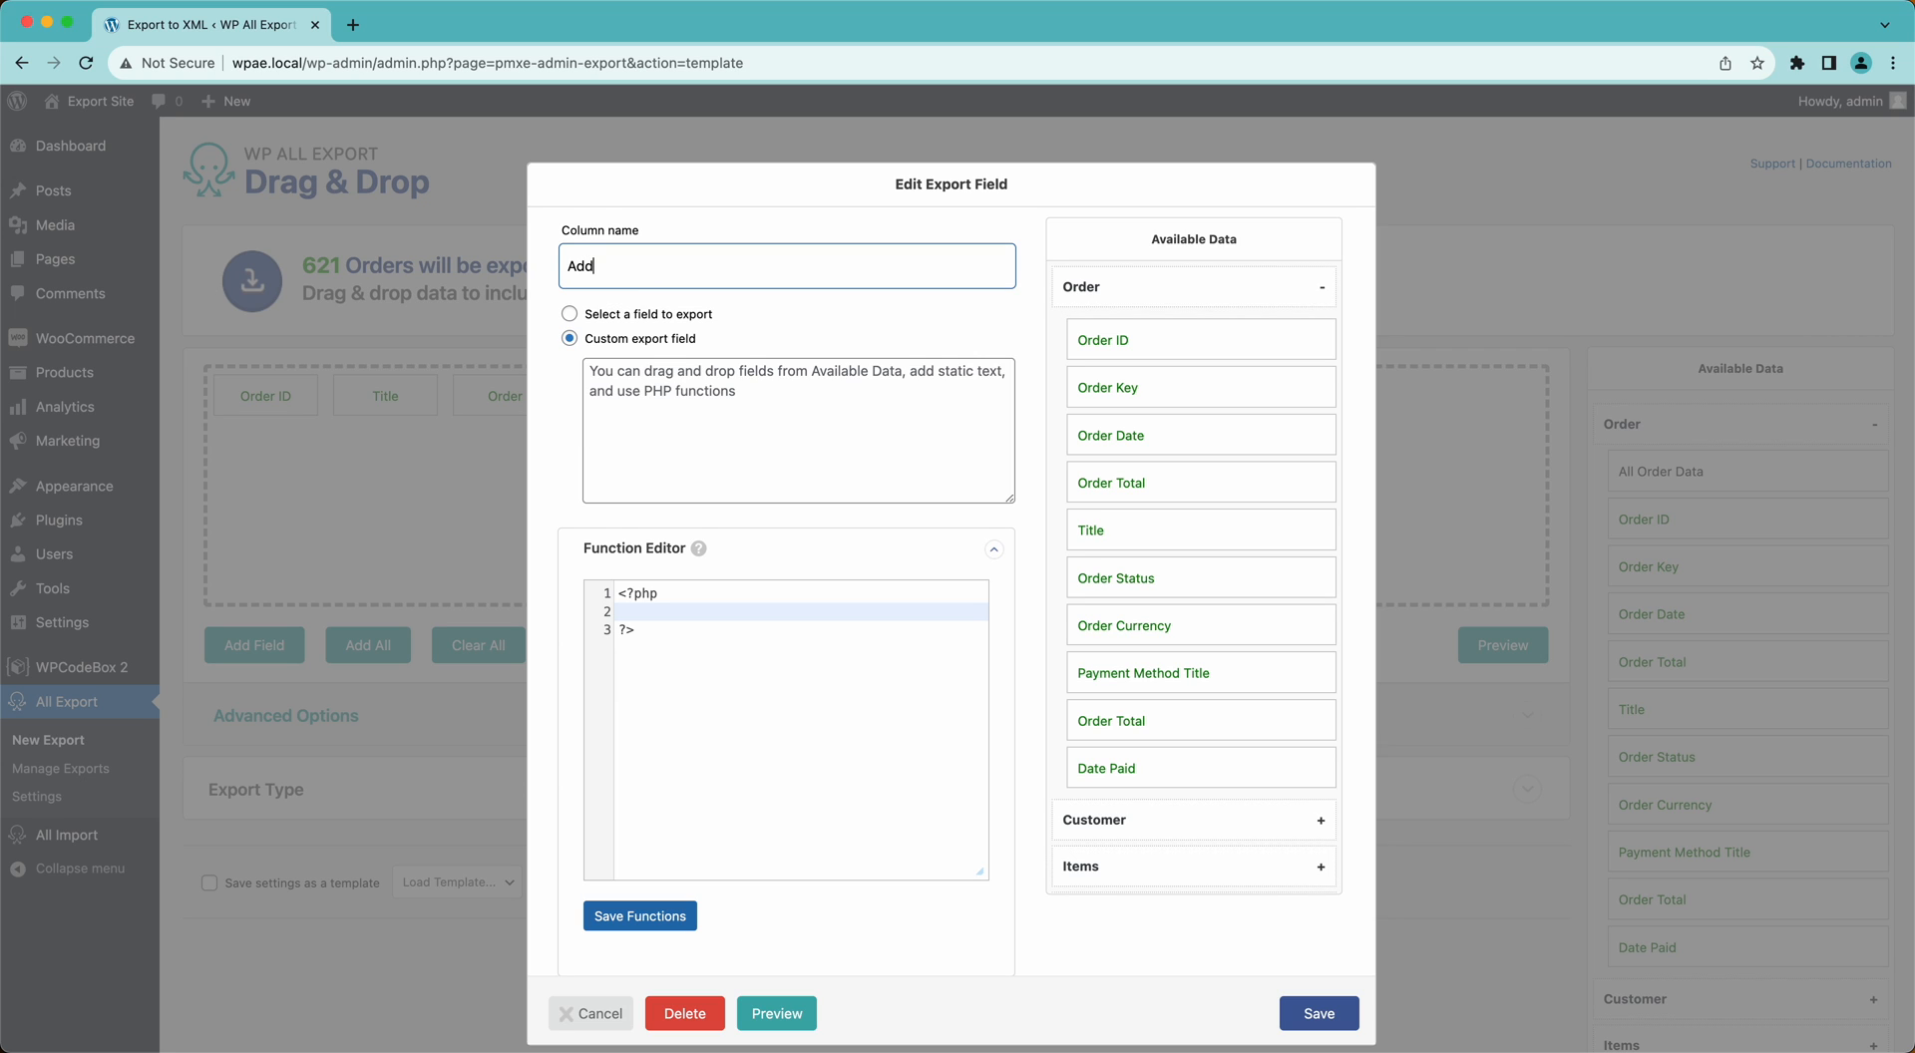
{"action": "left_click", "coordinate": [1039, 481]}
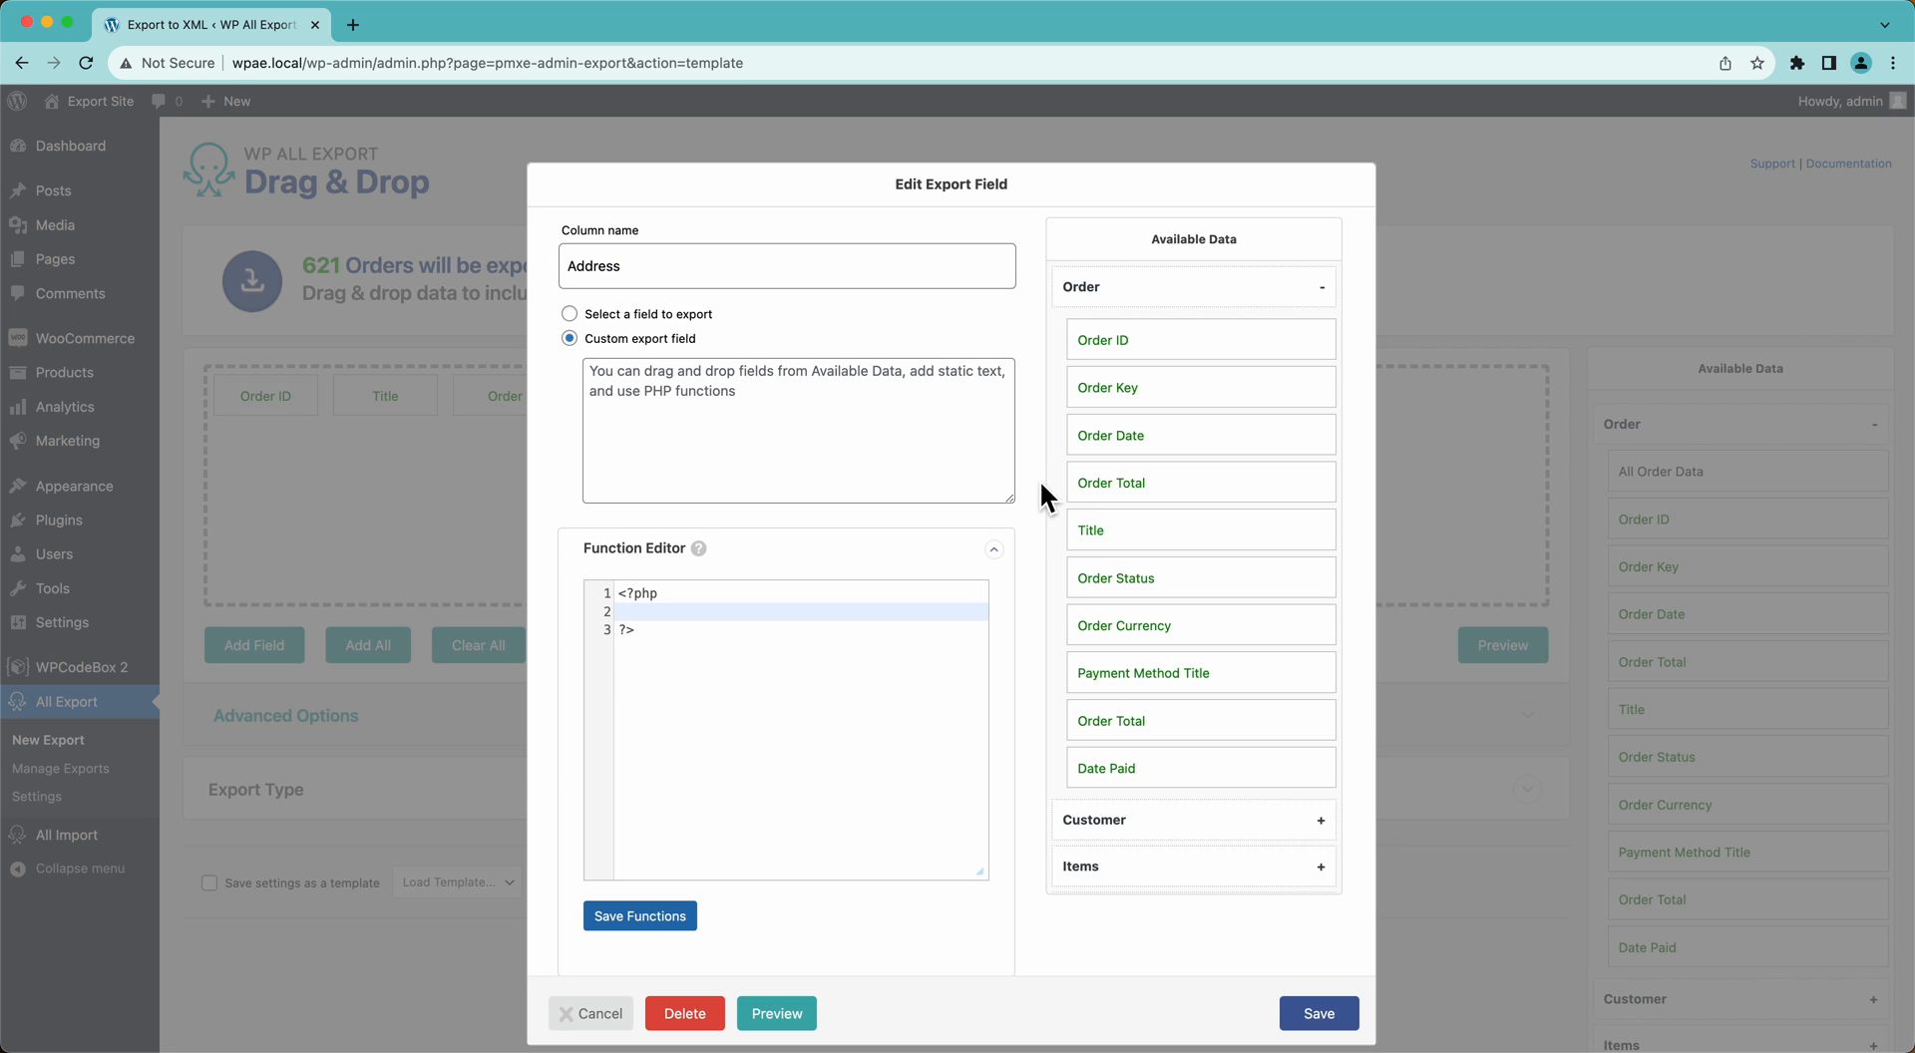
Fill the Address field with the Customer data Billing Address 1, Billing City, Billing State and Billing Postcode, in that order.
{"action": "left_click", "coordinate": [907, 456]}
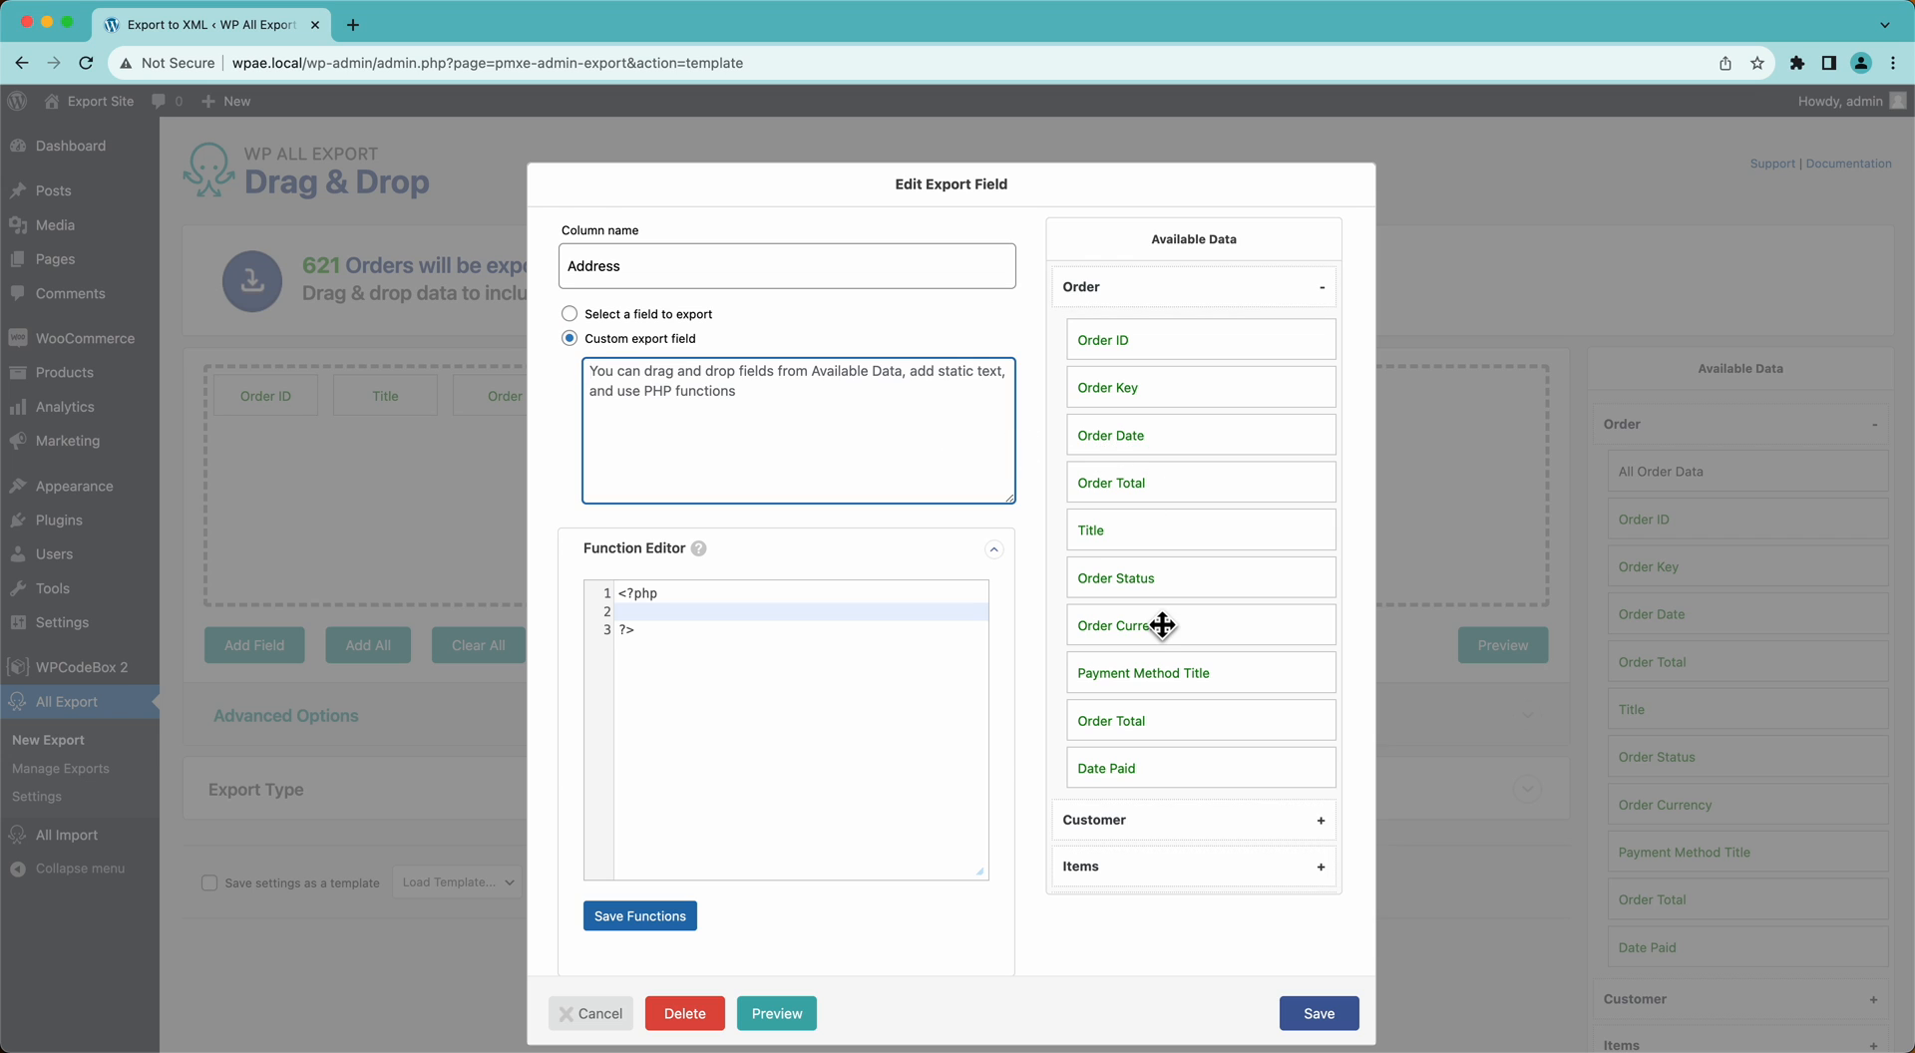
{"action": "scroll", "coordinate": [1154, 727], "scroll_direction": "down", "scroll_amount": 3}
{"action": "left_click", "coordinate": [1122, 684]}
{"action": "scroll", "coordinate": [1121, 684], "scroll_direction": "down", "scroll_amount": 3}
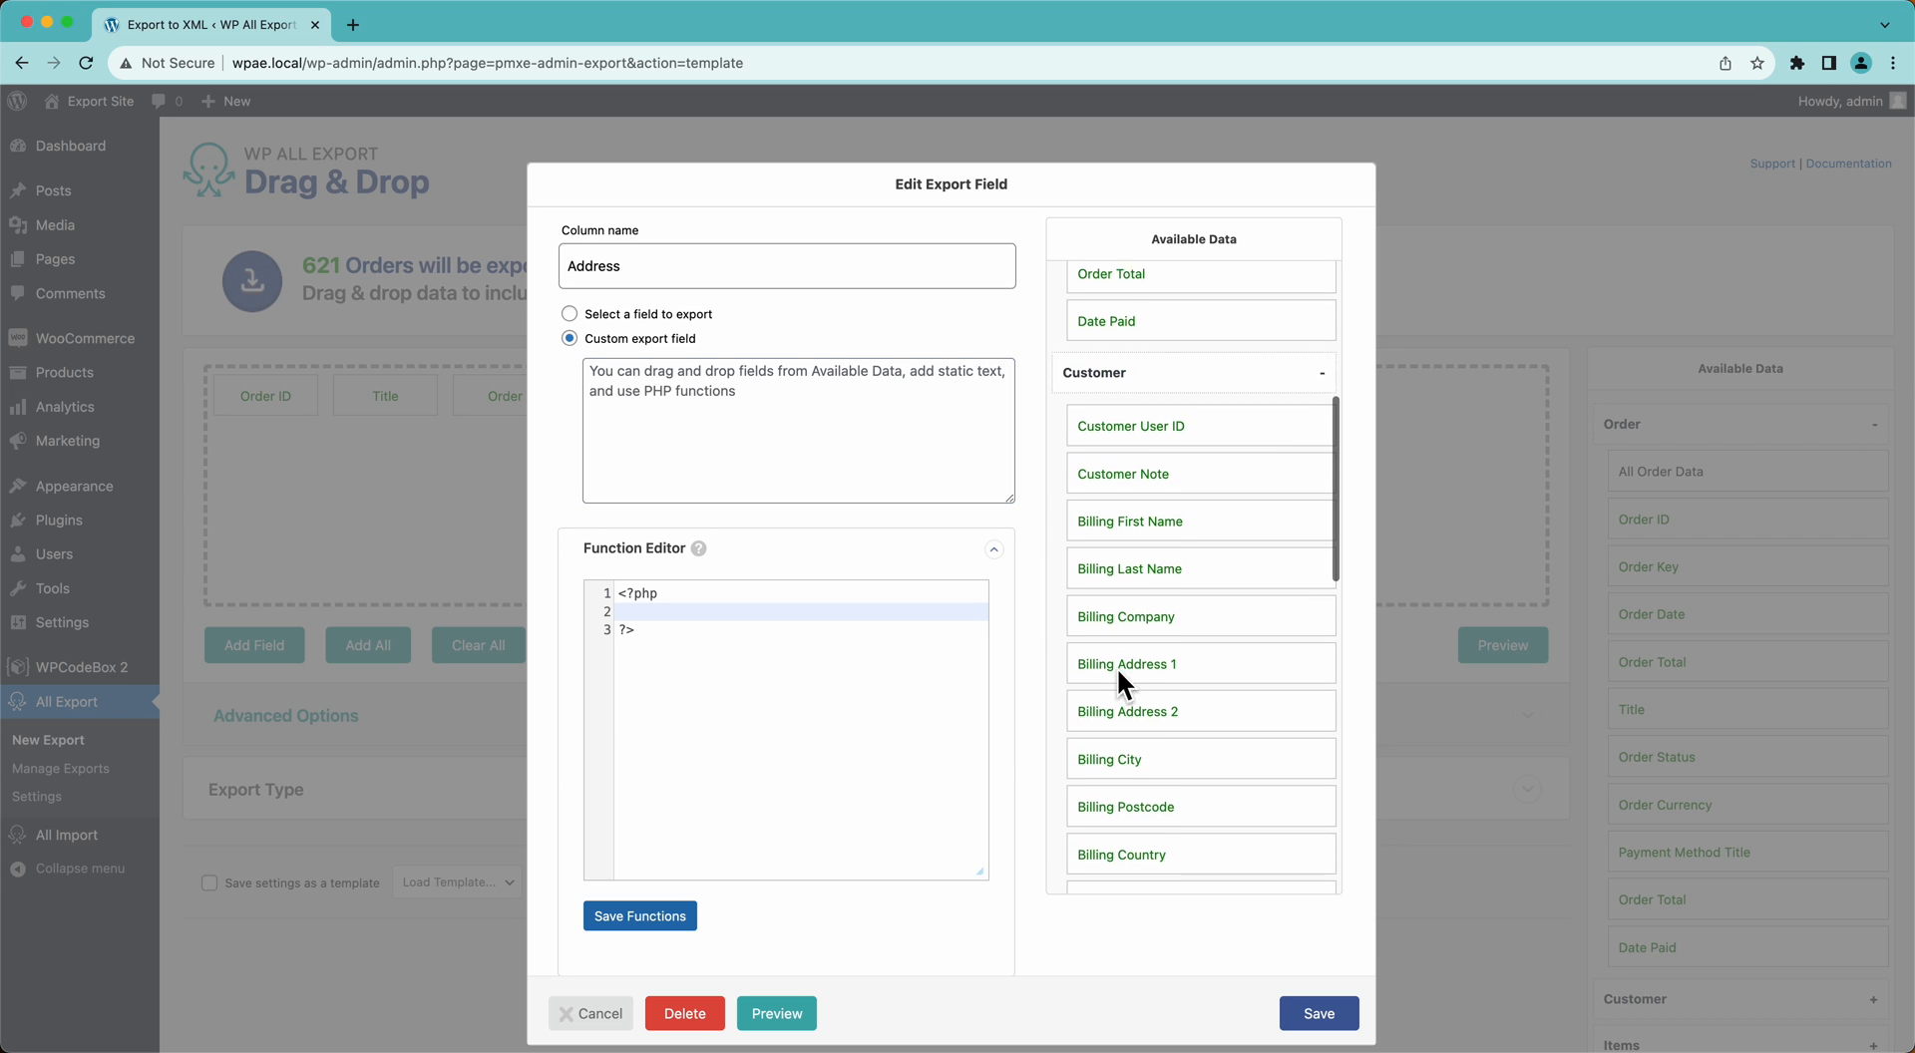
{"action": "left_click_drag", "start_coordinate": [1153, 671], "coordinate": [777, 447]}
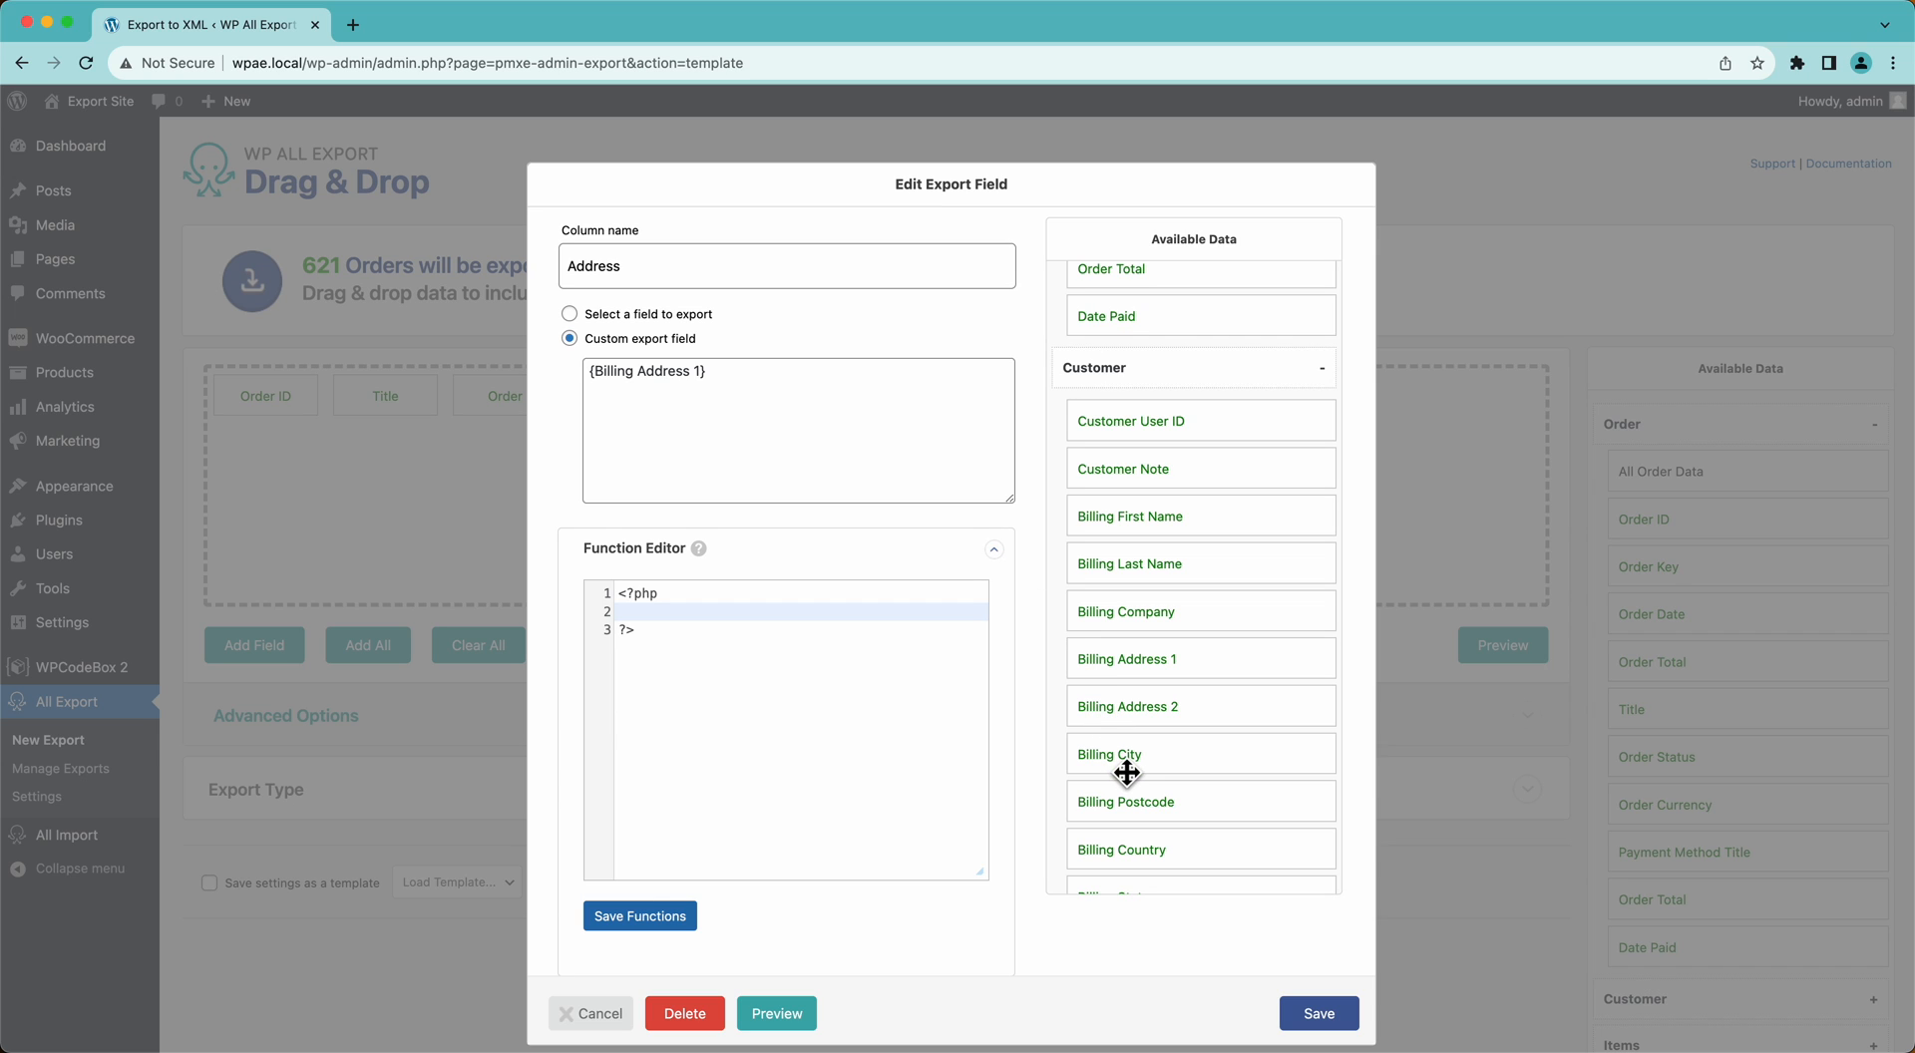
{"action": "left_click_drag", "start_coordinate": [1124, 766], "coordinate": [830, 421]}
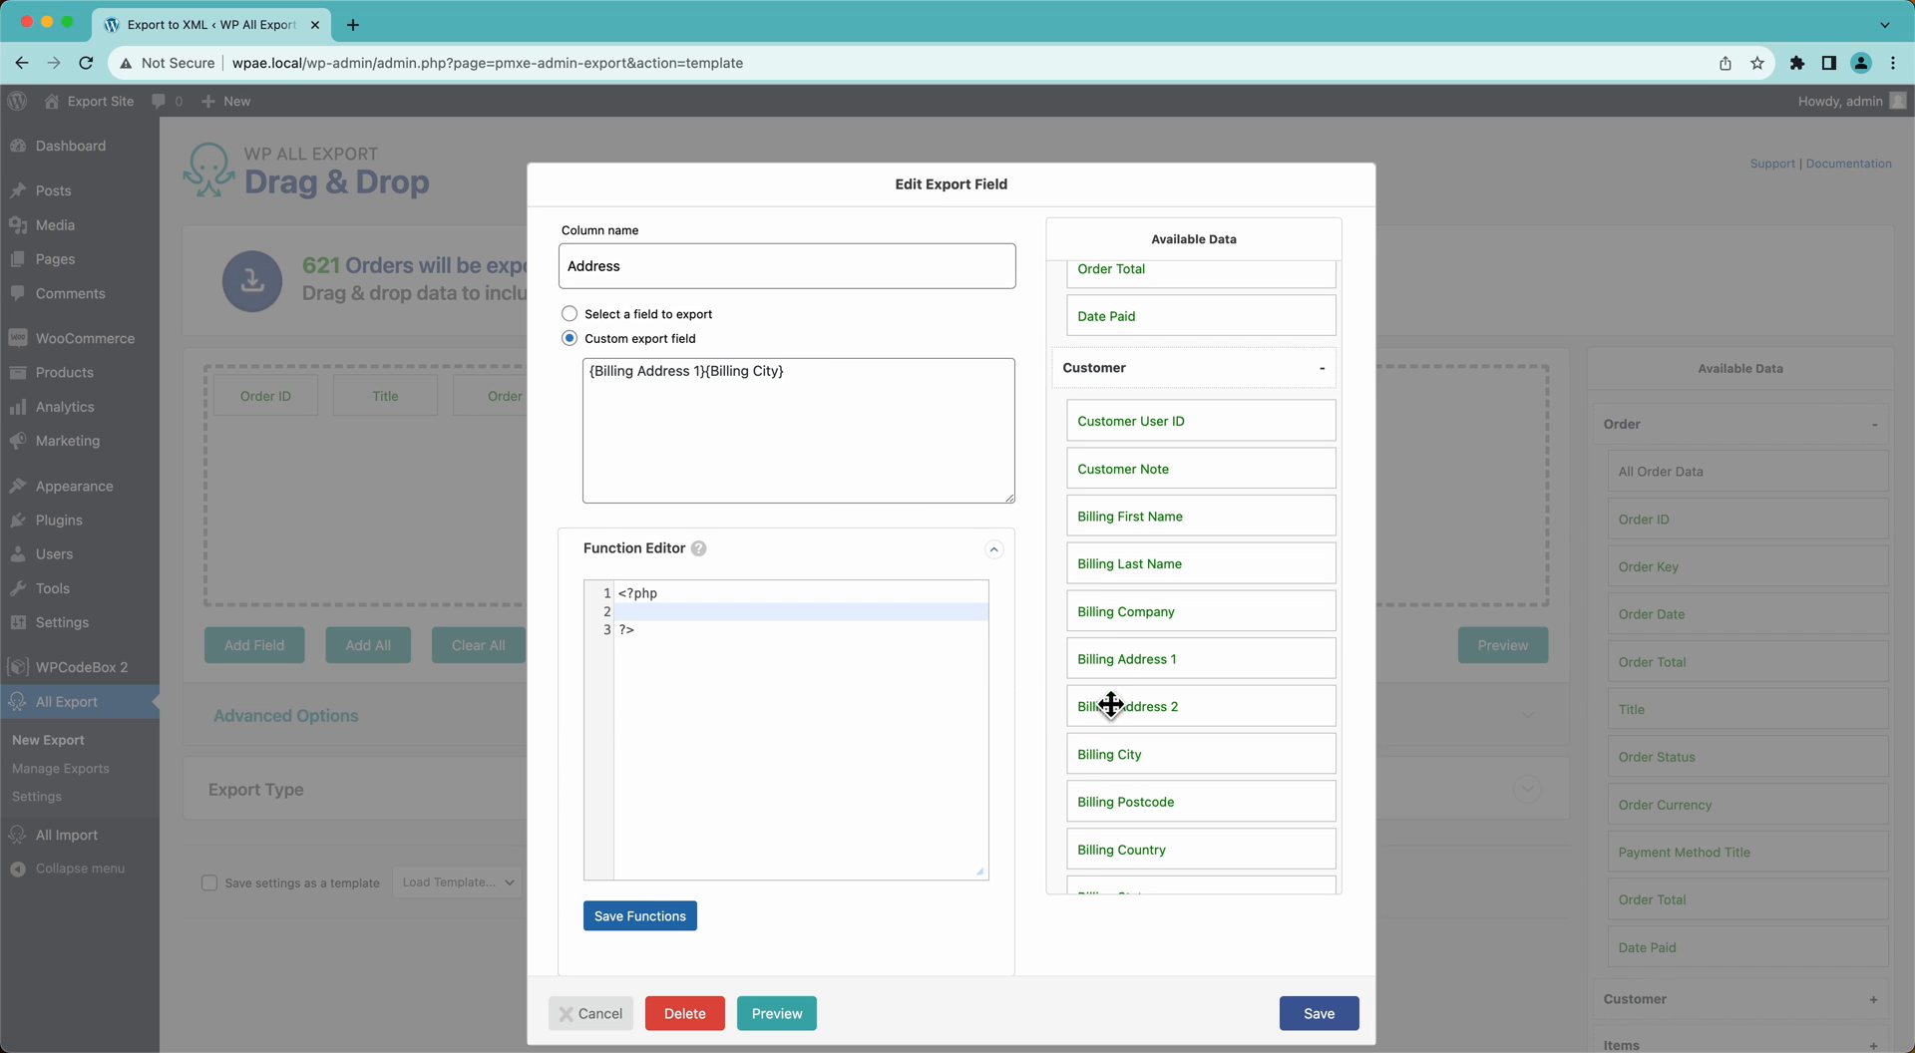
{"action": "scroll", "coordinate": [1125, 855], "scroll_direction": "down", "scroll_amount": 1}
{"action": "left_click_drag", "start_coordinate": [1135, 856], "coordinate": [918, 432]}
{"action": "left_click_drag", "start_coordinate": [1110, 766], "coordinate": [947, 404]}
Separate the four Address placeholders with a comma and a space, save the field, and preview the first 10 orders.
{"action": "left_click", "coordinate": [710, 384]}
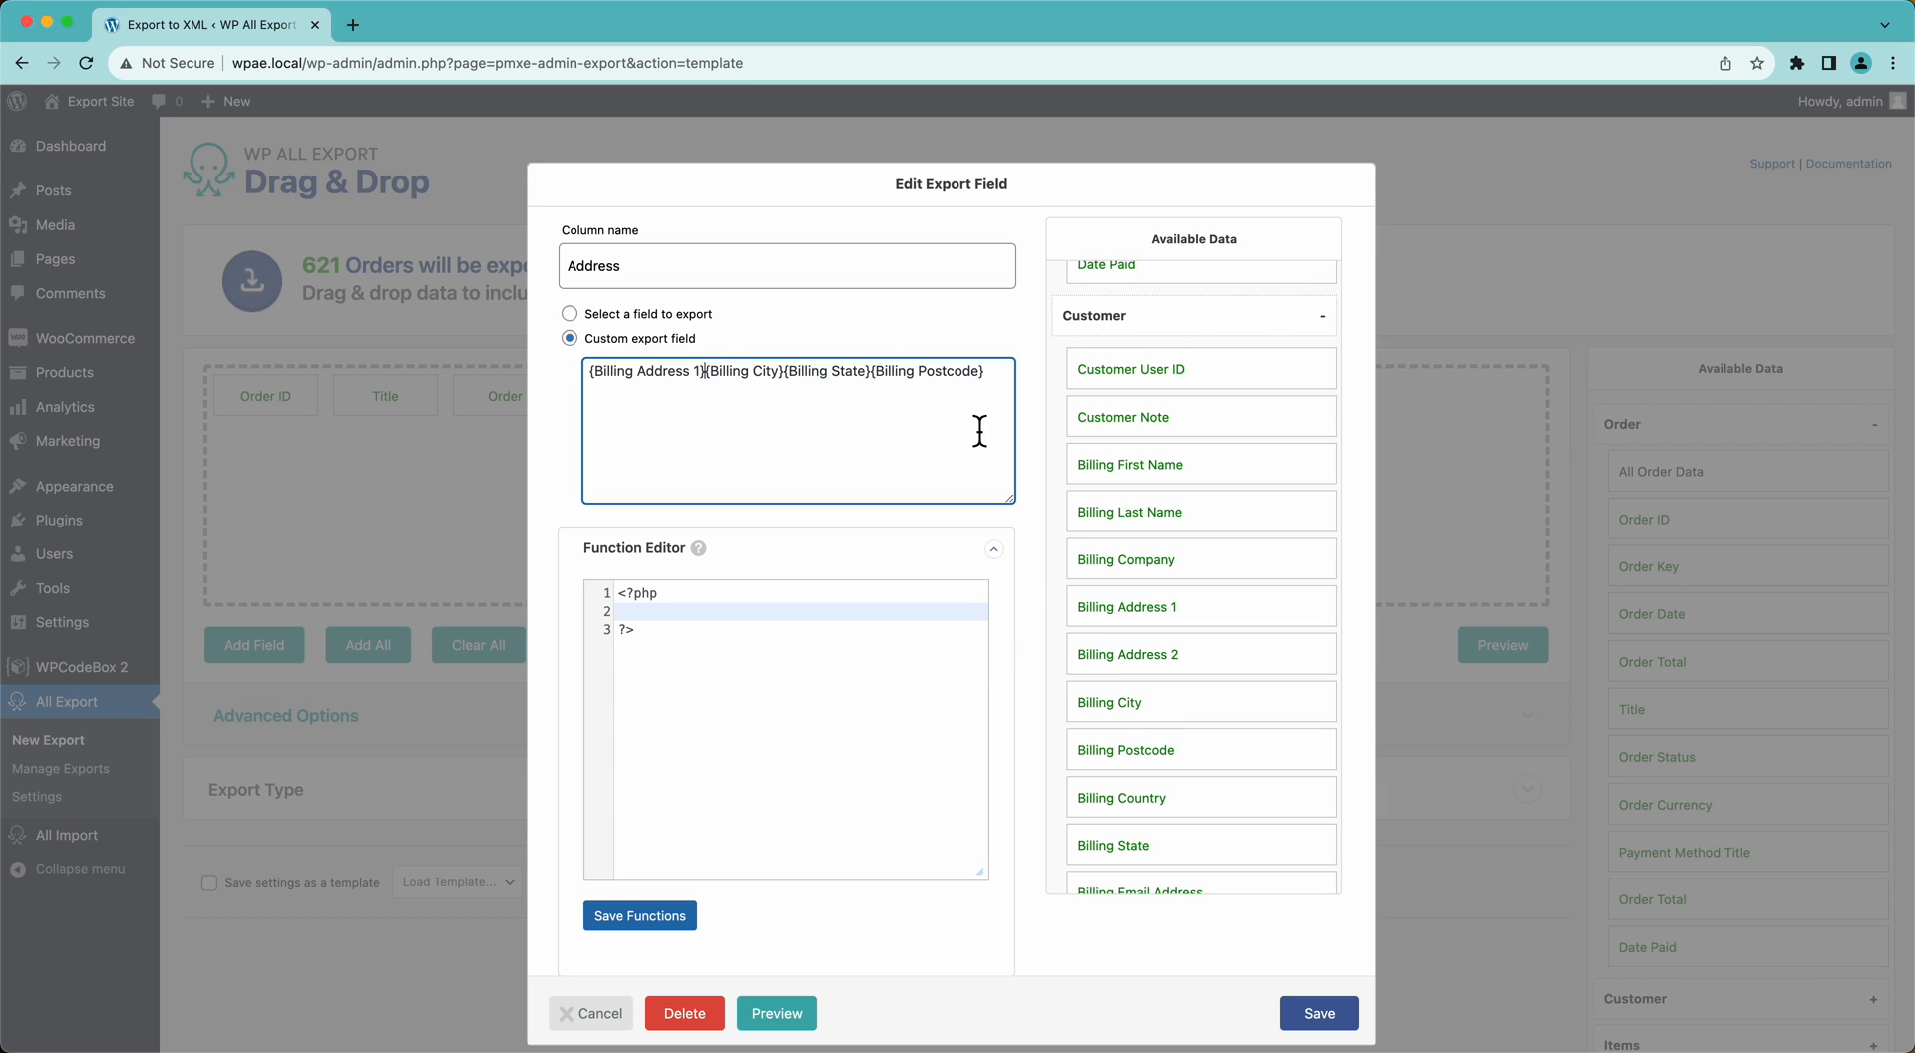
{"action": "type", "text": ", "}
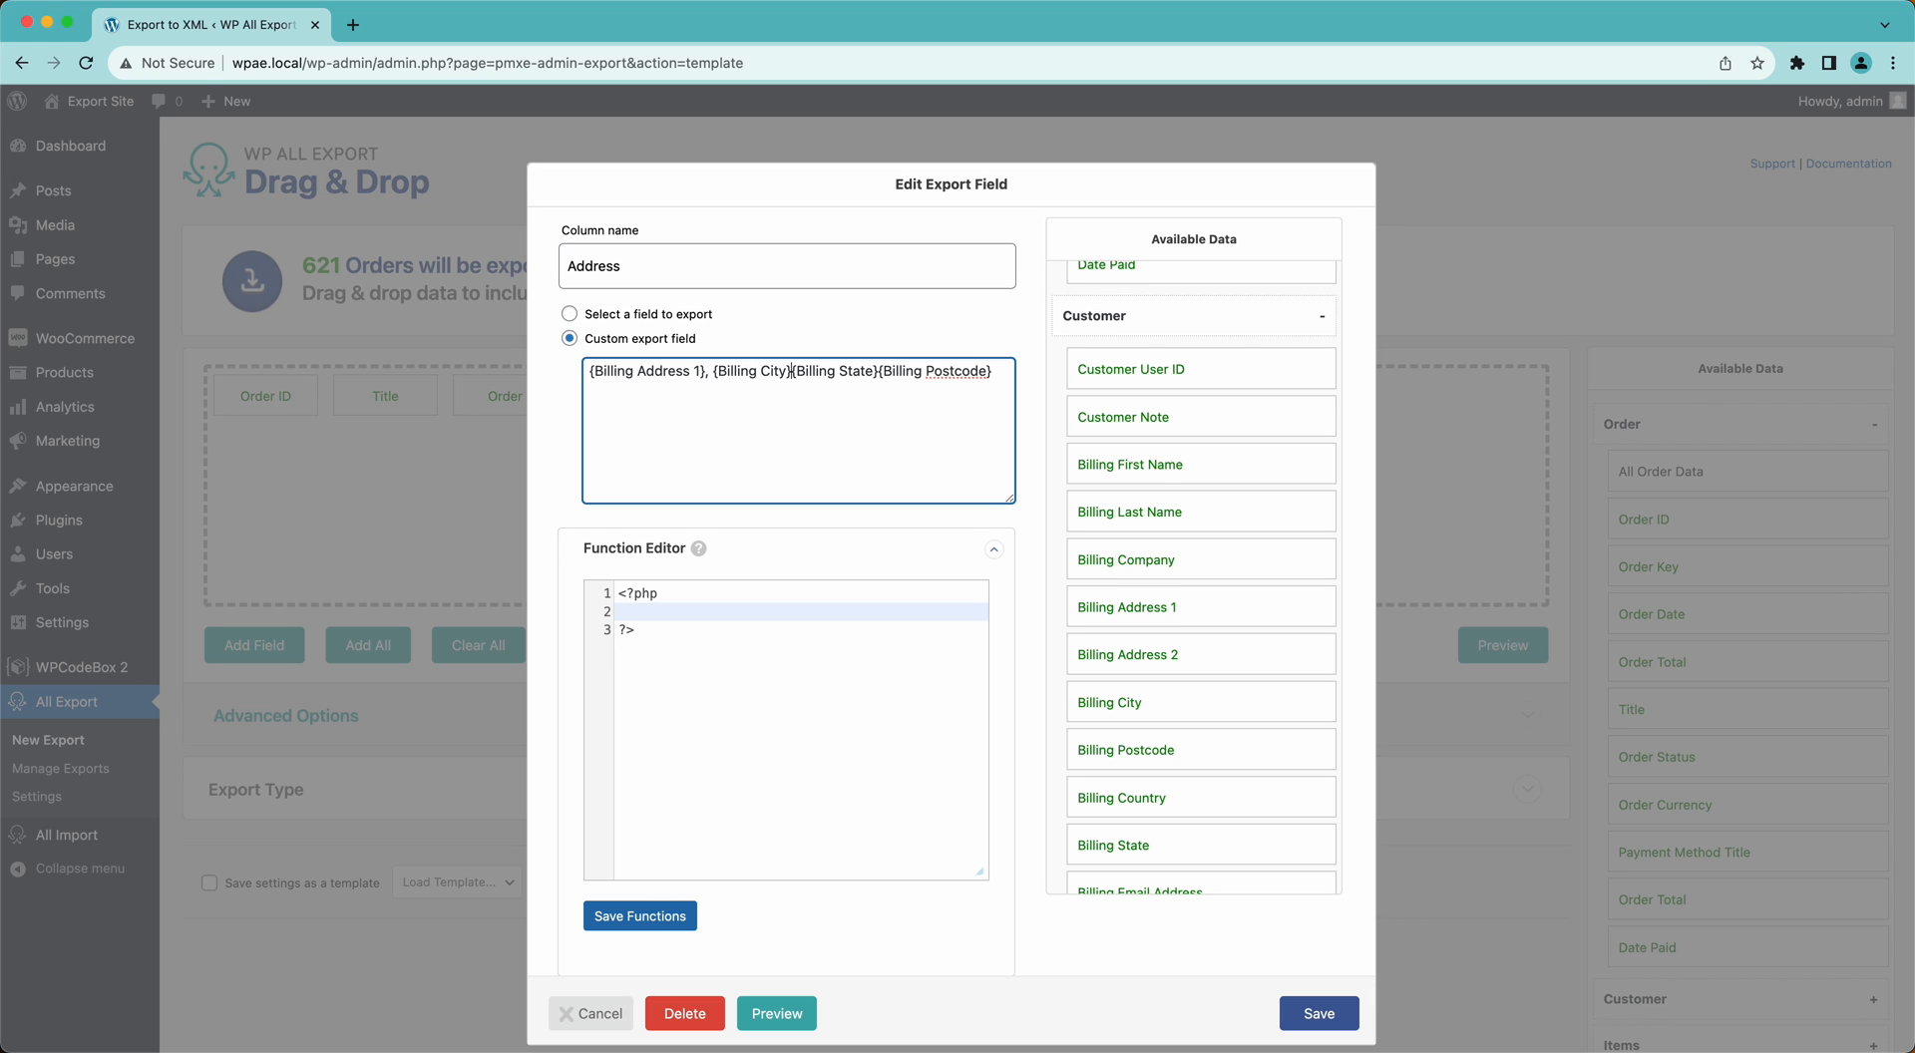
{"action": "type", "text": ","}
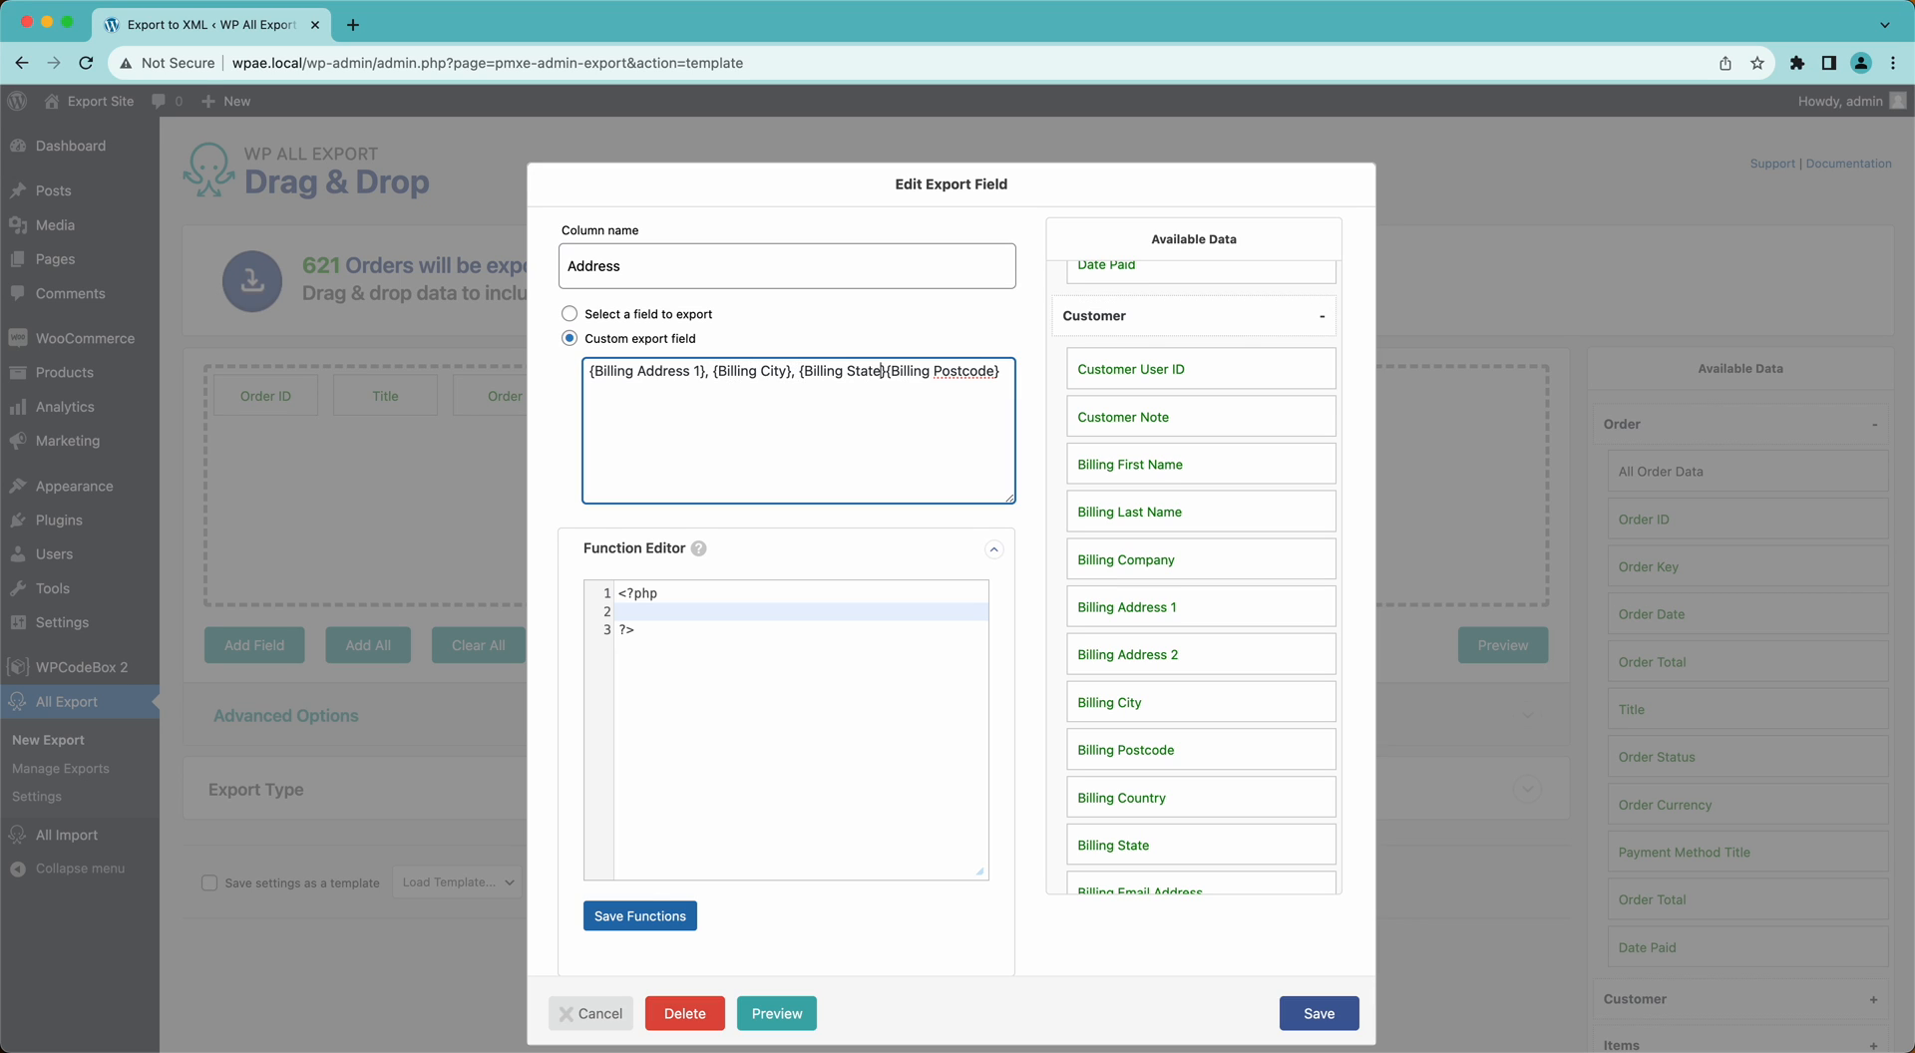
{"action": "type", "text": " ,"}
{"action": "left_click", "coordinate": [1294, 1013]}
{"action": "left_click", "coordinate": [1501, 644]}
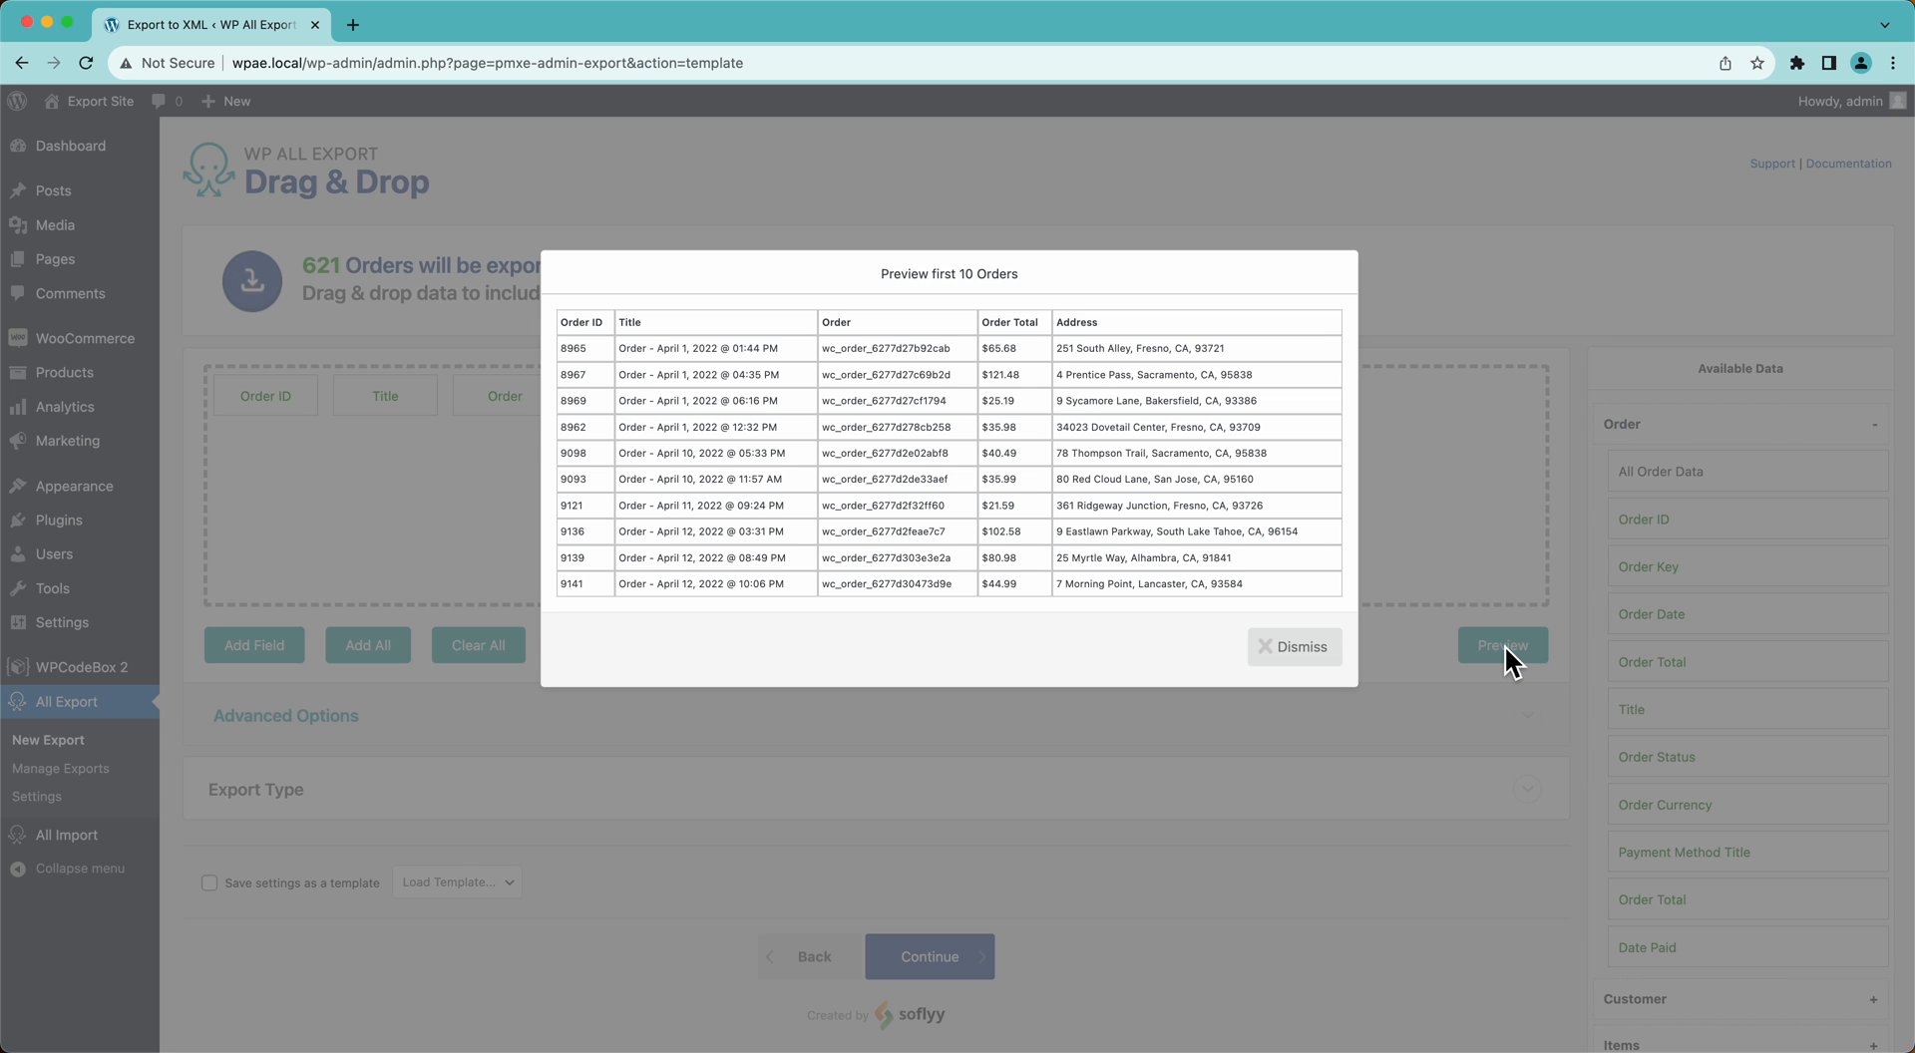
{"action": "left_click", "coordinate": [1314, 655]}
Add Order Date as an export column directly after Order ID and preview the first 10 orders.
{"action": "left_click_drag", "start_coordinate": [1667, 613], "coordinate": [1122, 480]}
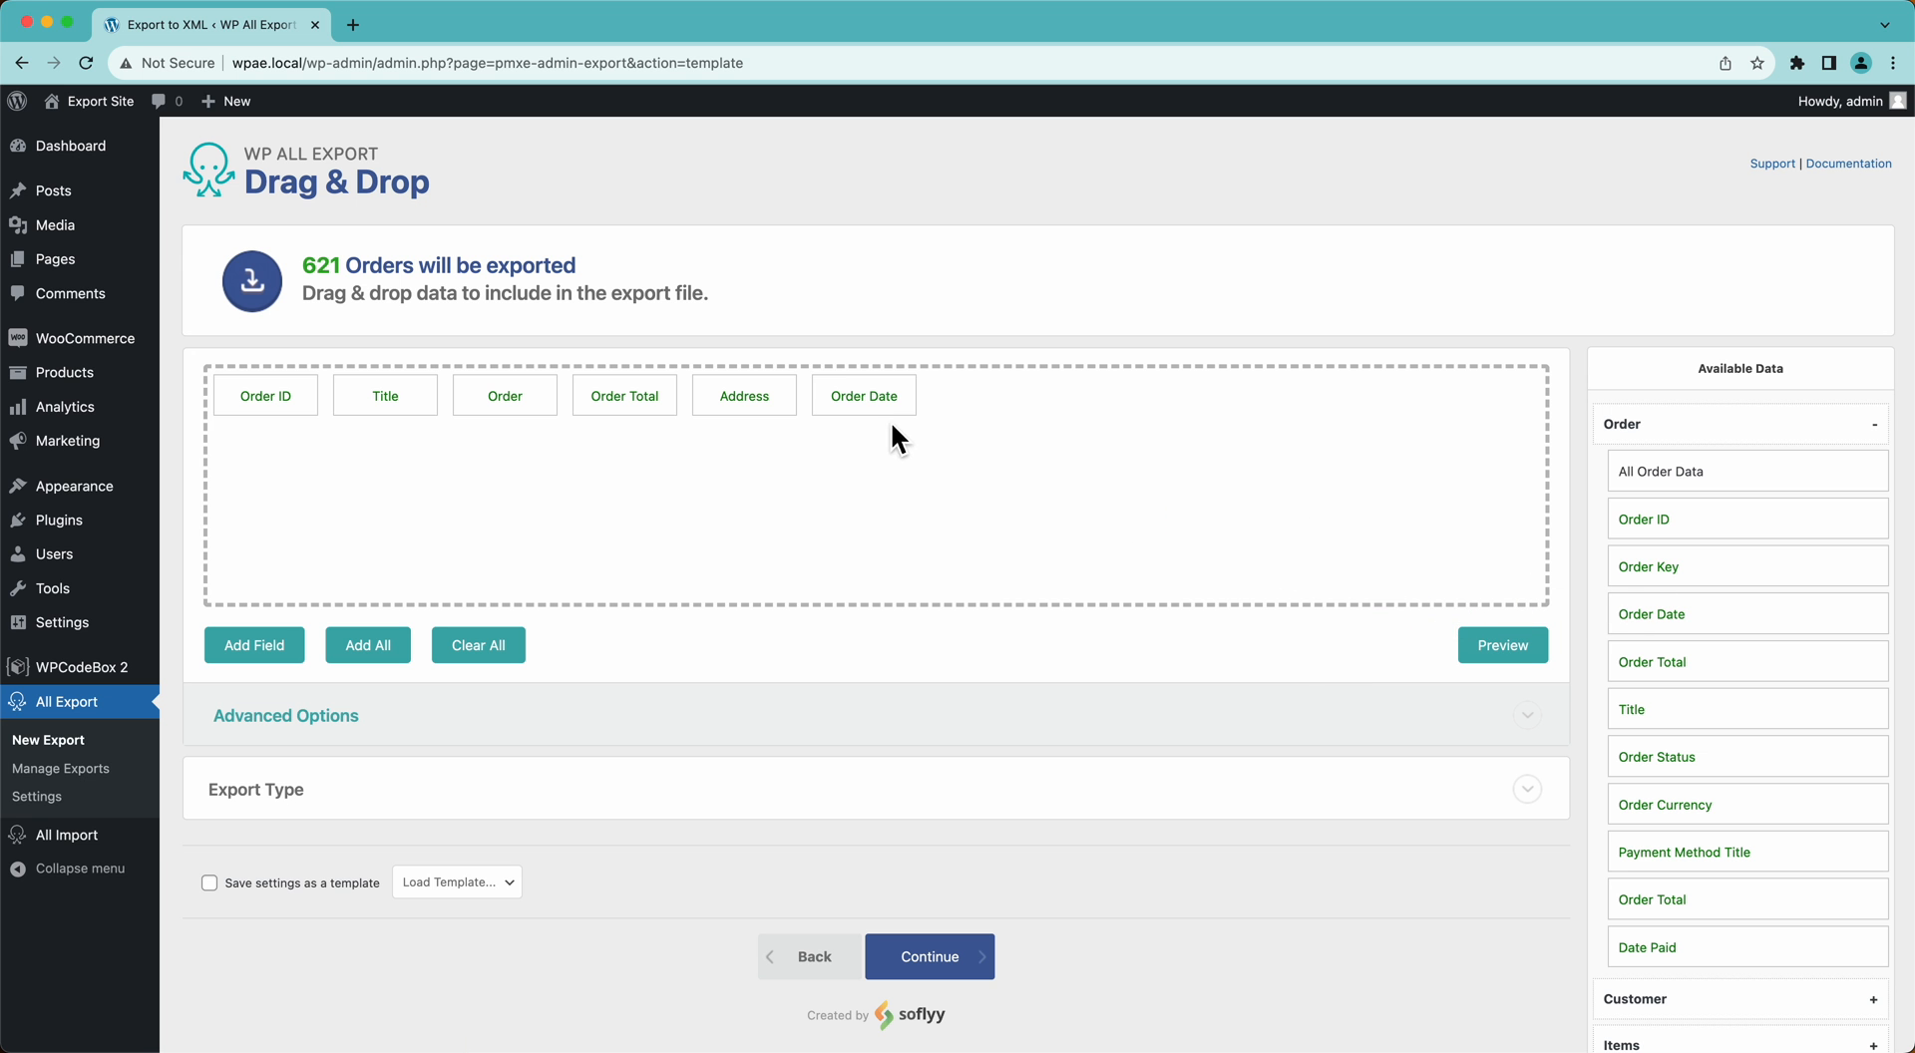
{"action": "left_click_drag", "start_coordinate": [863, 409], "coordinate": [360, 422]}
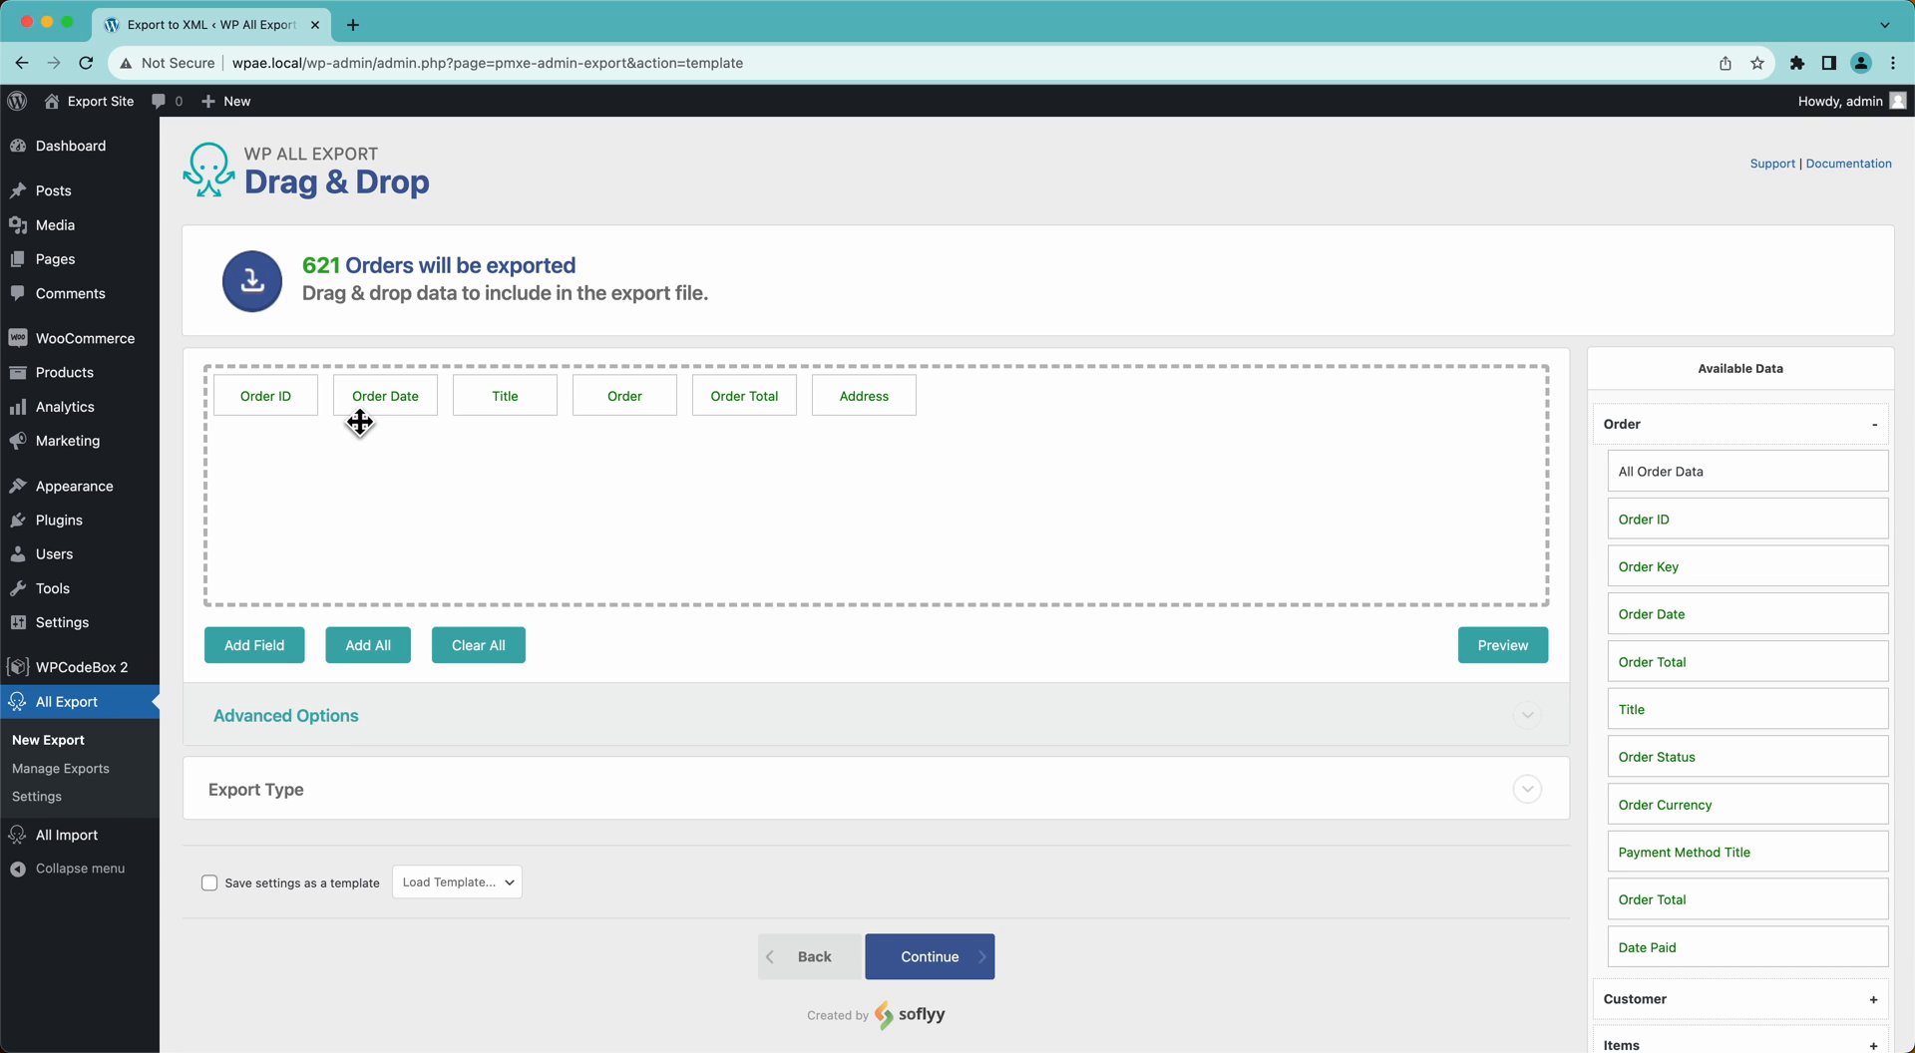
{"action": "left_click", "coordinate": [1499, 646]}
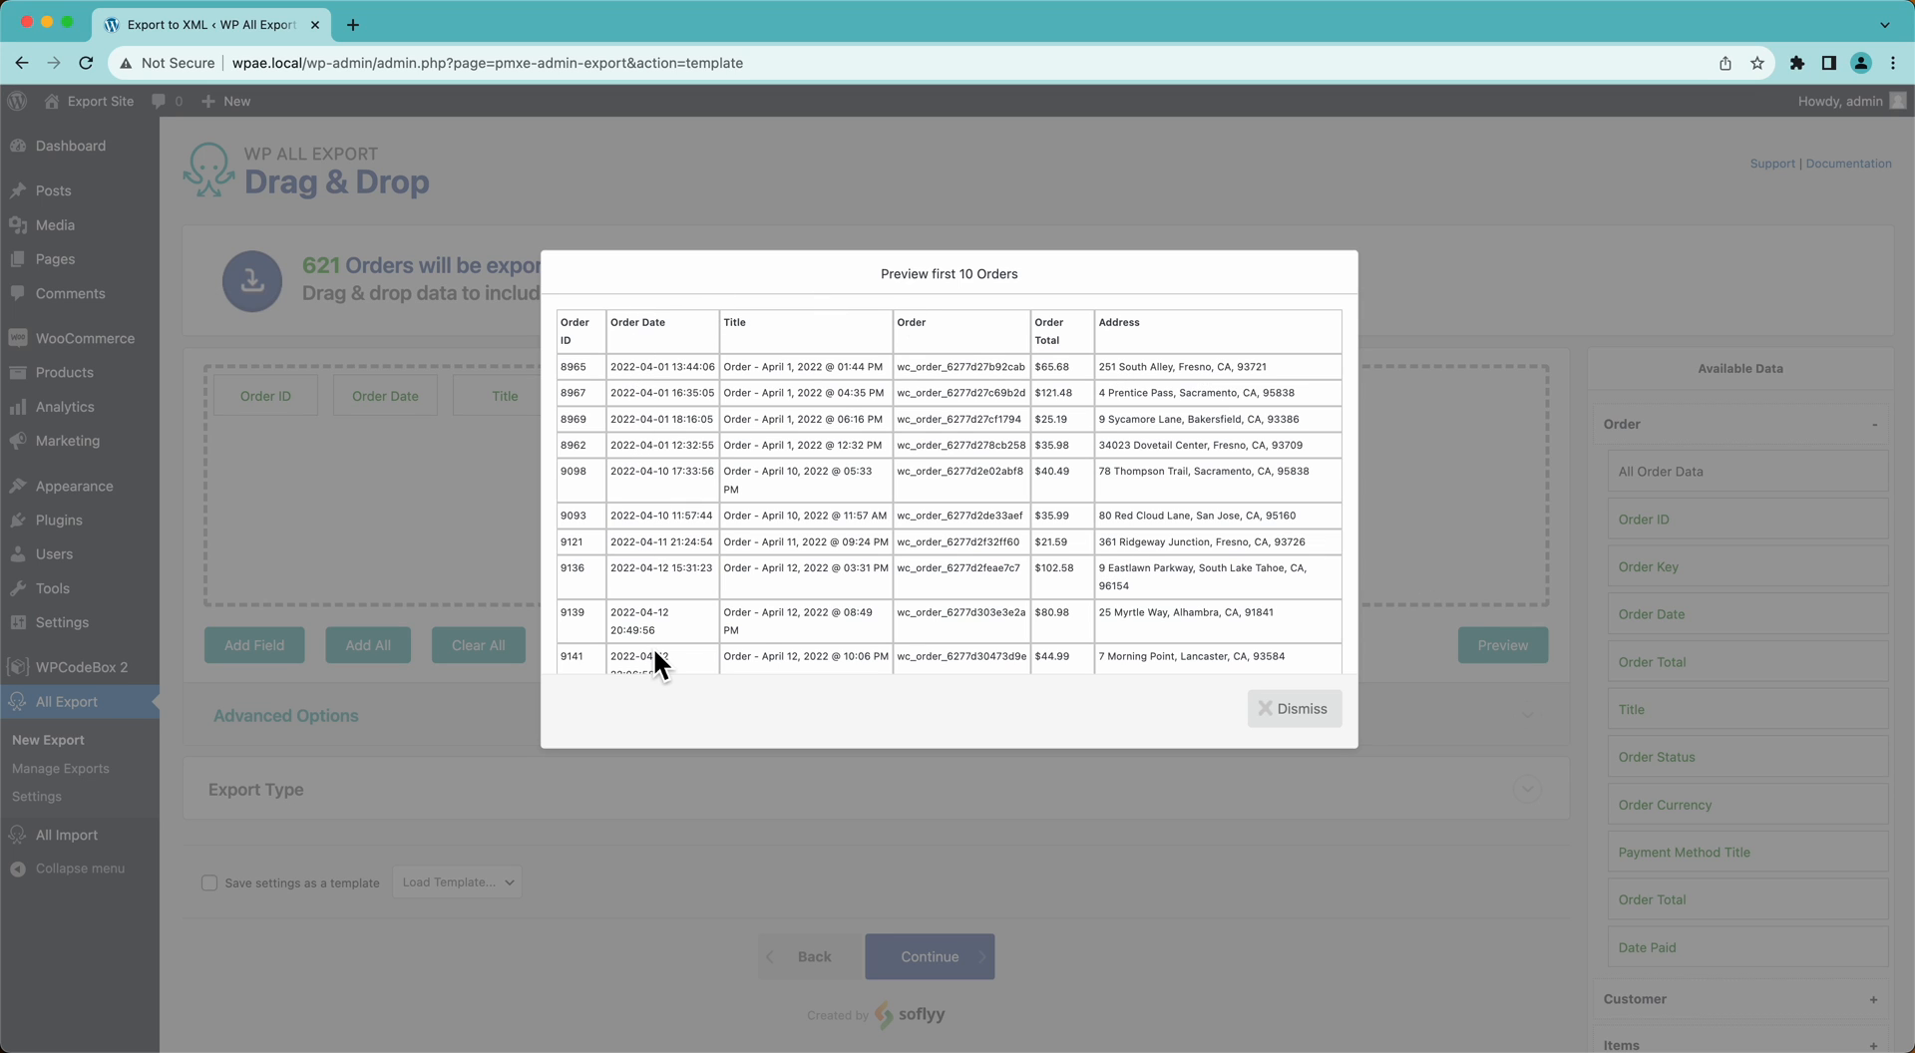
{"action": "left_click", "coordinate": [1310, 713]}
Set the Order Date column's date format to Y-m-d, save it, and preview the first 10 orders.
{"action": "left_click", "coordinate": [393, 393]}
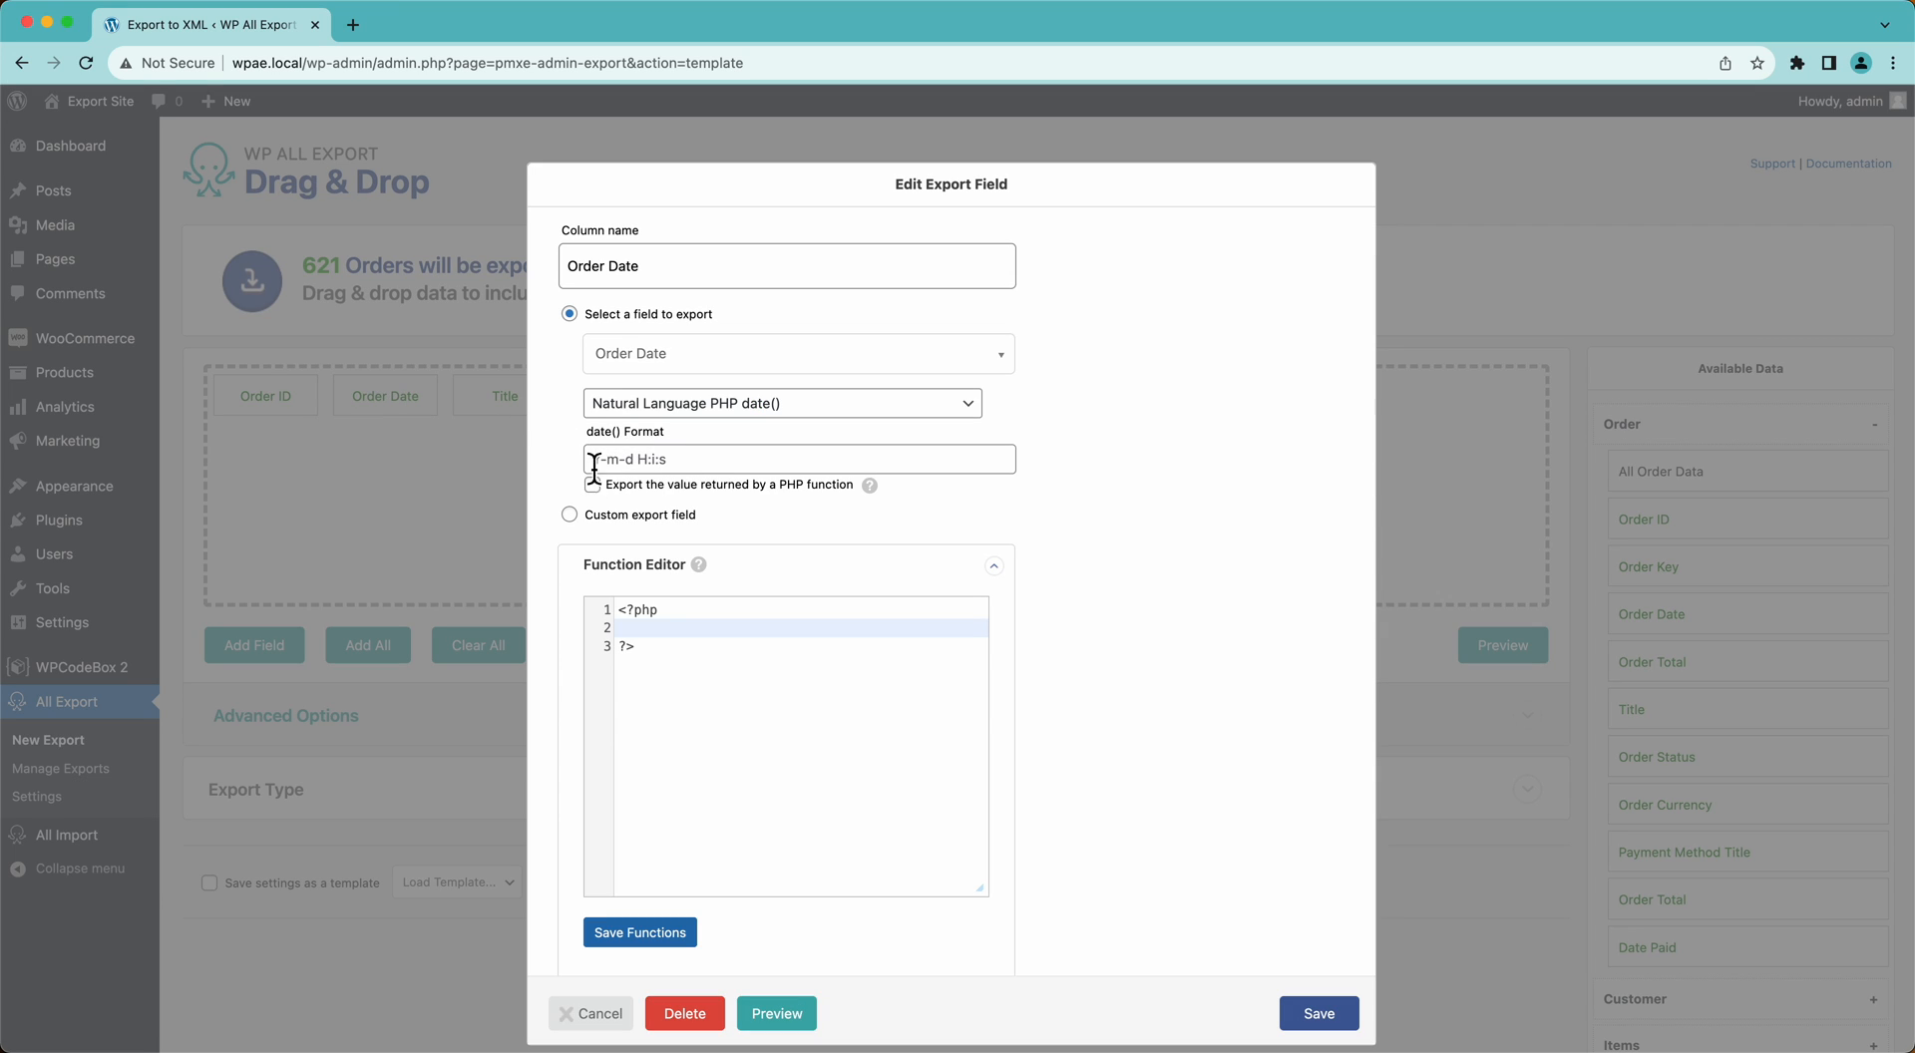
{"action": "left_click", "coordinate": [710, 461]}
{"action": "type", "text": "Y"}
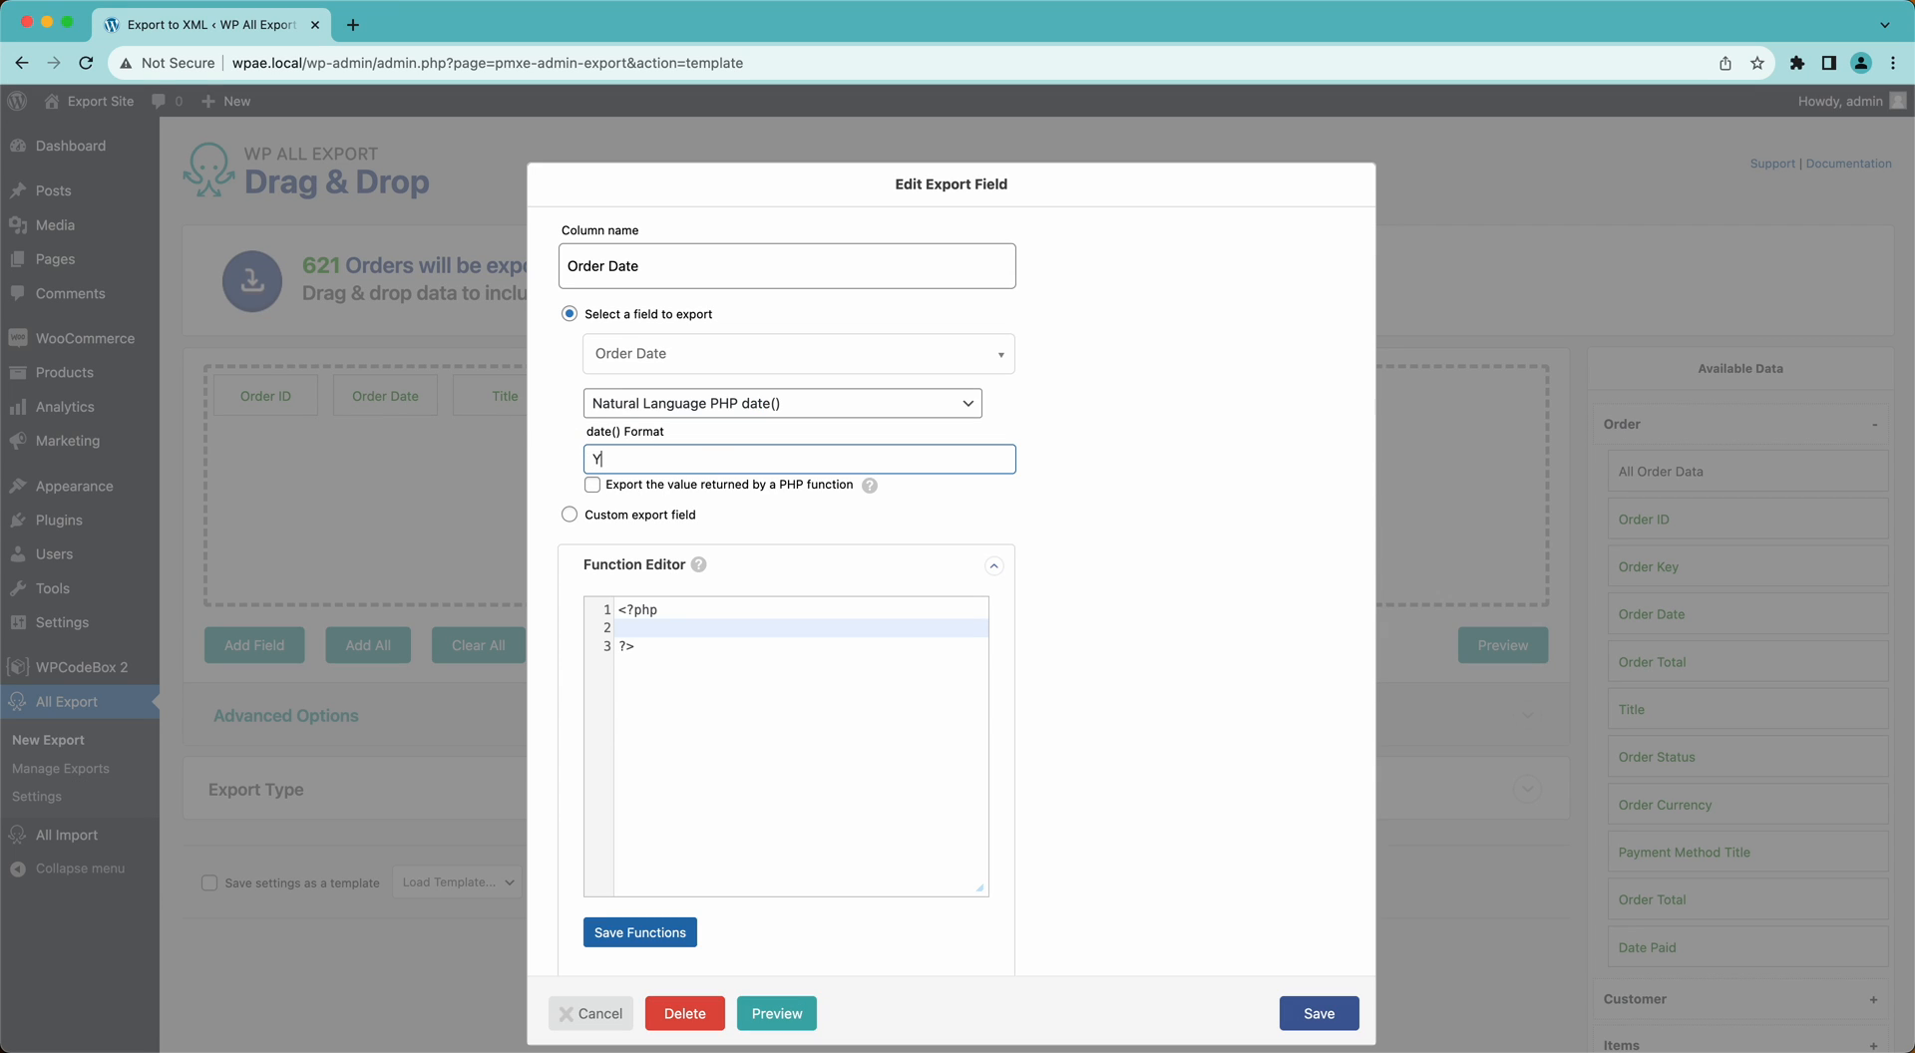
{"action": "type", "text": "-m-d"}
{"action": "left_click", "coordinate": [1296, 1014]}
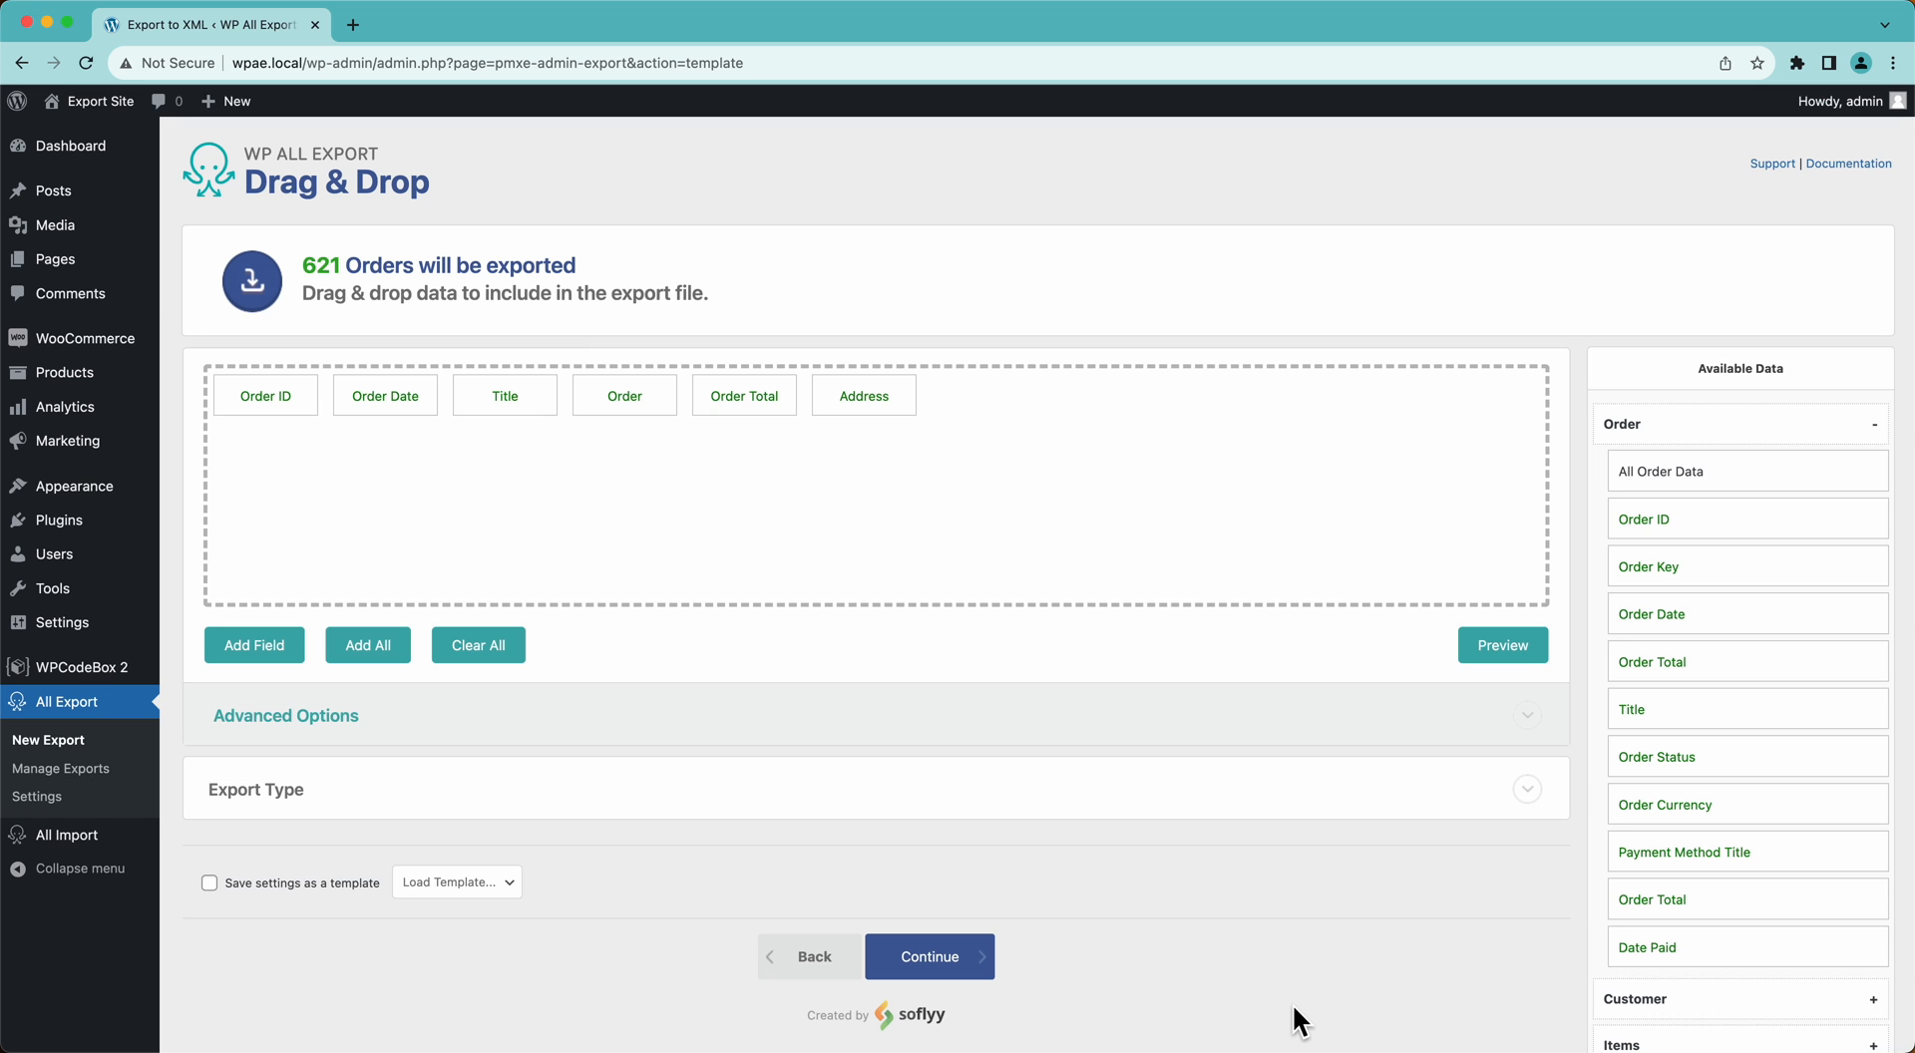
{"action": "left_click", "coordinate": [1496, 659]}
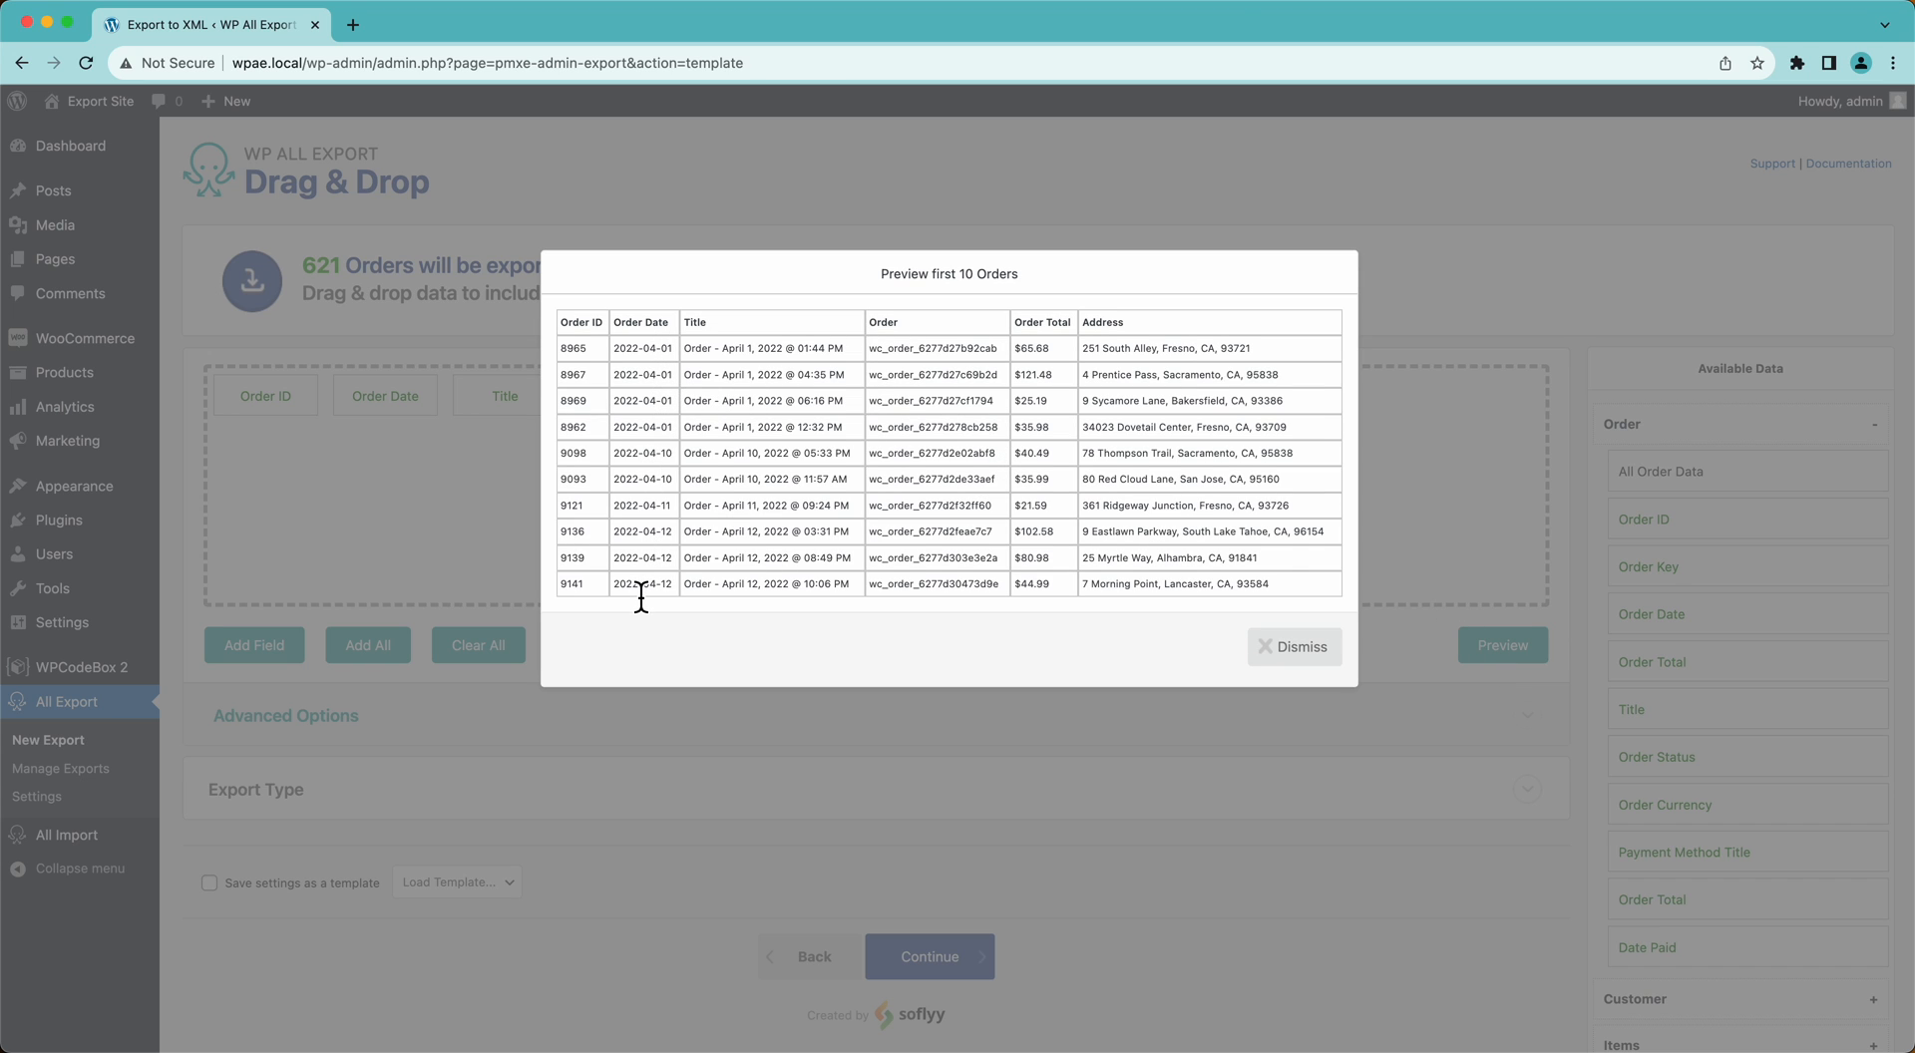
{"action": "left_click", "coordinate": [1264, 647]}
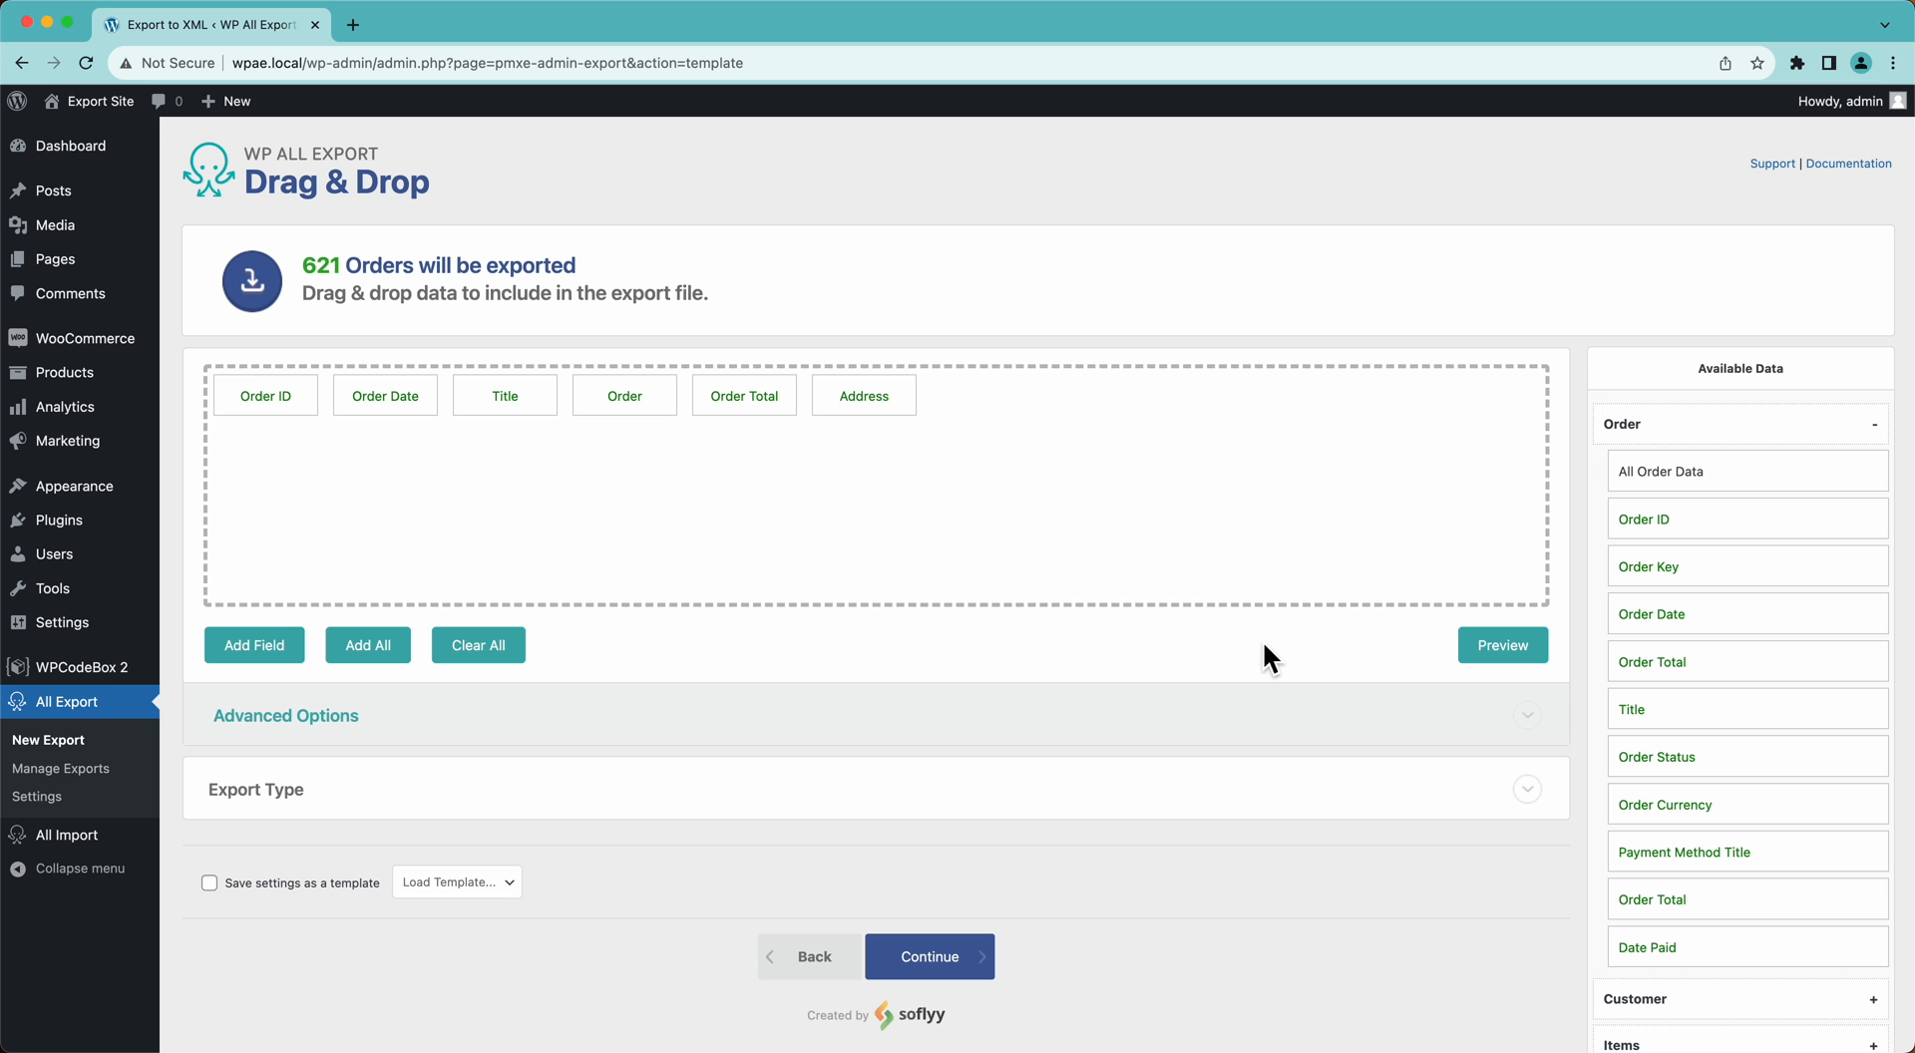
Set the Order Date column's date format to D, M d Y, save it, and preview the first 10 orders.
{"action": "left_click", "coordinate": [371, 394]}
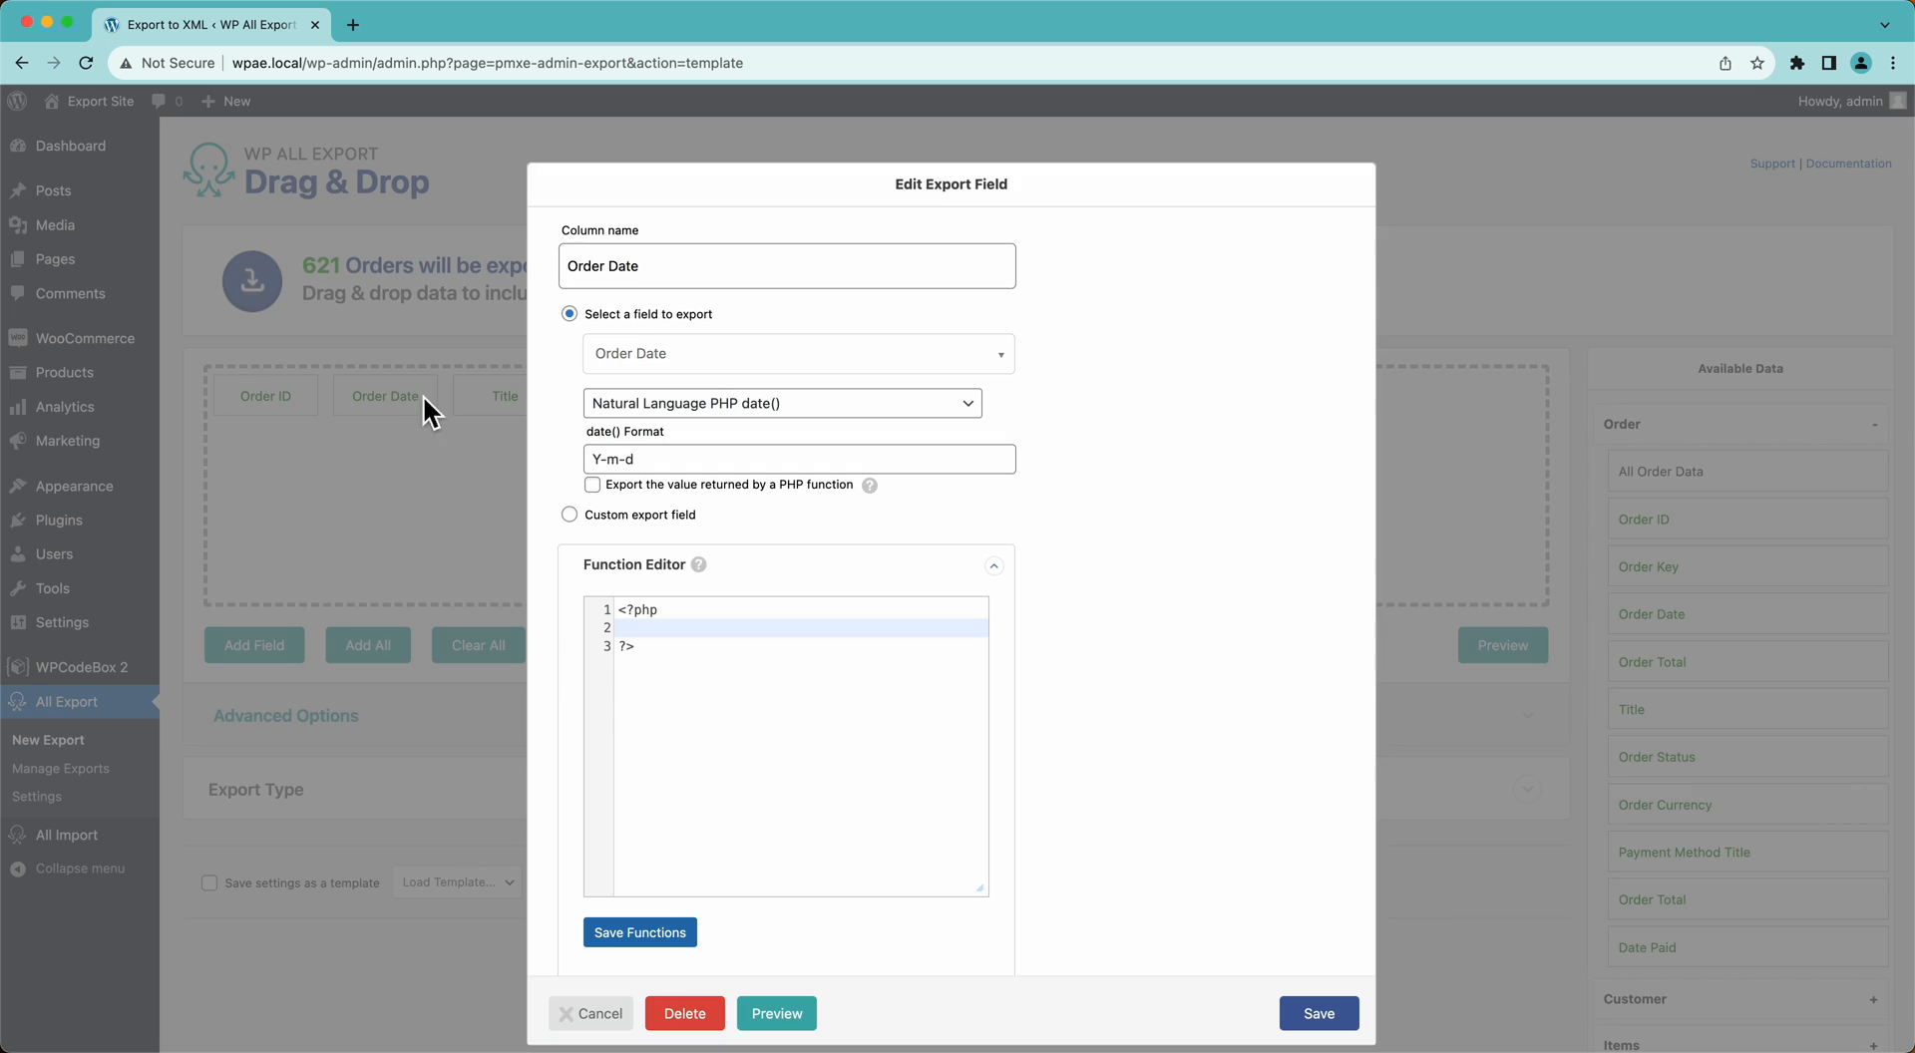
{"action": "left_click", "coordinate": [755, 461]}
{"action": "key", "text": "shift+Left"}
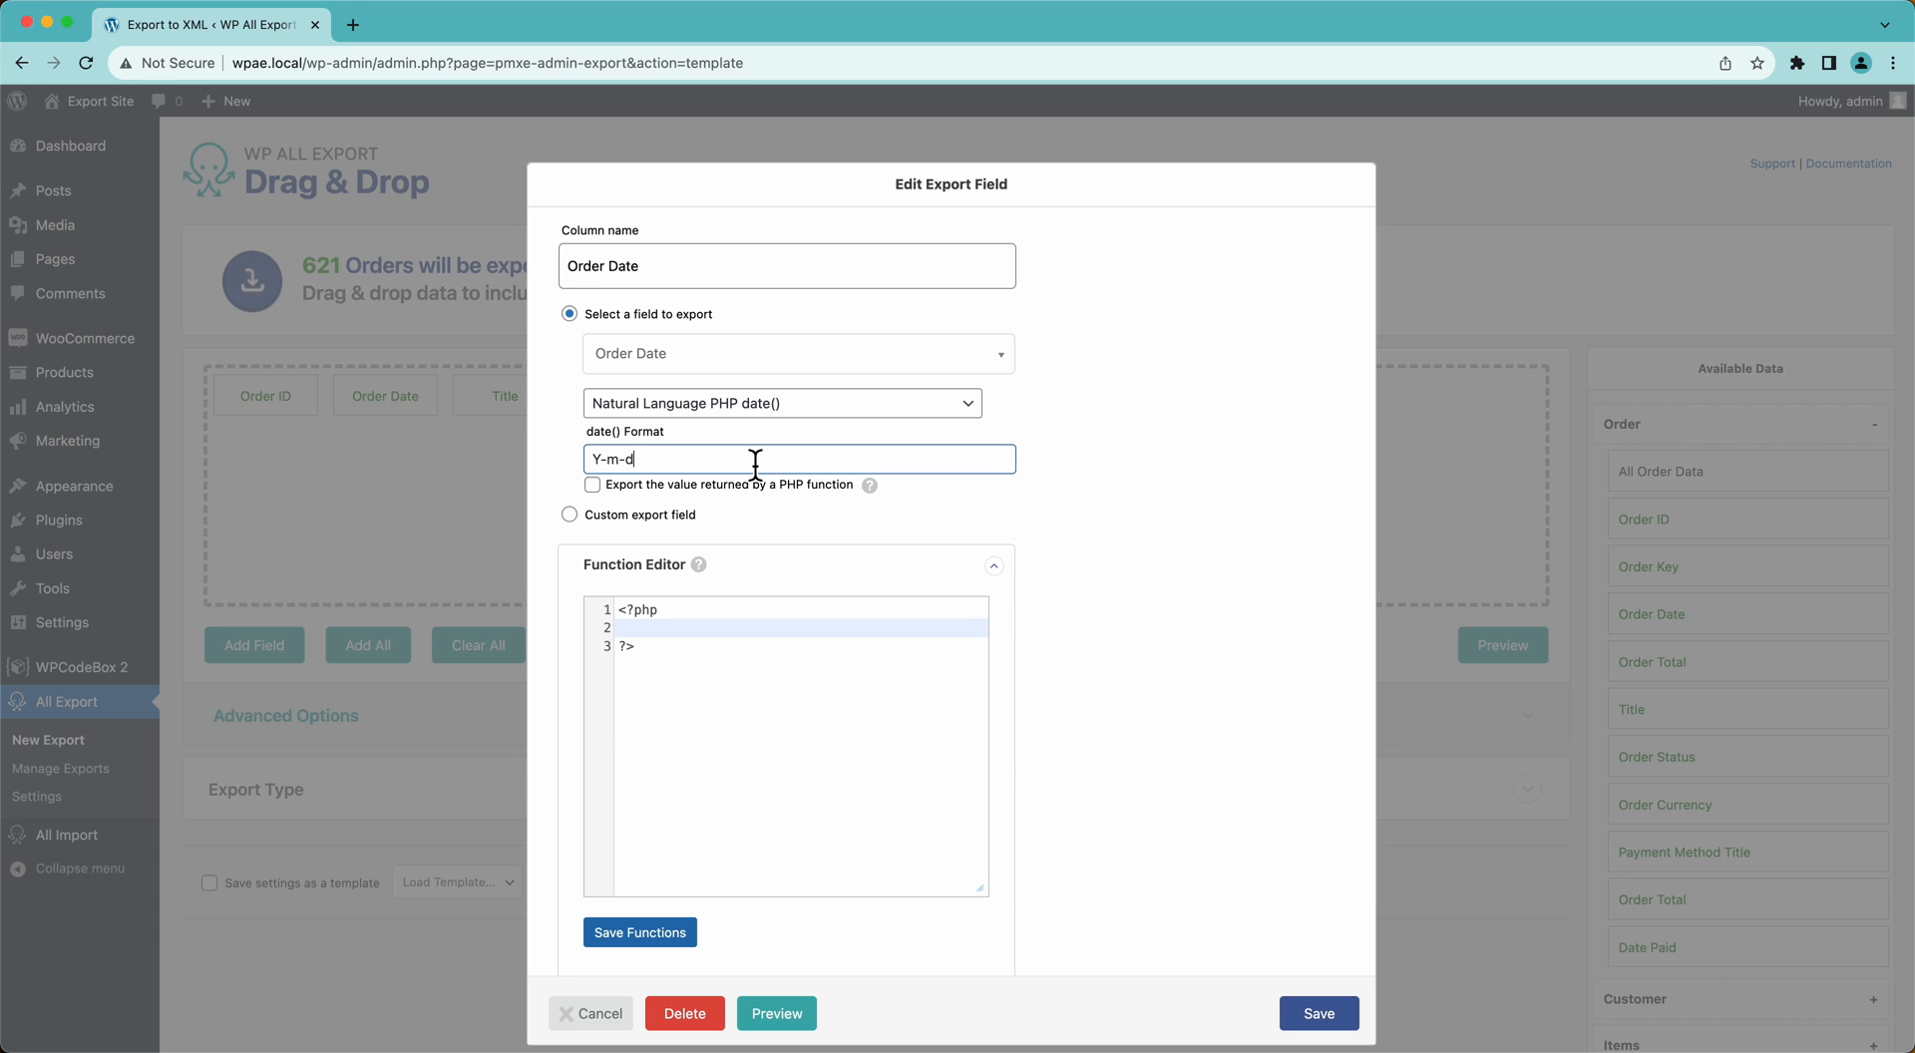
{"action": "triple_click", "coordinate": [755, 465]}
{"action": "type", "text": "D, M d Y"}
{"action": "left_click", "coordinate": [1319, 1015]}
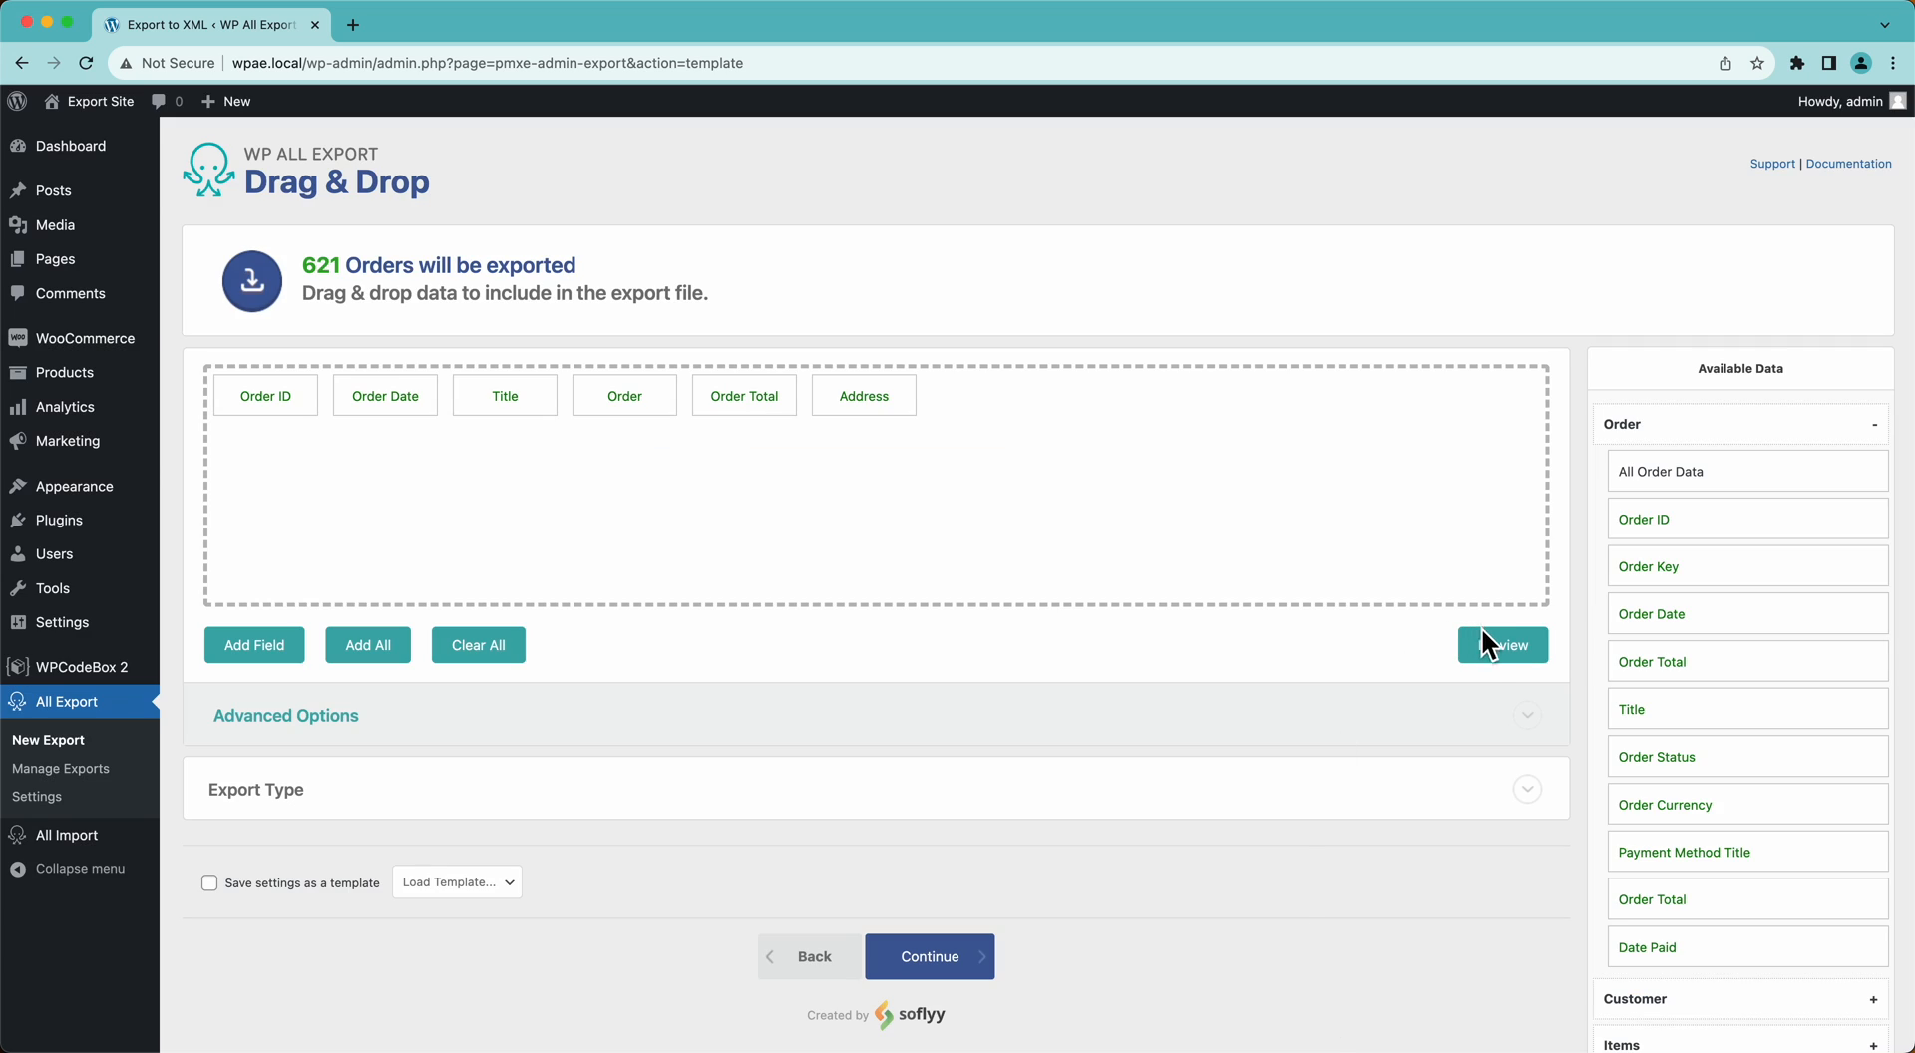
{"action": "left_click", "coordinate": [1494, 650]}
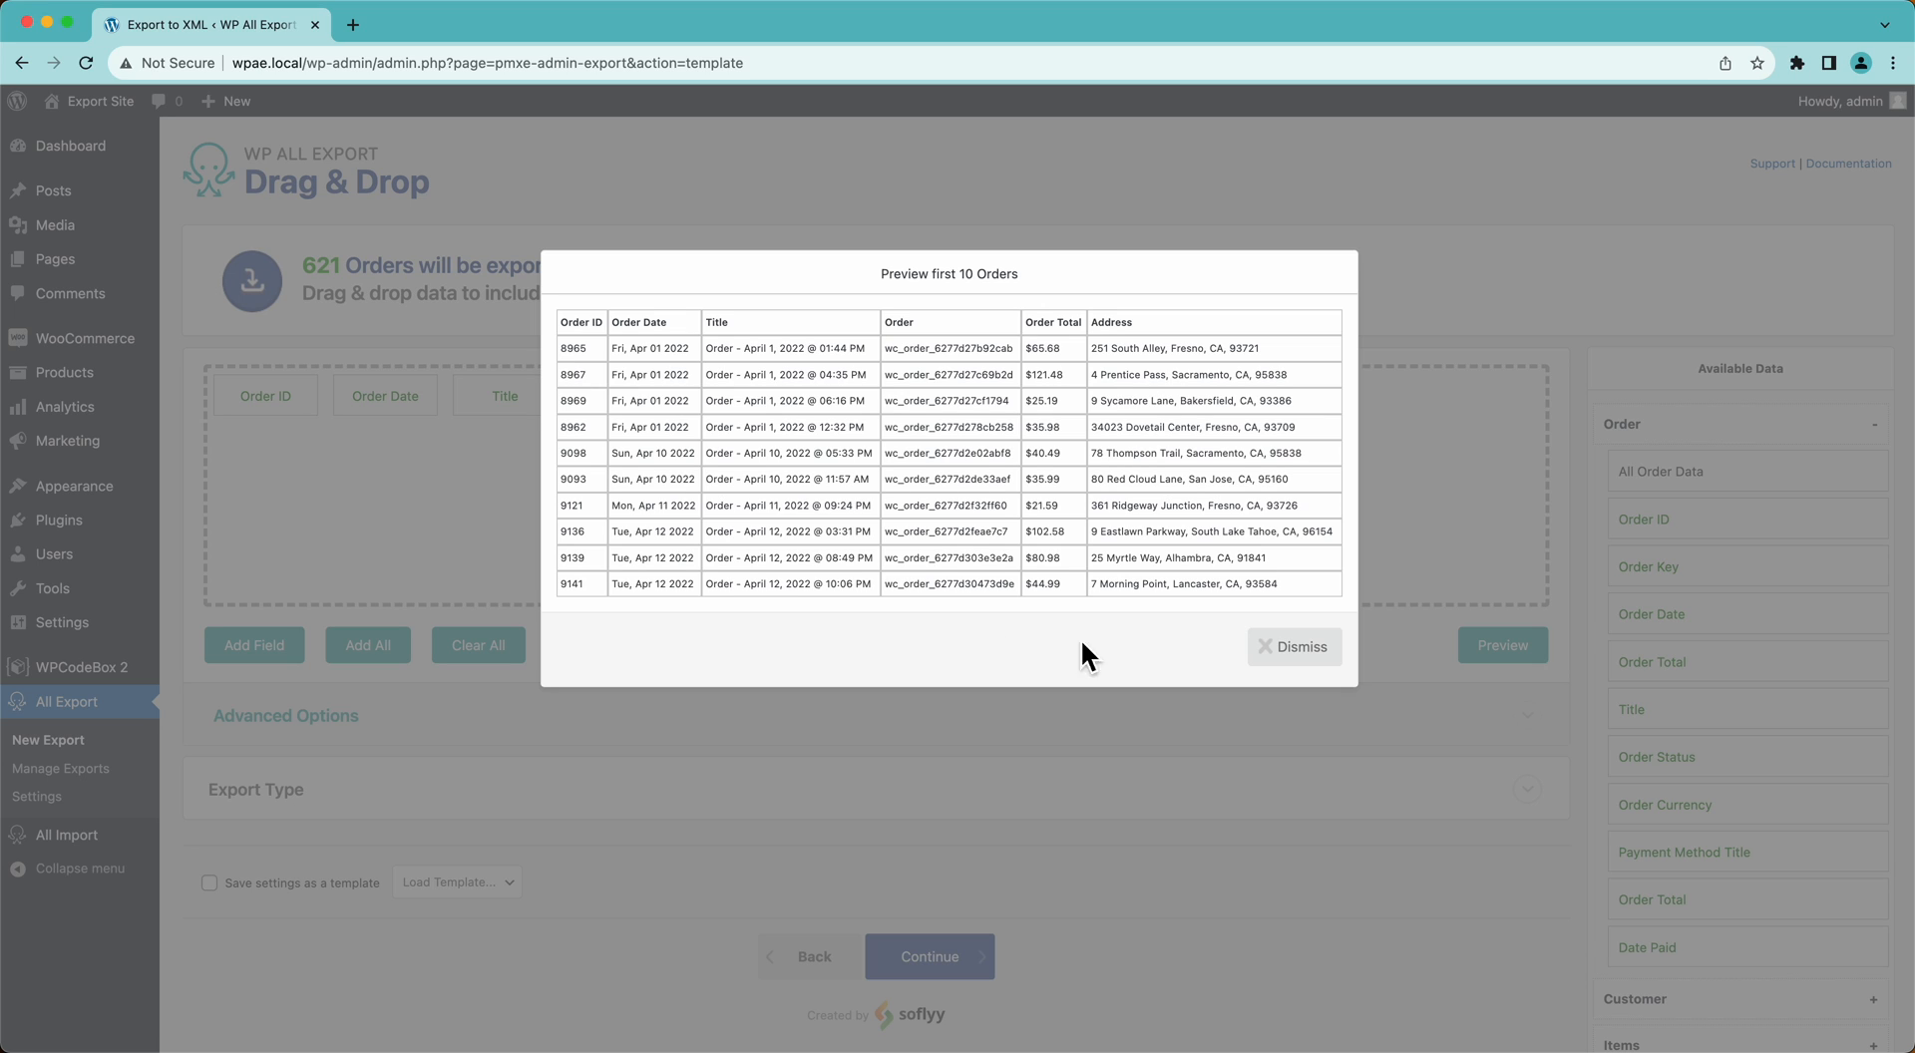
{"action": "left_click", "coordinate": [1301, 650]}
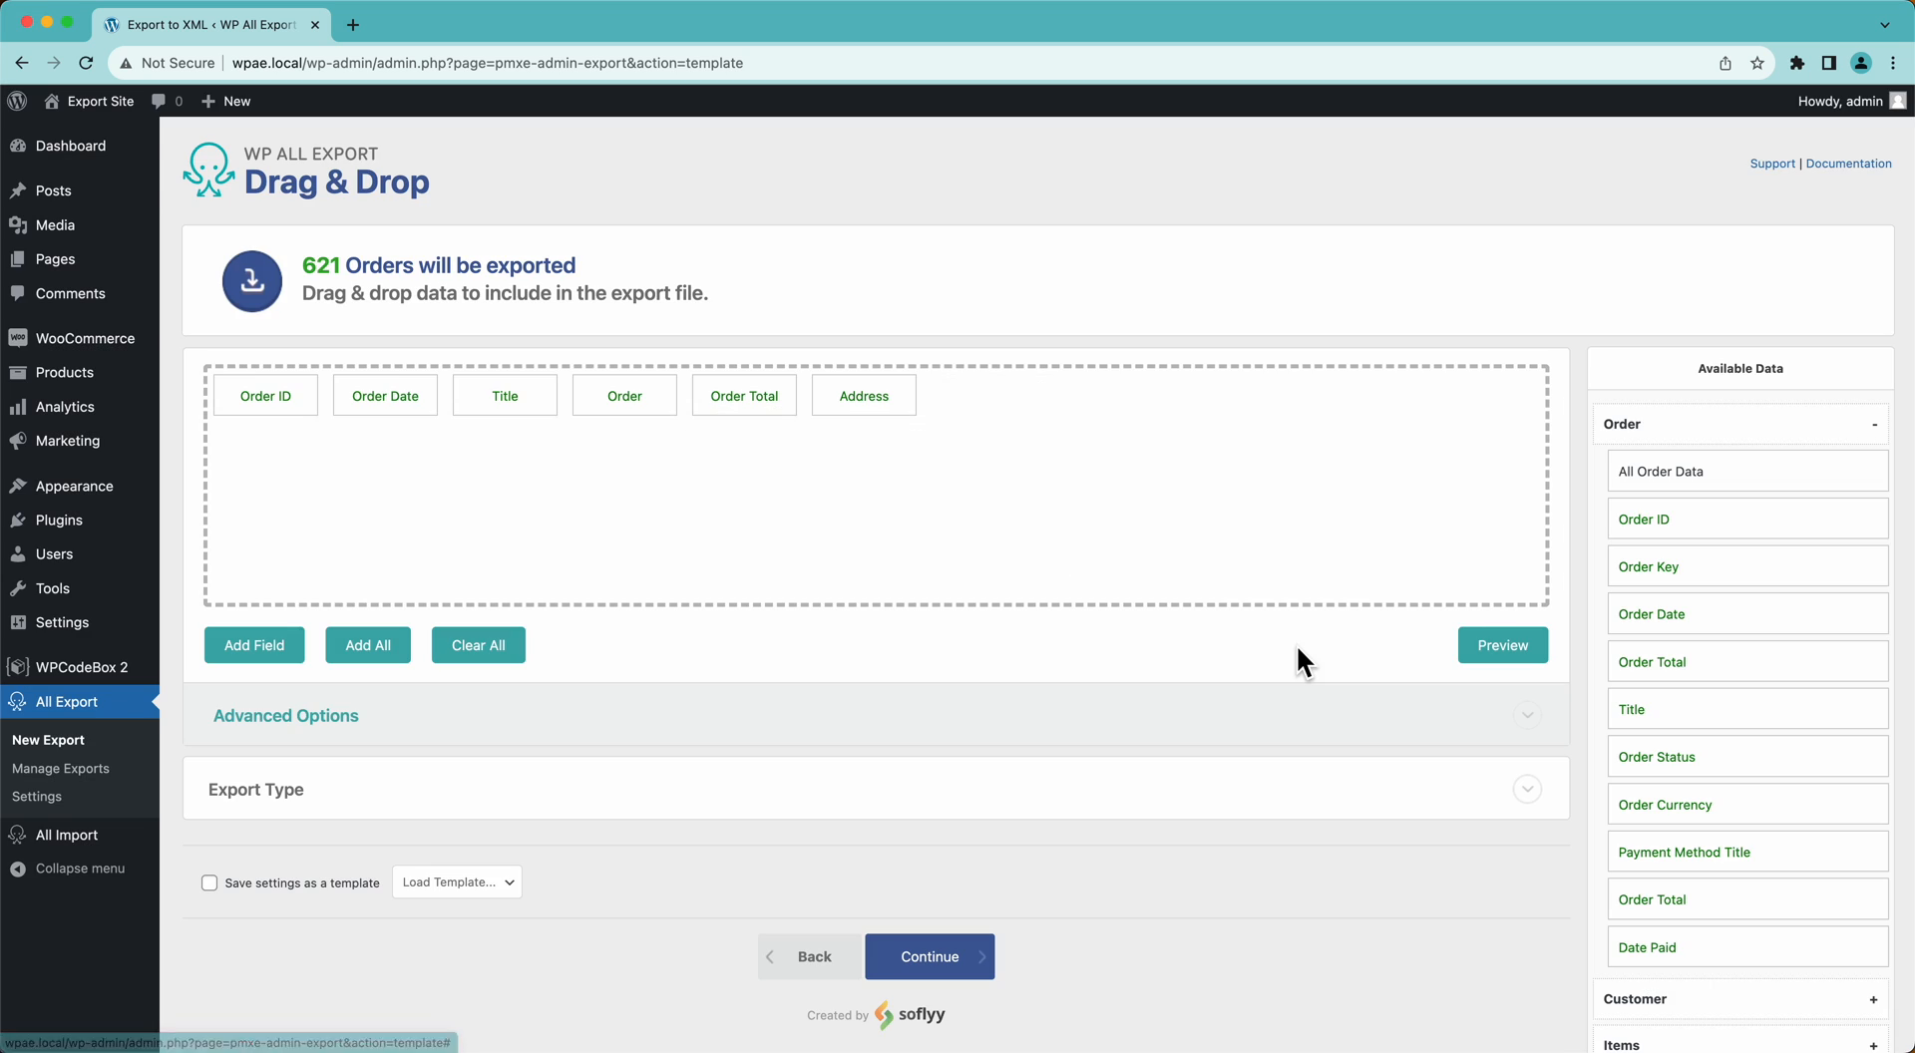
Add SKU and Item Cost from the order's Items data as export columns after Address.
{"action": "scroll", "coordinate": [1720, 705], "scroll_direction": "down", "scroll_amount": 1}
{"action": "scroll", "coordinate": [1720, 705], "scroll_direction": "down", "scroll_amount": 3}
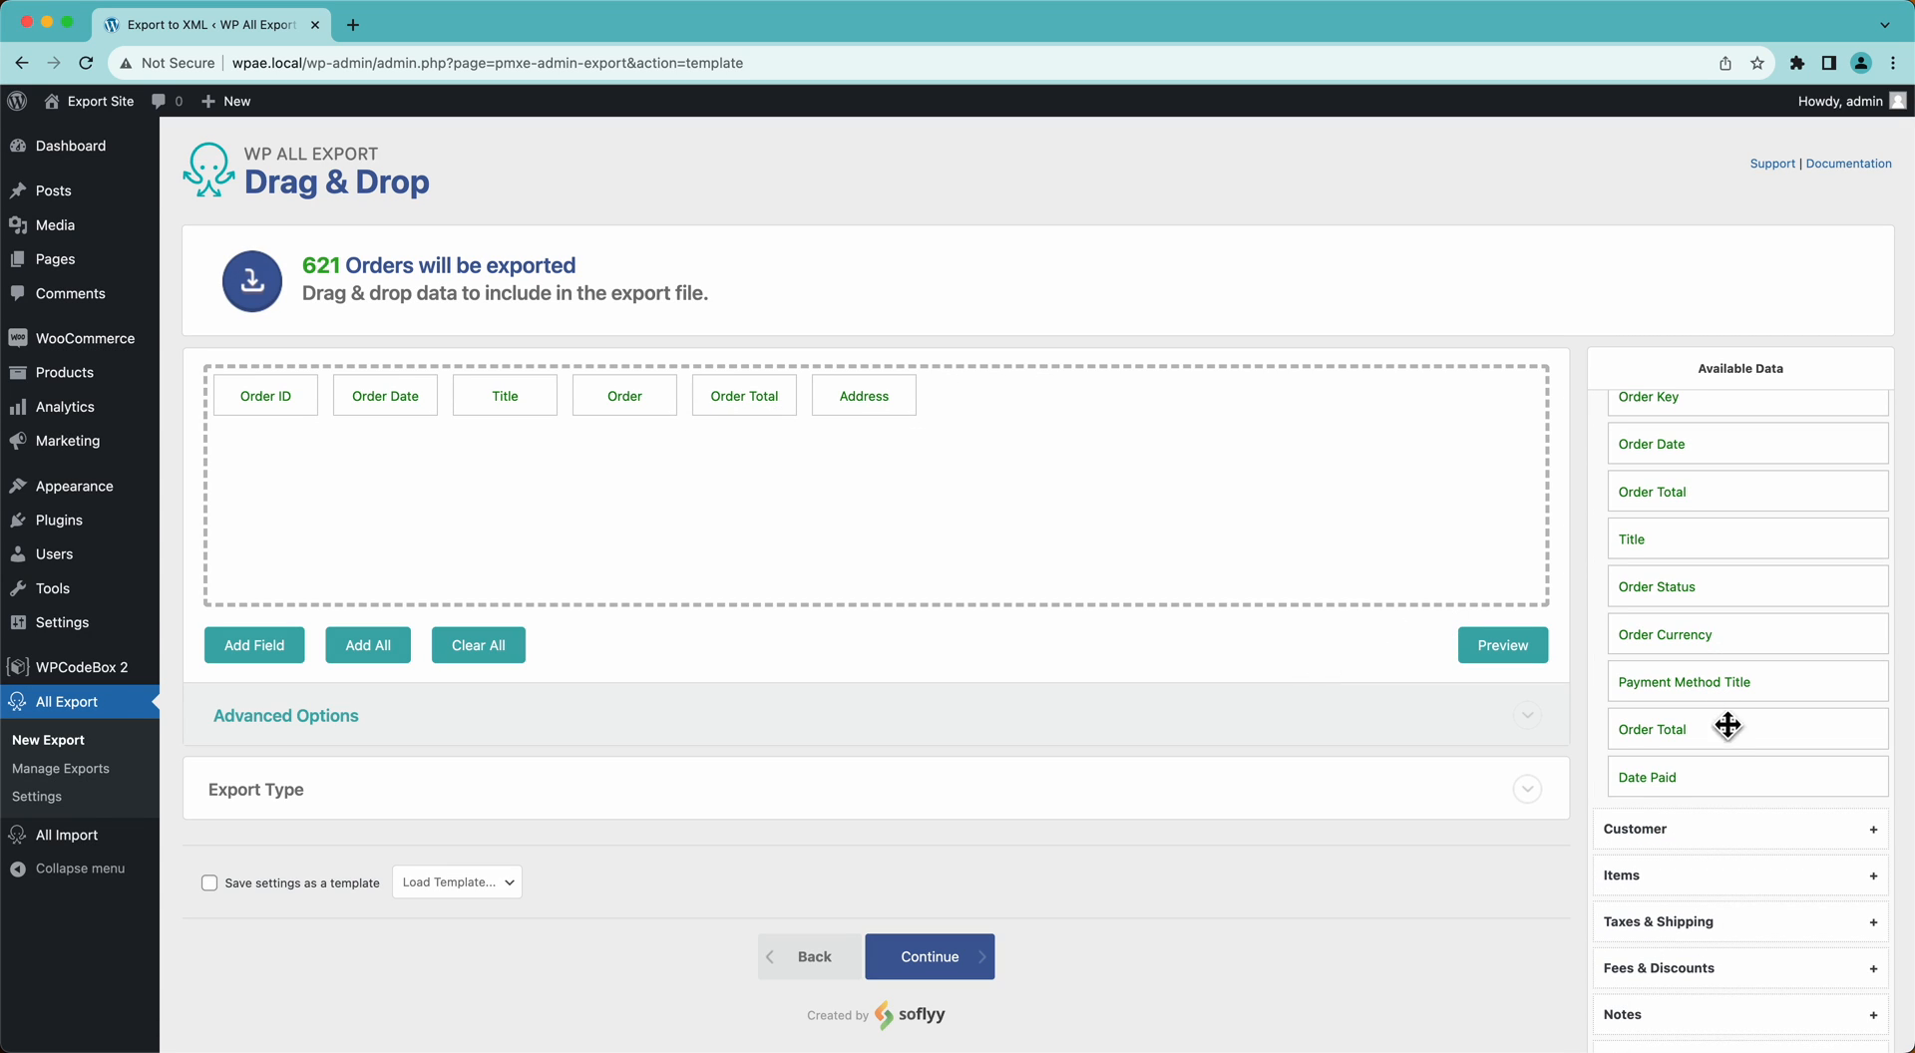
{"action": "left_click", "coordinate": [1665, 837]}
{"action": "scroll", "coordinate": [1668, 856], "scroll_direction": "down", "scroll_amount": 10}
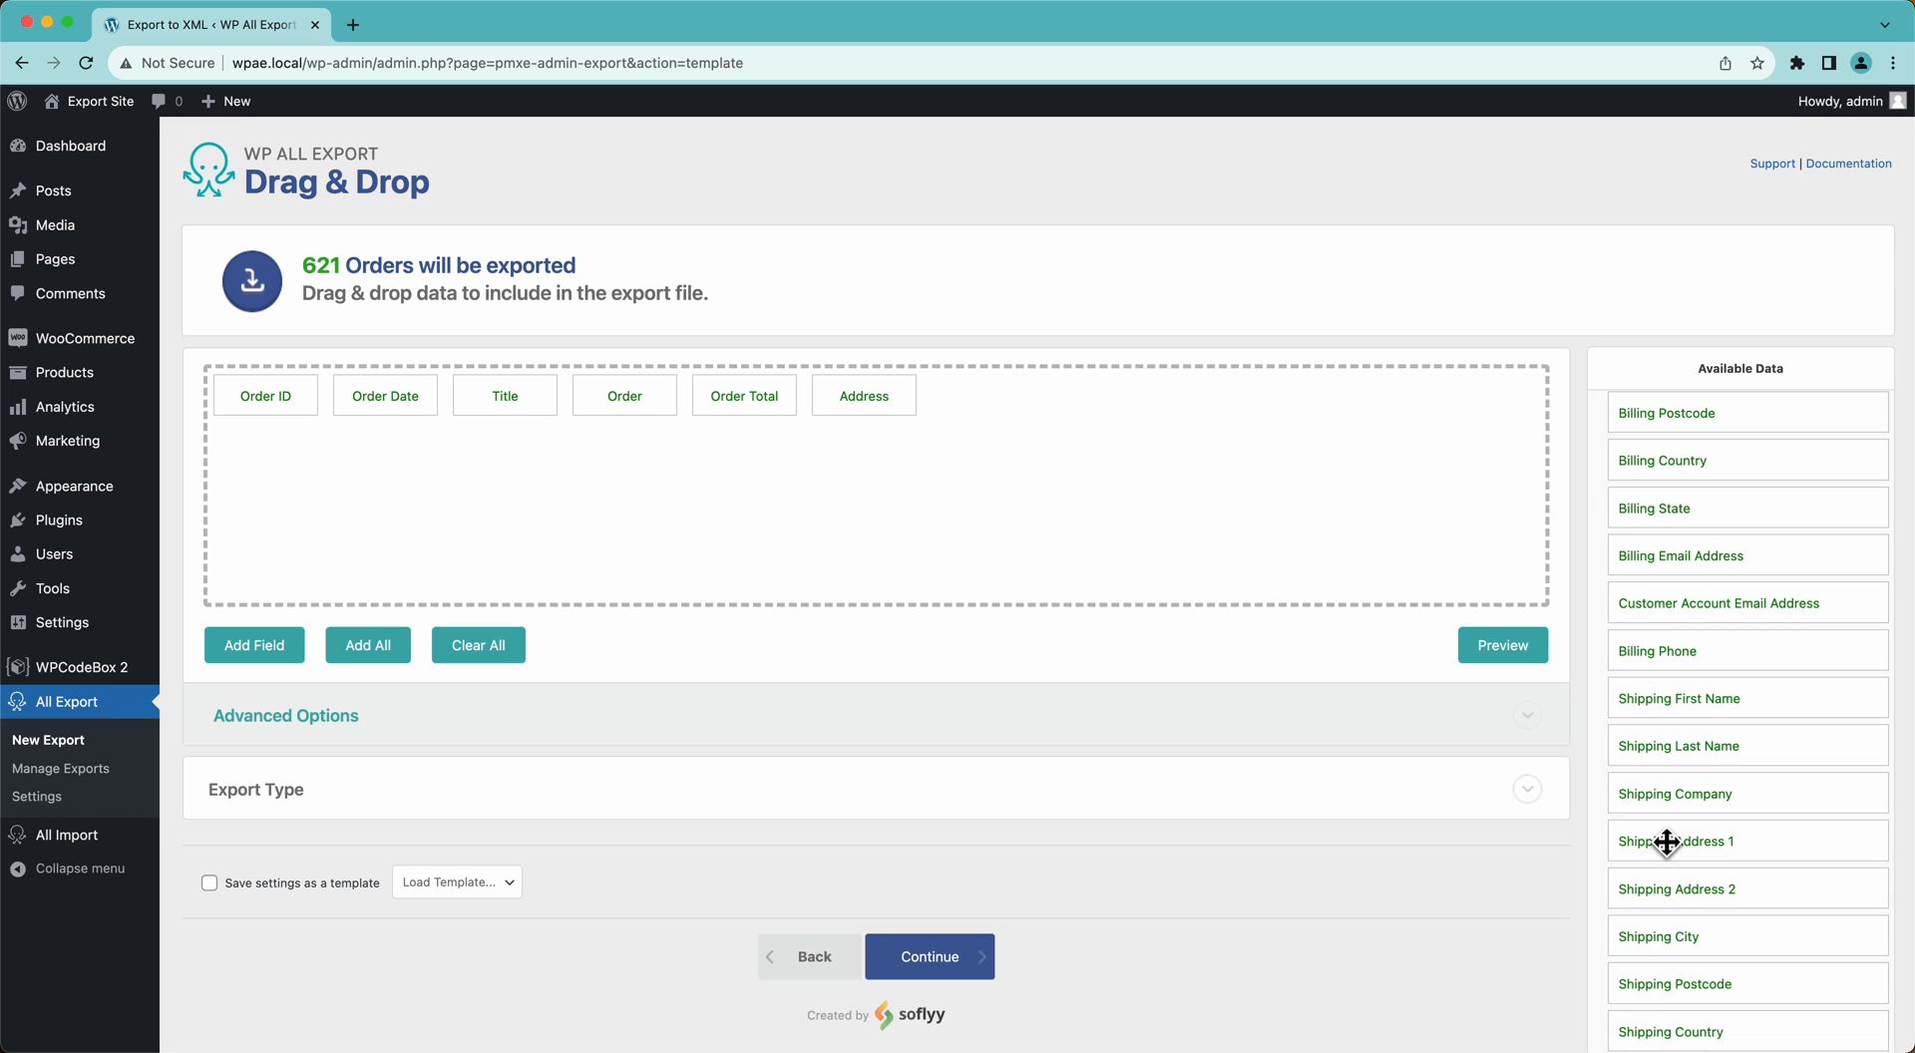
{"action": "scroll", "coordinate": [1666, 843], "scroll_direction": "down", "scroll_amount": 5}
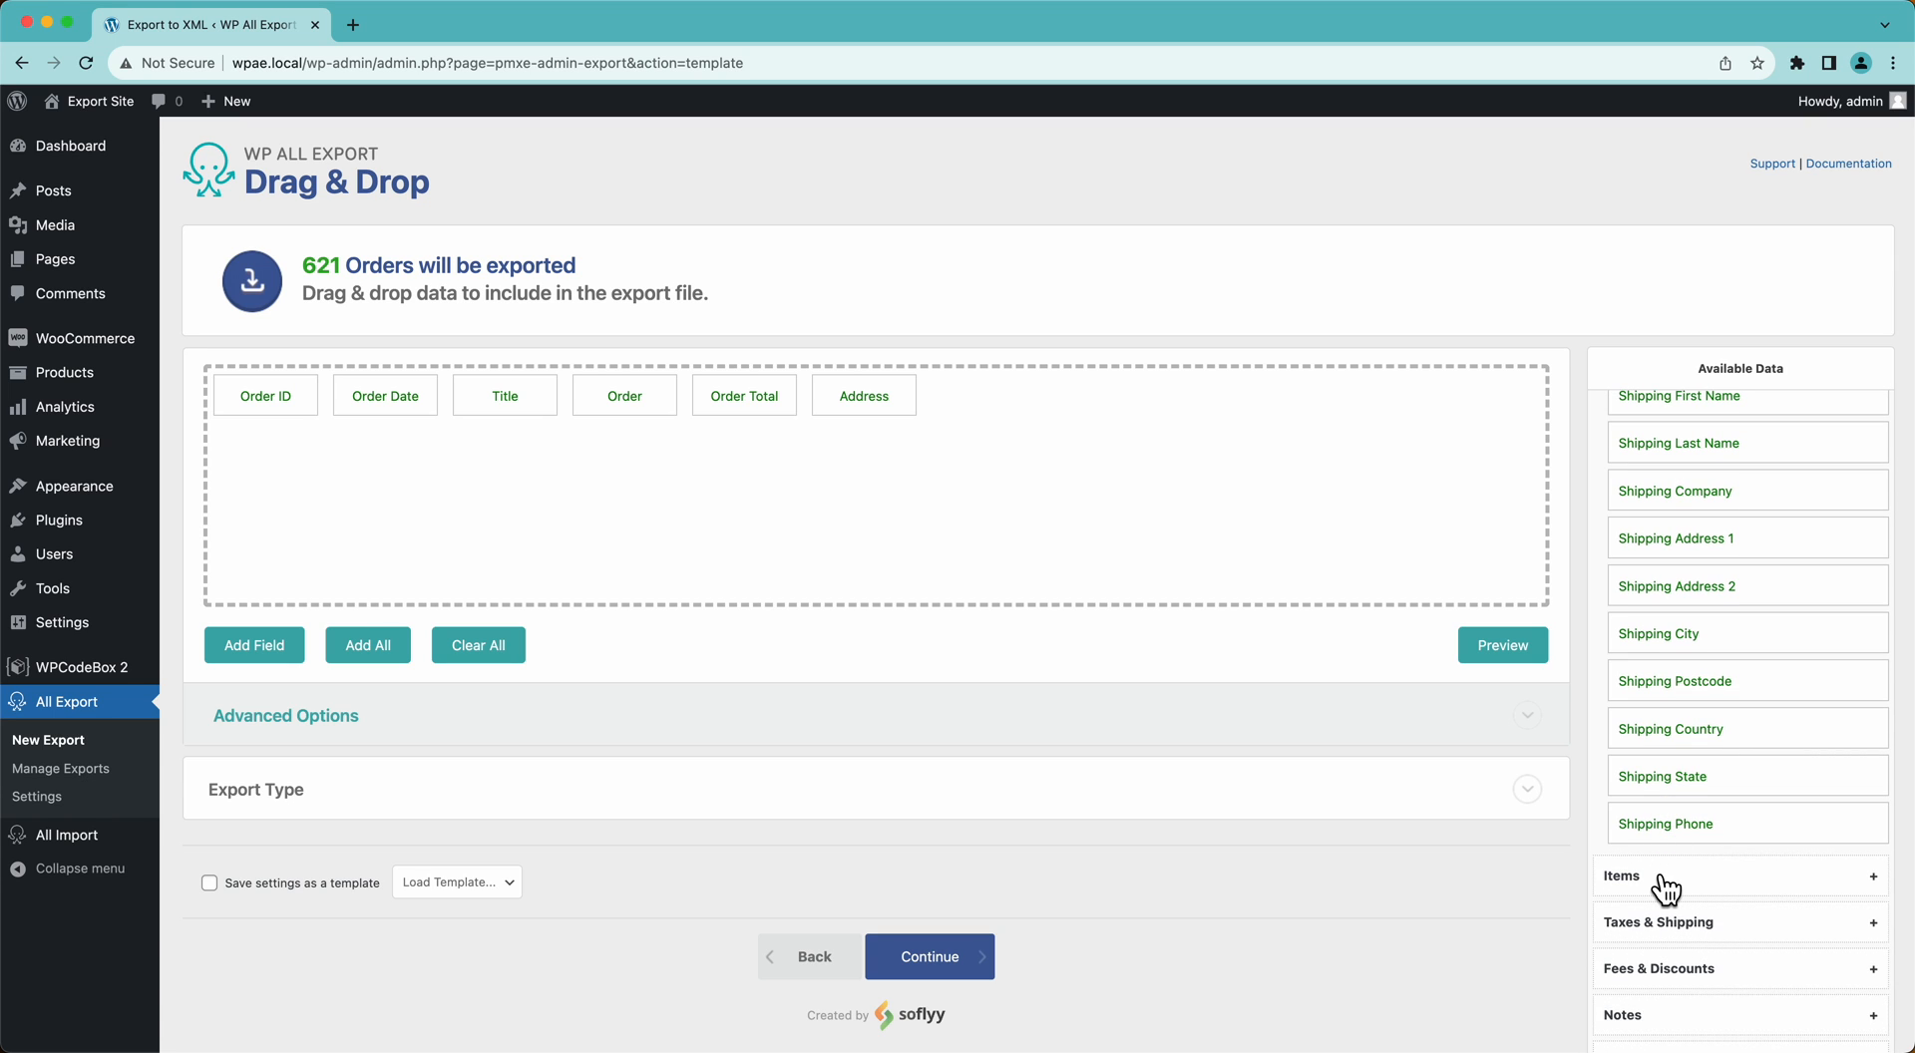
{"action": "left_click", "coordinate": [1666, 885]}
{"action": "scroll", "coordinate": [1666, 888], "scroll_direction": "down", "scroll_amount": 5}
{"action": "scroll", "coordinate": [1663, 886], "scroll_direction": "down", "scroll_amount": 3}
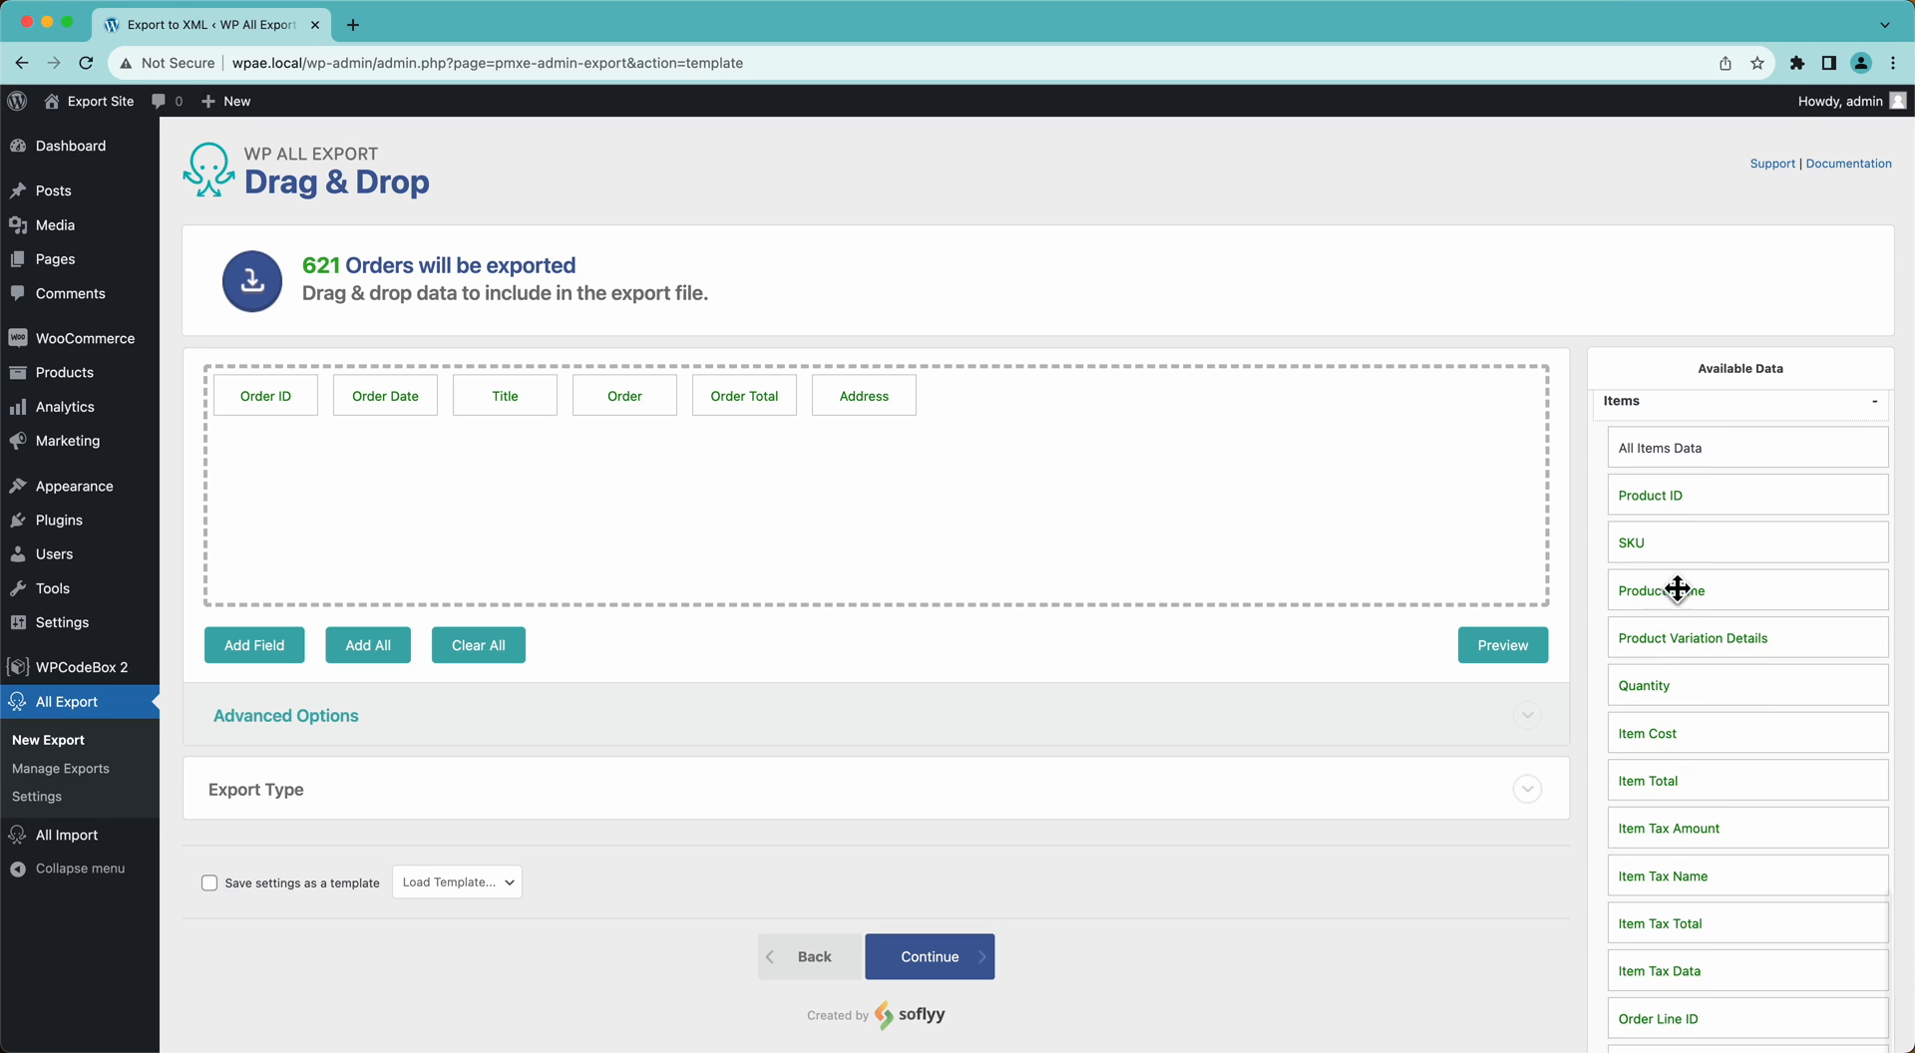
{"action": "left_click_drag", "start_coordinate": [1679, 545], "coordinate": [1458, 505]}
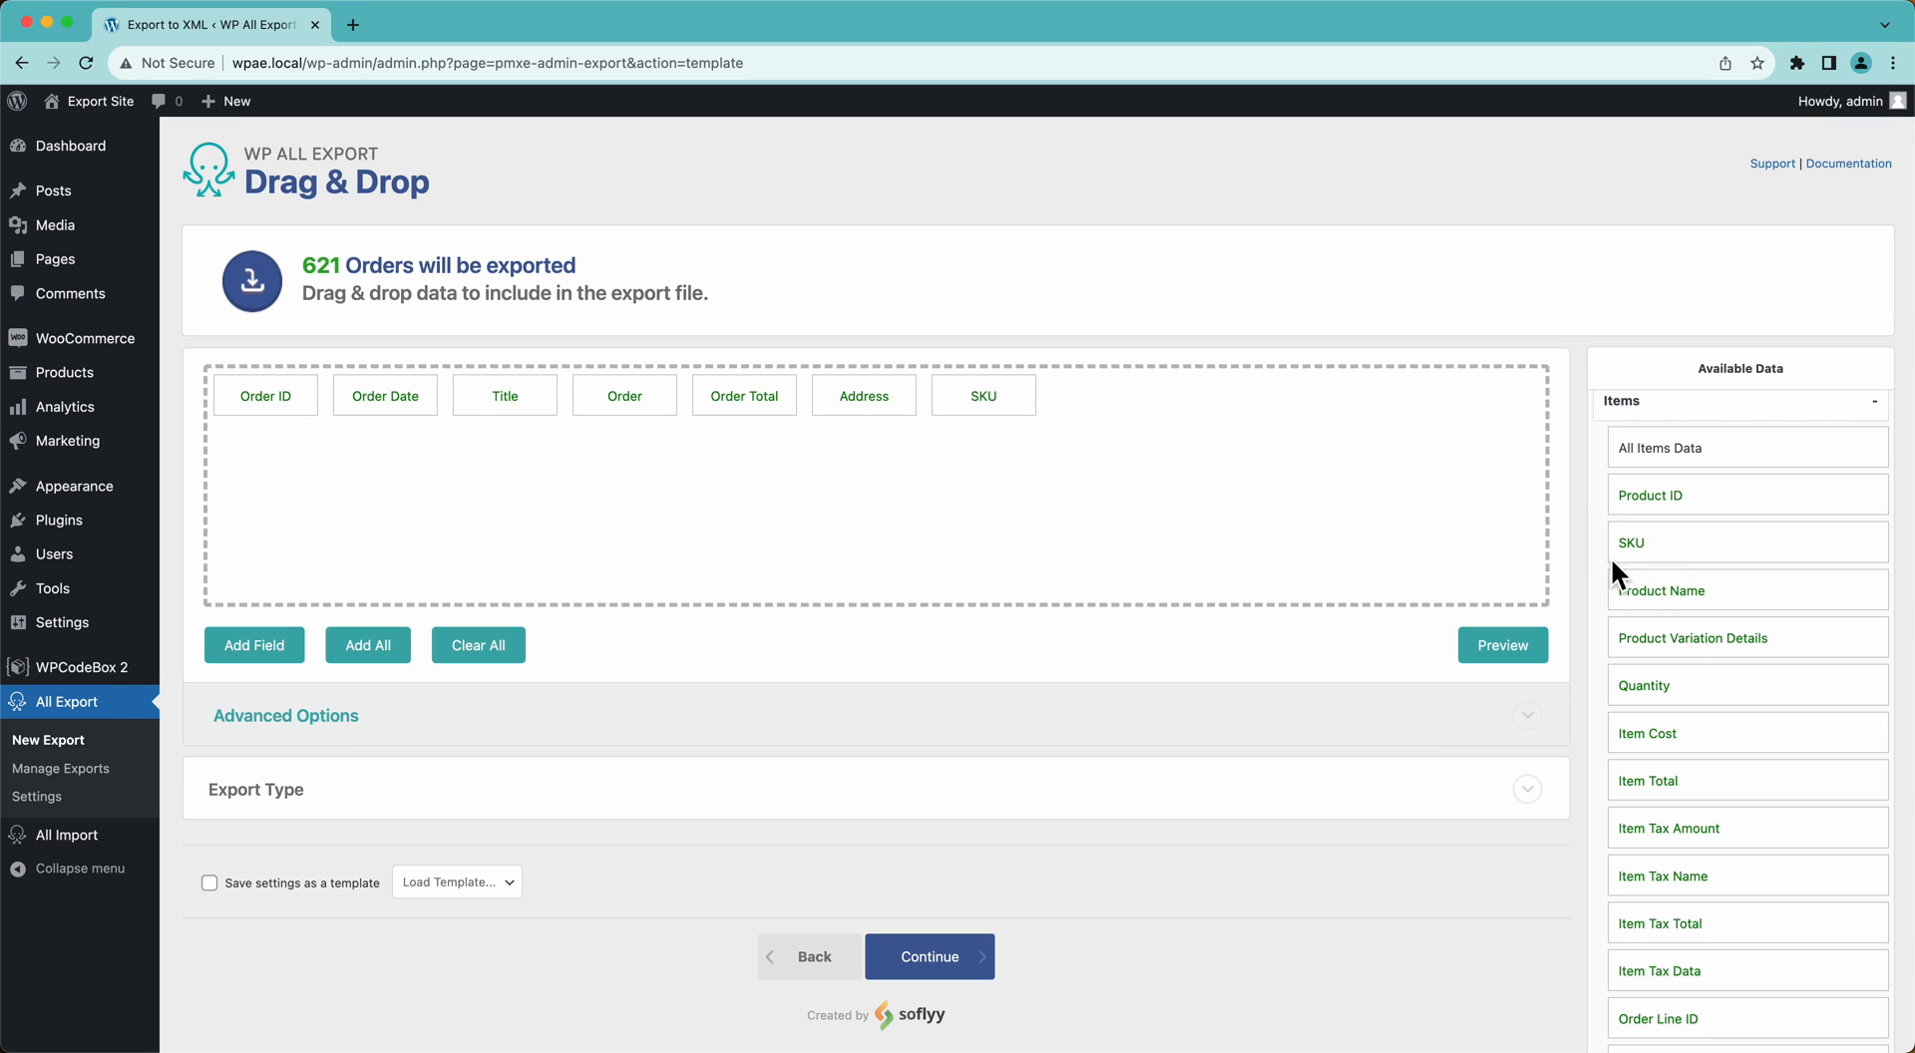
{"action": "scroll", "coordinate": [1681, 738], "scroll_direction": "down", "scroll_amount": 1}
{"action": "left_click_drag", "start_coordinate": [1683, 710], "coordinate": [1290, 445]}
Add Price from the items' Product Data as an export column after Item Cost.
{"action": "scroll", "coordinate": [1743, 861], "scroll_direction": "down", "scroll_amount": 4}
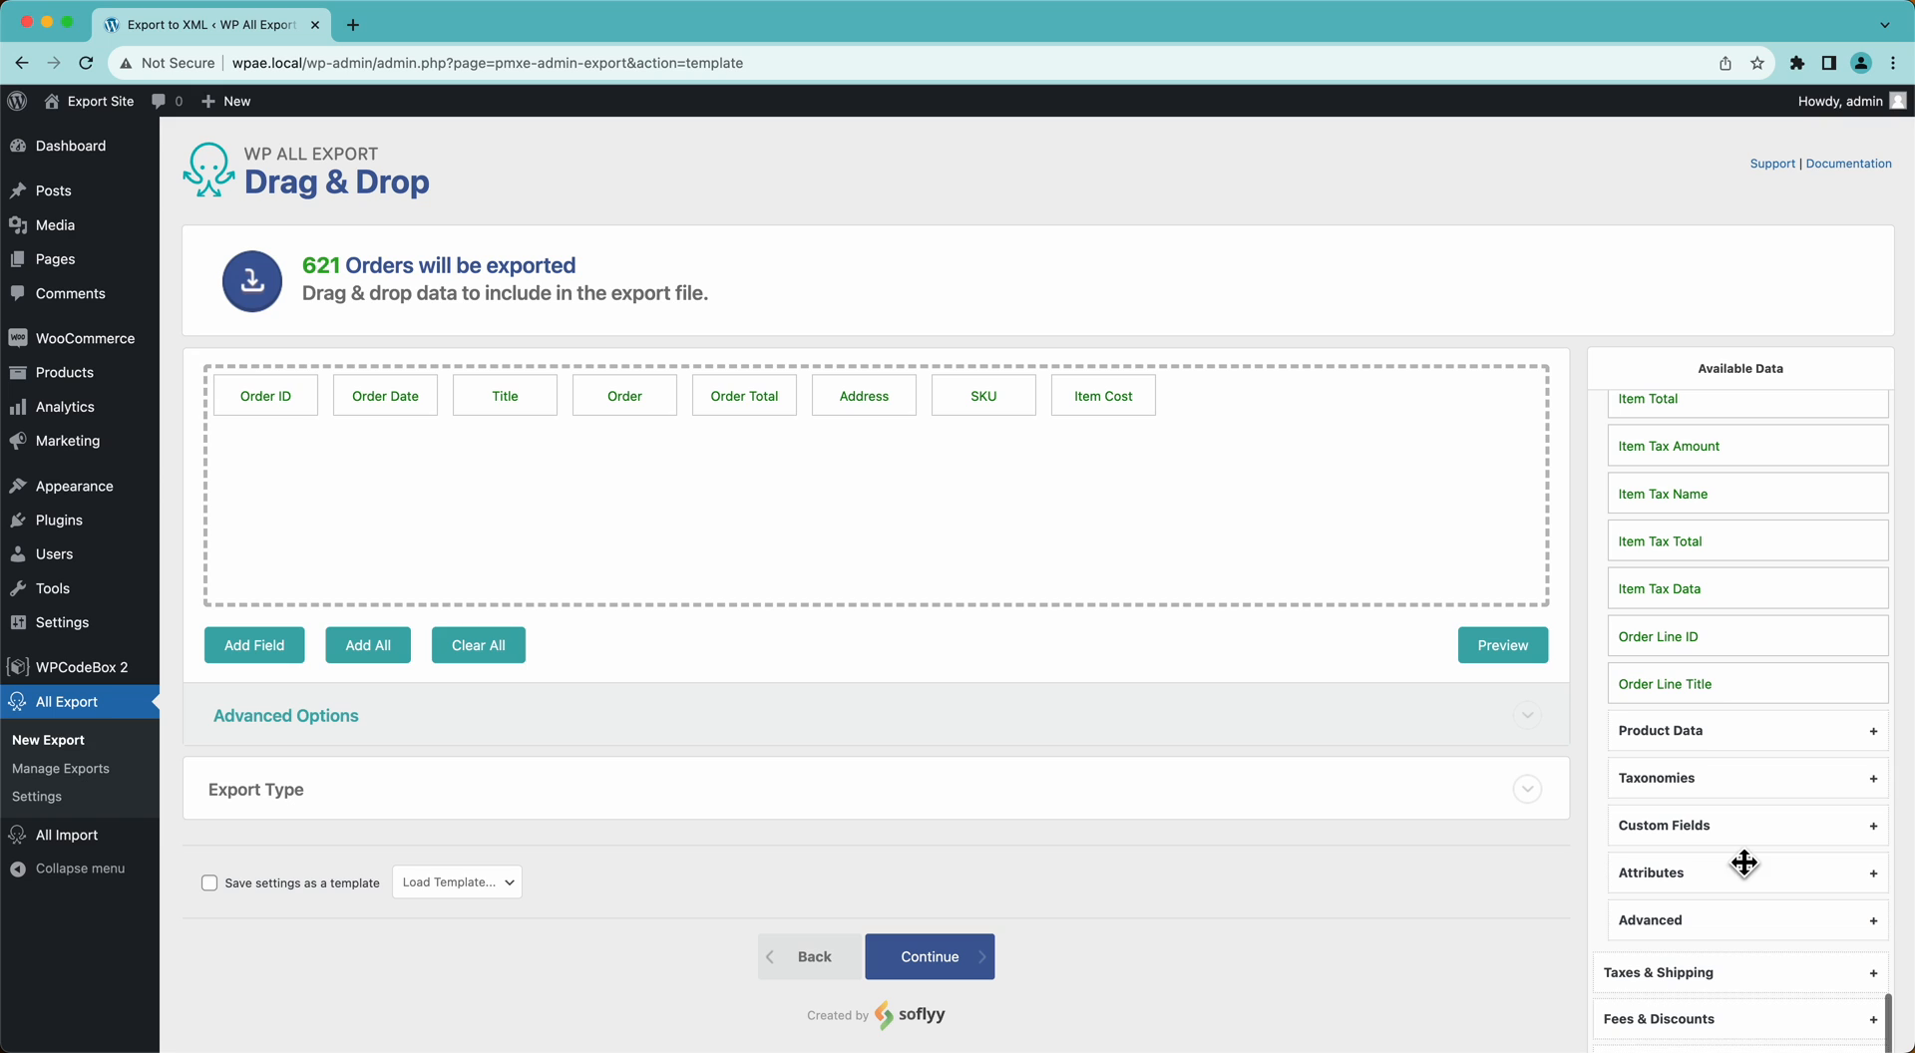
{"action": "left_click", "coordinate": [1679, 731]}
{"action": "scroll", "coordinate": [1681, 733], "scroll_direction": "down", "scroll_amount": 3}
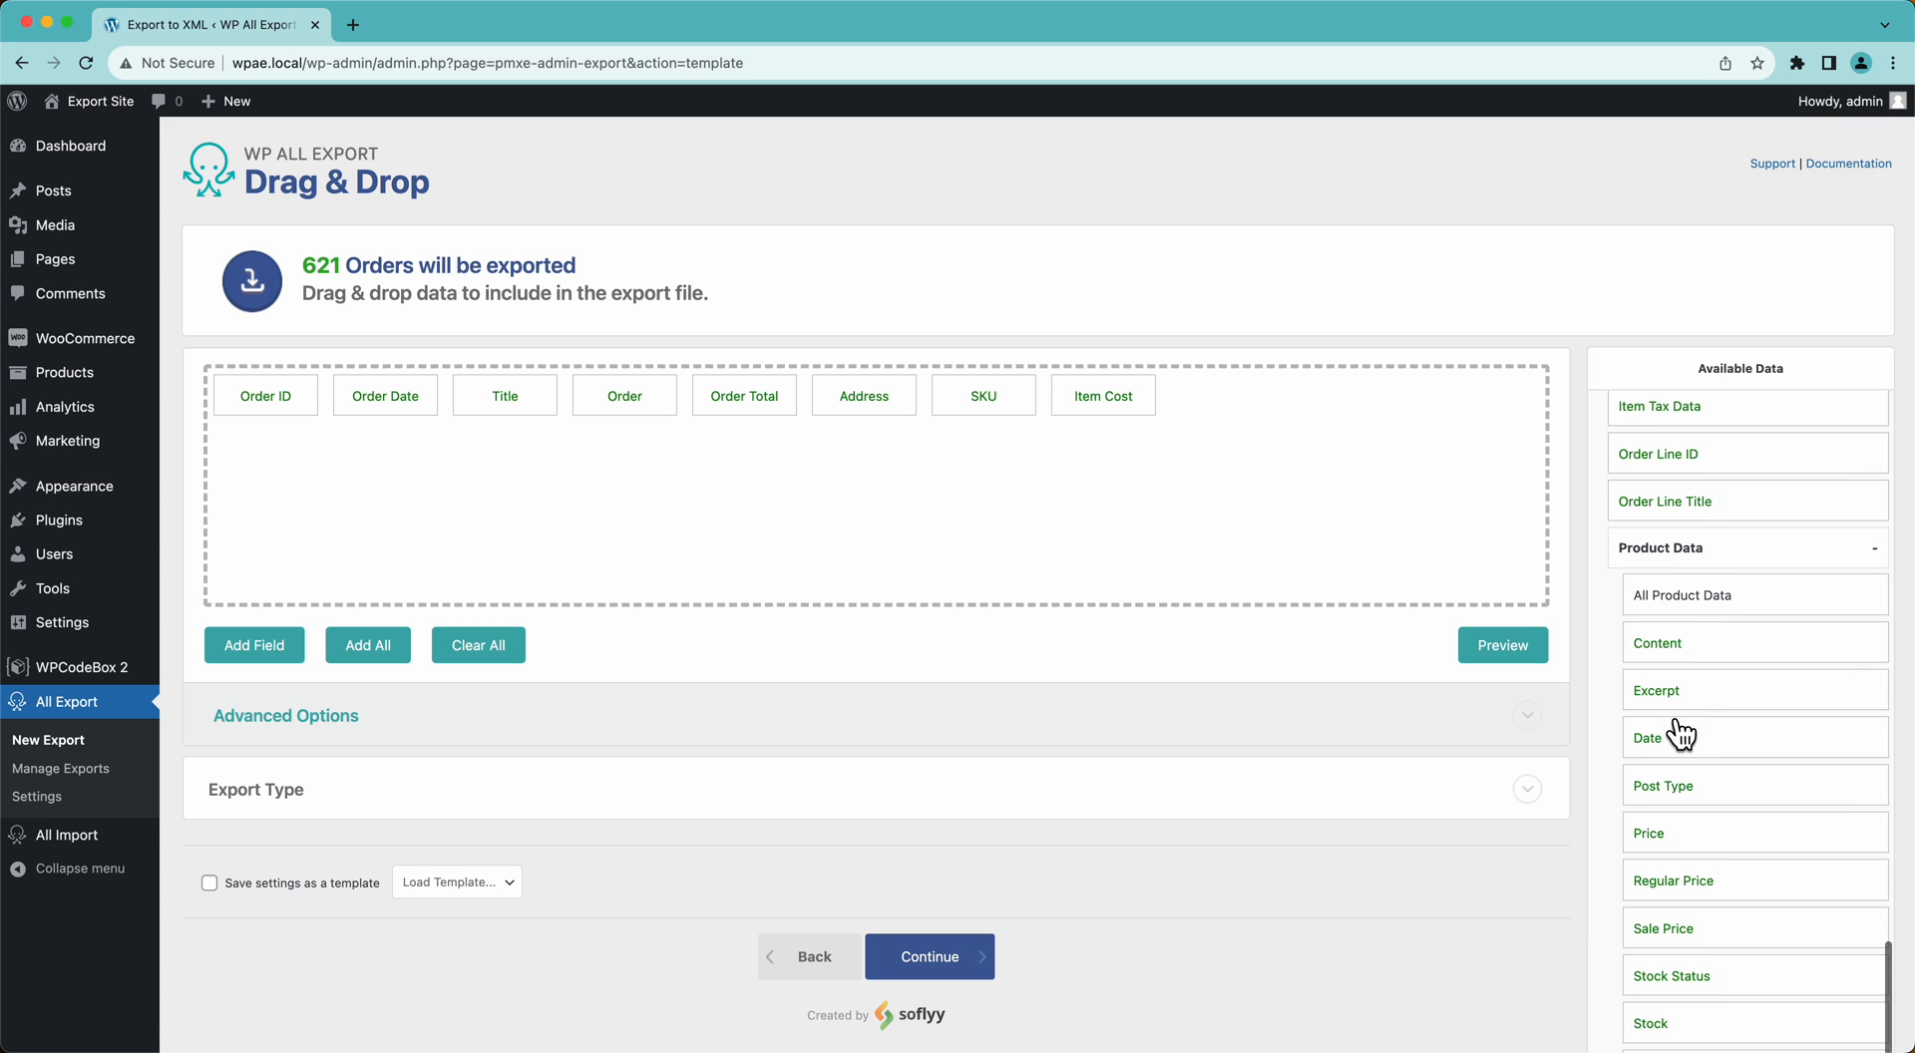
{"action": "scroll", "coordinate": [1681, 735], "scroll_direction": "down", "scroll_amount": 2}
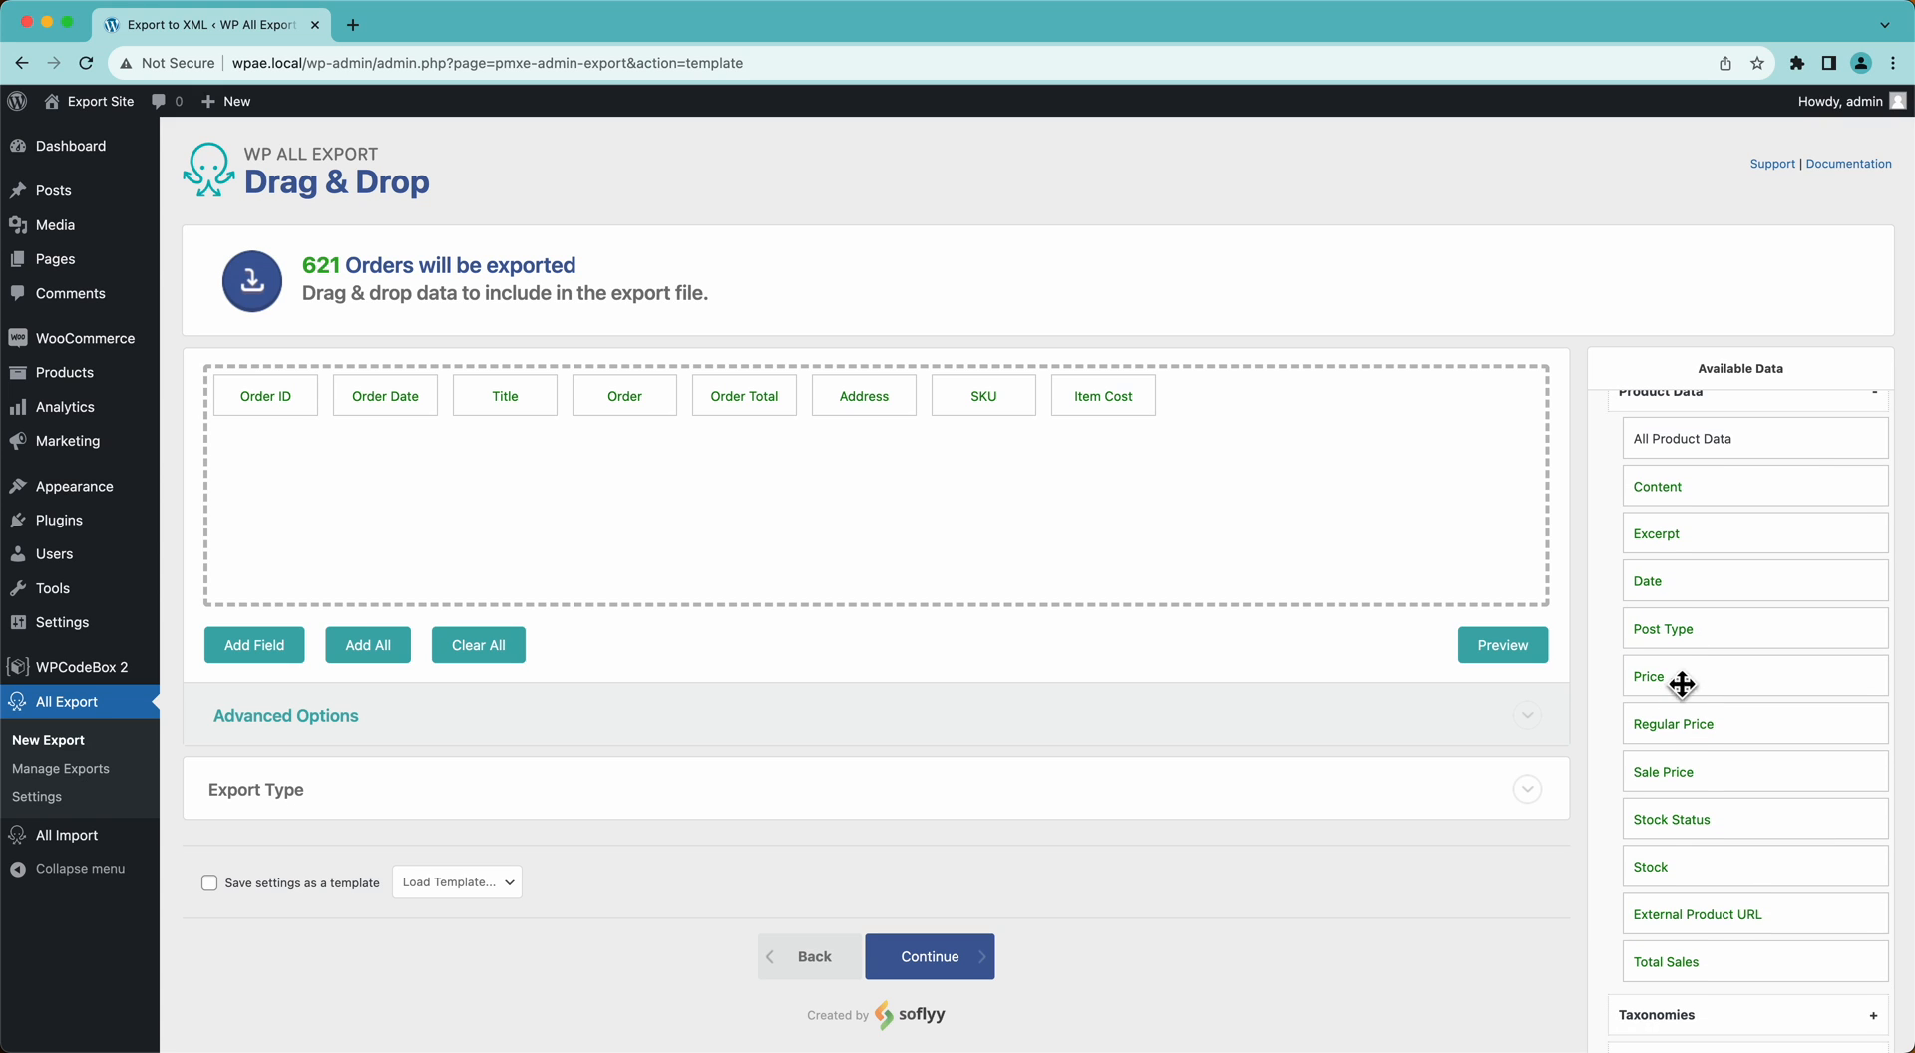
{"action": "left_click_drag", "start_coordinate": [1681, 684], "coordinate": [1426, 498]}
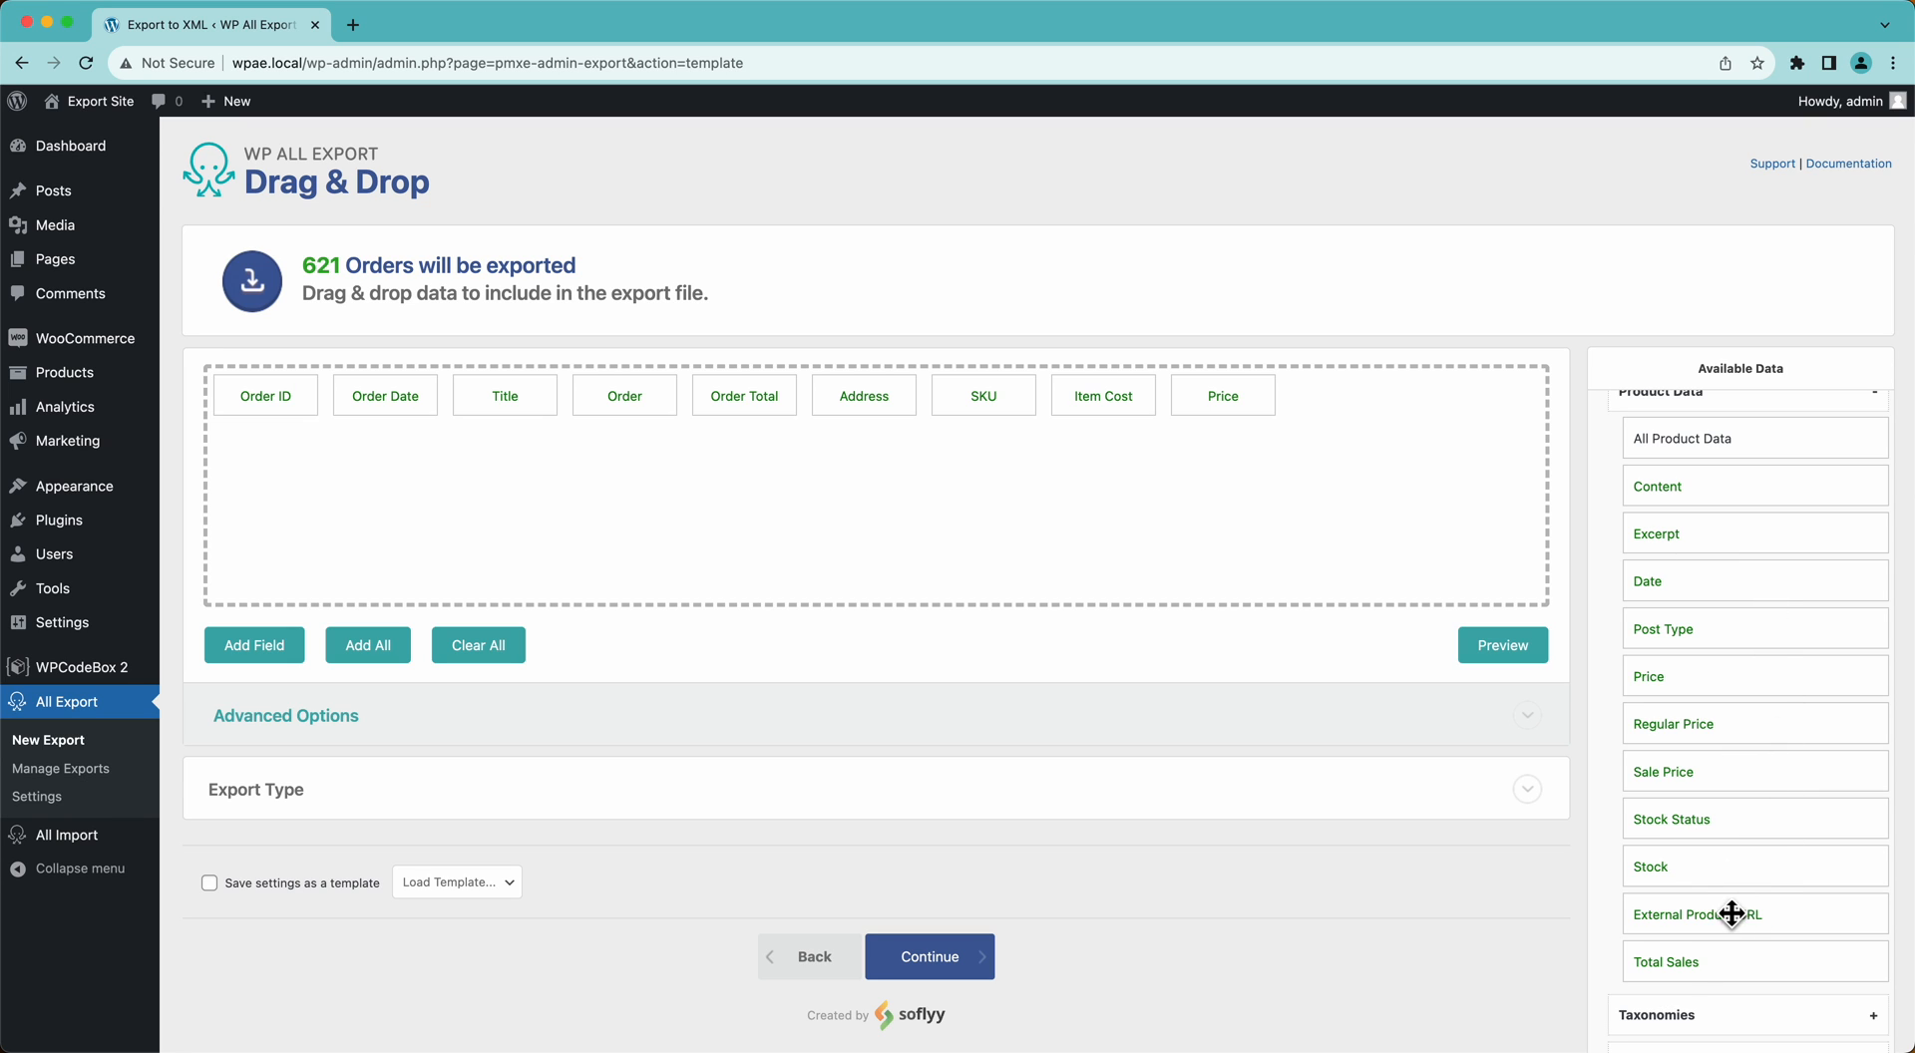
Look through the taxonomies and custom fields available for the ordered products.
{"action": "scroll", "coordinate": [1693, 985], "scroll_direction": "down", "scroll_amount": 3}
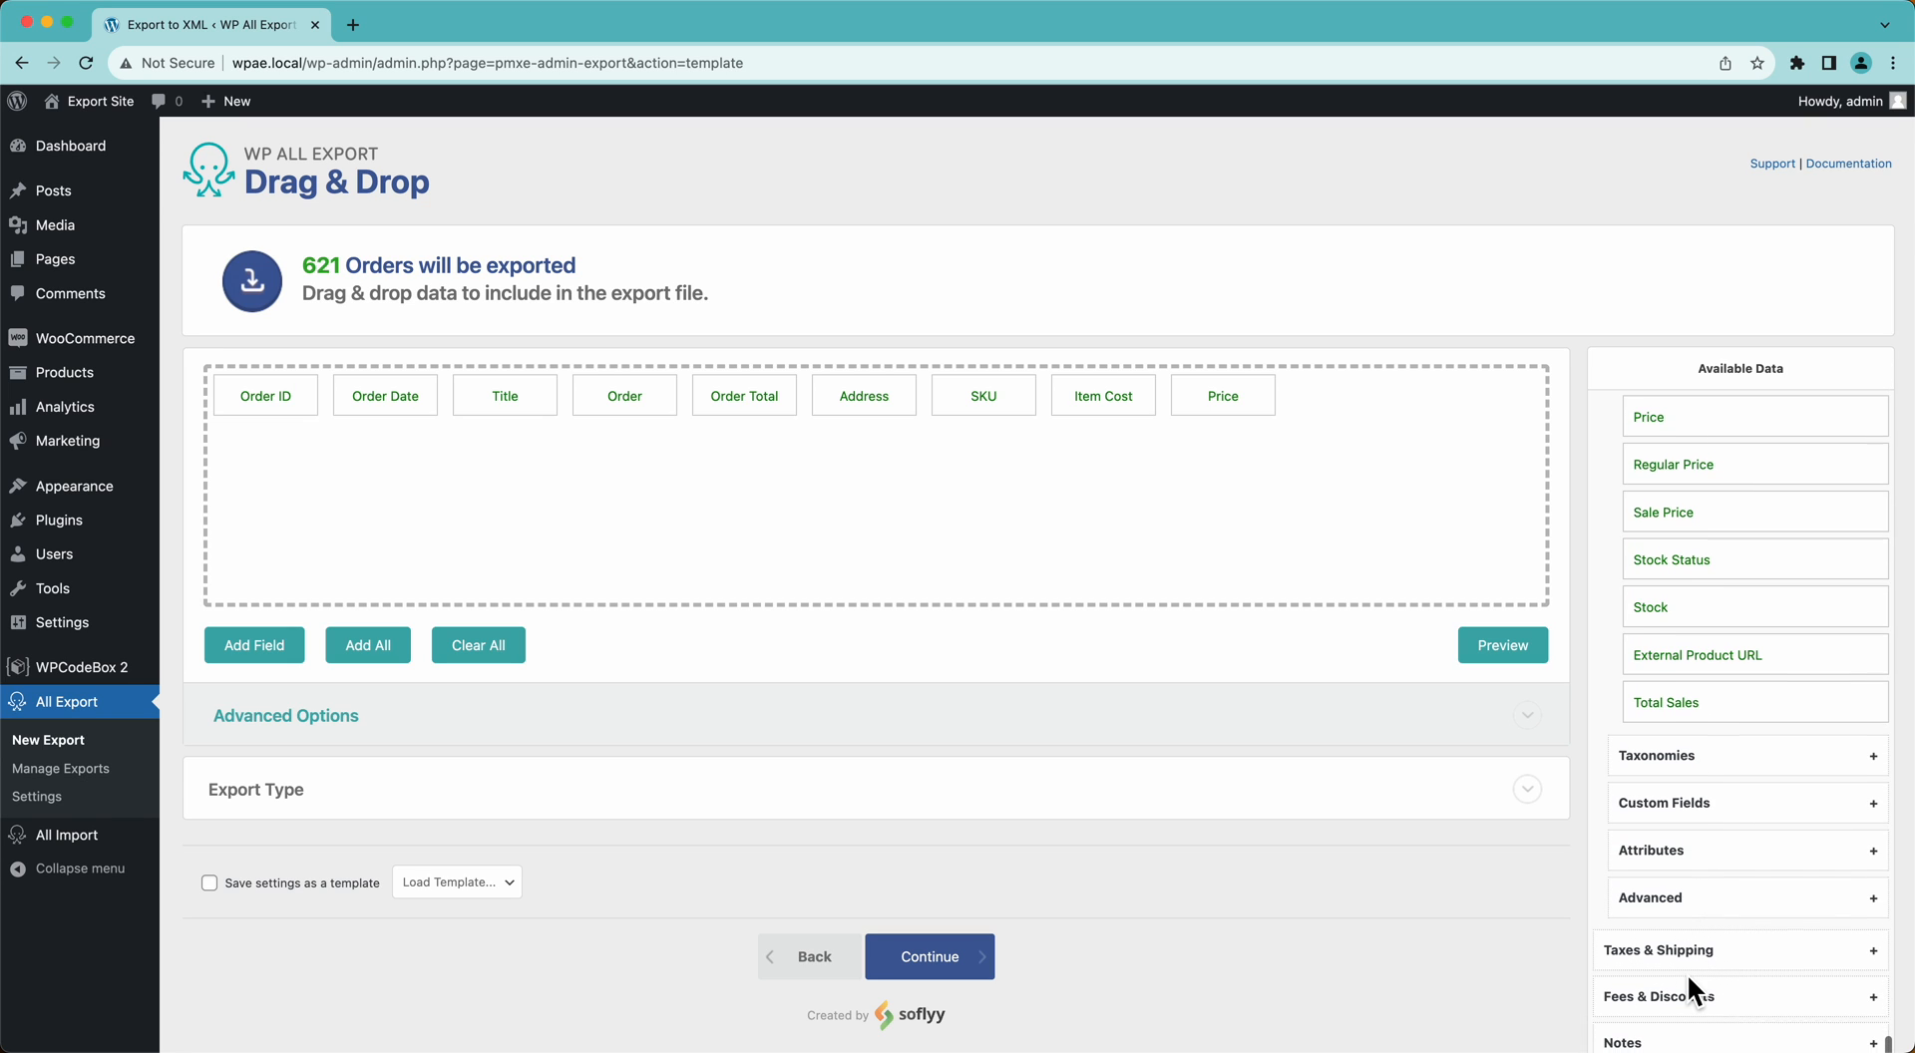
{"action": "scroll", "coordinate": [1700, 655], "scroll_direction": "up", "scroll_amount": 5}
{"action": "scroll", "coordinate": [1701, 663], "scroll_direction": "down", "scroll_amount": 5}
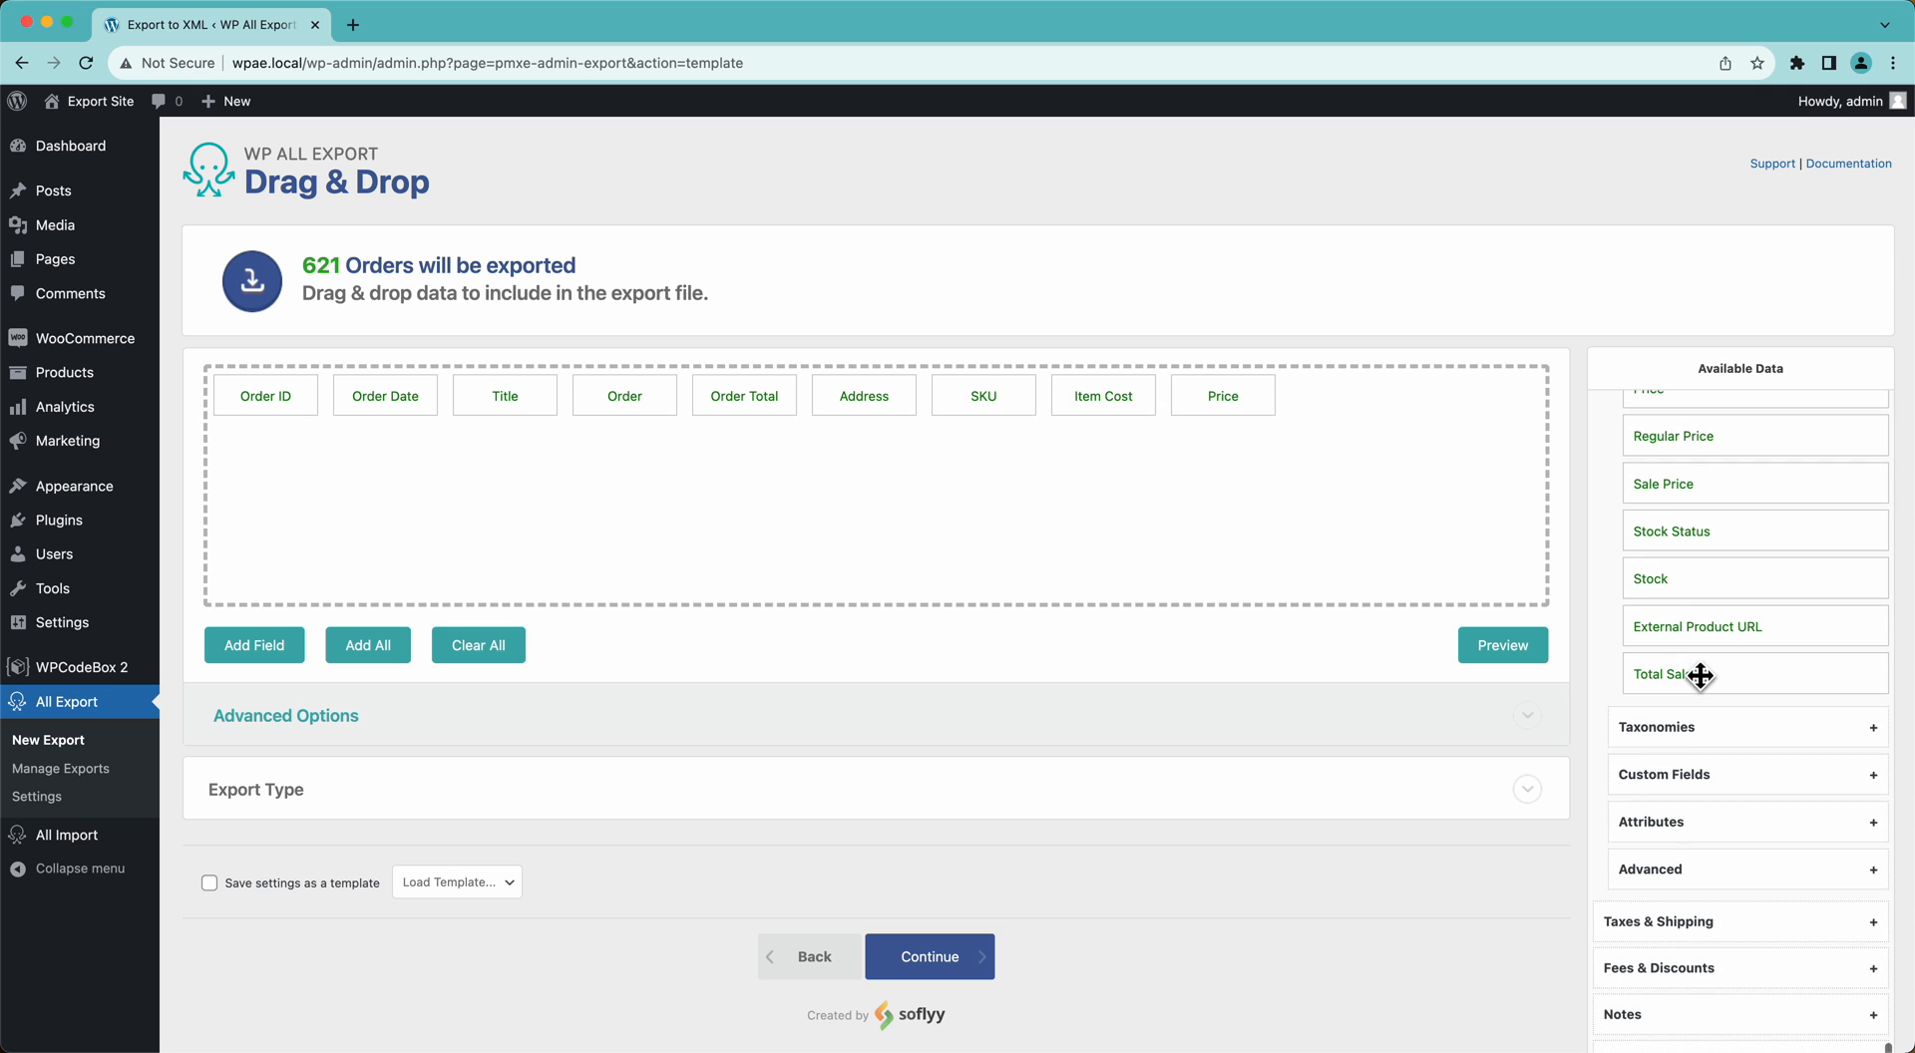
{"action": "scroll", "coordinate": [1700, 675], "scroll_direction": "down", "scroll_amount": 1}
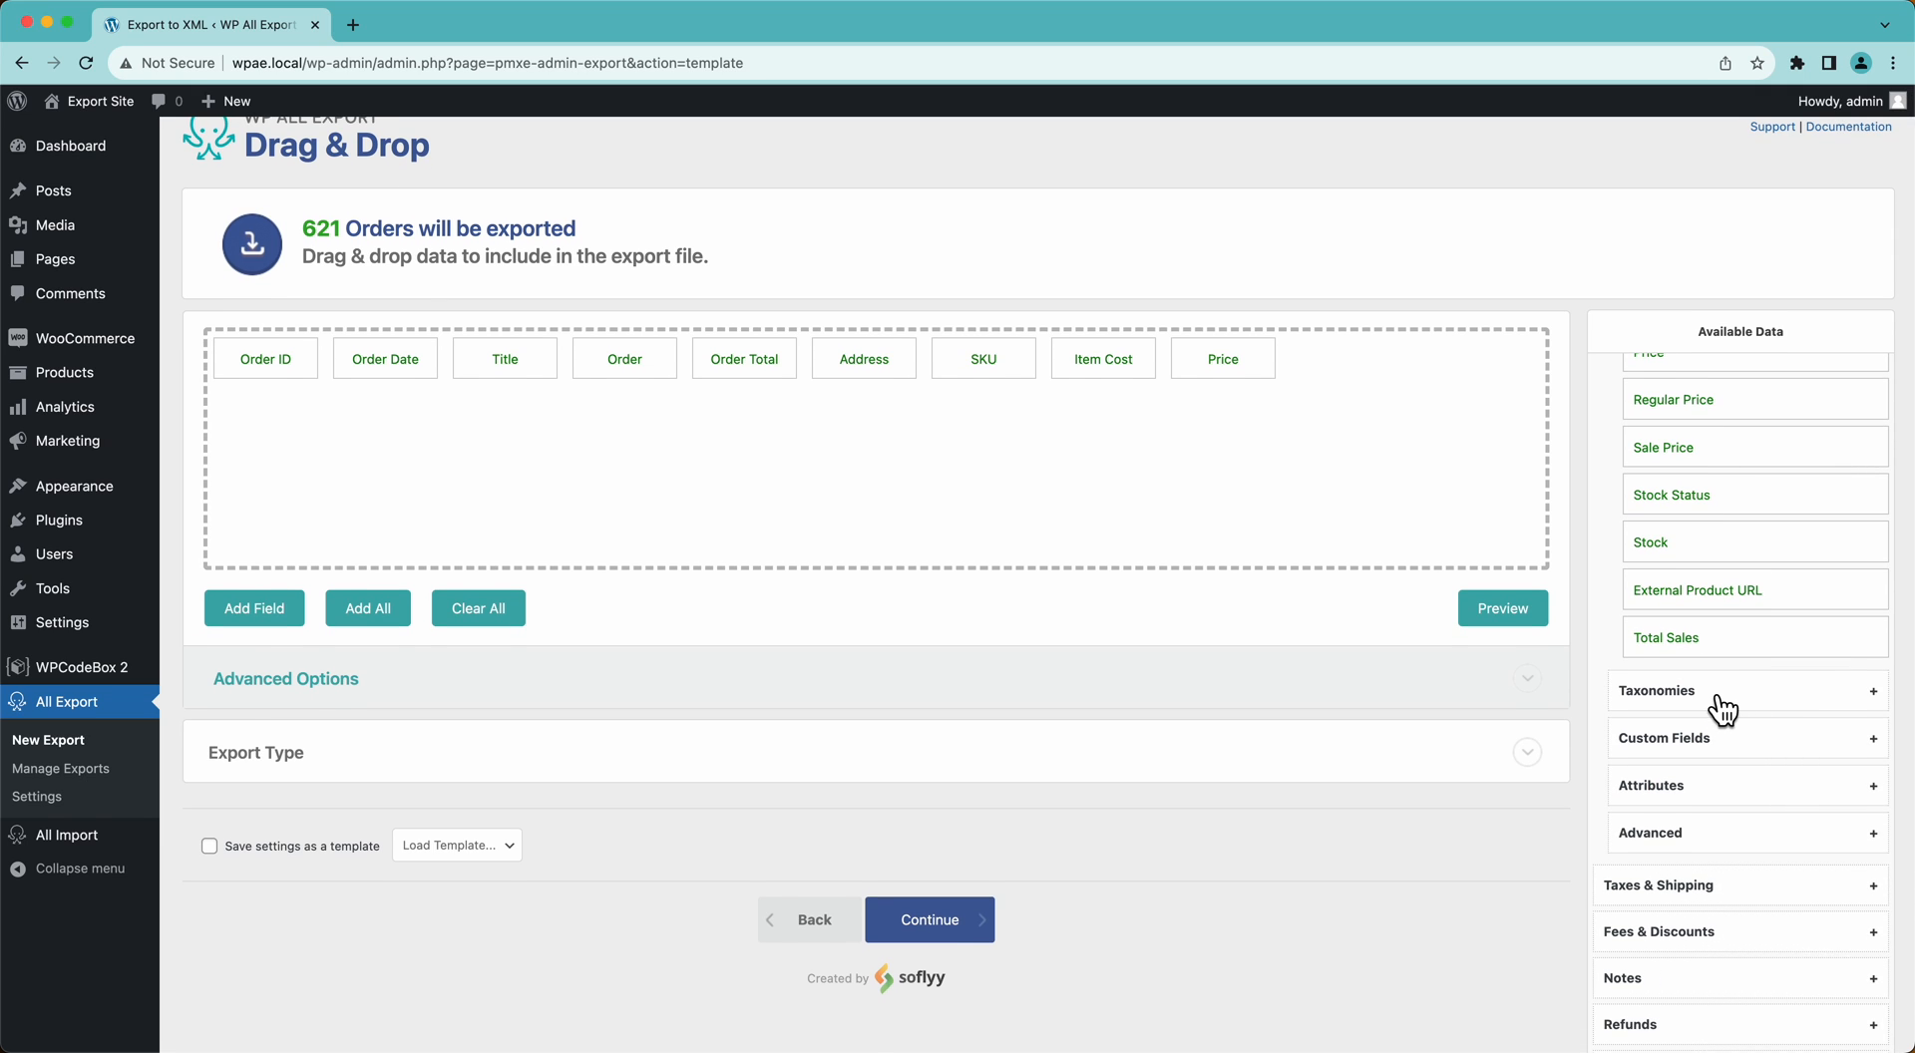
{"action": "left_click", "coordinate": [1720, 703]}
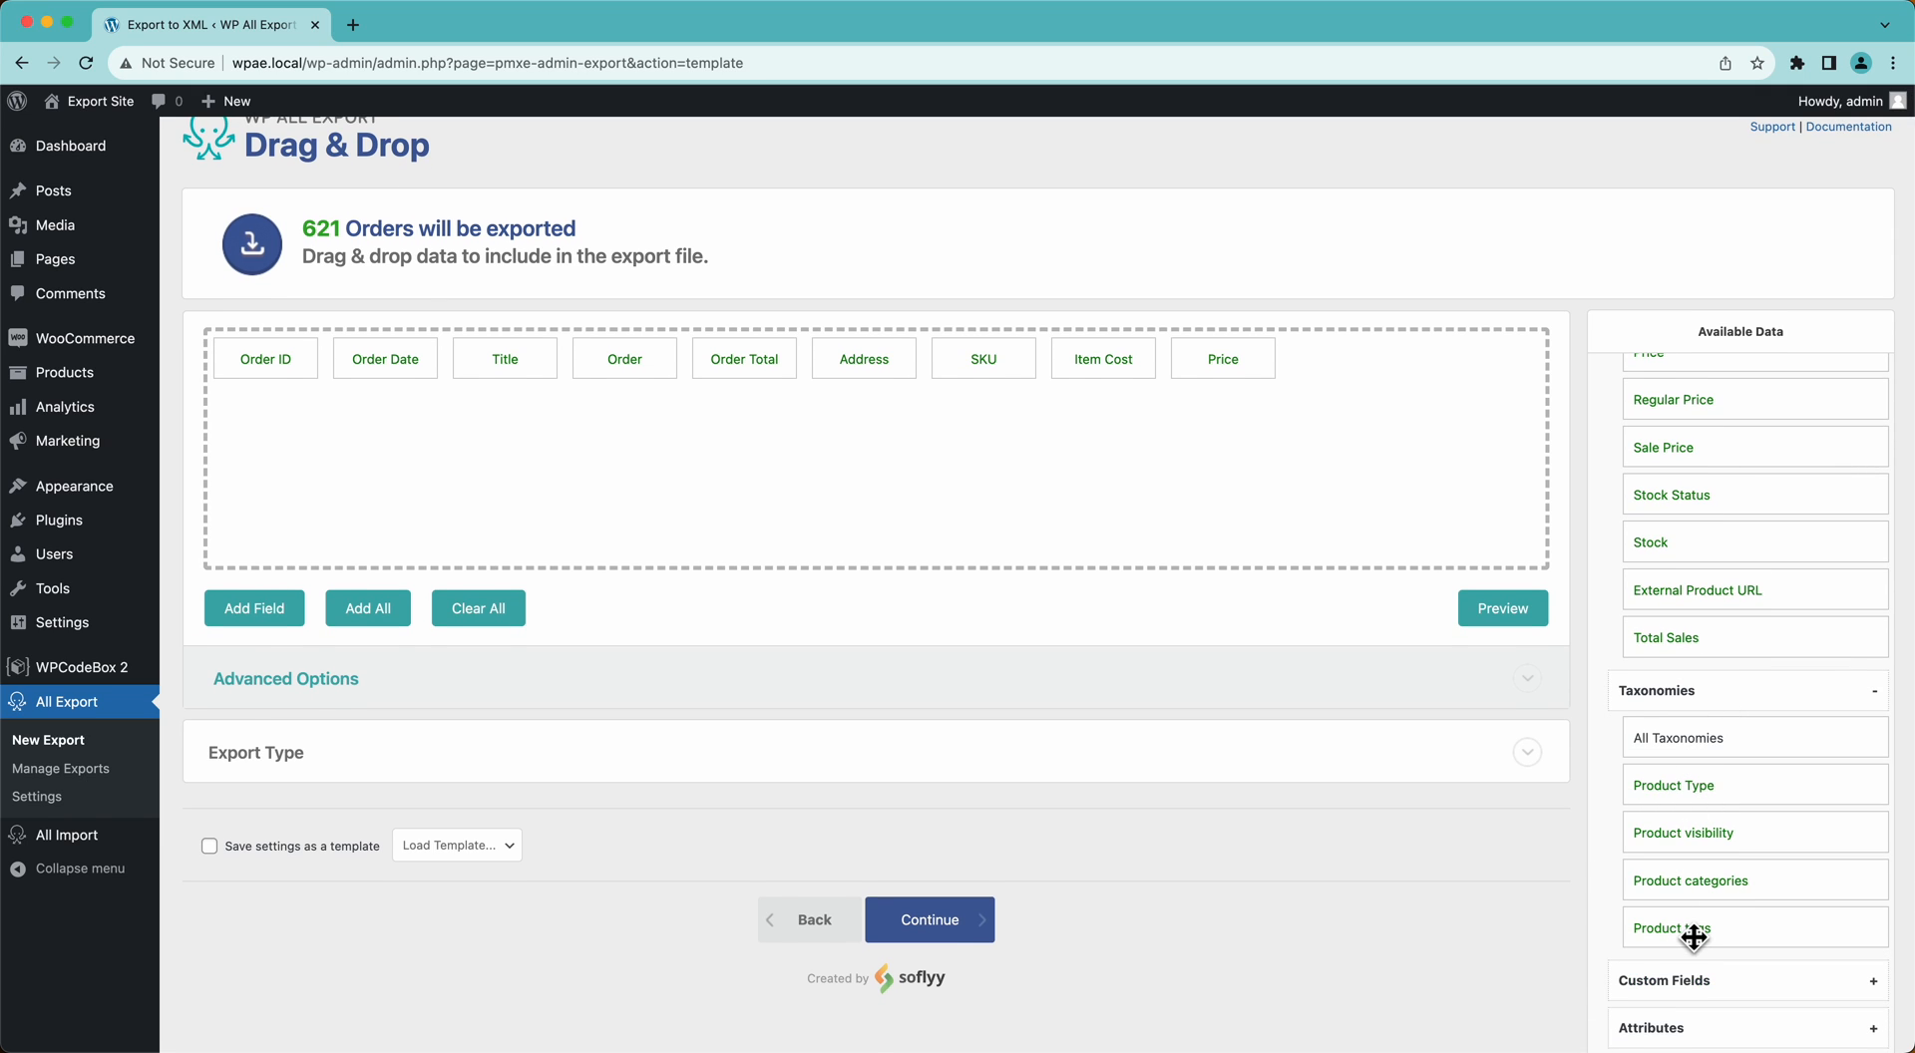
{"action": "scroll", "coordinate": [1692, 932], "scroll_direction": "down", "scroll_amount": 3}
{"action": "left_click", "coordinate": [1661, 738]}
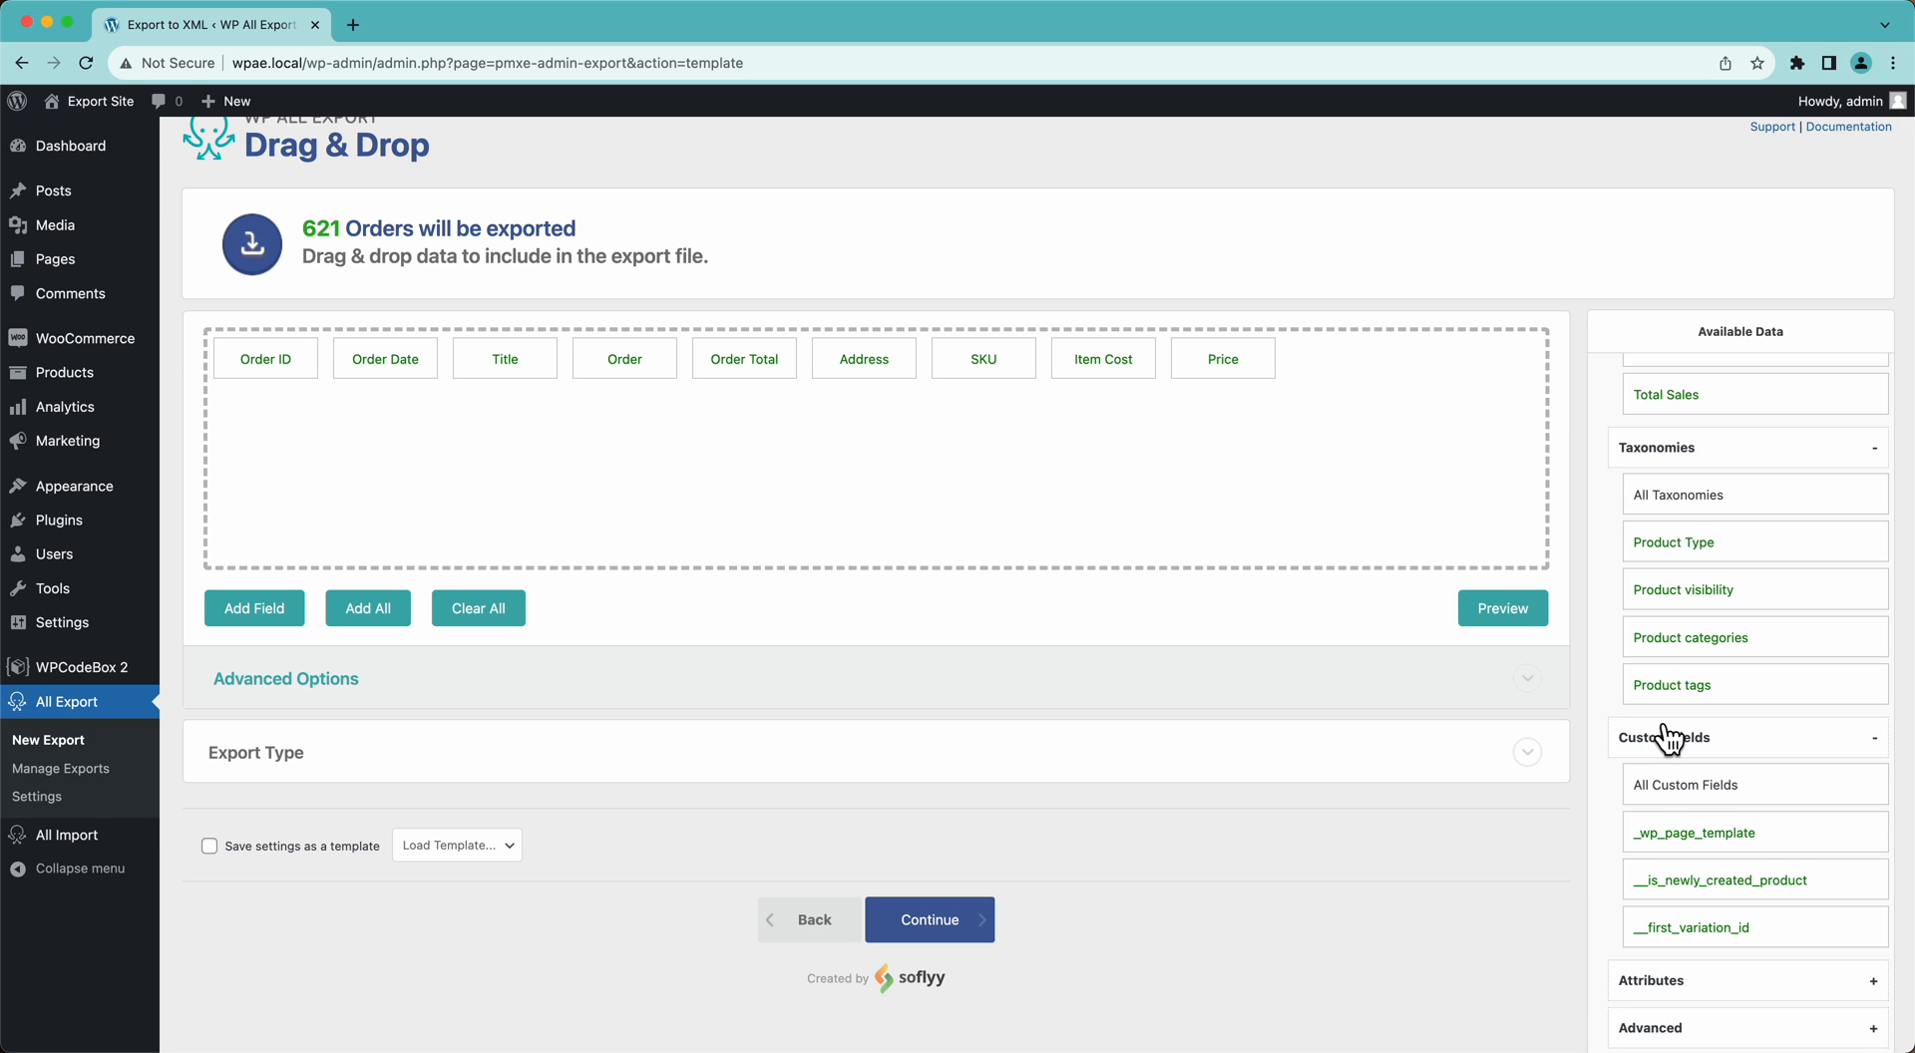
Add the attributes Product Size and Product Color as export columns after Price and preview the first 10 orders.
{"action": "scroll", "coordinate": [1665, 738], "scroll_direction": "down", "scroll_amount": 2}
{"action": "left_click", "coordinate": [1672, 797]}
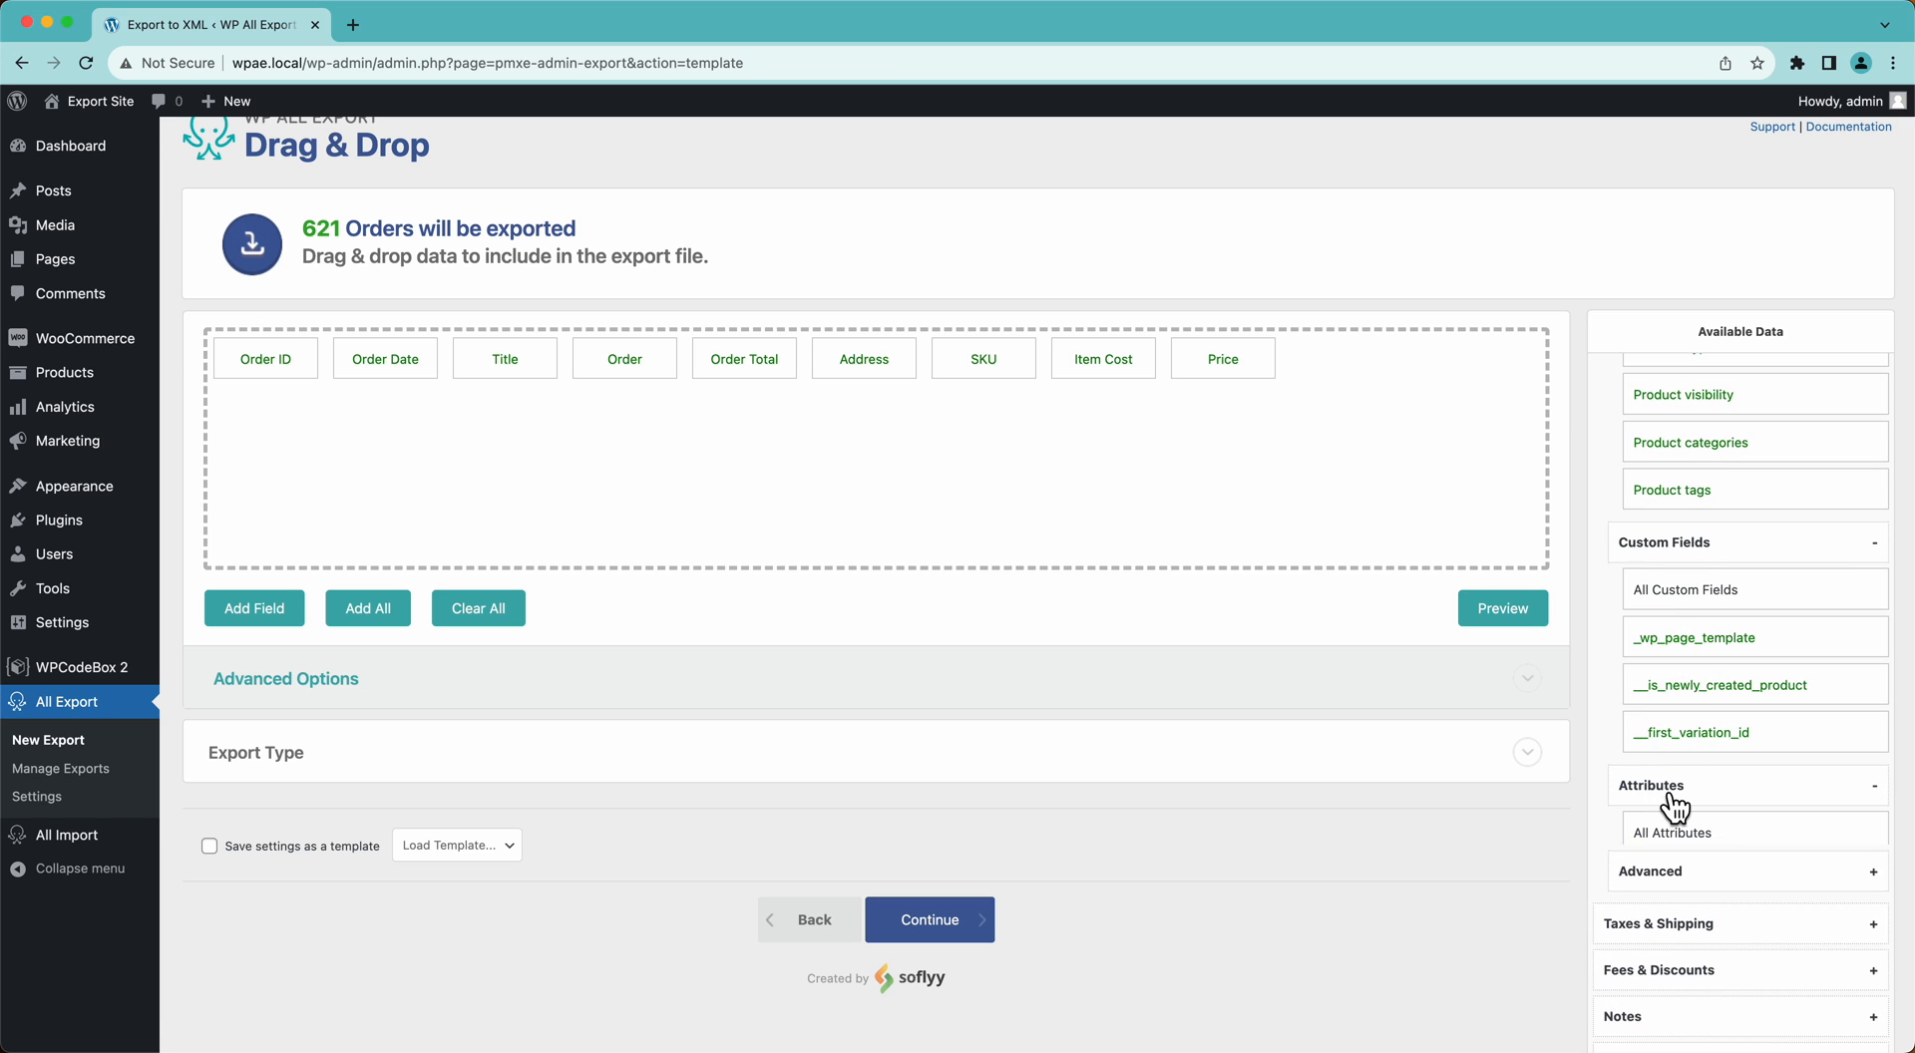
{"action": "scroll", "coordinate": [1676, 807], "scroll_direction": "down", "scroll_amount": 1}
{"action": "scroll", "coordinate": [1672, 806], "scroll_direction": "down", "scroll_amount": 2}
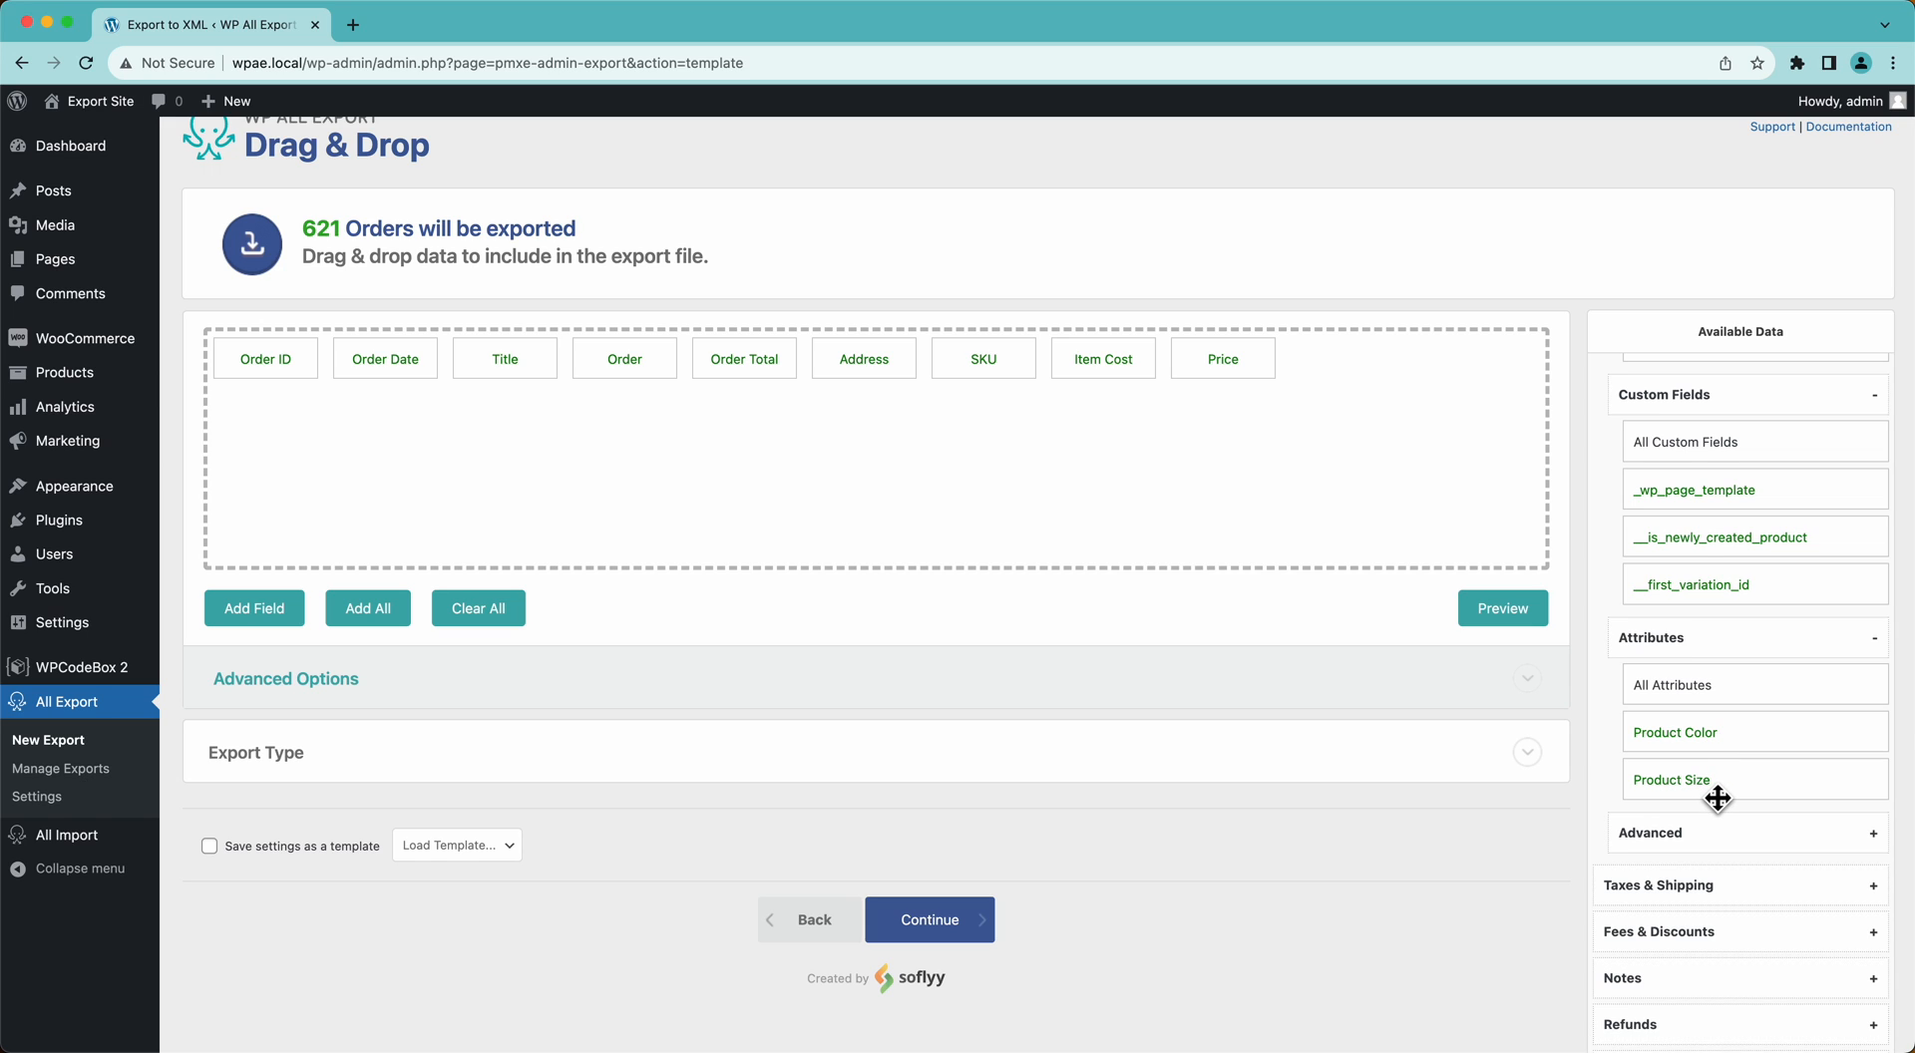
{"action": "left_click_drag", "start_coordinate": [1717, 798], "coordinate": [1388, 411]}
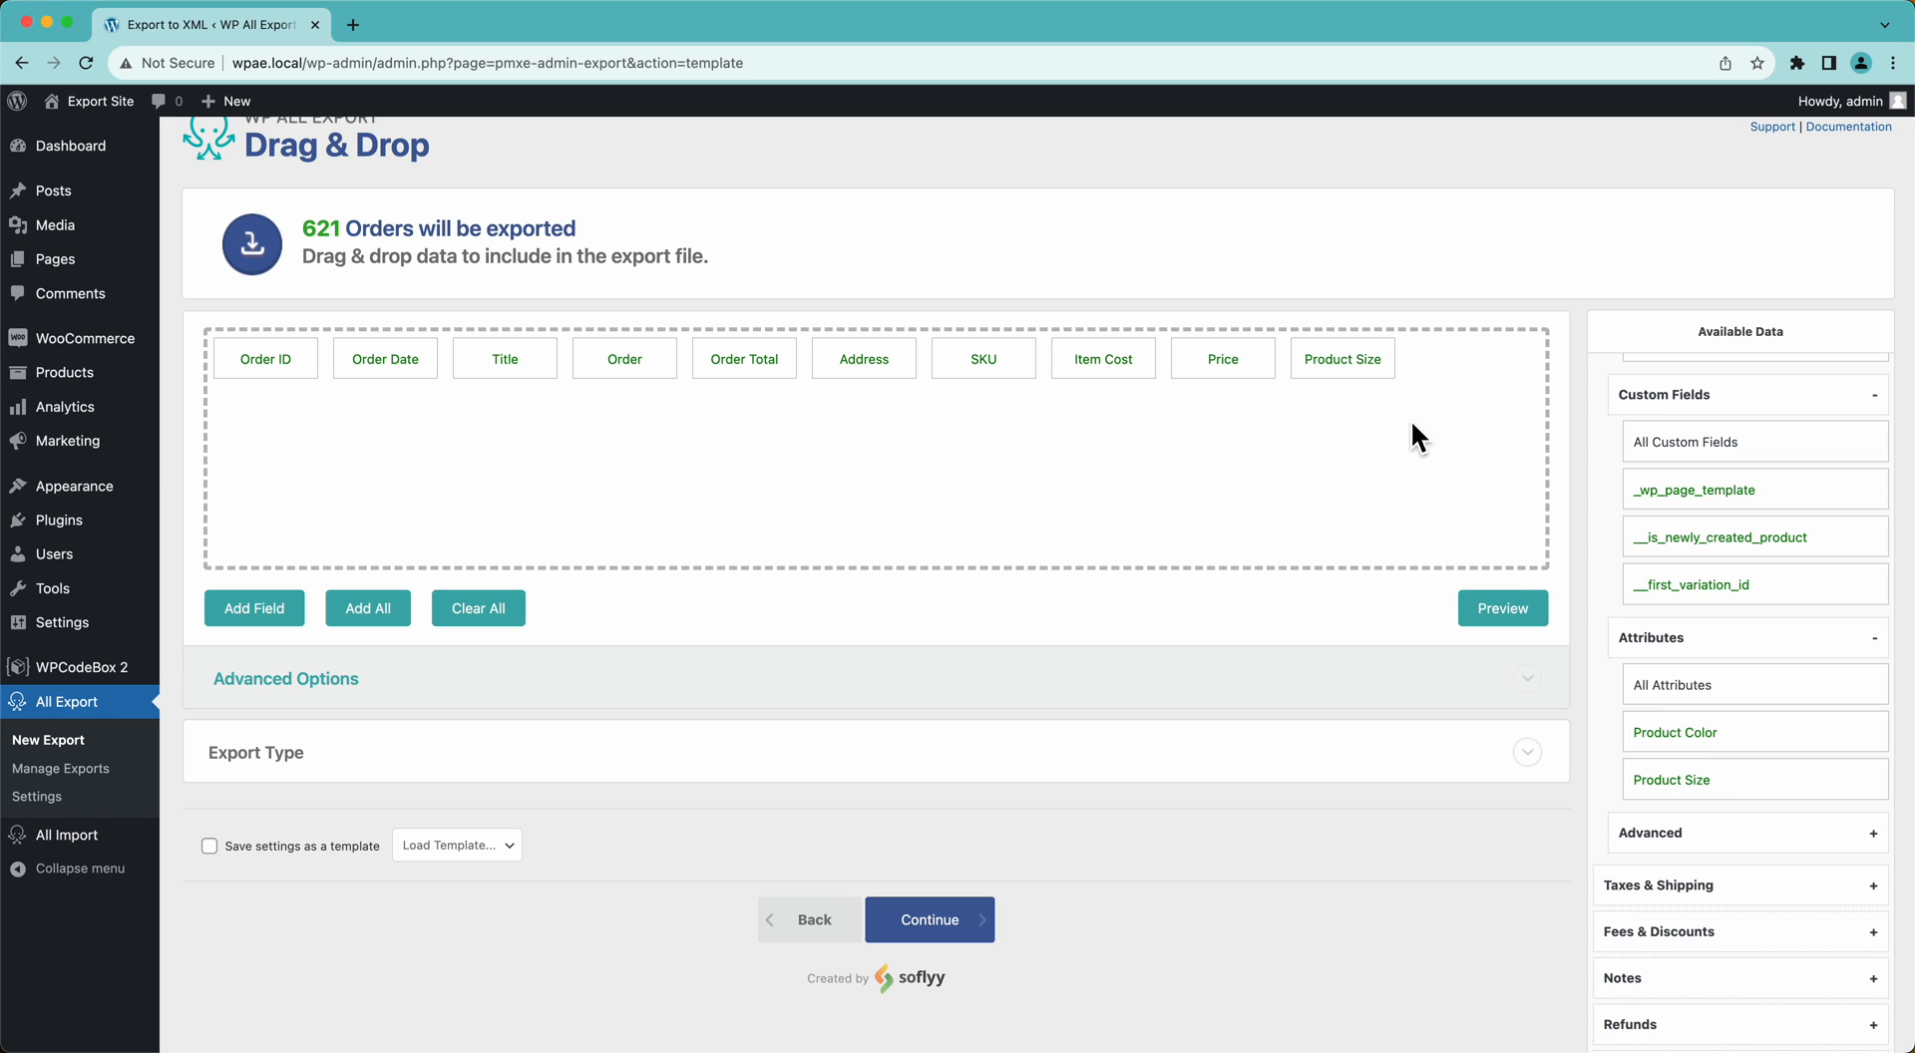
{"action": "left_click_drag", "start_coordinate": [1695, 749], "coordinate": [1442, 403]}
{"action": "left_click", "coordinate": [1483, 616]}
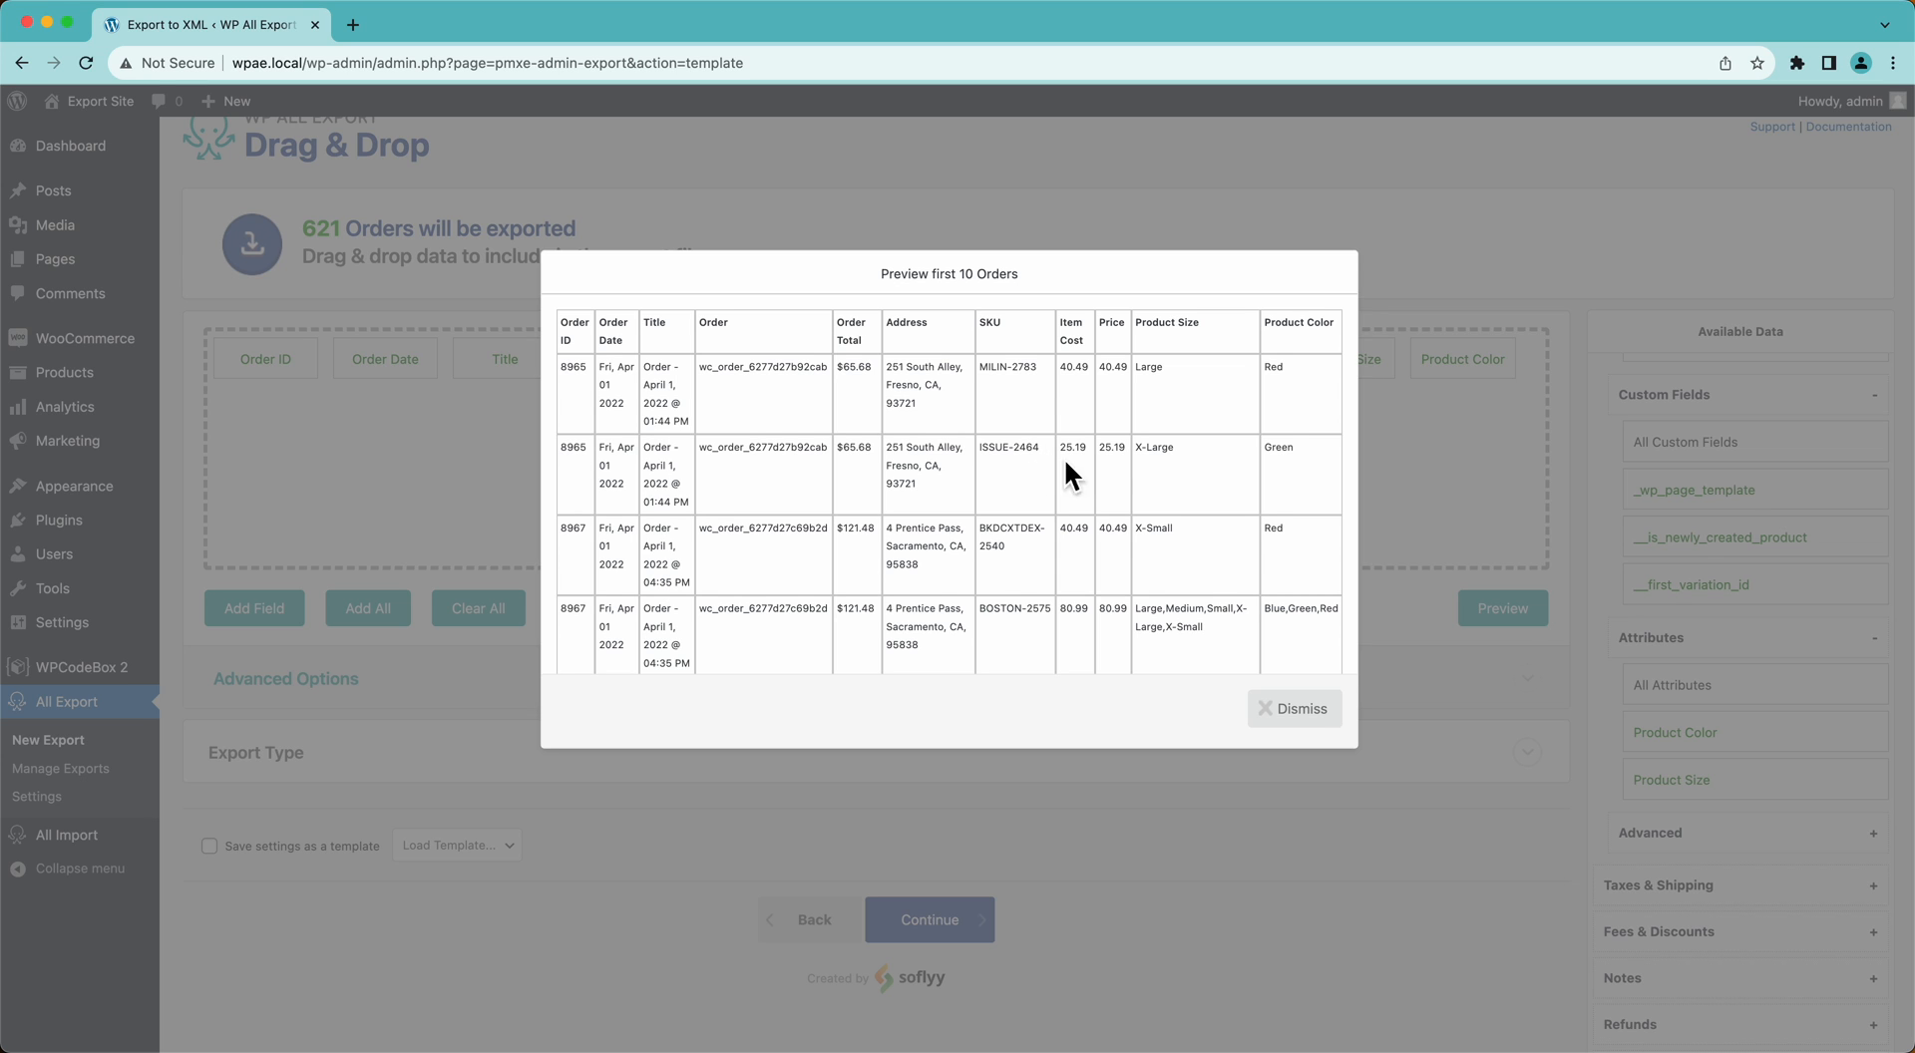
{"action": "left_click", "coordinate": [1272, 708]}
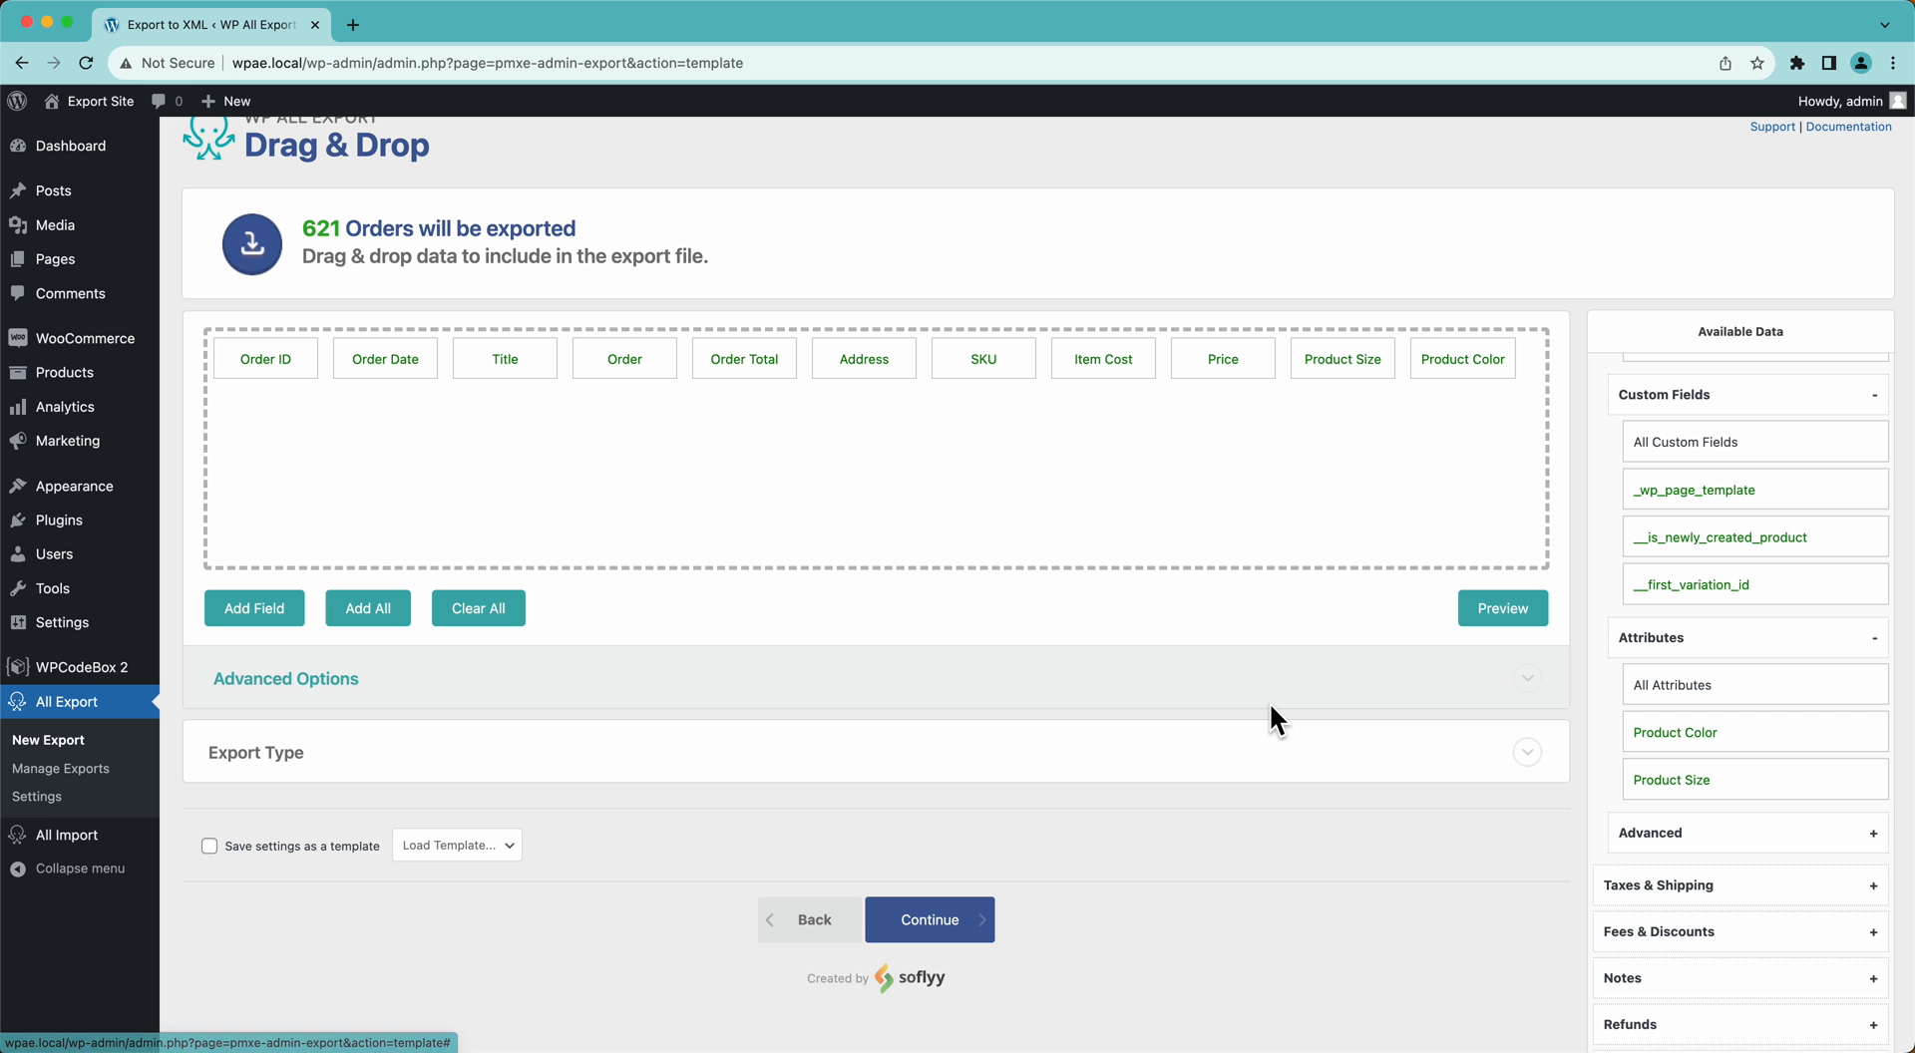
Disable displaying each product in its own row in the advanced export options and preview the first 10 orders.
{"action": "left_click", "coordinate": [245, 674]}
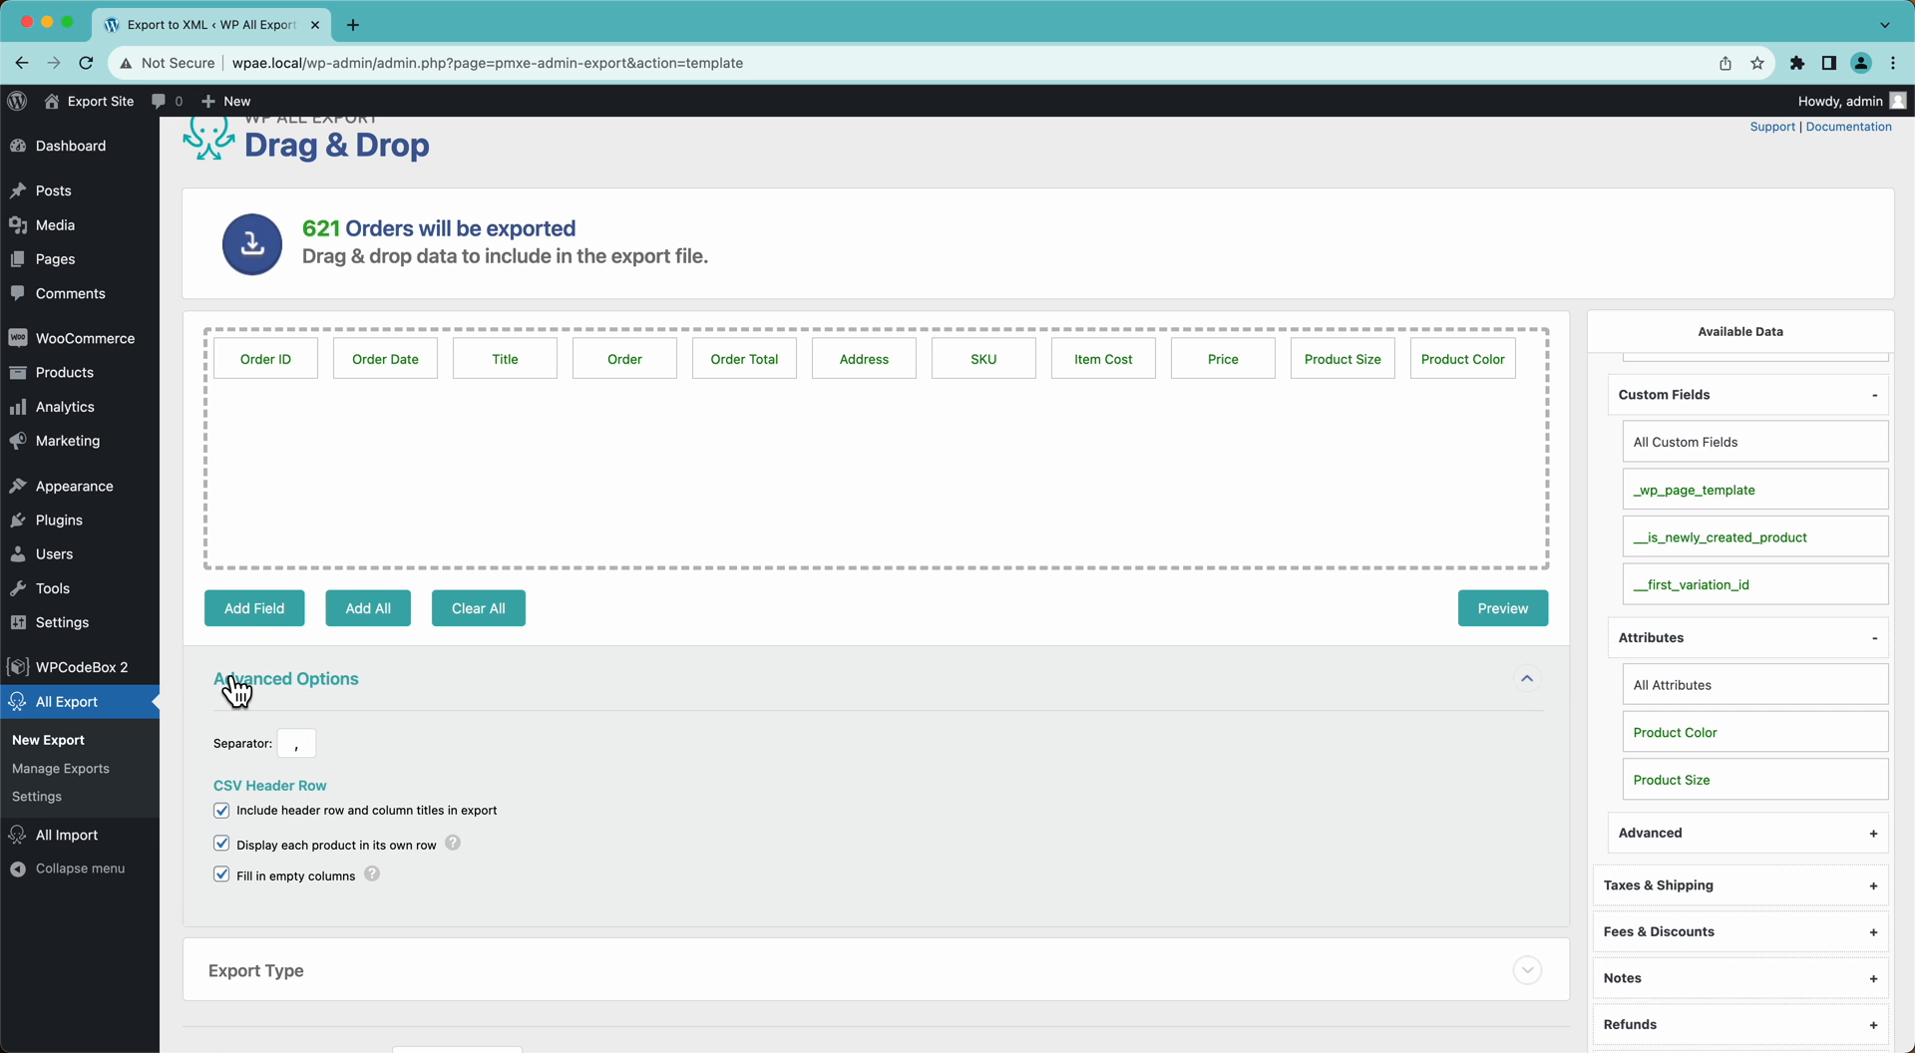
{"action": "left_click", "coordinate": [221, 845]}
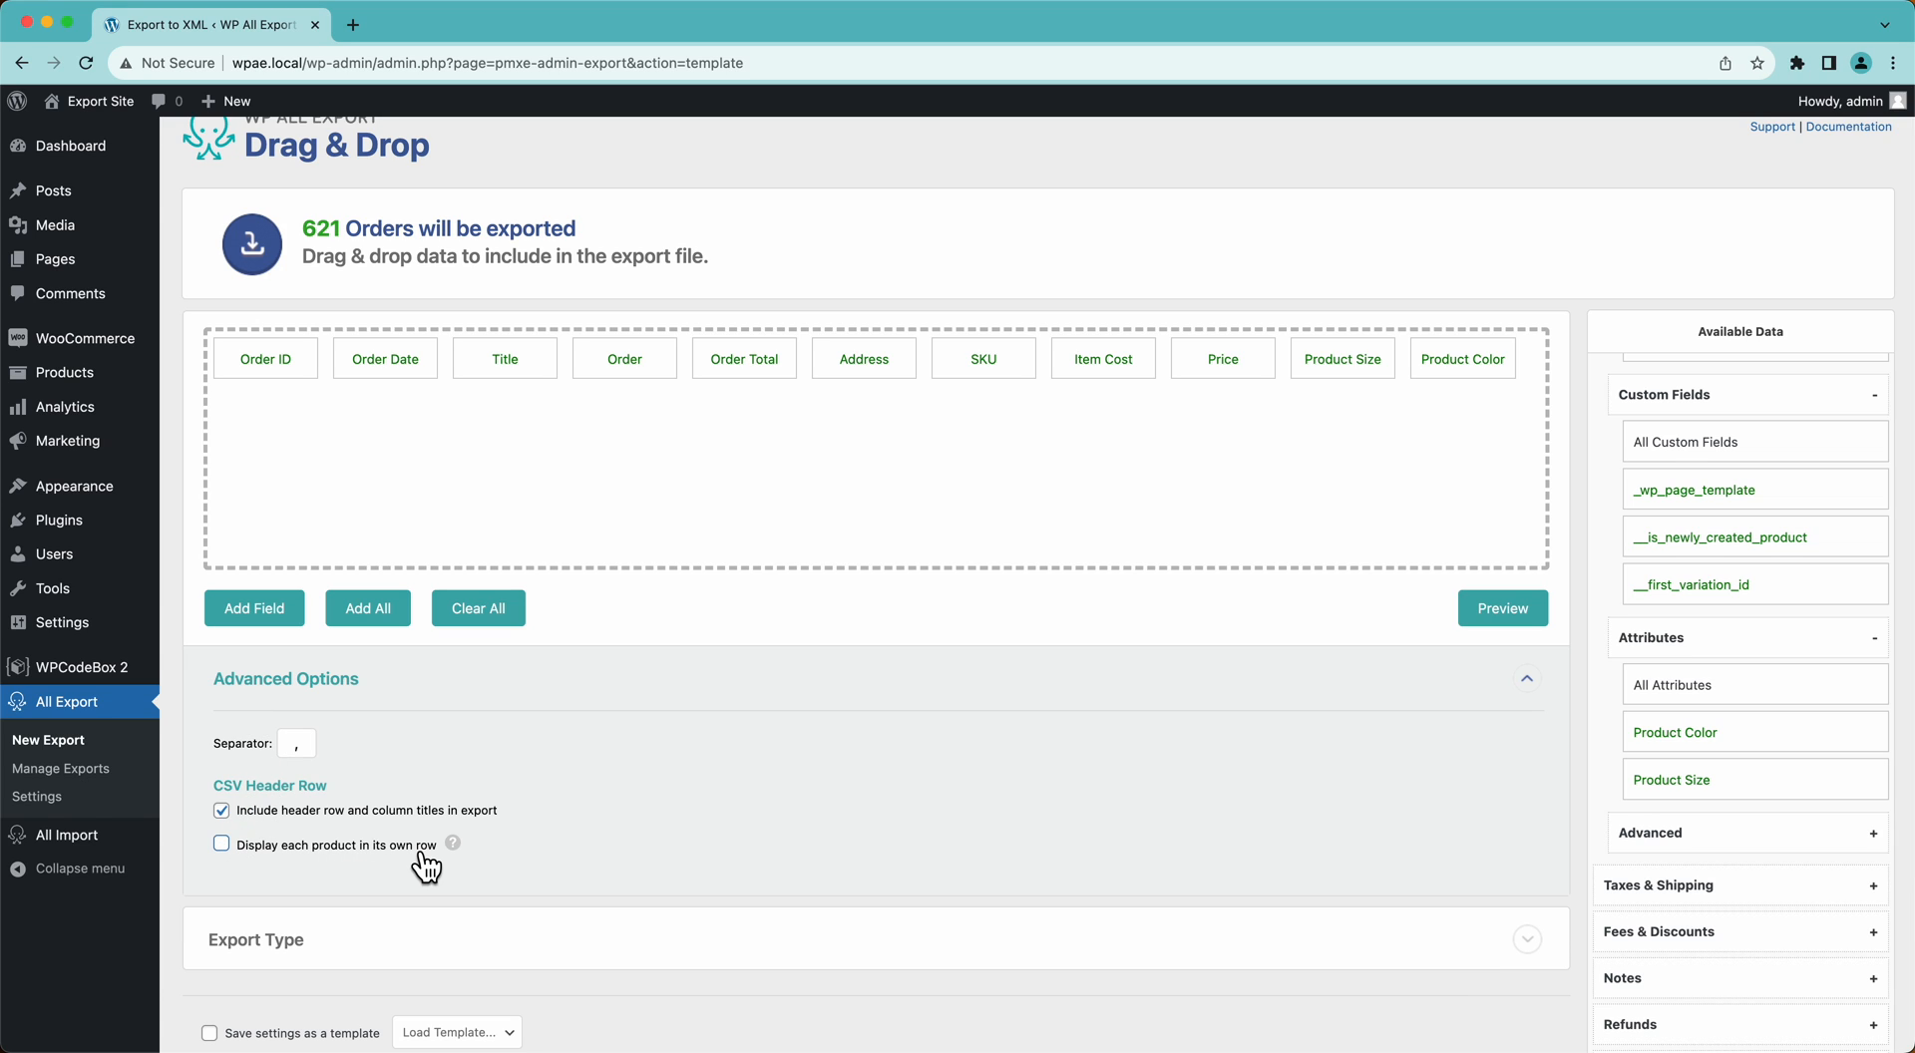
{"action": "mouse_move", "coordinate": [452, 845]}
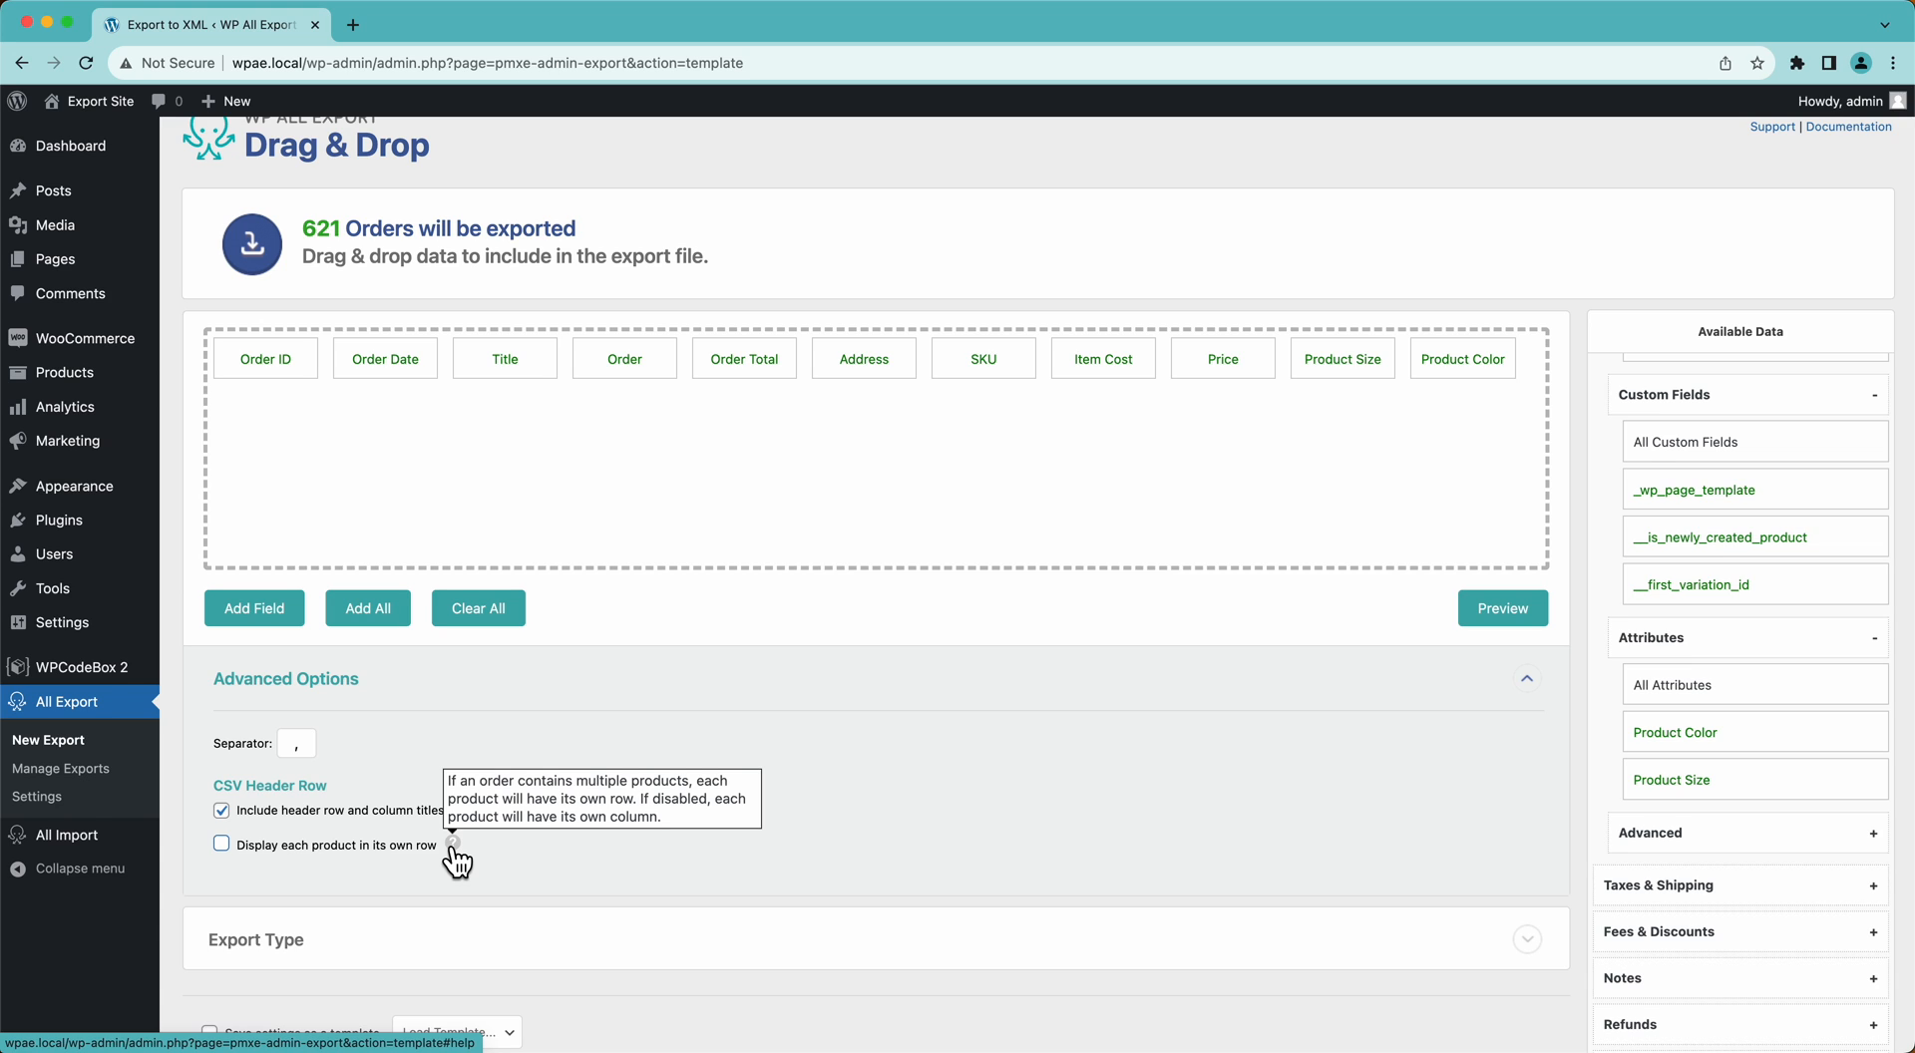
{"action": "left_click", "coordinate": [1495, 610]}
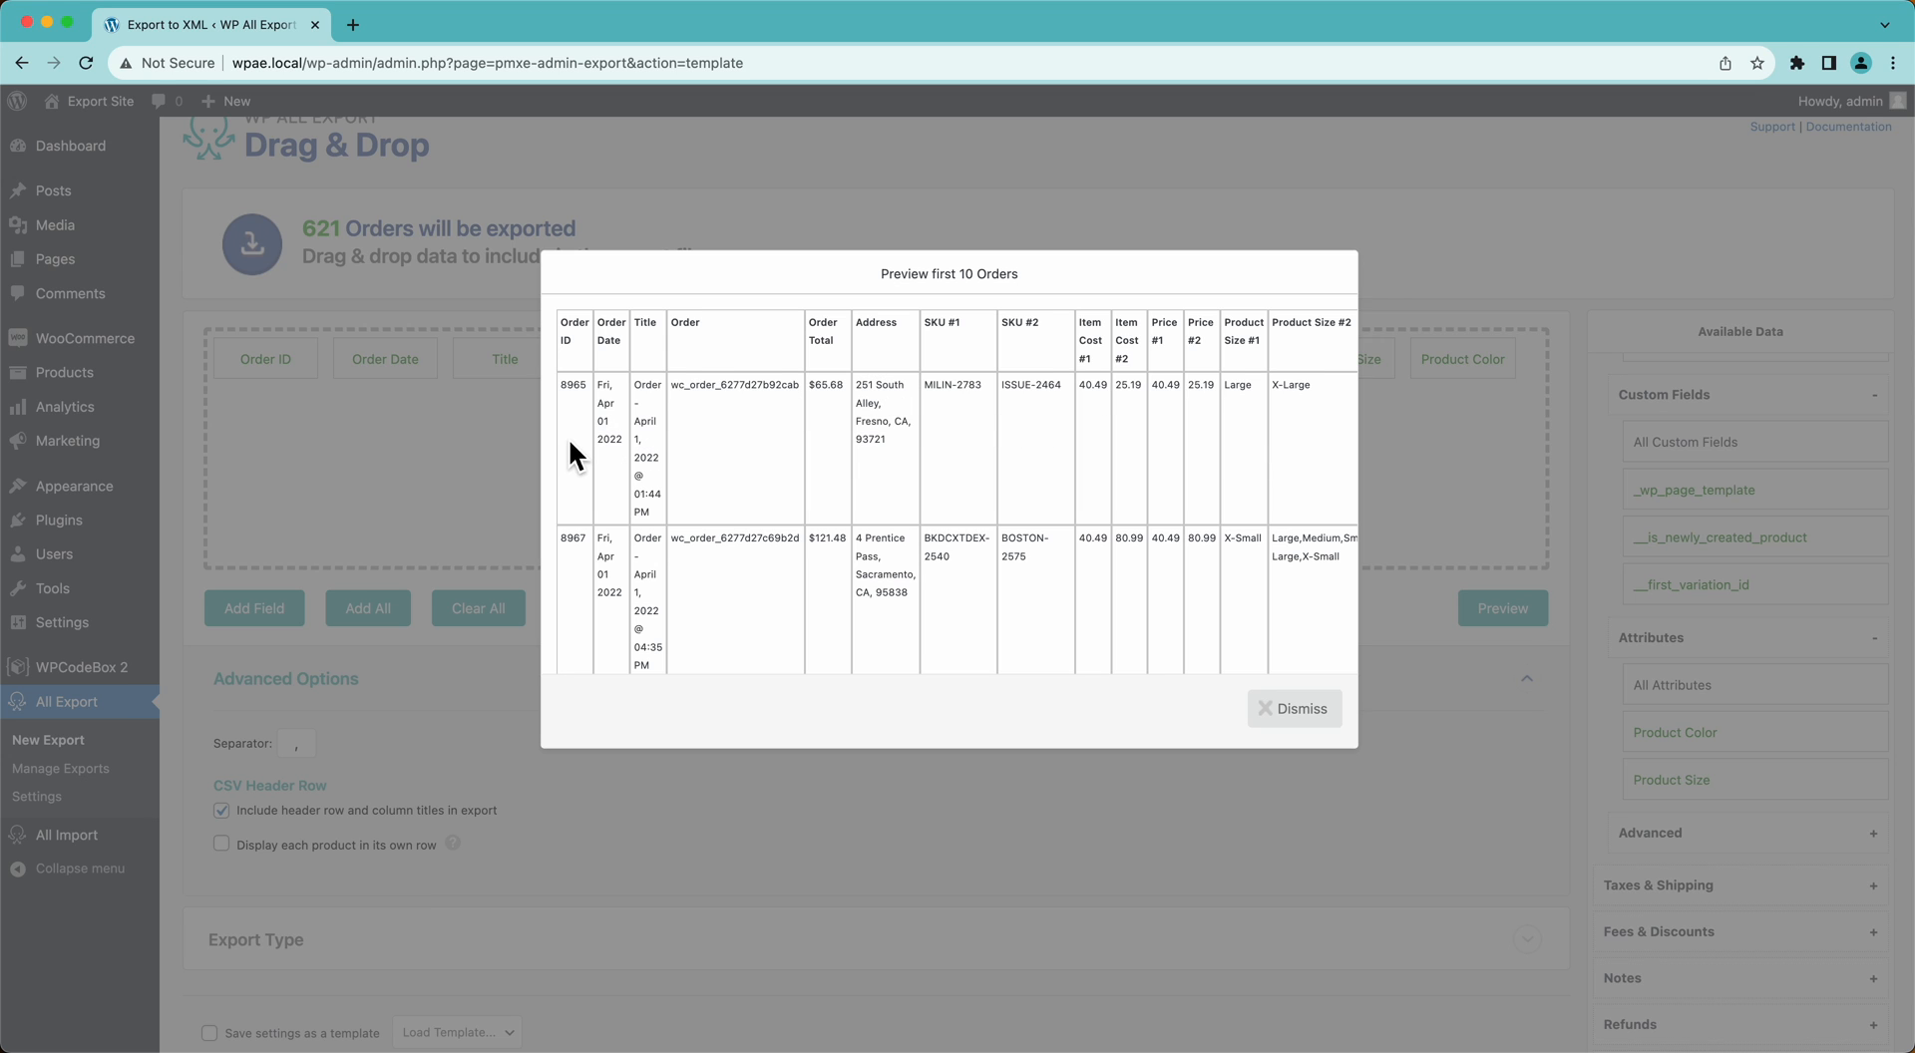
{"action": "scroll", "coordinate": [1008, 510], "scroll_direction": "down", "scroll_amount": 10}
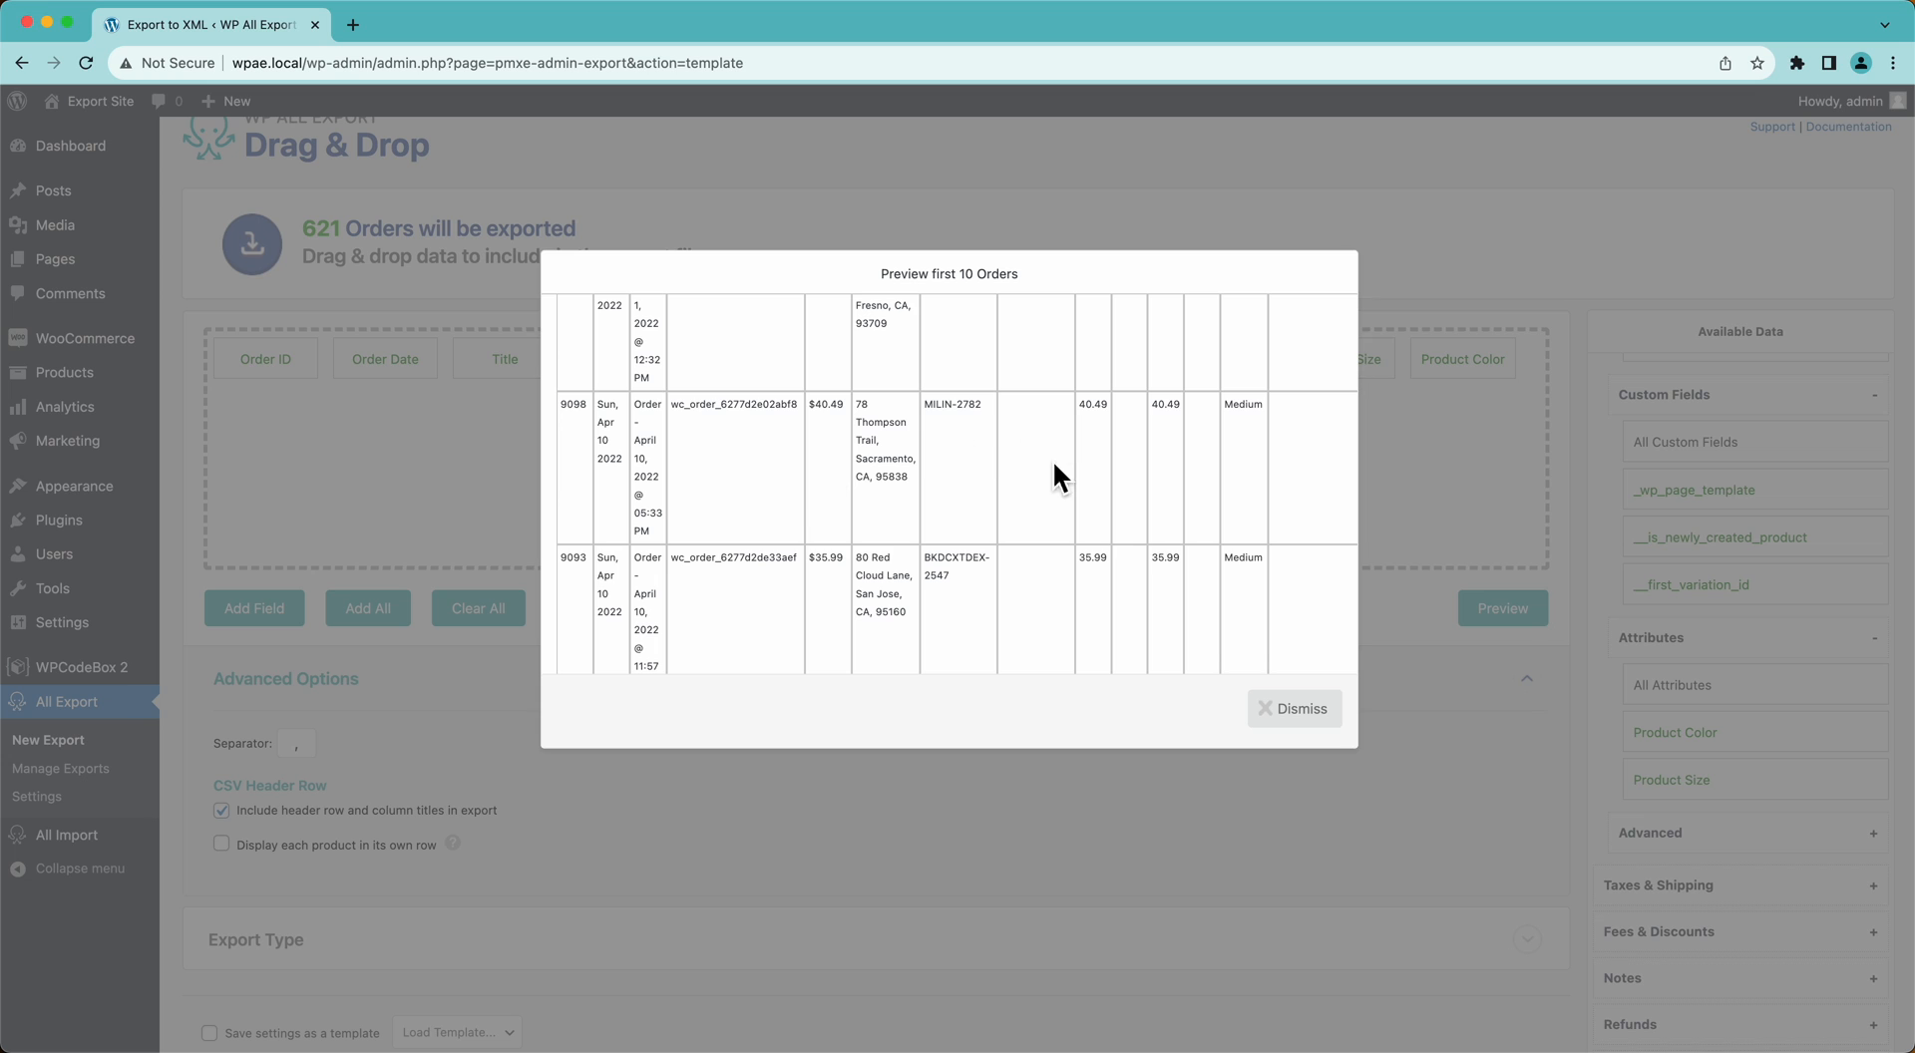
{"action": "left_click", "coordinate": [1318, 714]}
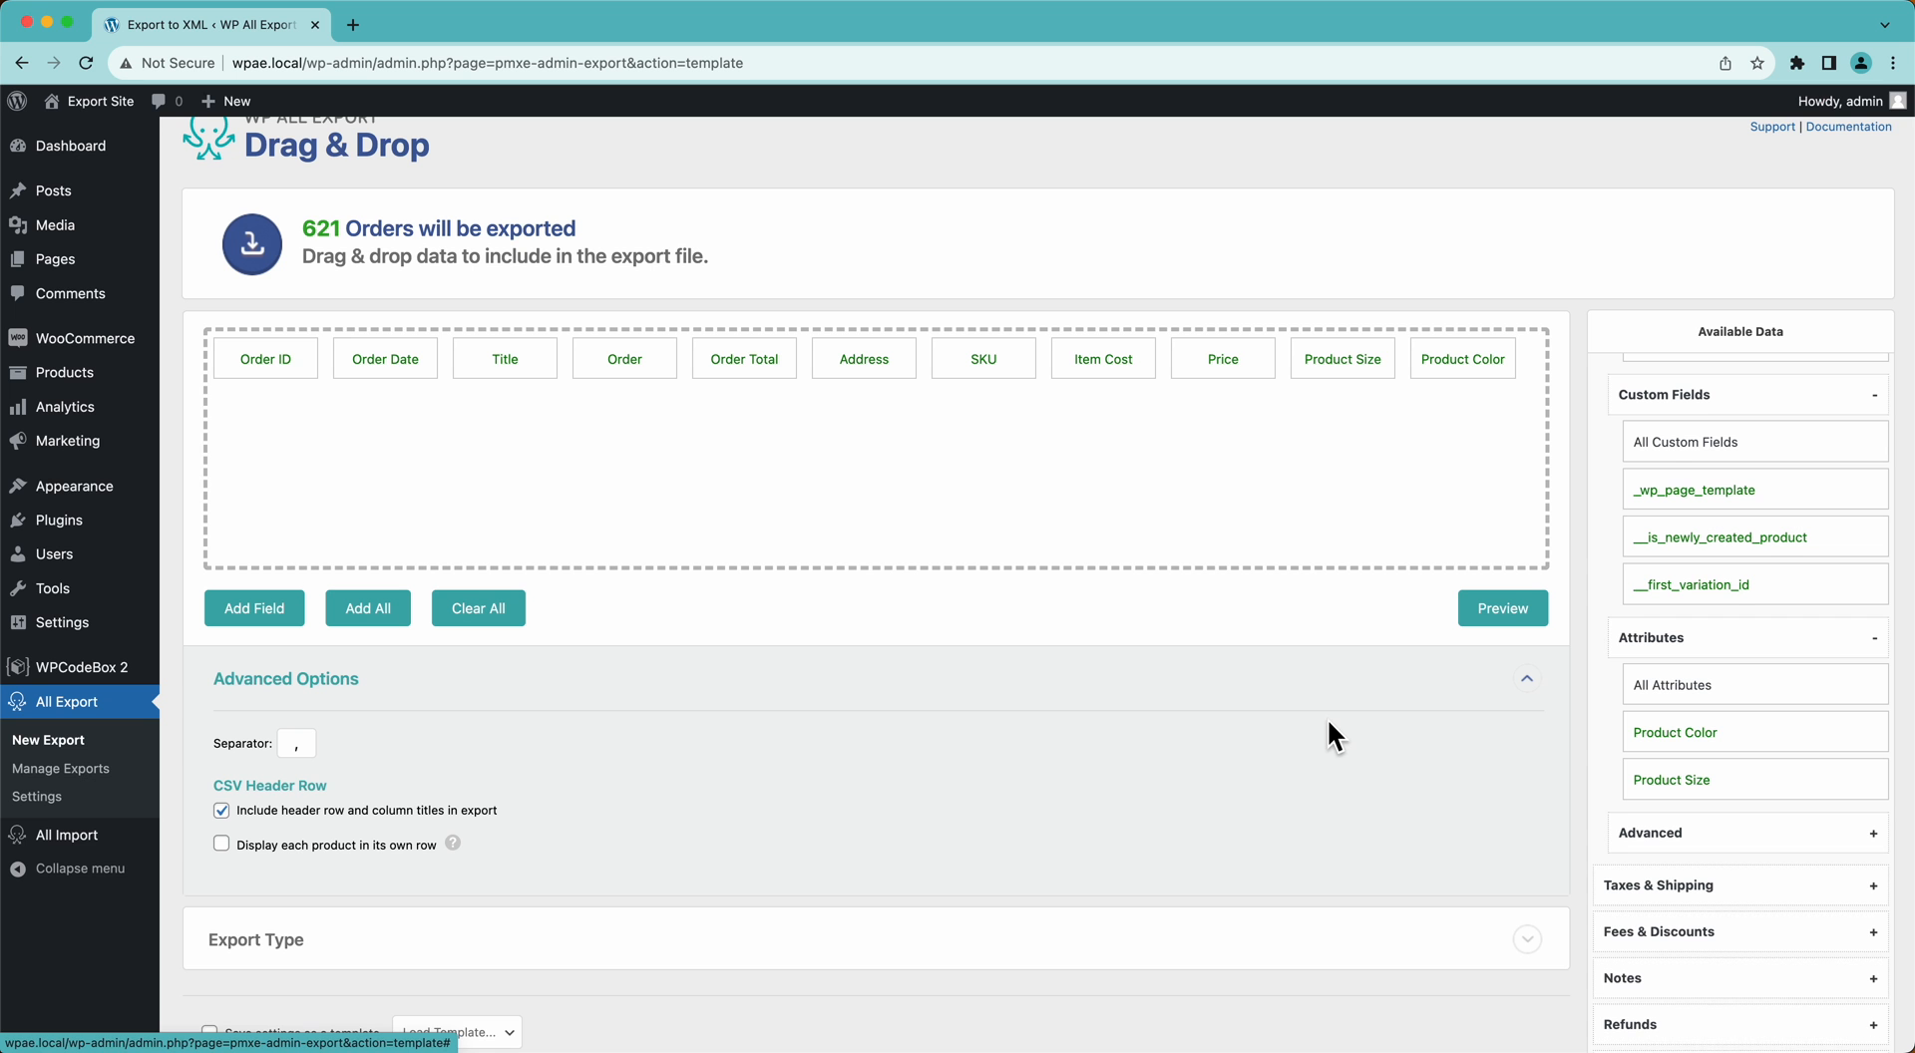
Enable displaying each product in its own row, disable filling in empty columns, and preview the first 10 orders.
{"action": "left_click", "coordinate": [257, 848]}
{"action": "left_click", "coordinate": [249, 885]}
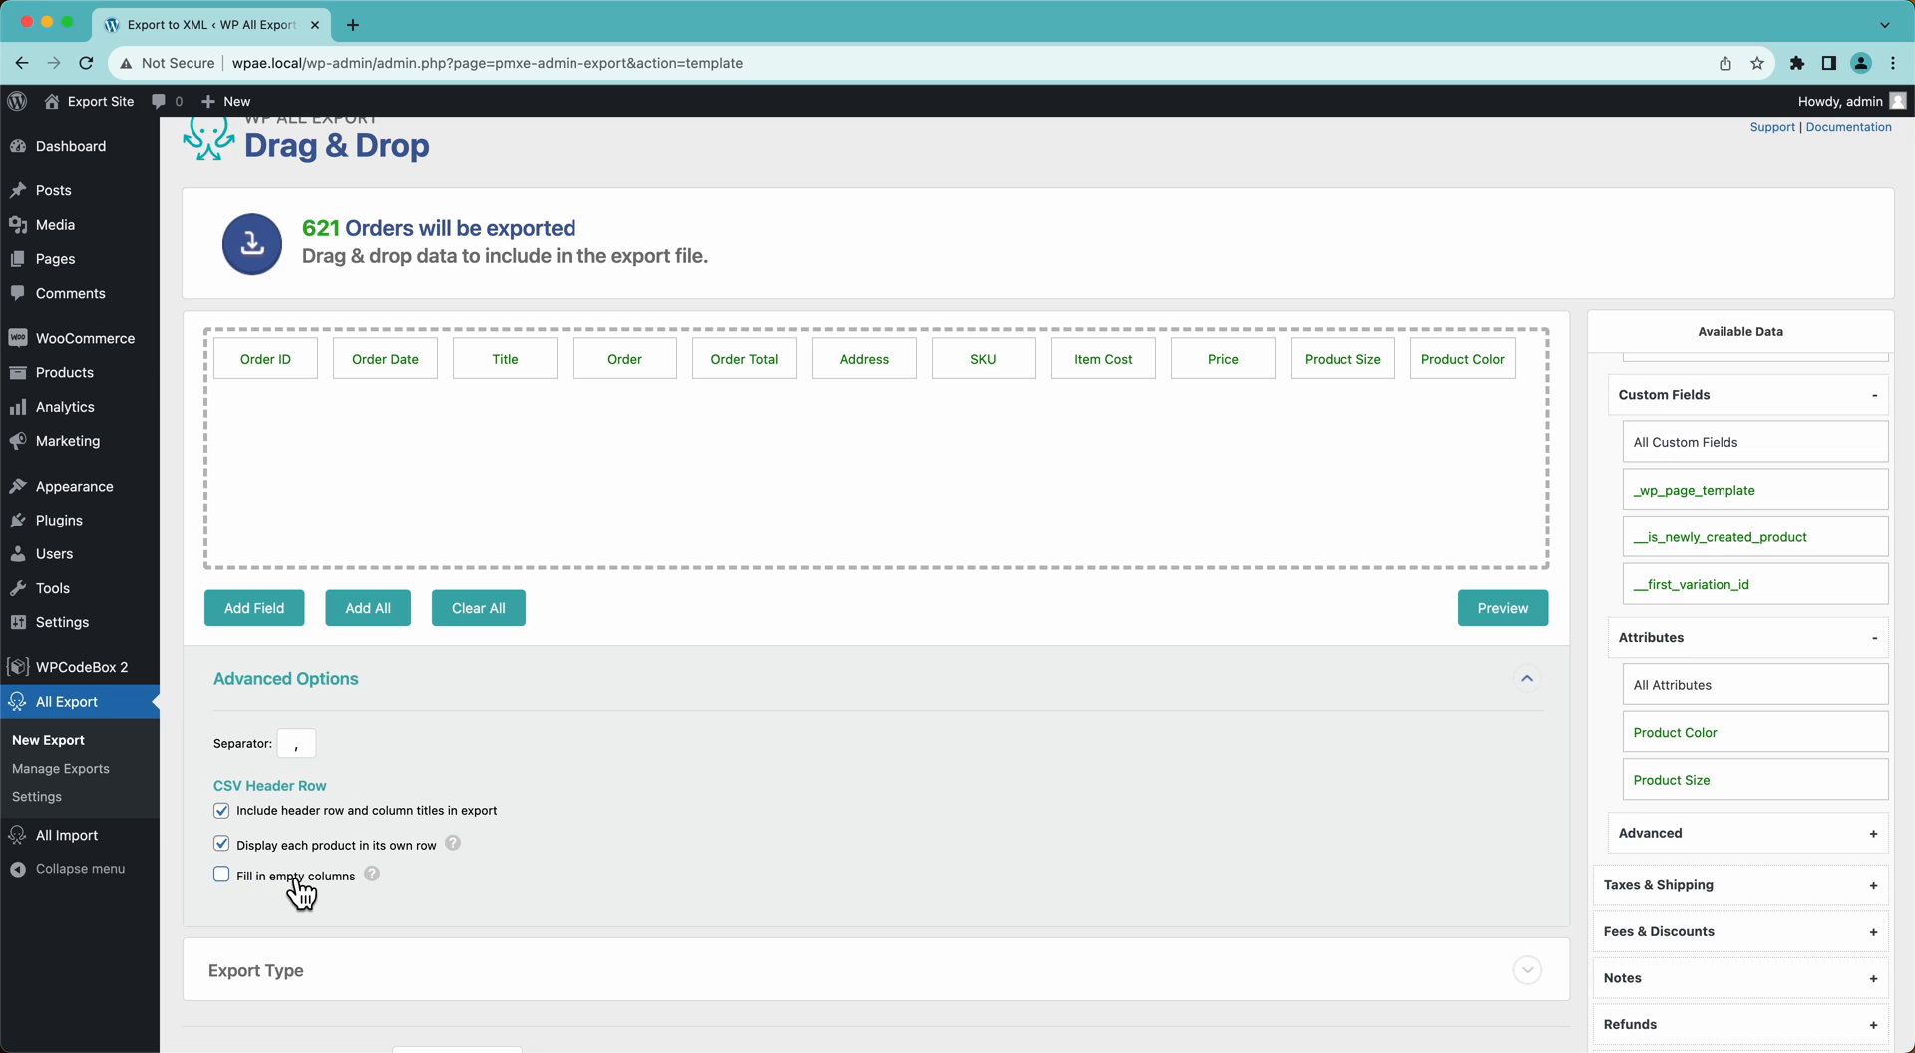
{"action": "mouse_move", "coordinate": [379, 886]}
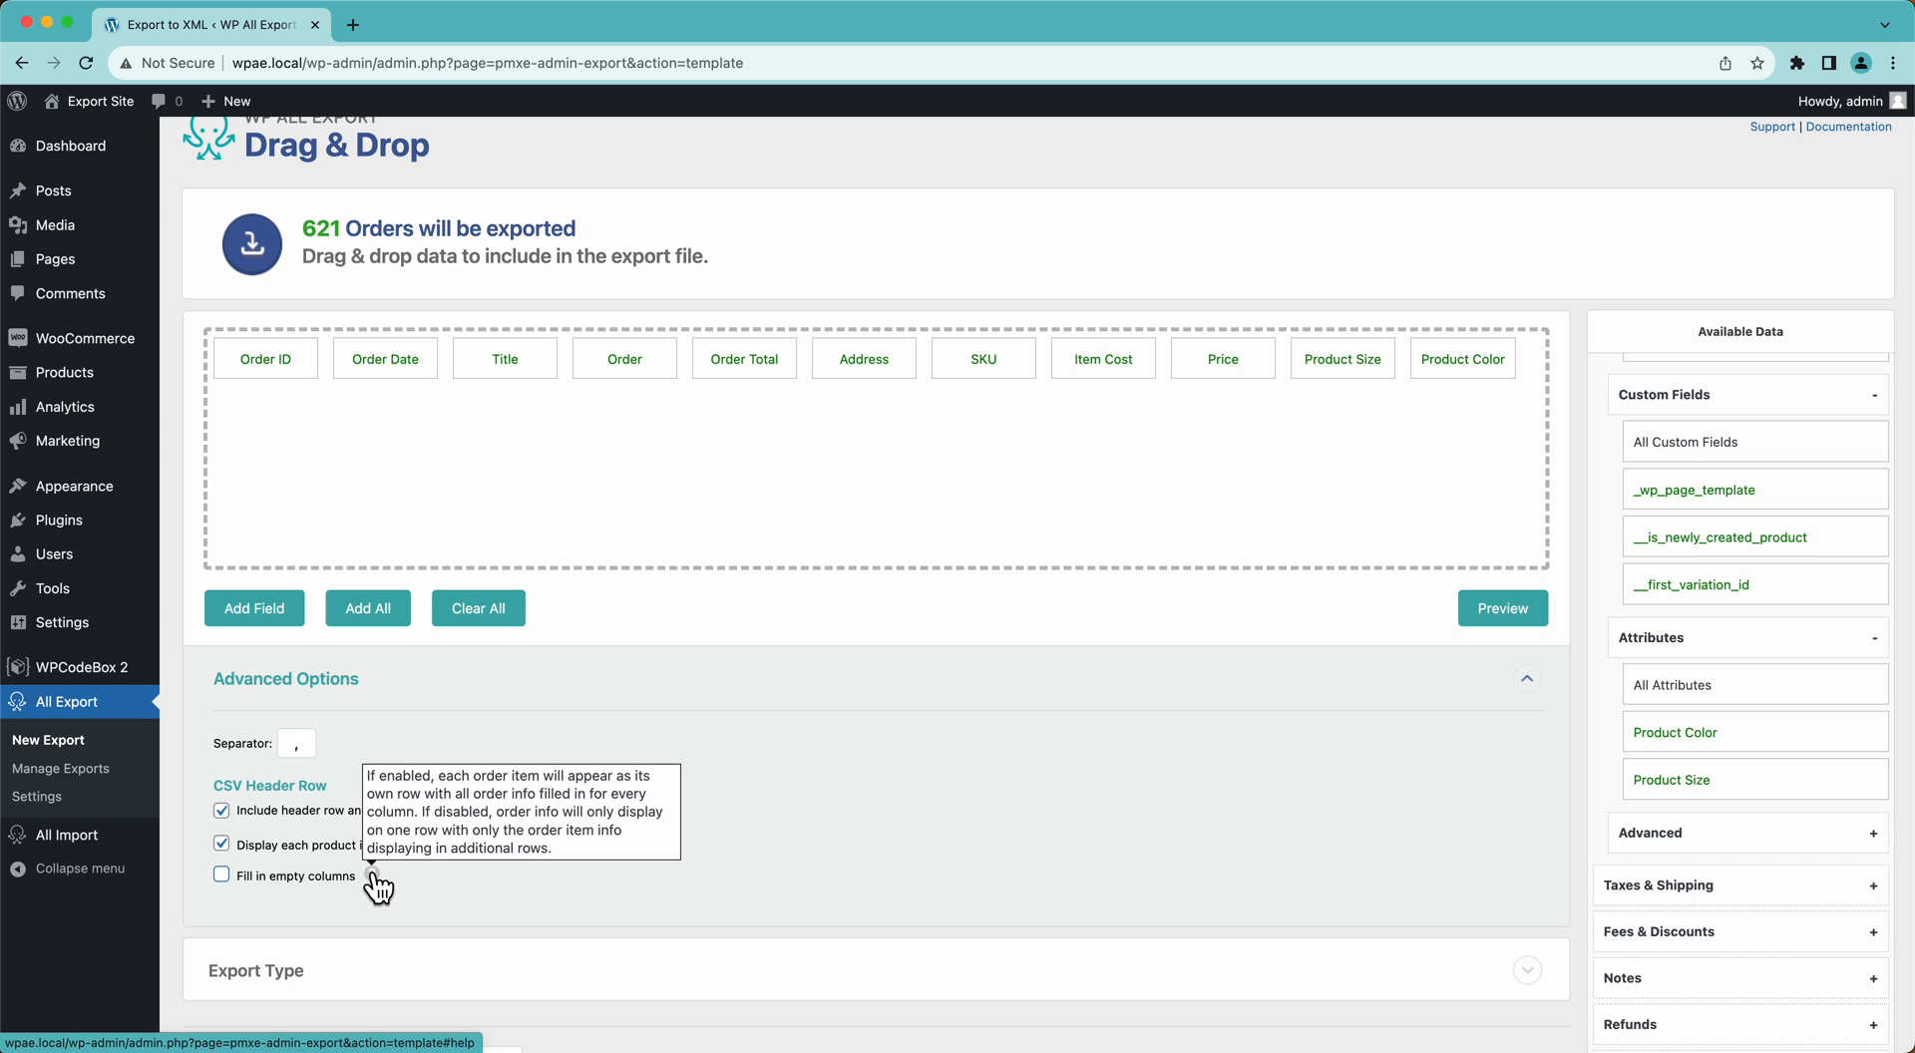
{"action": "left_click", "coordinate": [1512, 620]}
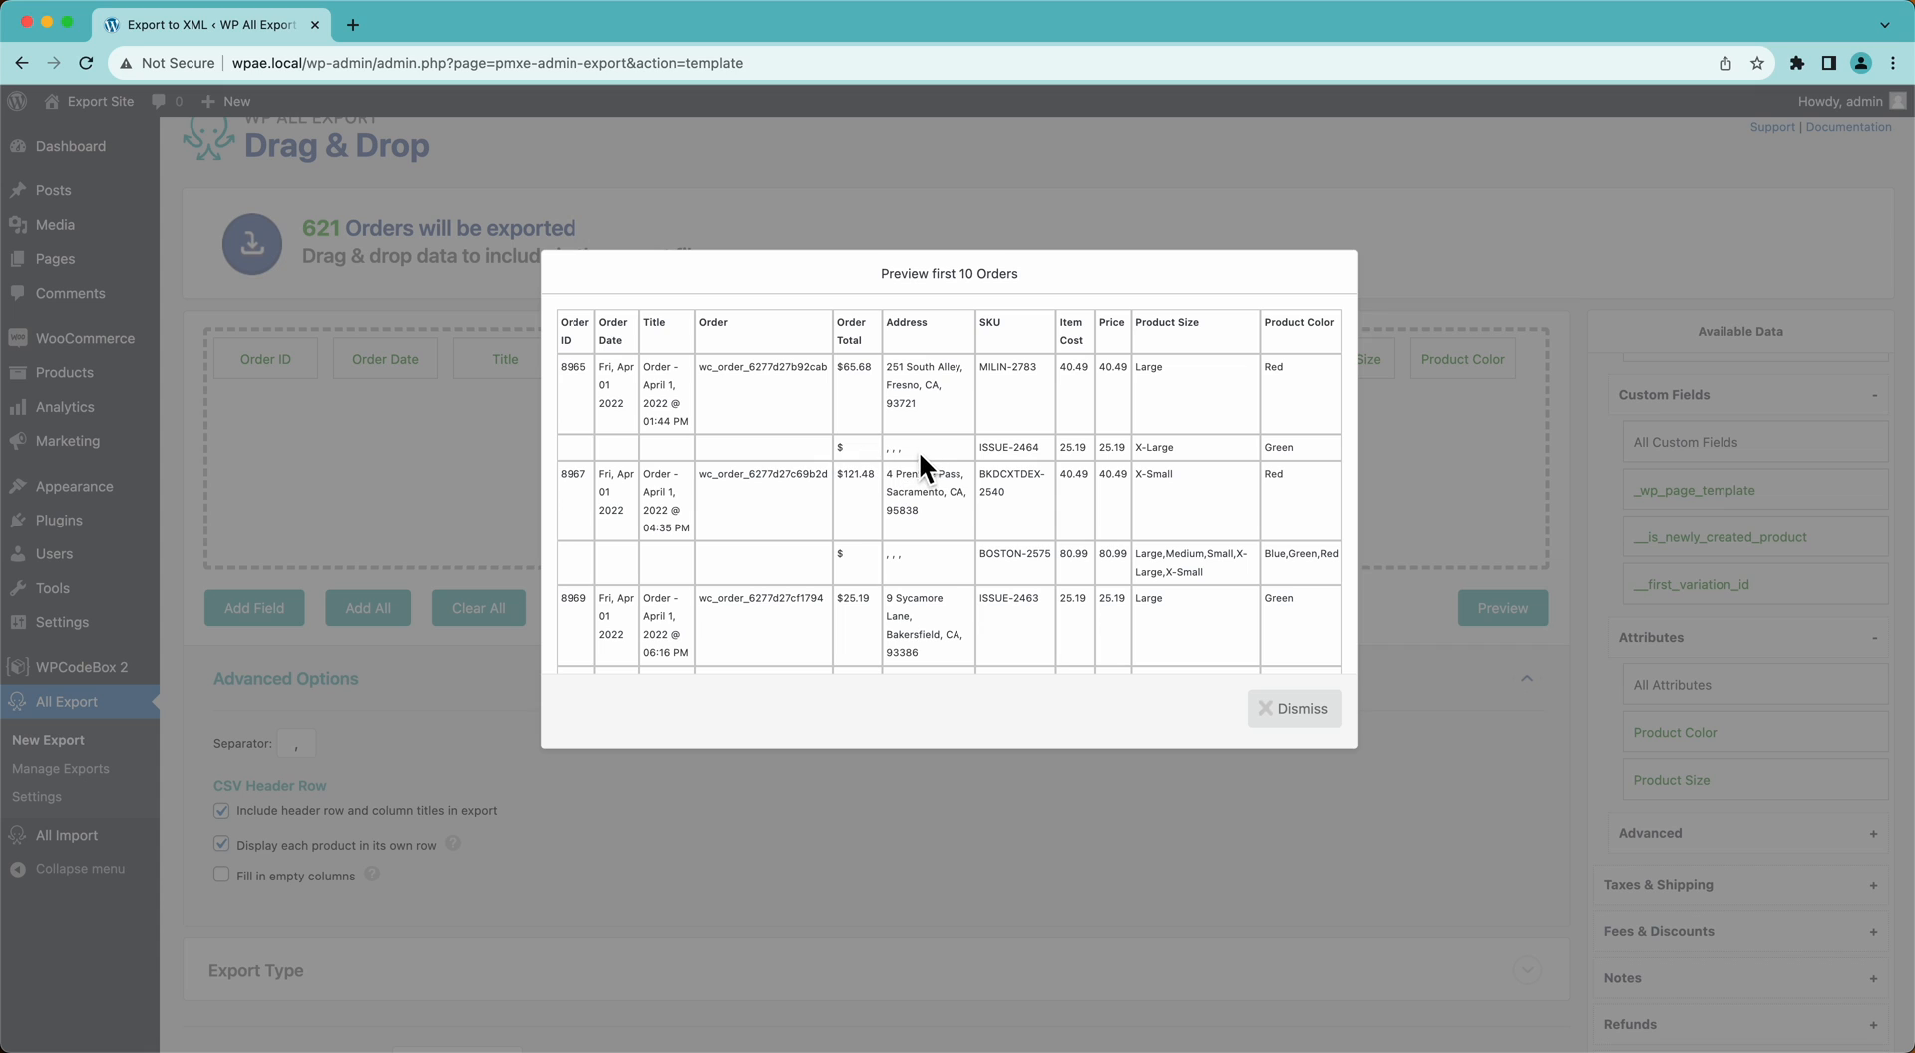
{"action": "left_click_drag", "start_coordinate": [900, 451], "coordinate": [889, 449]}
{"action": "scroll", "coordinate": [891, 566], "scroll_direction": "down", "scroll_amount": 4}
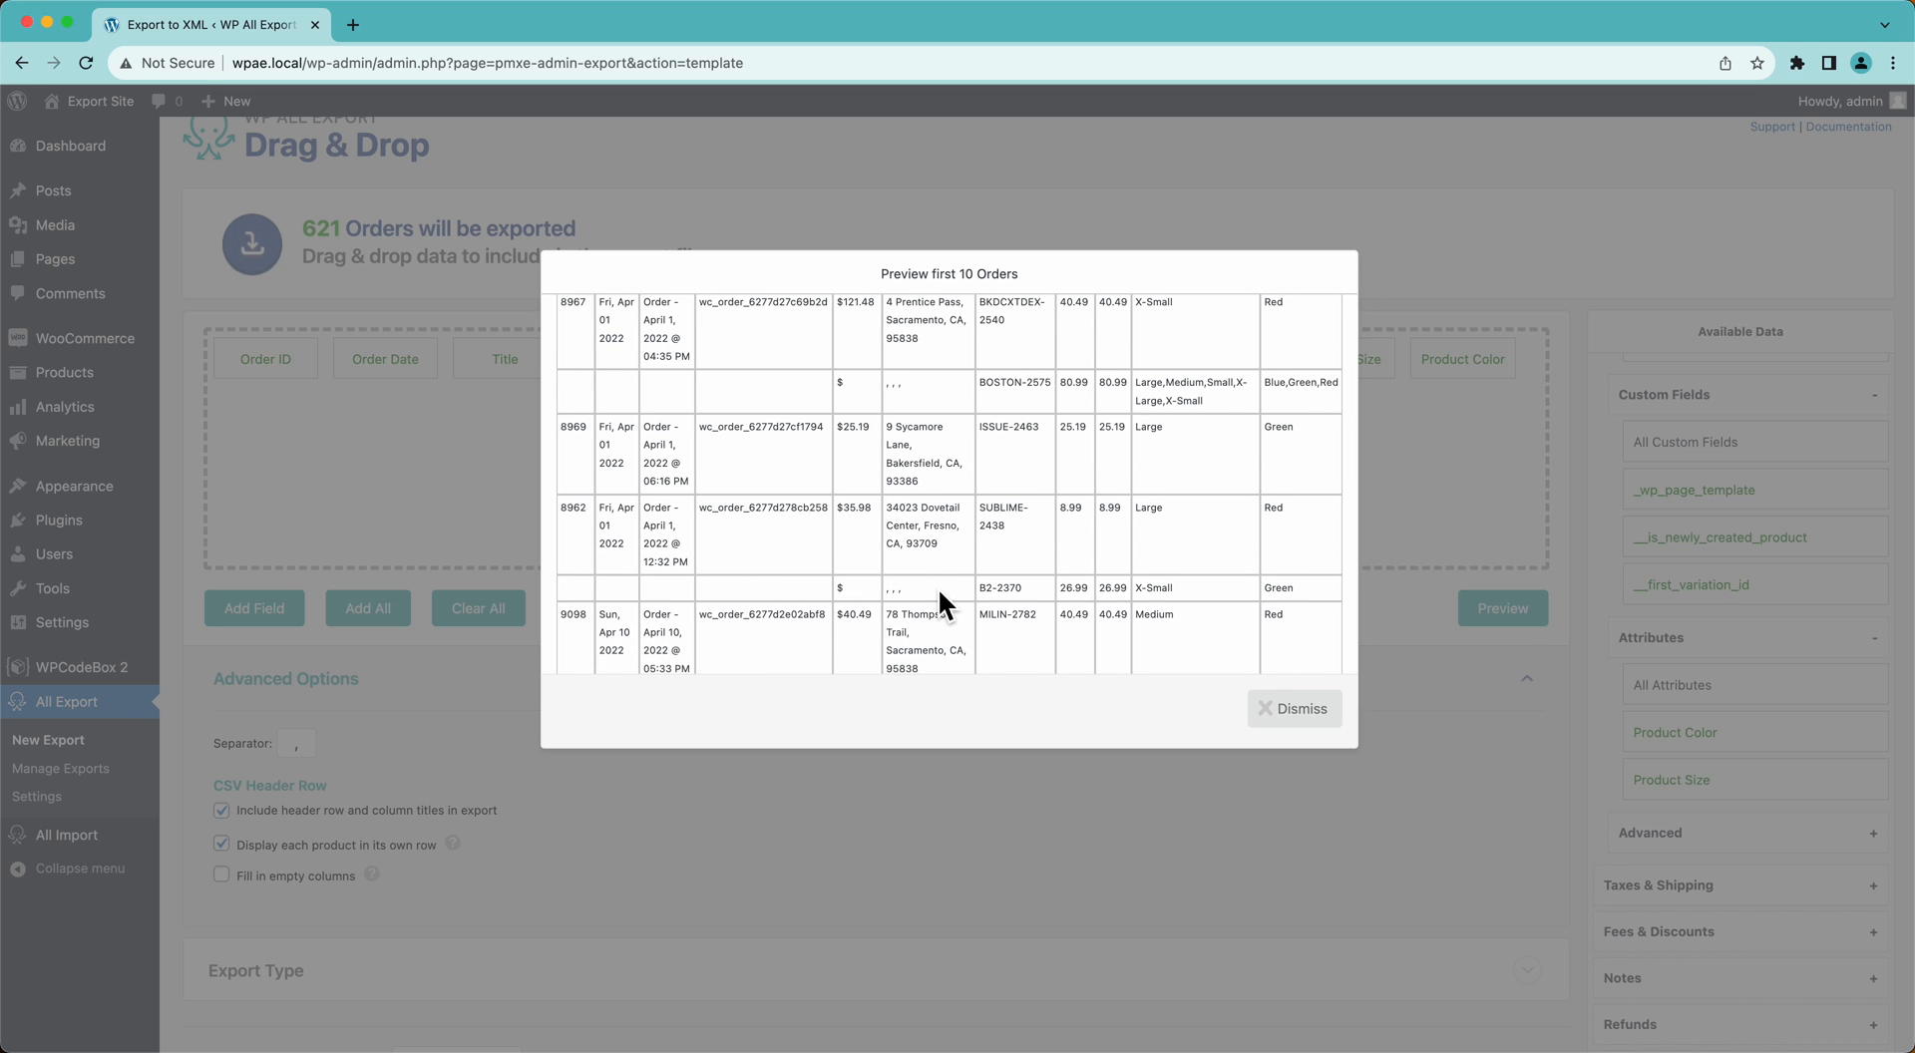
{"action": "scroll", "coordinate": [937, 588], "scroll_direction": "up", "scroll_amount": 4}
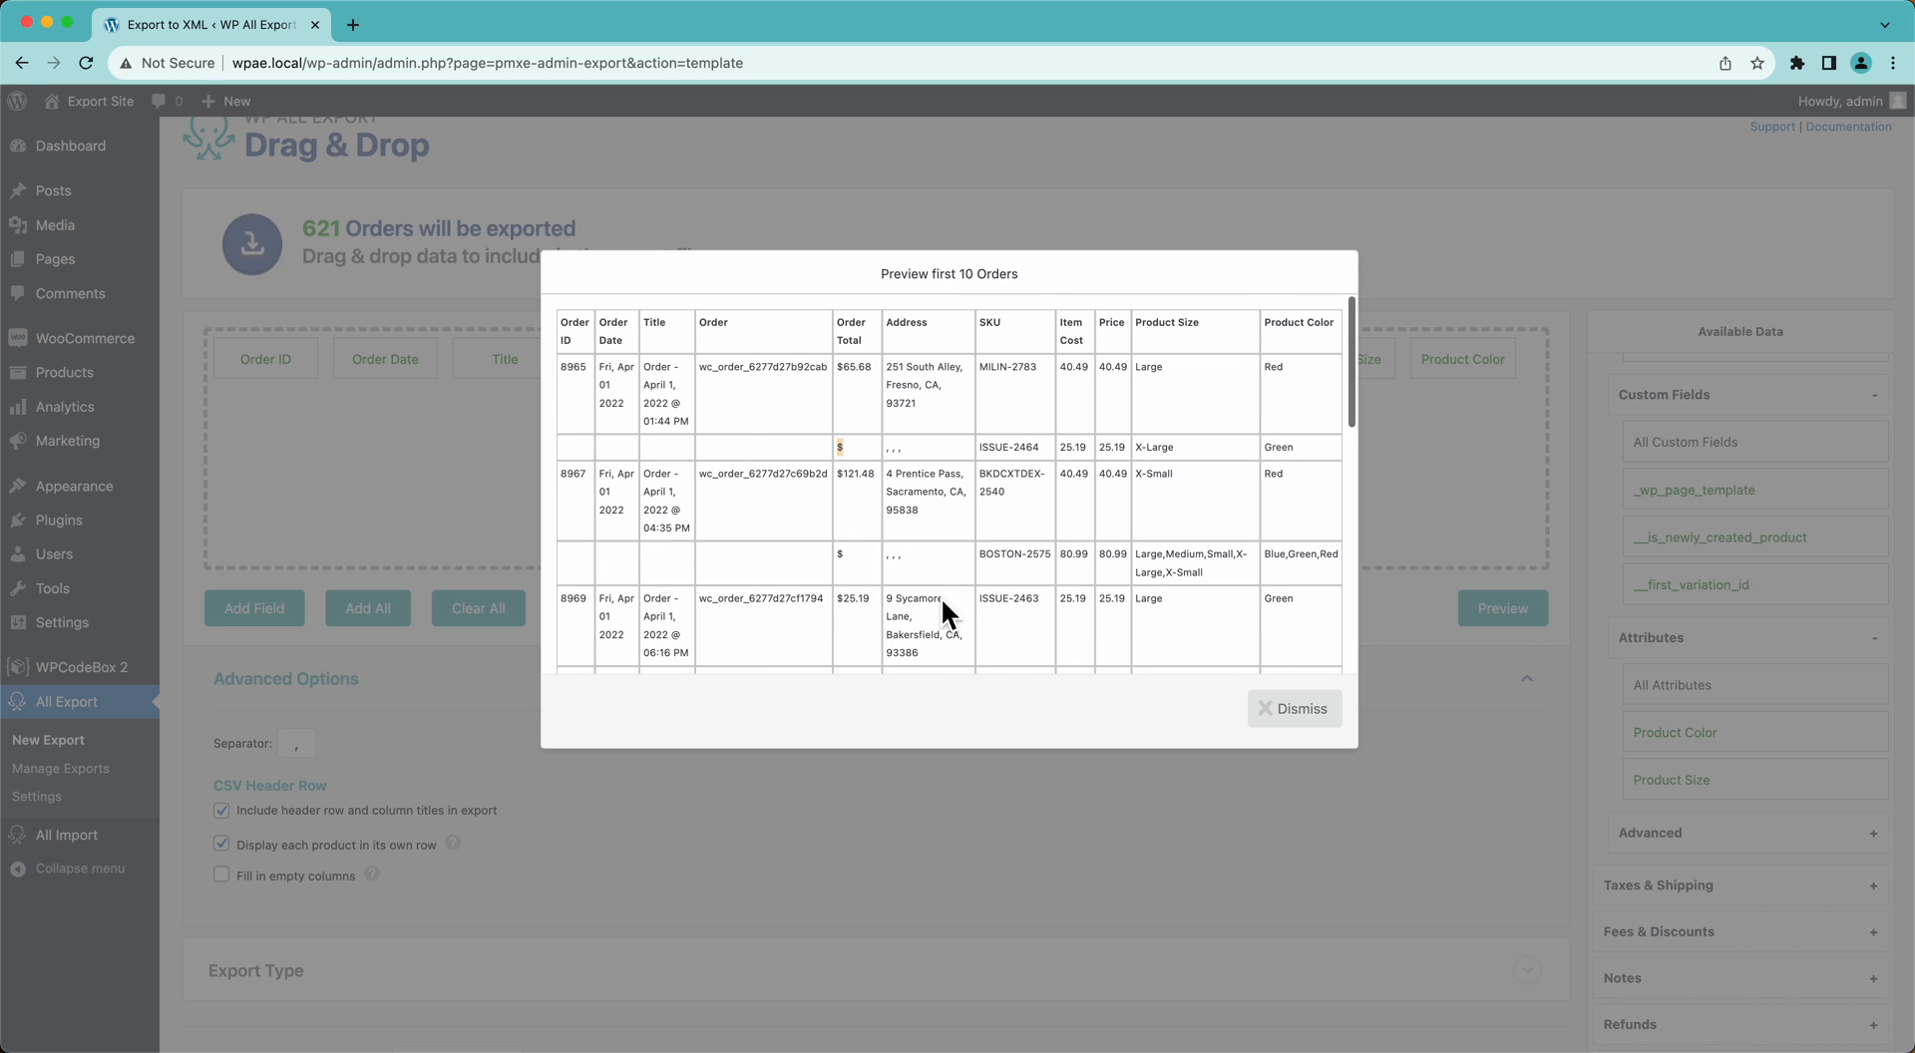
{"action": "left_click", "coordinate": [1290, 714]}
Enable filling in empty columns, disable displaying each product in its own row, and preview the first 10 orders.
{"action": "left_click", "coordinate": [221, 876]}
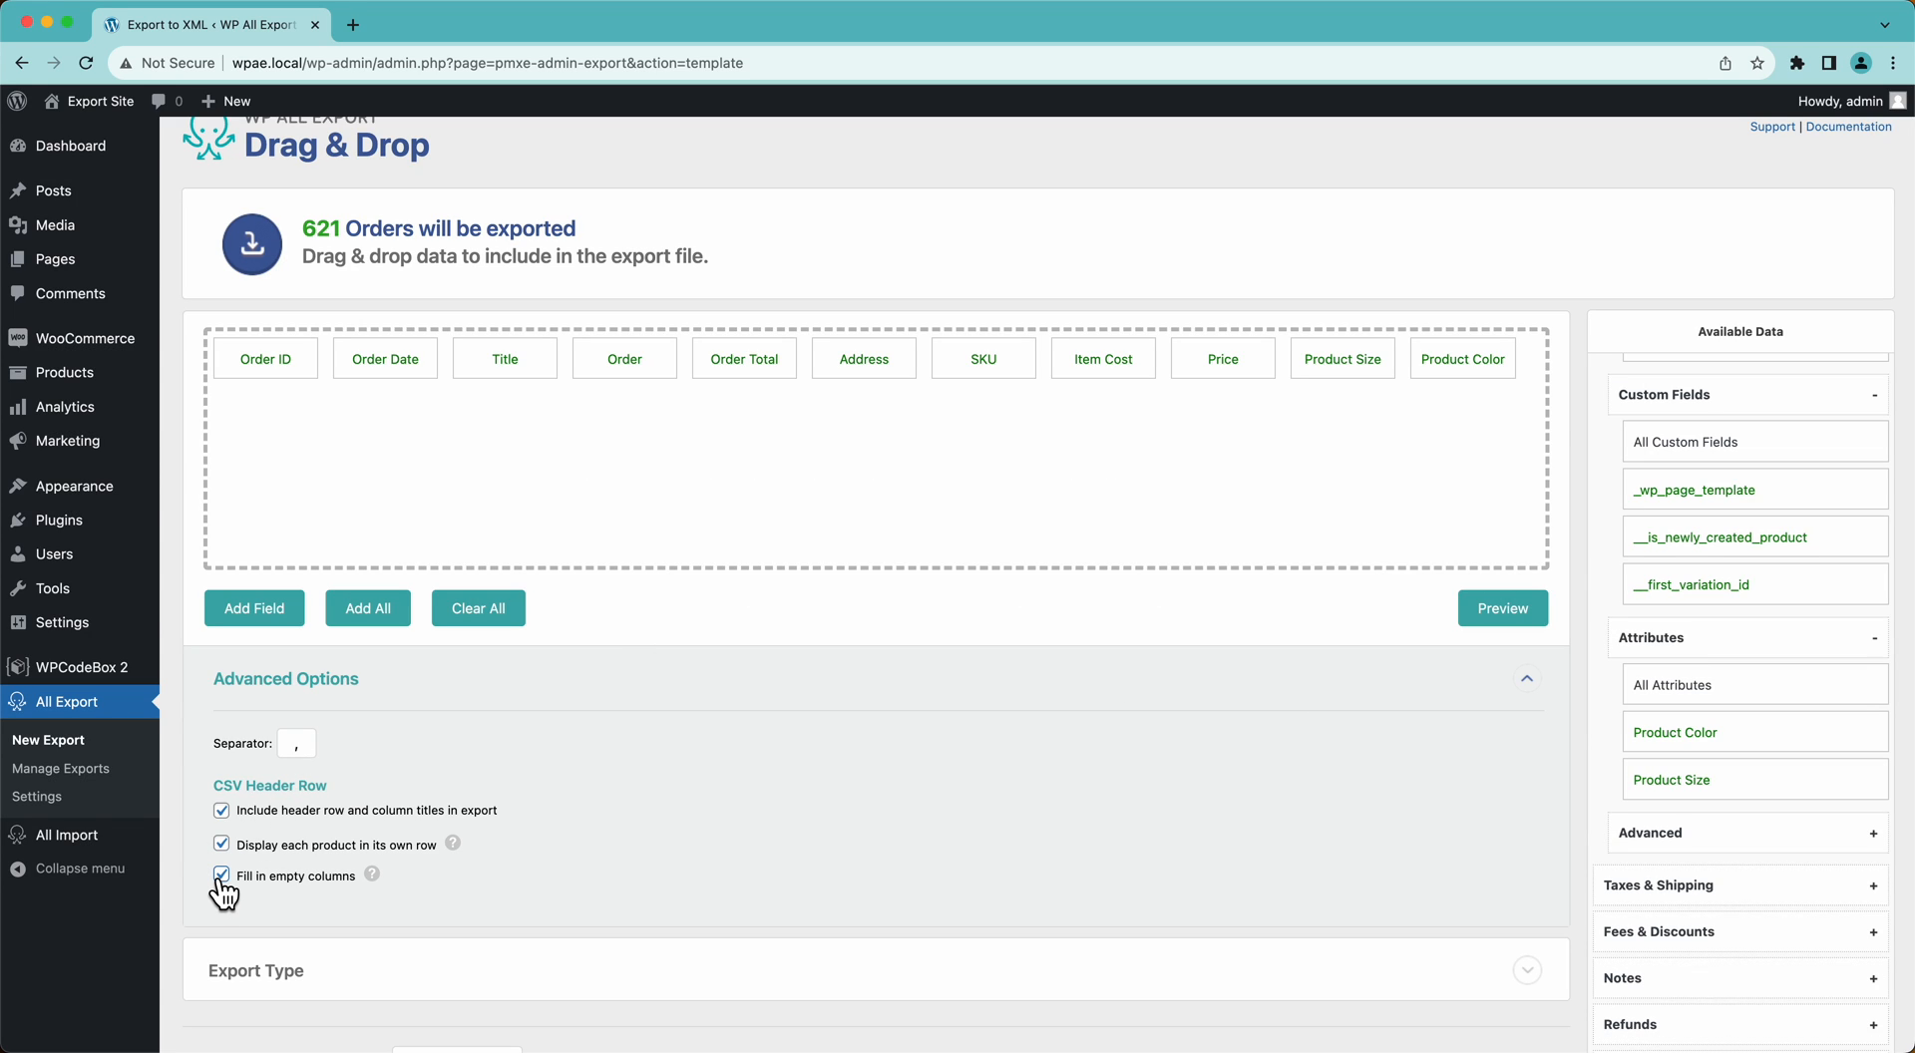
{"action": "left_click", "coordinate": [221, 844]}
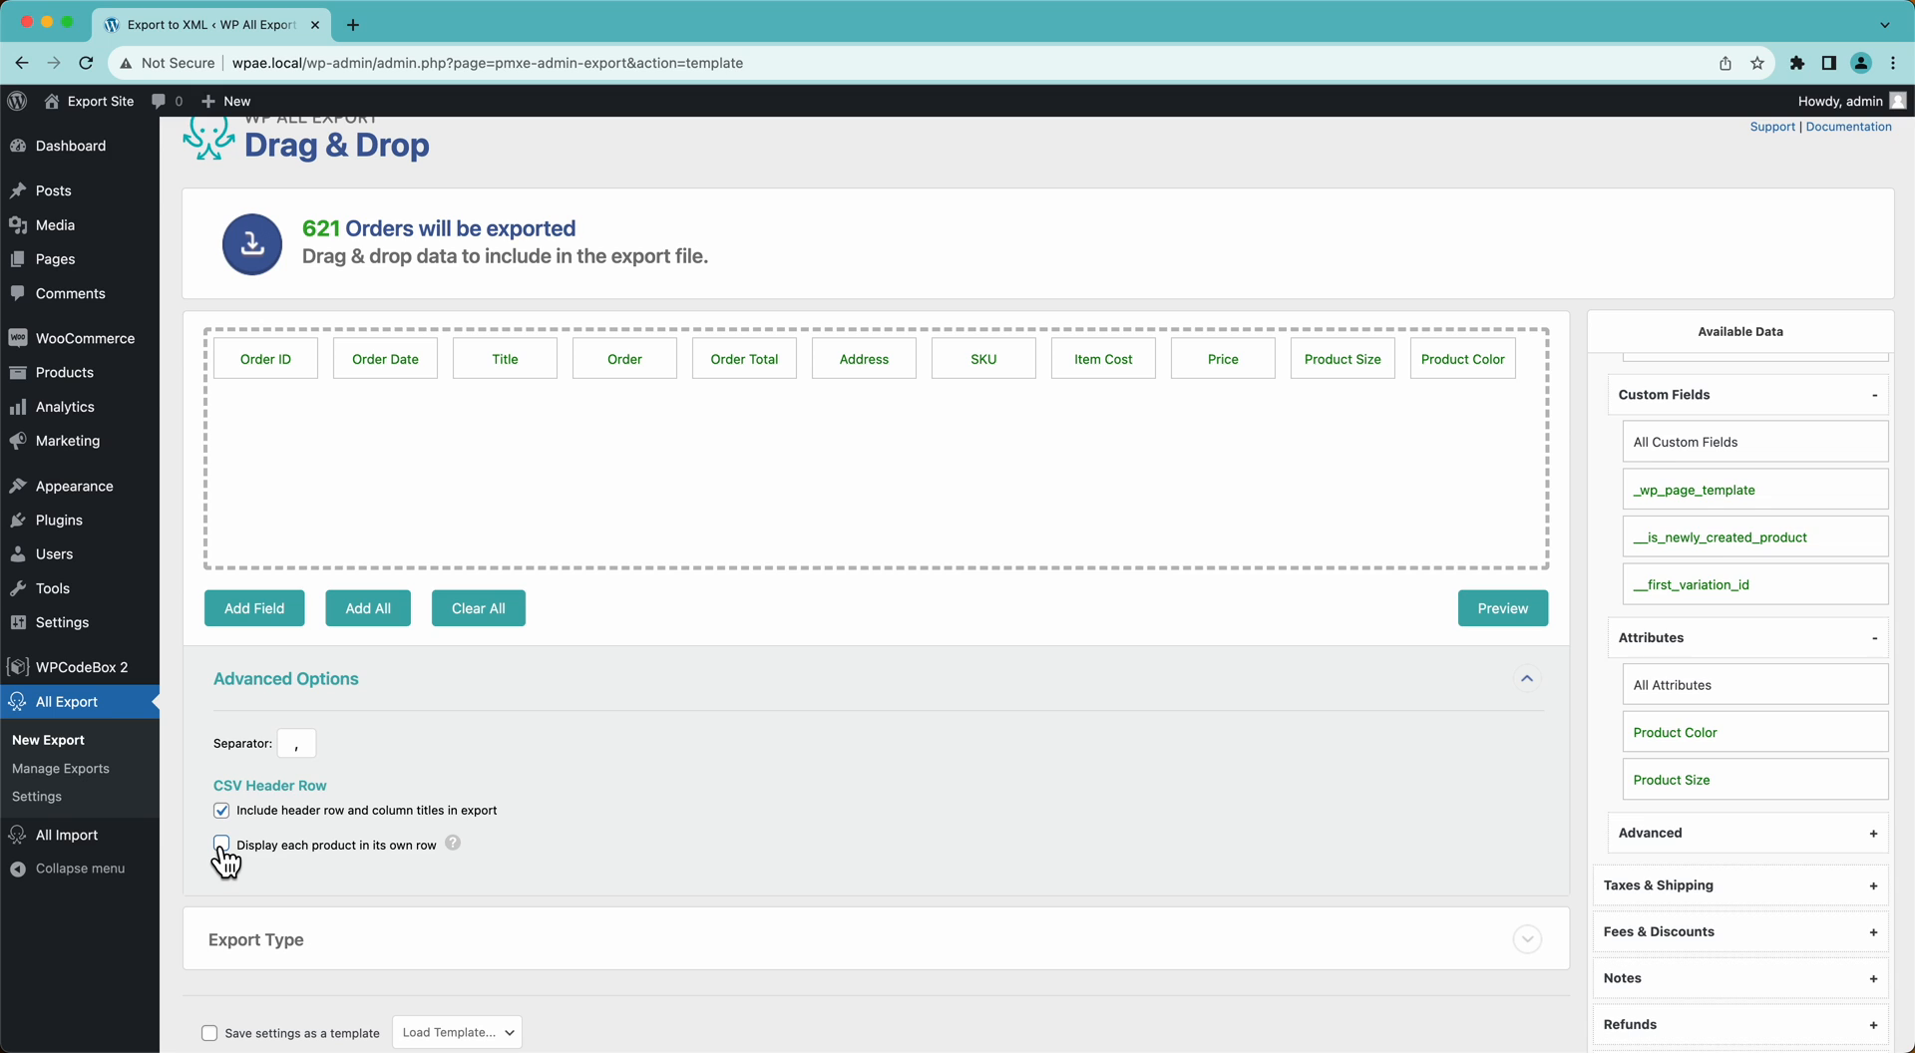
{"action": "left_click", "coordinate": [1512, 616]}
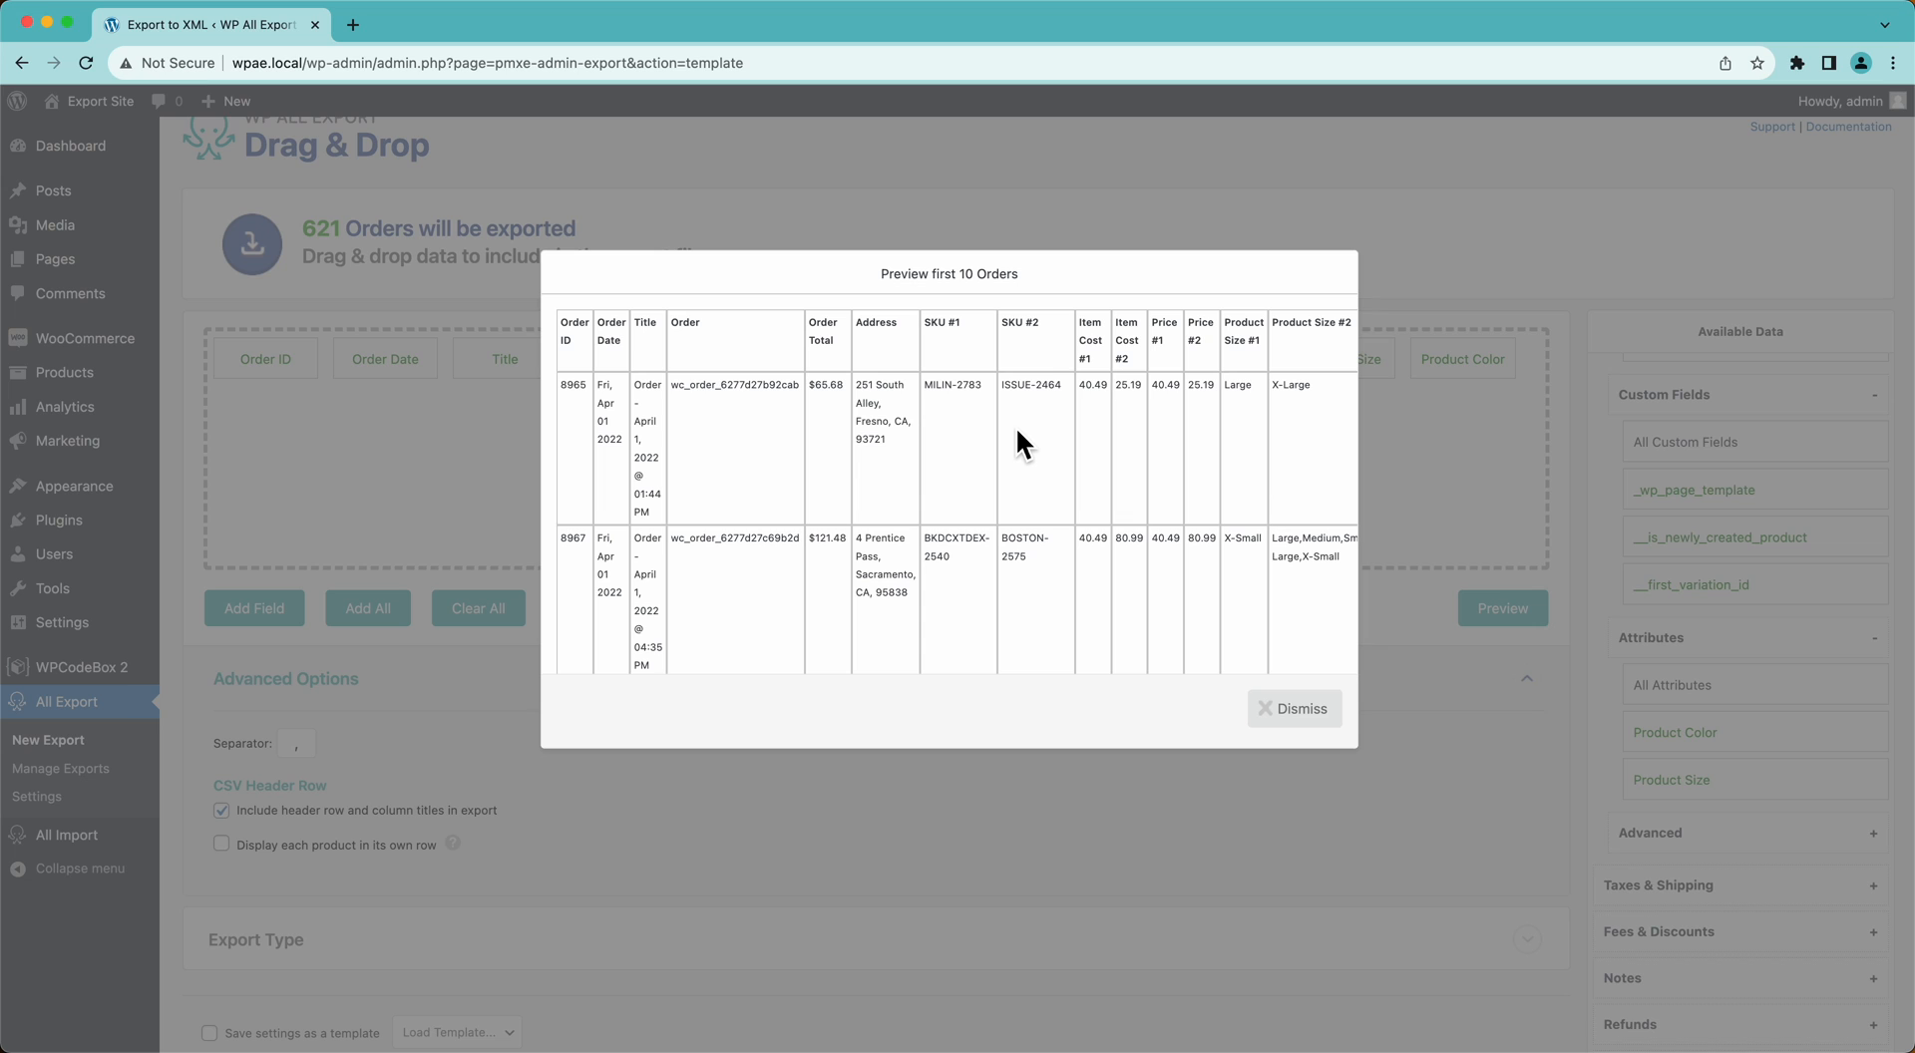
{"action": "left_click", "coordinate": [1270, 706]}
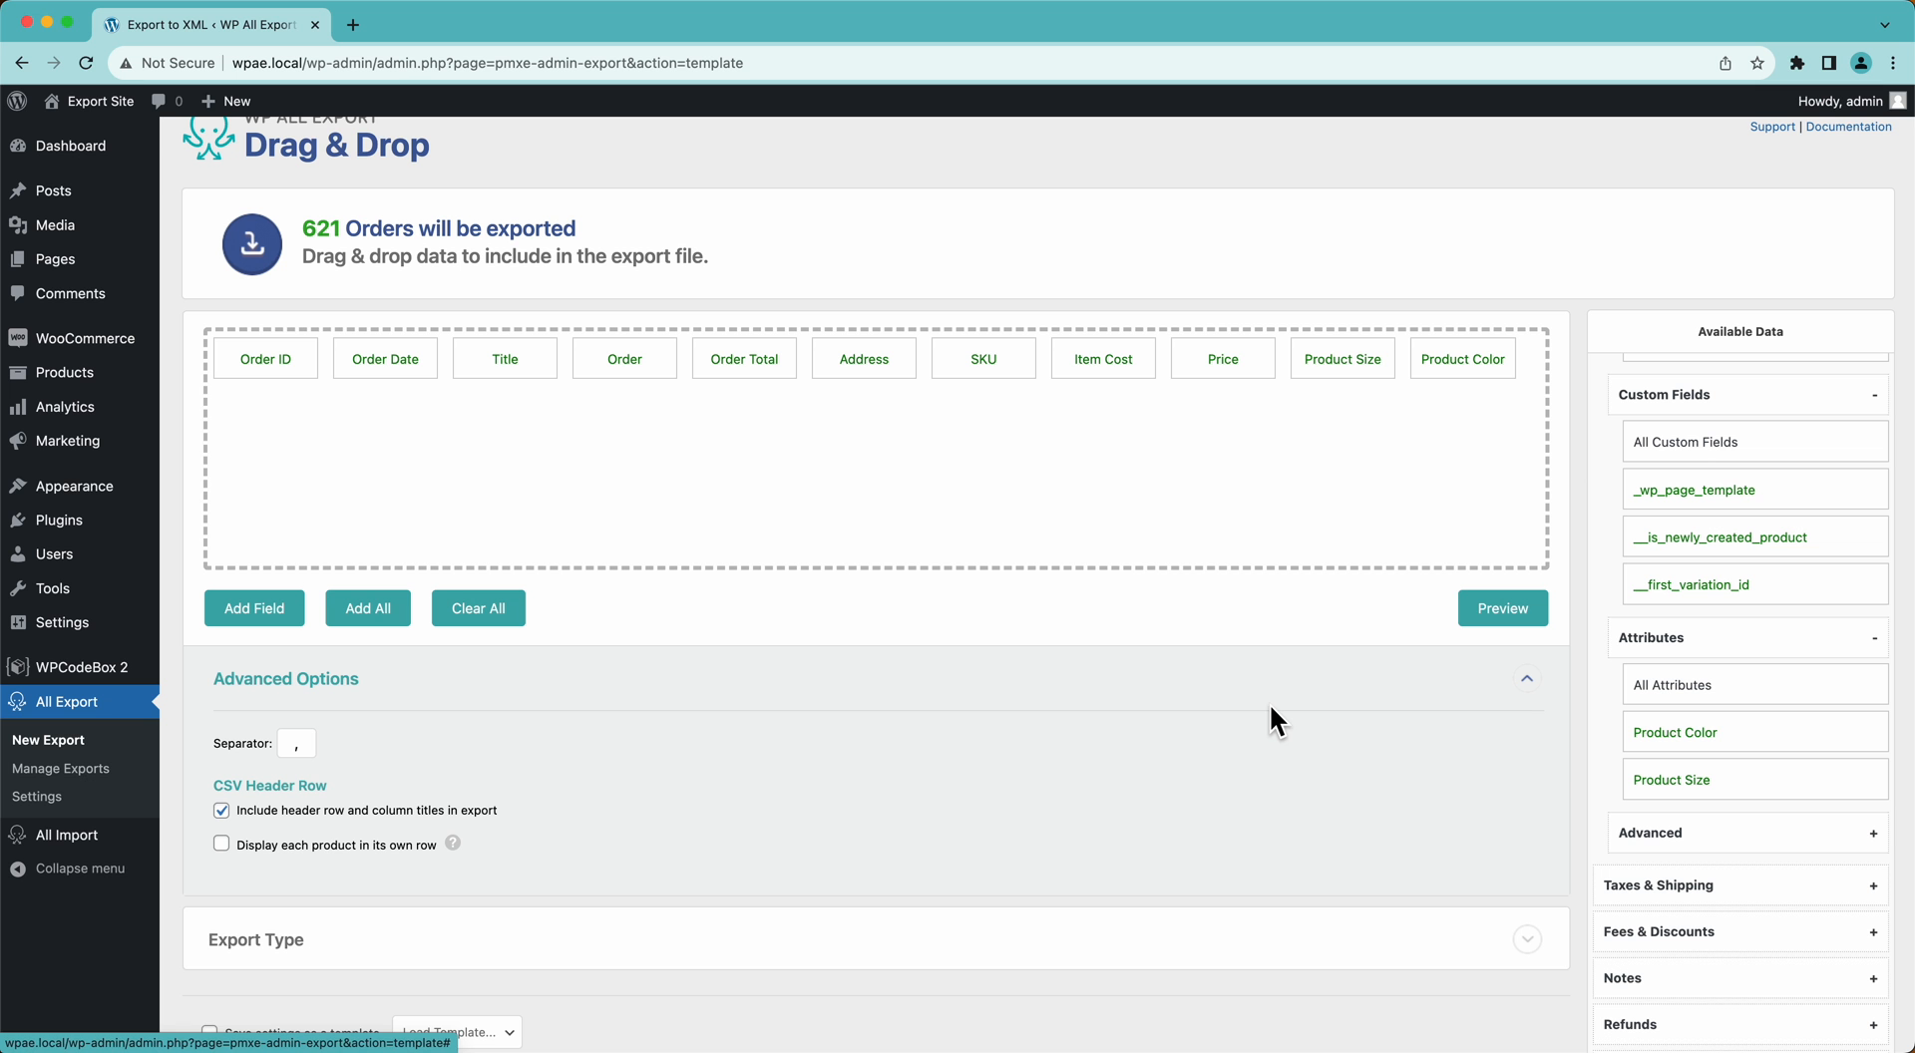
Add a Billing State export field whose value is returned by the PHP function change_state.
{"action": "left_click", "coordinate": [267, 614]}
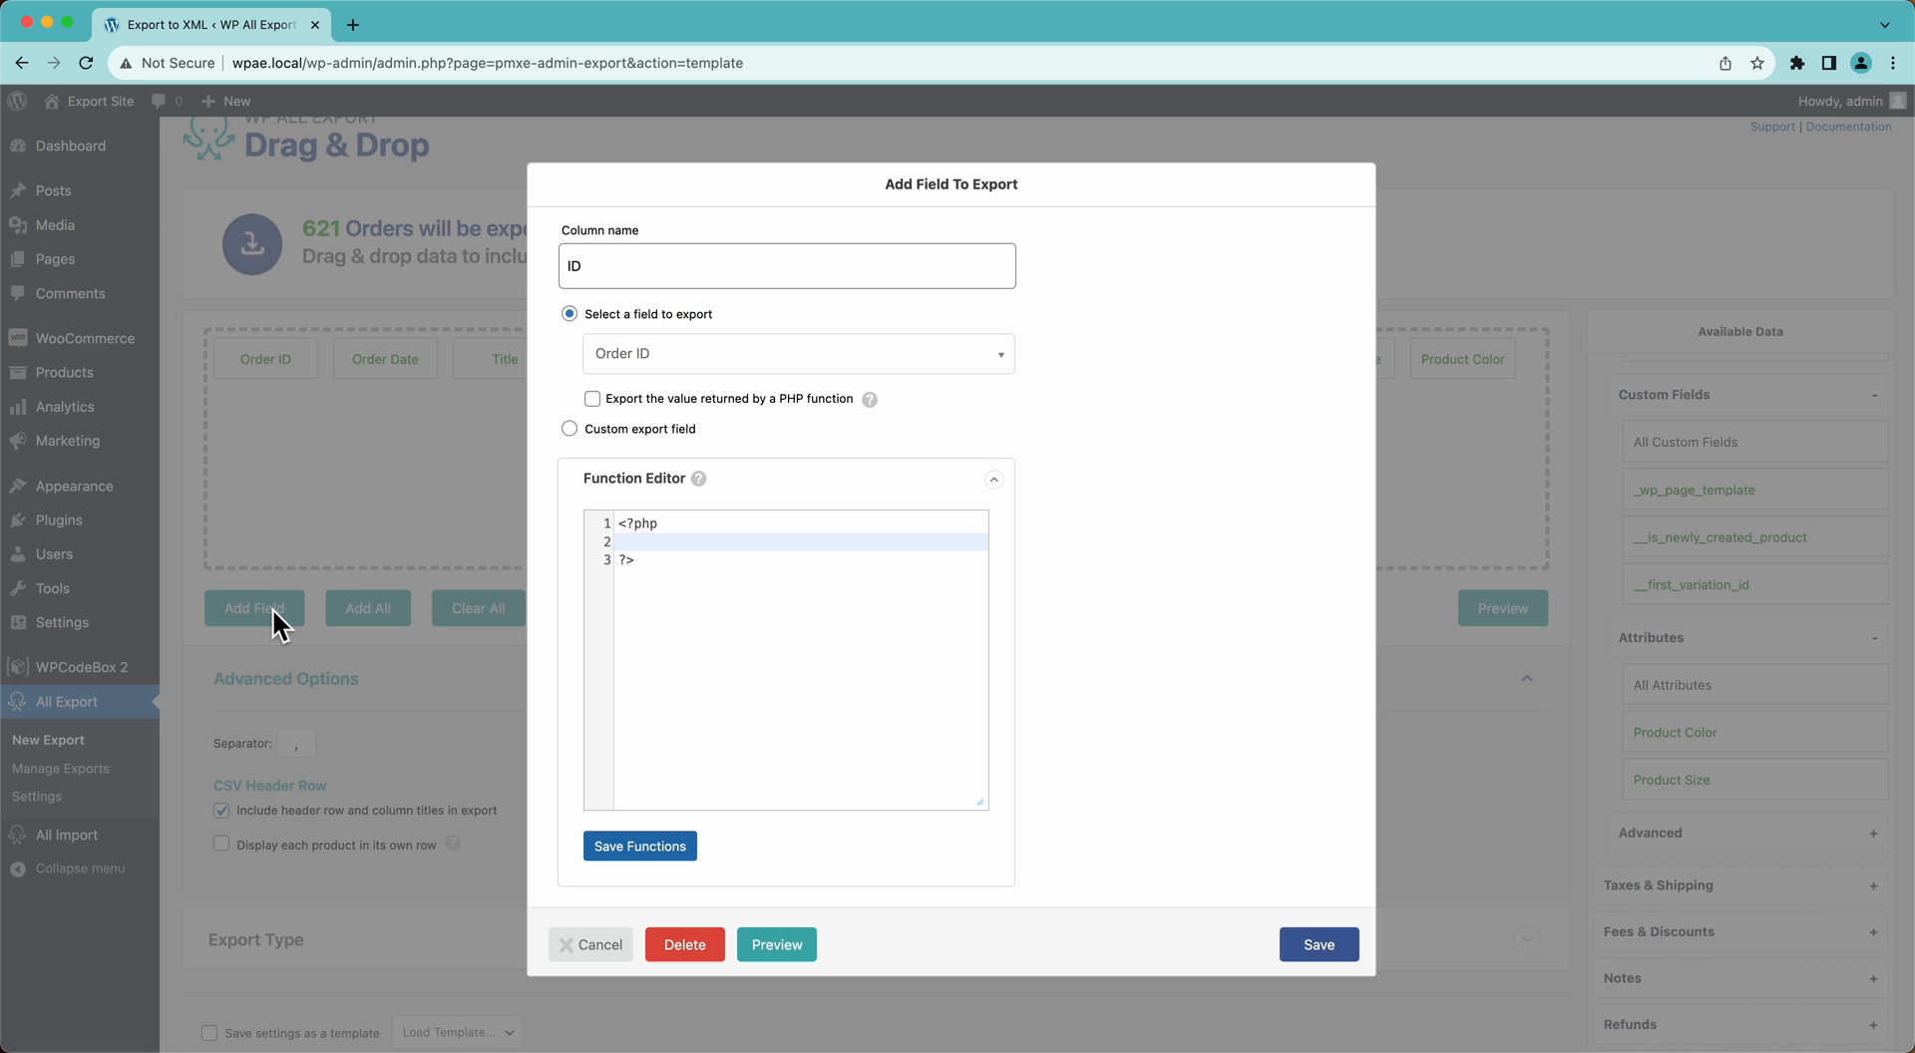
{"action": "left_click", "coordinate": [655, 369]}
{"action": "type", "text": "state"}
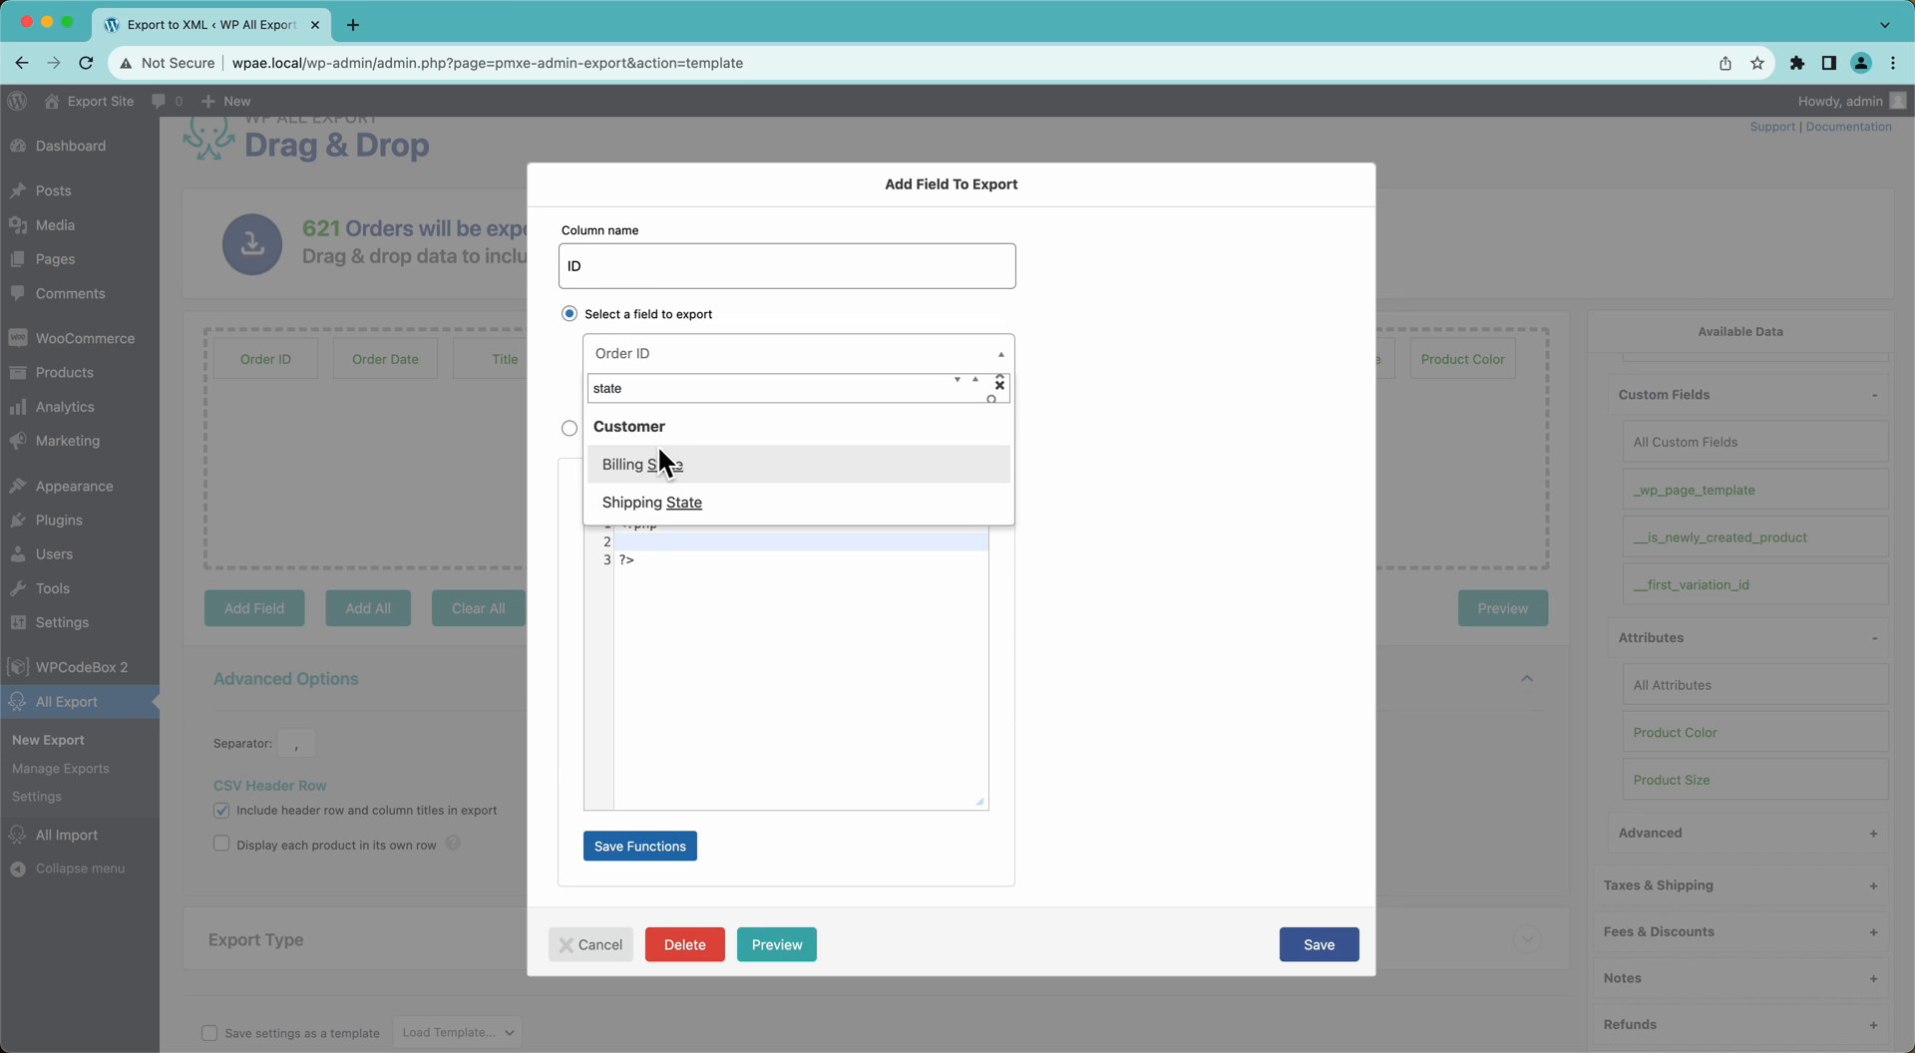
{"action": "left_click", "coordinate": [648, 463]}
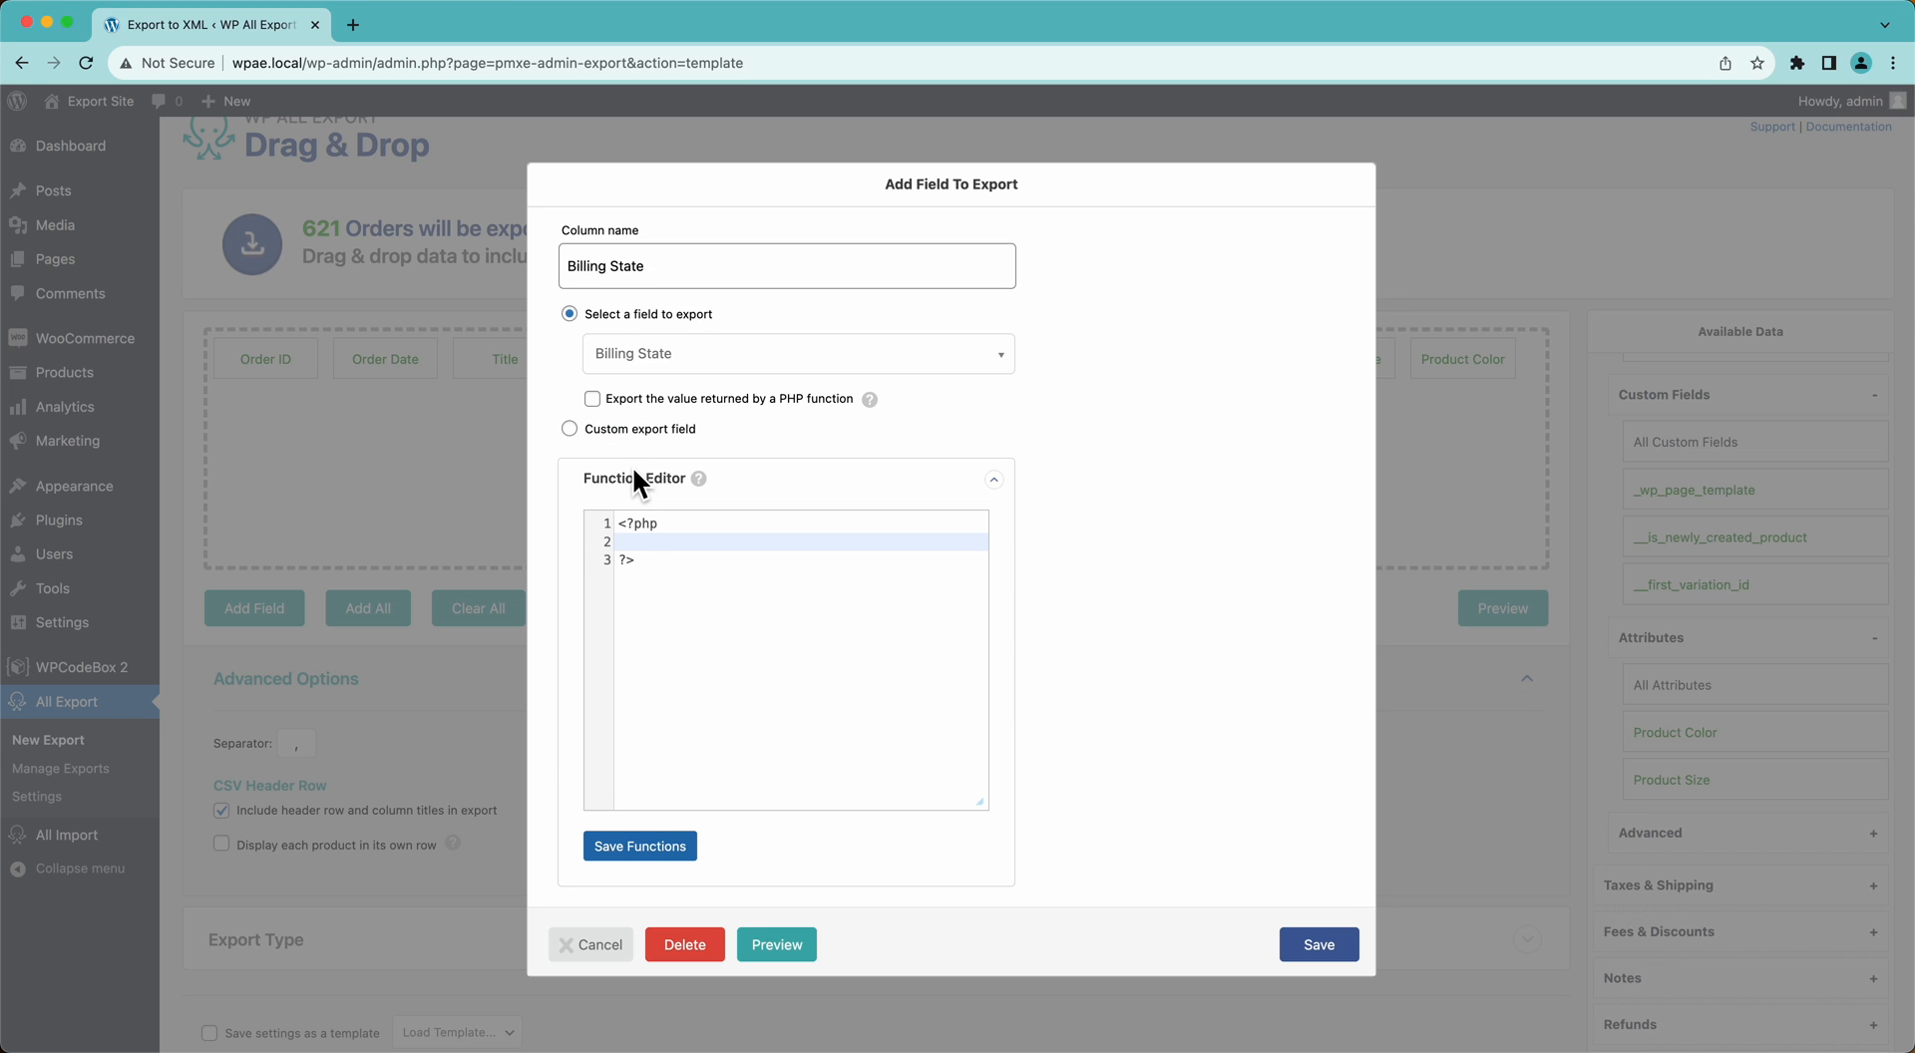
{"action": "left_click", "coordinate": [618, 401]}
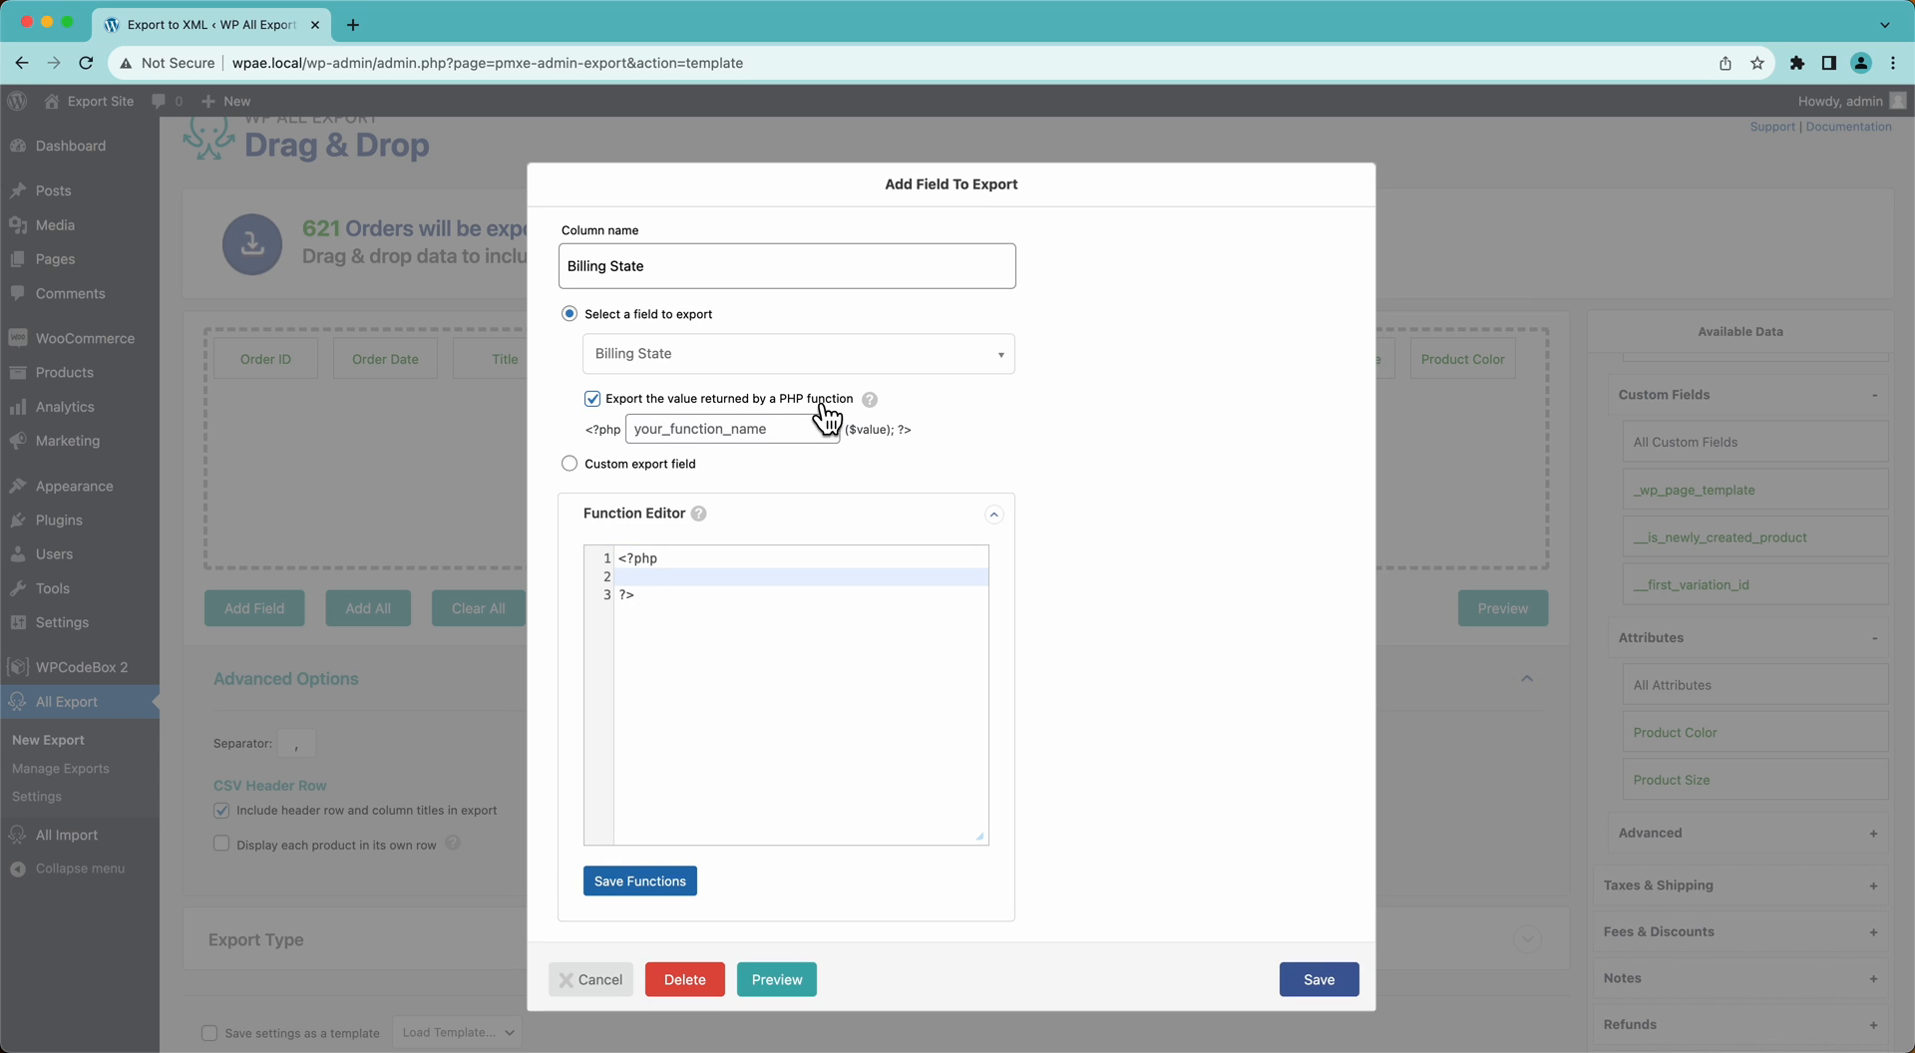
{"action": "left_click", "coordinate": [759, 439]}
{"action": "type", "text": "change"}
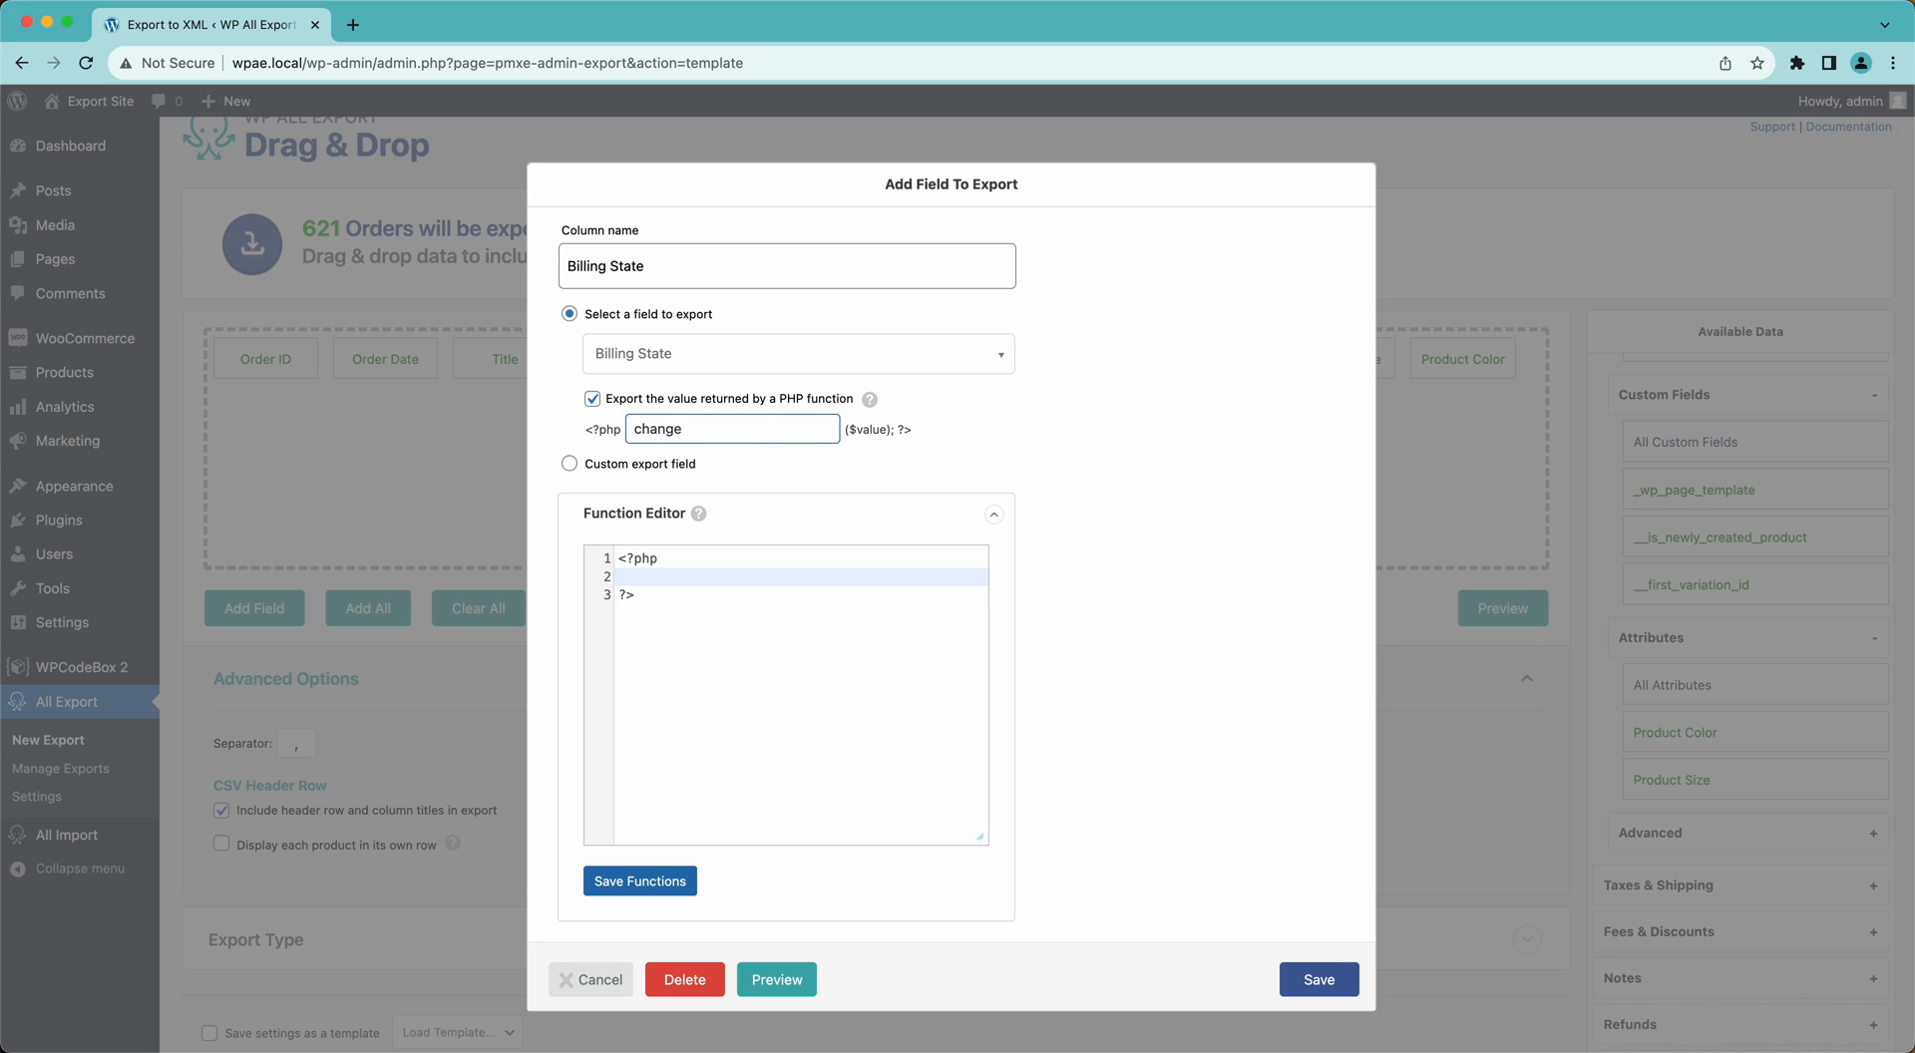
{"action": "type", "text": "_state"}
Declare the function change_state($state) with an opening brace in the field's function editor.
{"action": "left_click", "coordinate": [661, 577]}
{"action": "key", "text": "Return"}
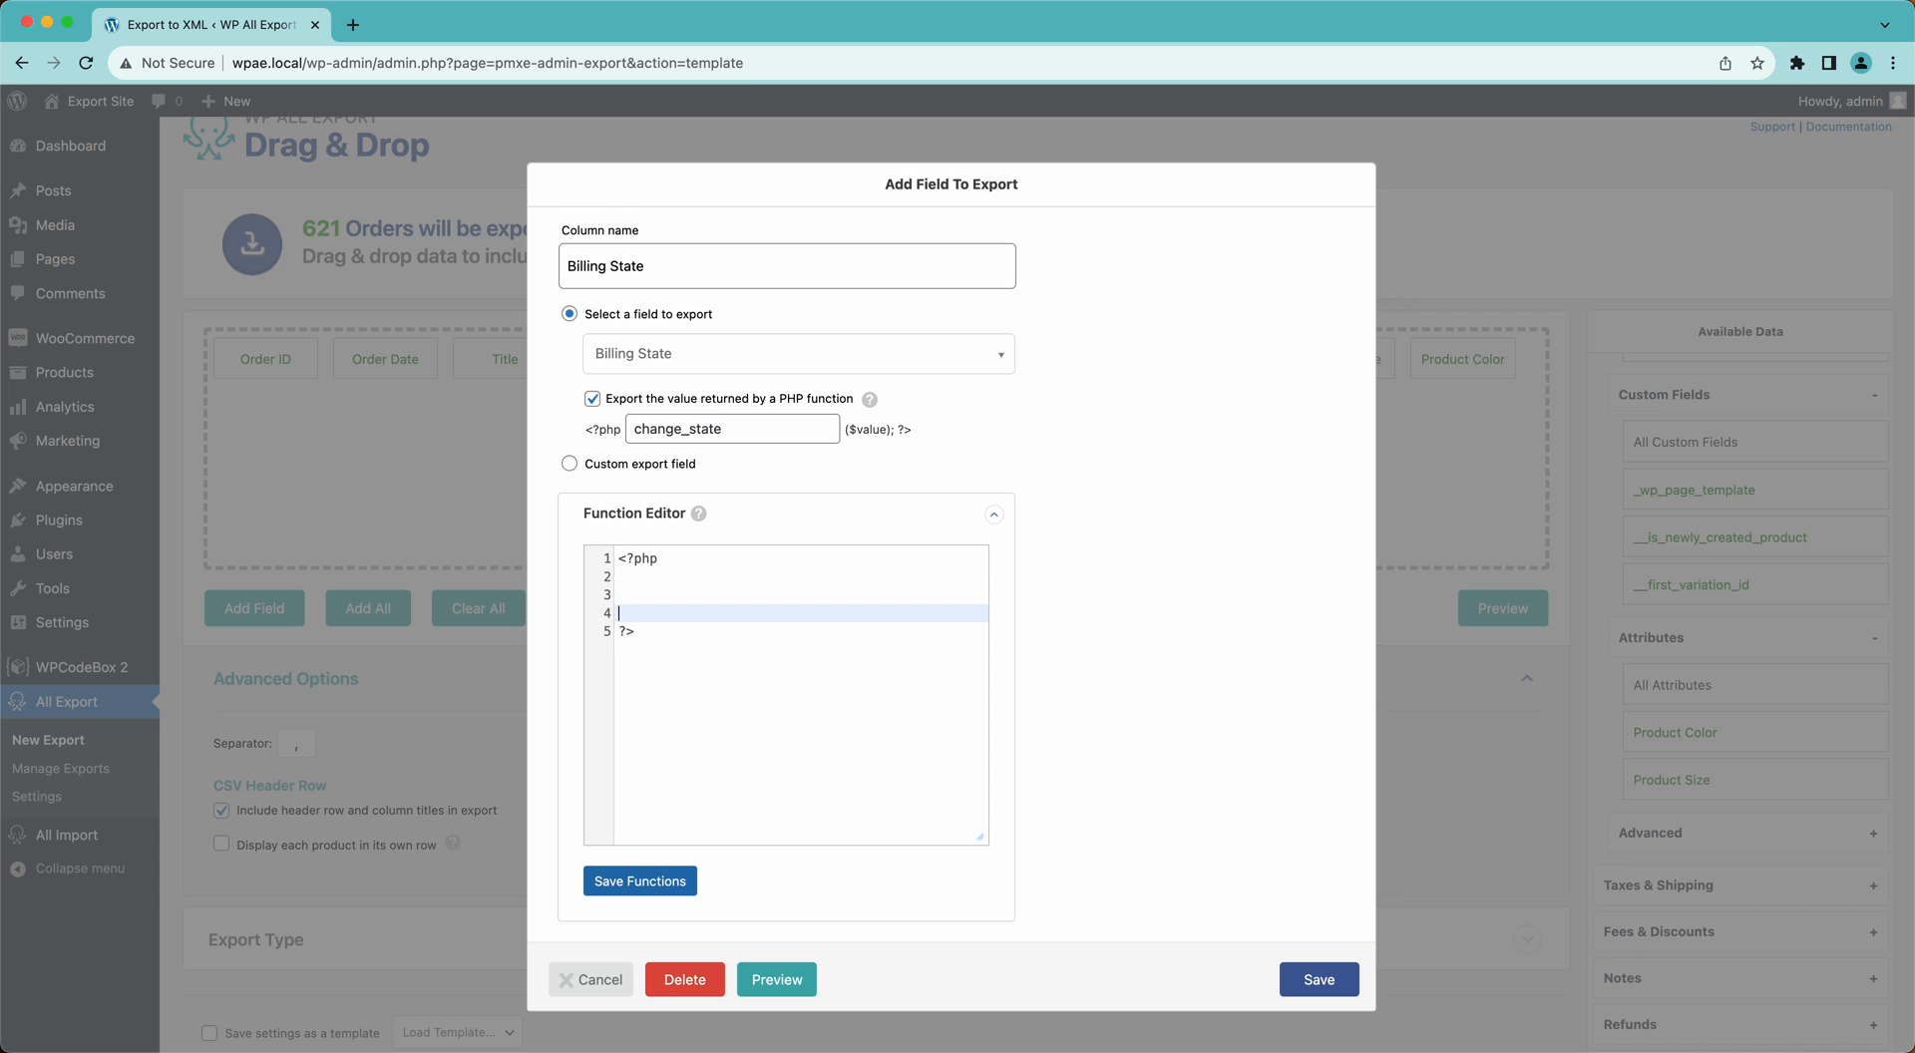
{"action": "key", "text": "Return"}
{"action": "key", "text": "Up"}
{"action": "type", "text": "function"}
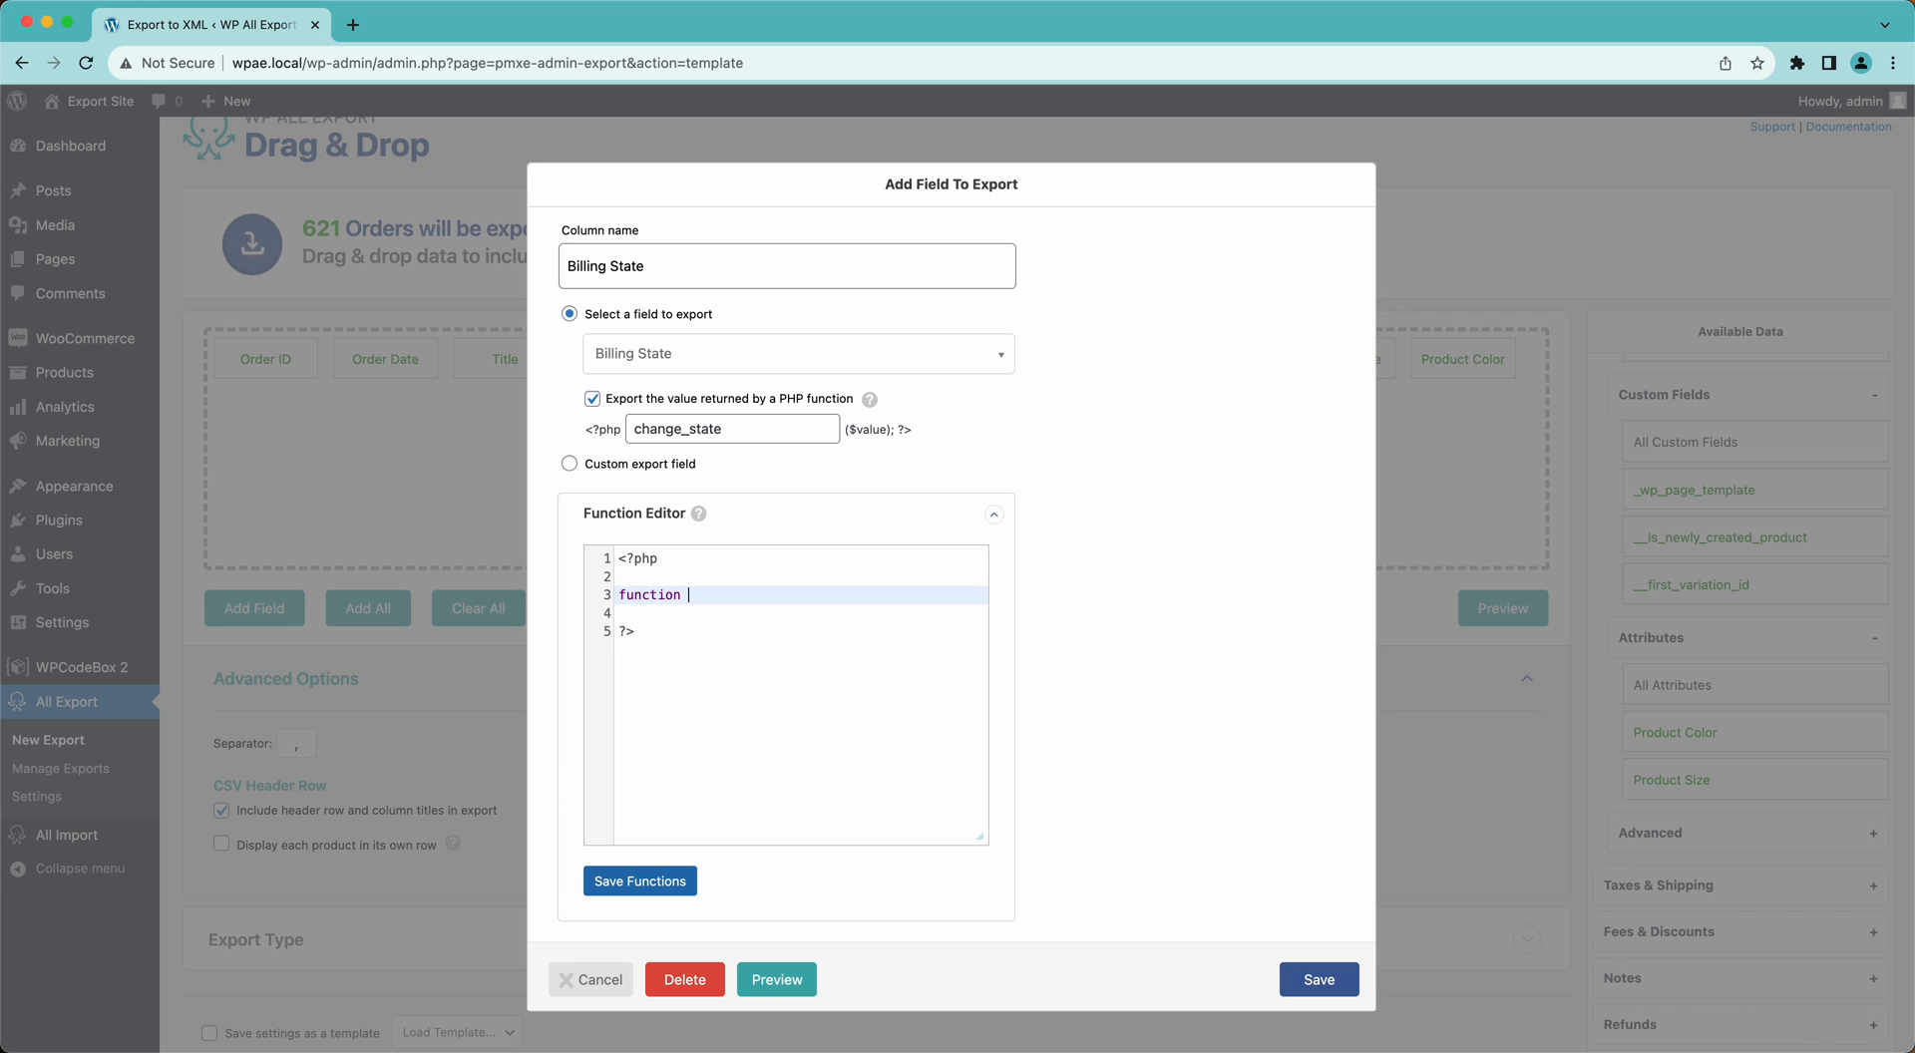
{"action": "type", "text": " change_state($state) {"}
{"action": "key", "text": "Return"}
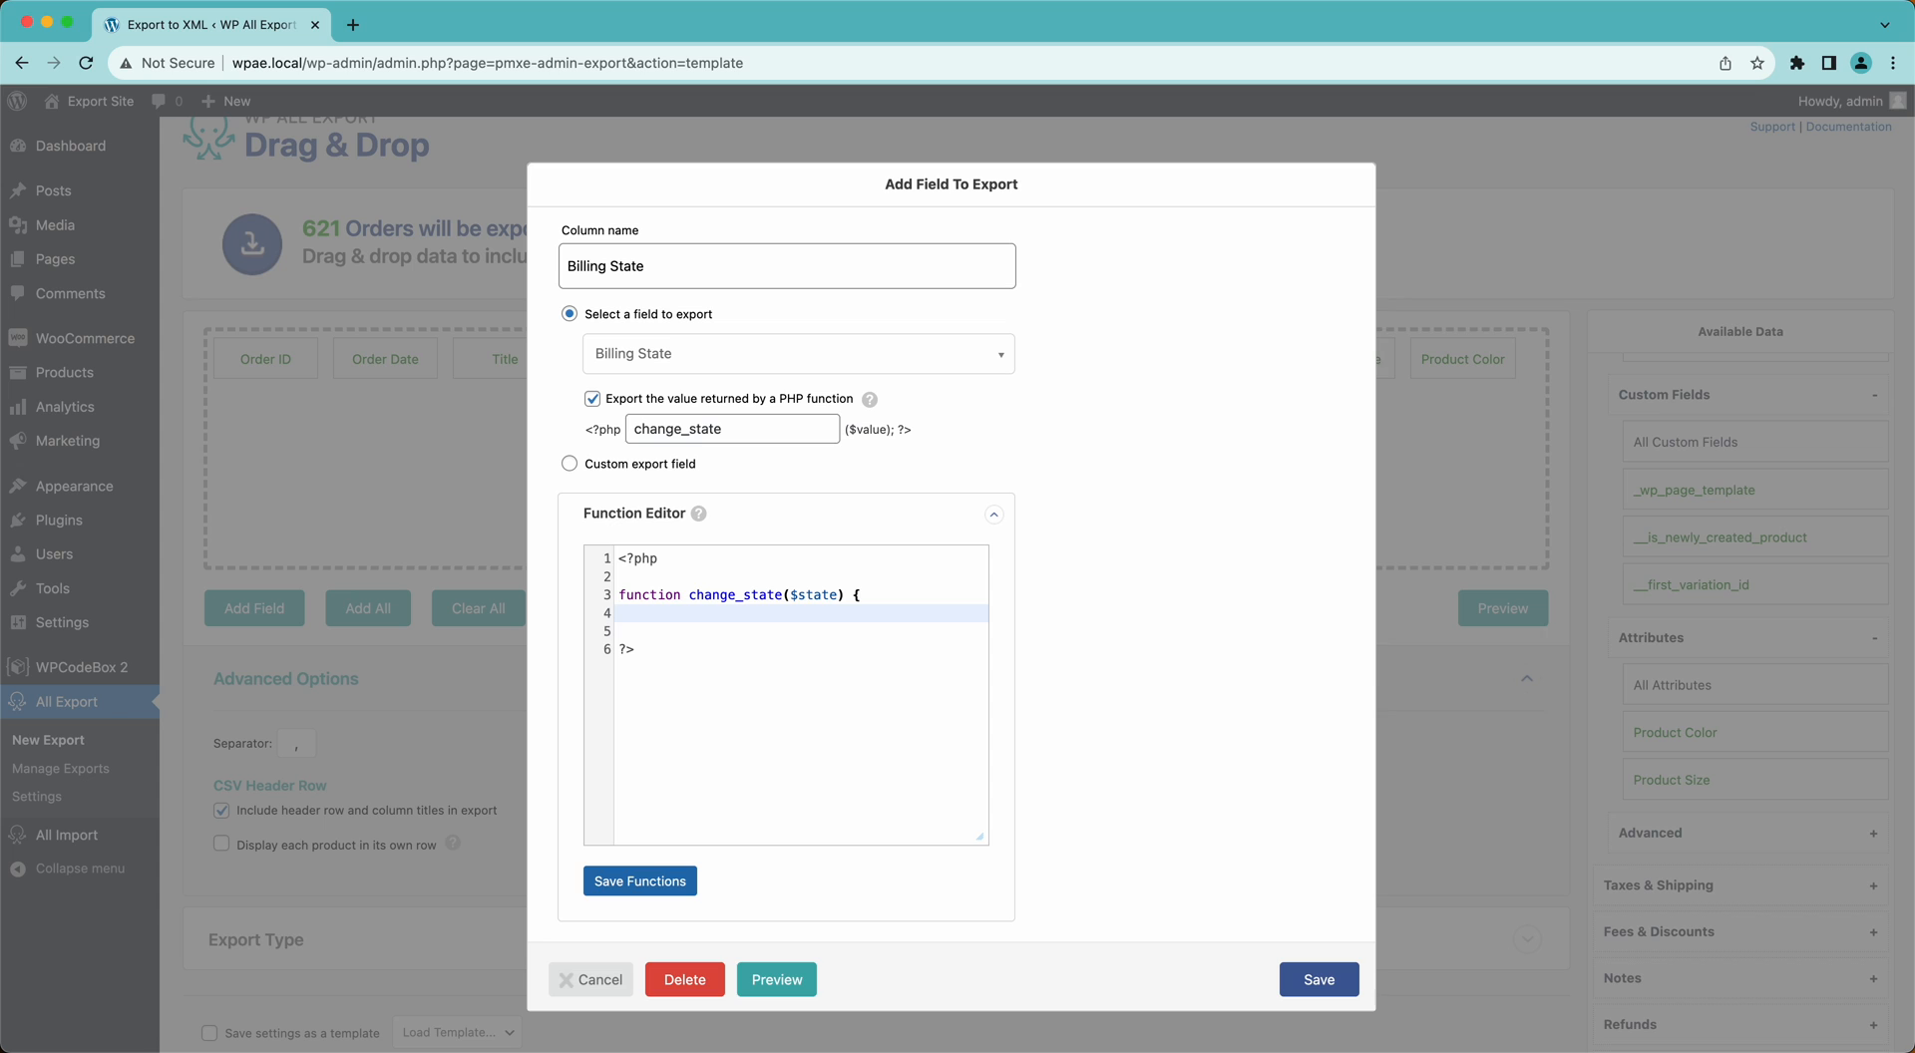
Complete the function with return str_replace('CA','California',$state); and a closing brace, then save the functions and the Billing State field.
{"action": "type", "text": "return str_replace('CA','California',"}
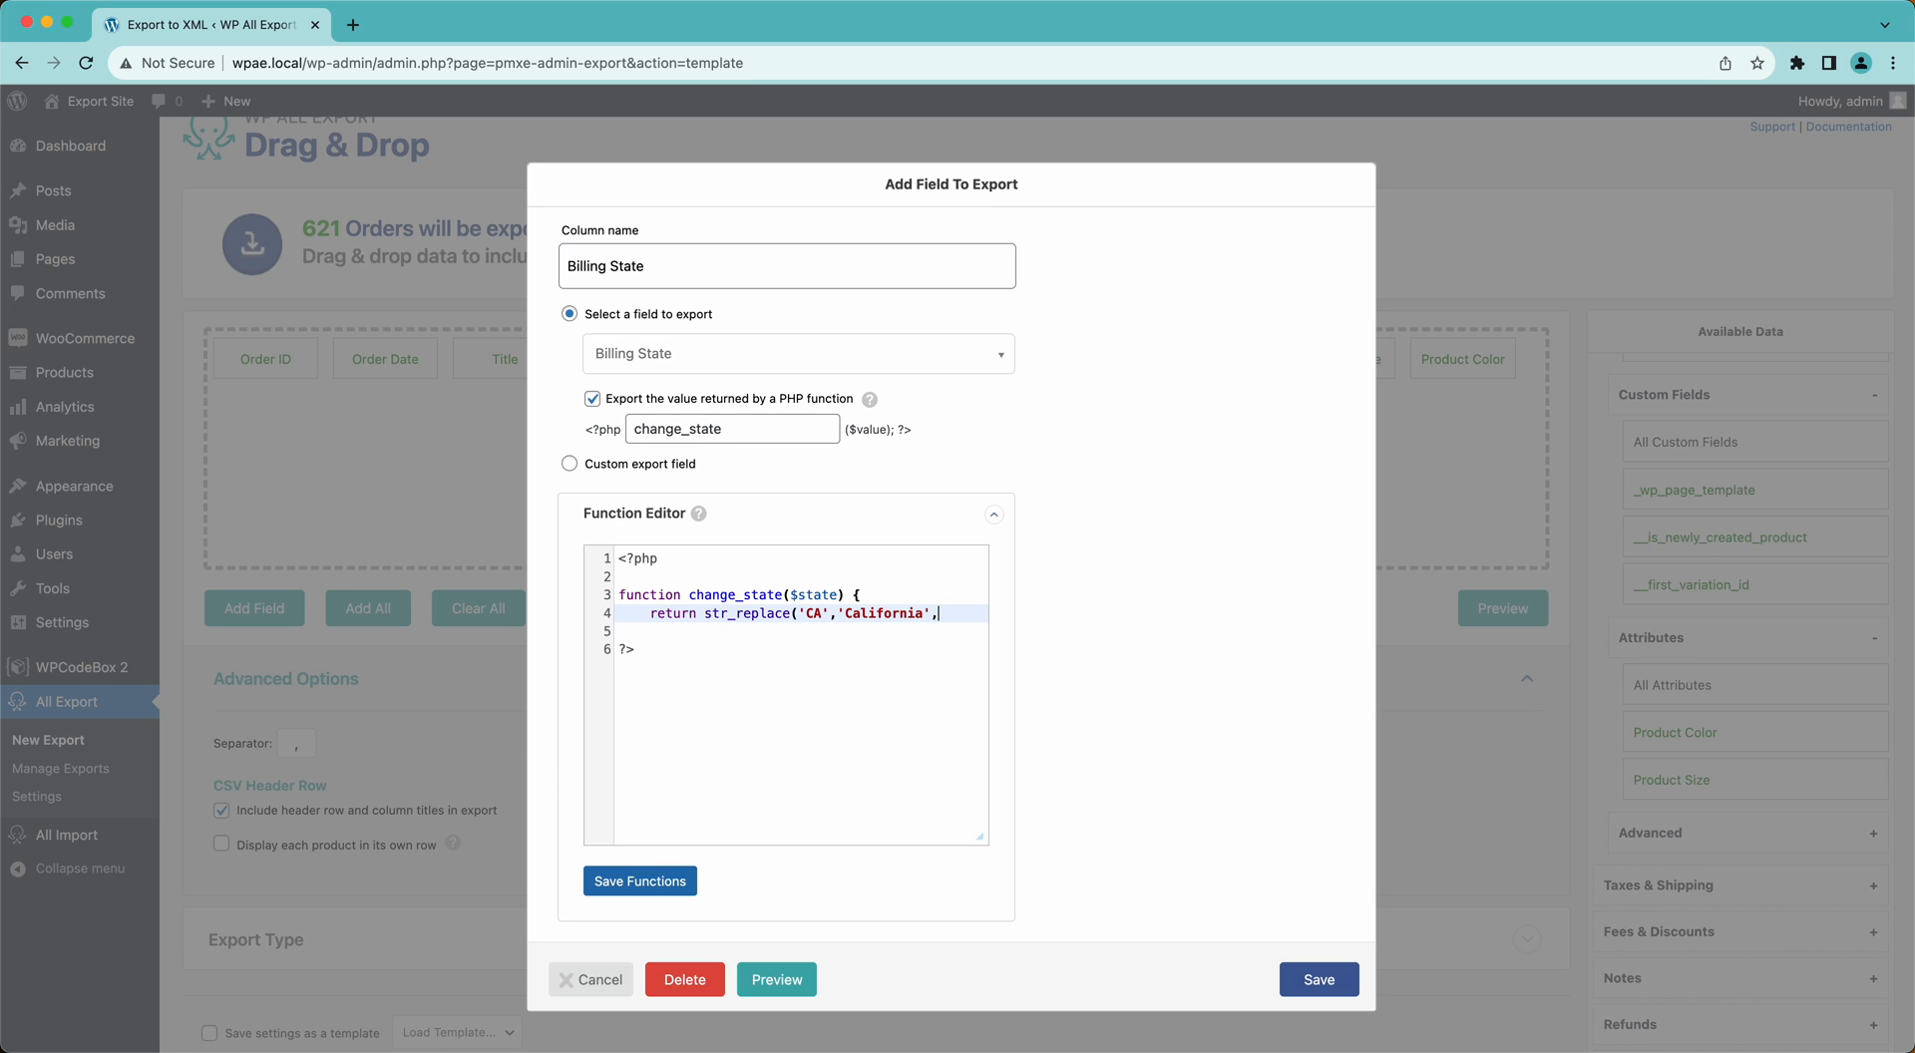
{"action": "type", "text": "$state"}
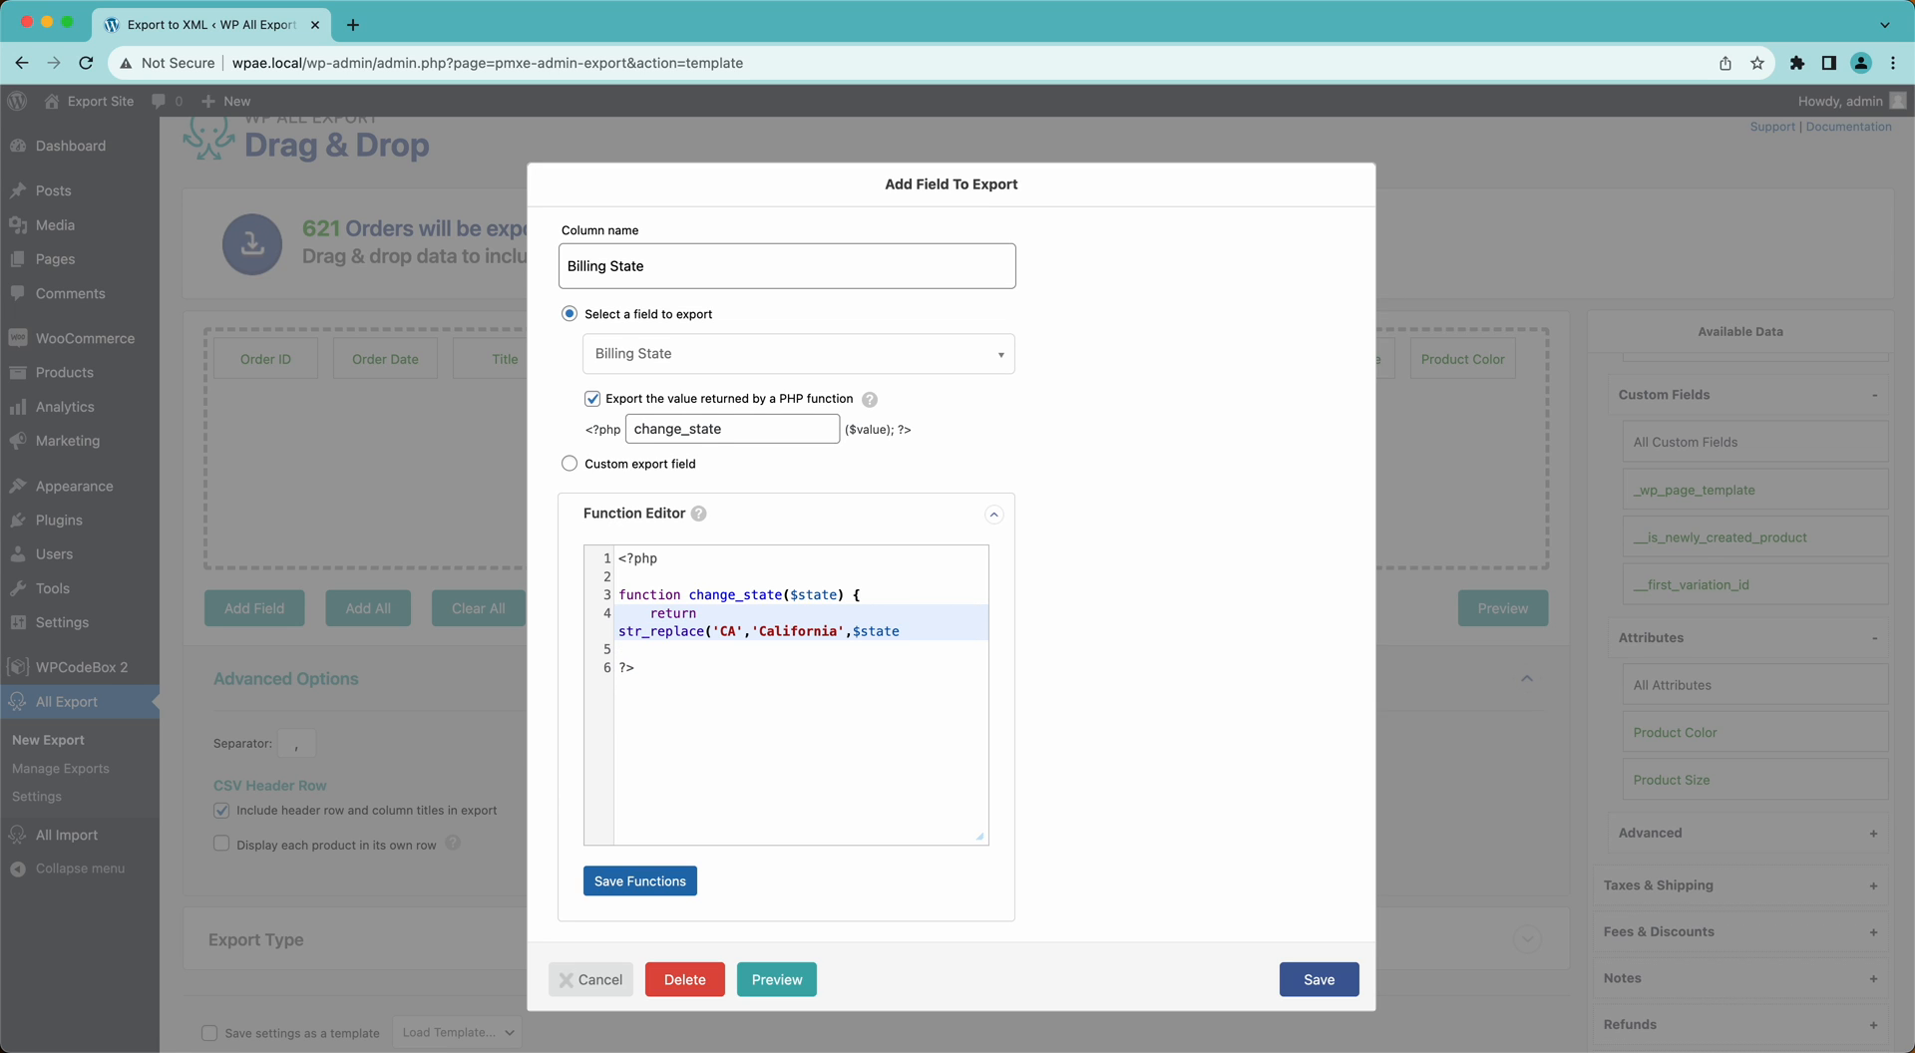
{"action": "type", "text": ");"}
{"action": "key", "text": "Return"}
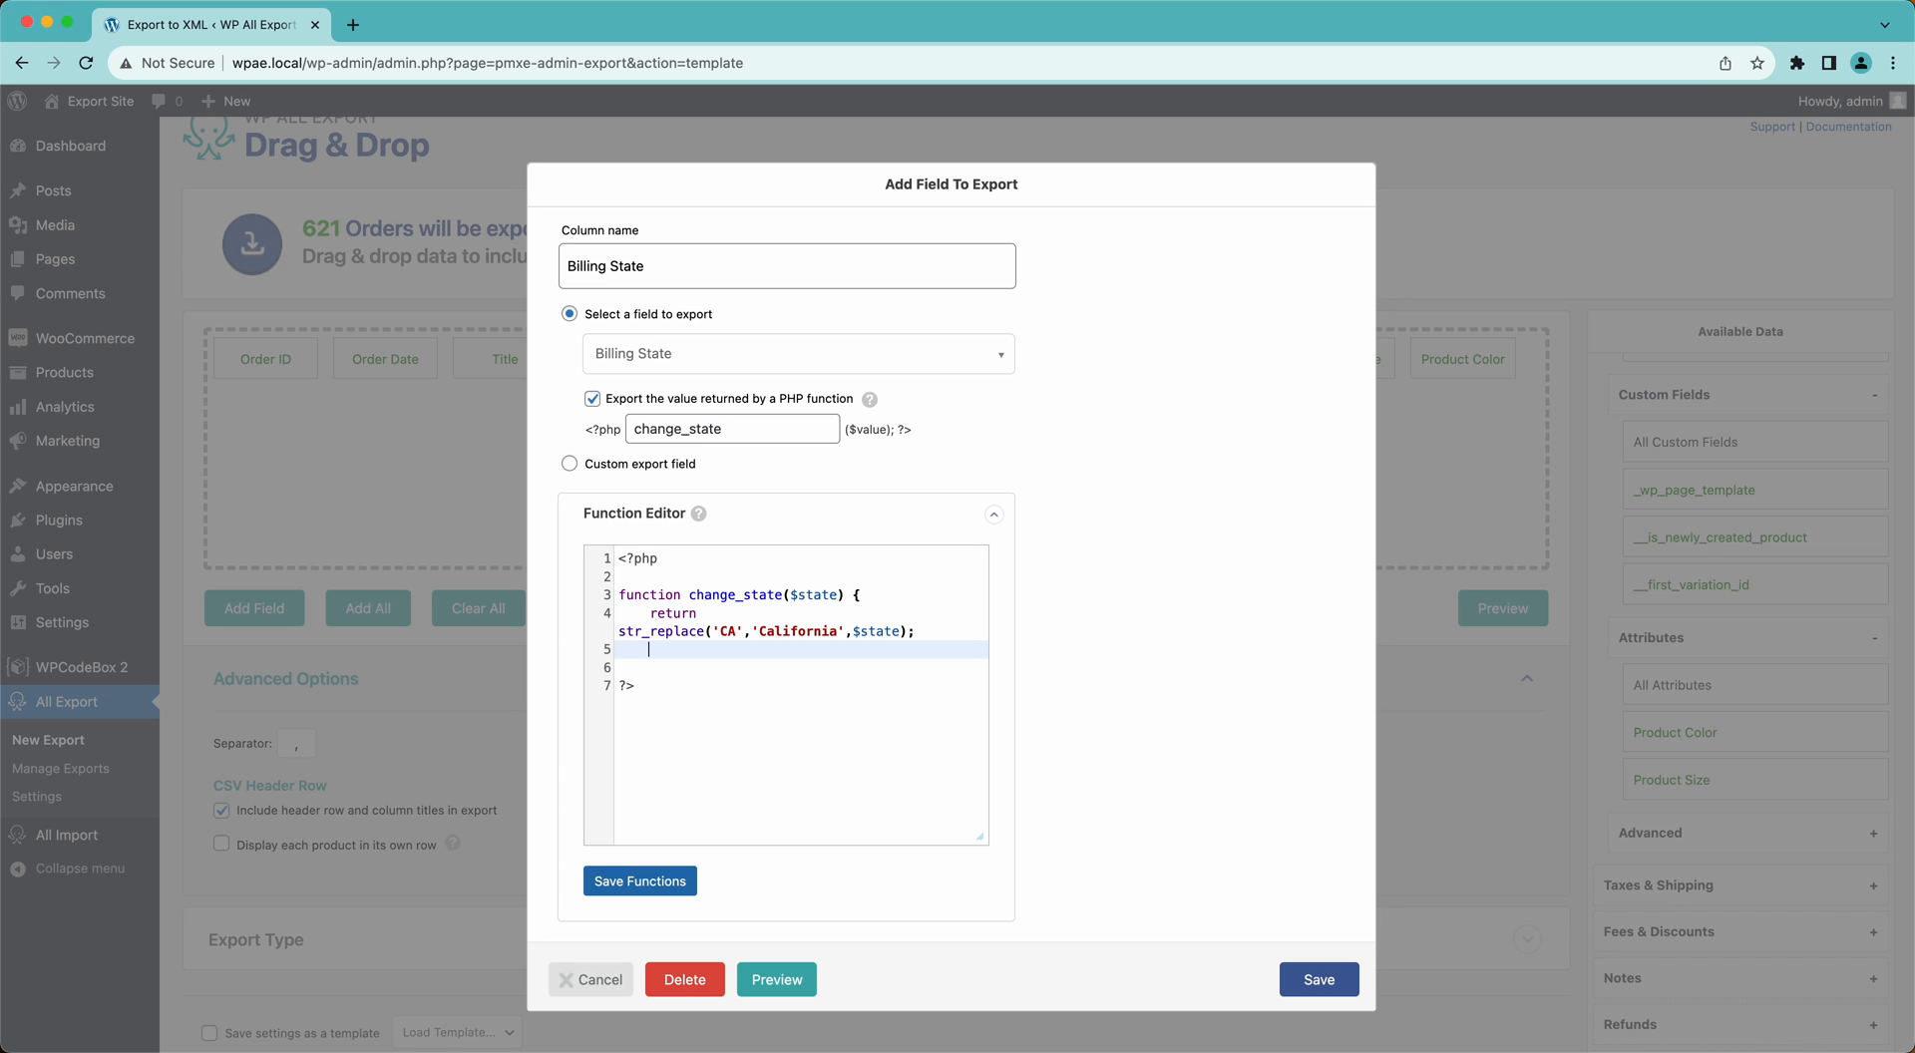
{"action": "type", "text": "}"}
{"action": "left_click", "coordinate": [666, 893]}
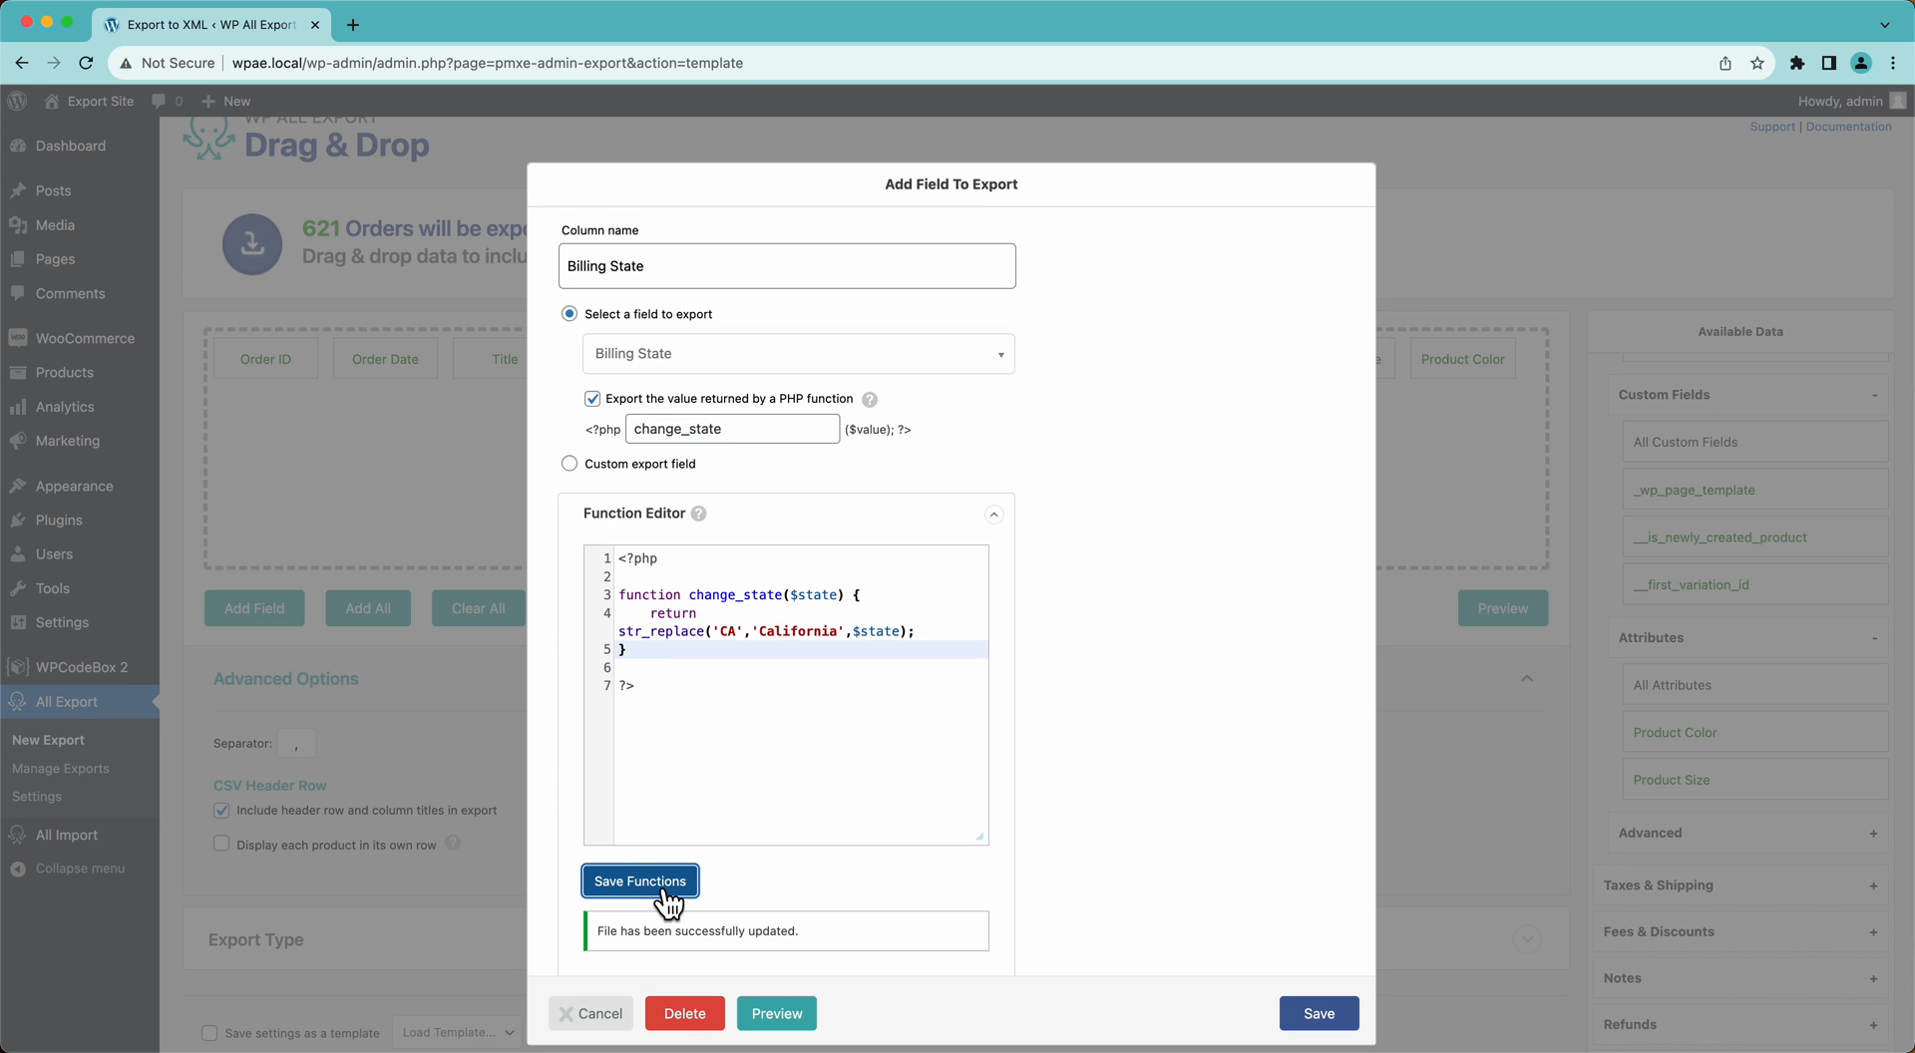
{"action": "left_click", "coordinate": [1312, 1012]}
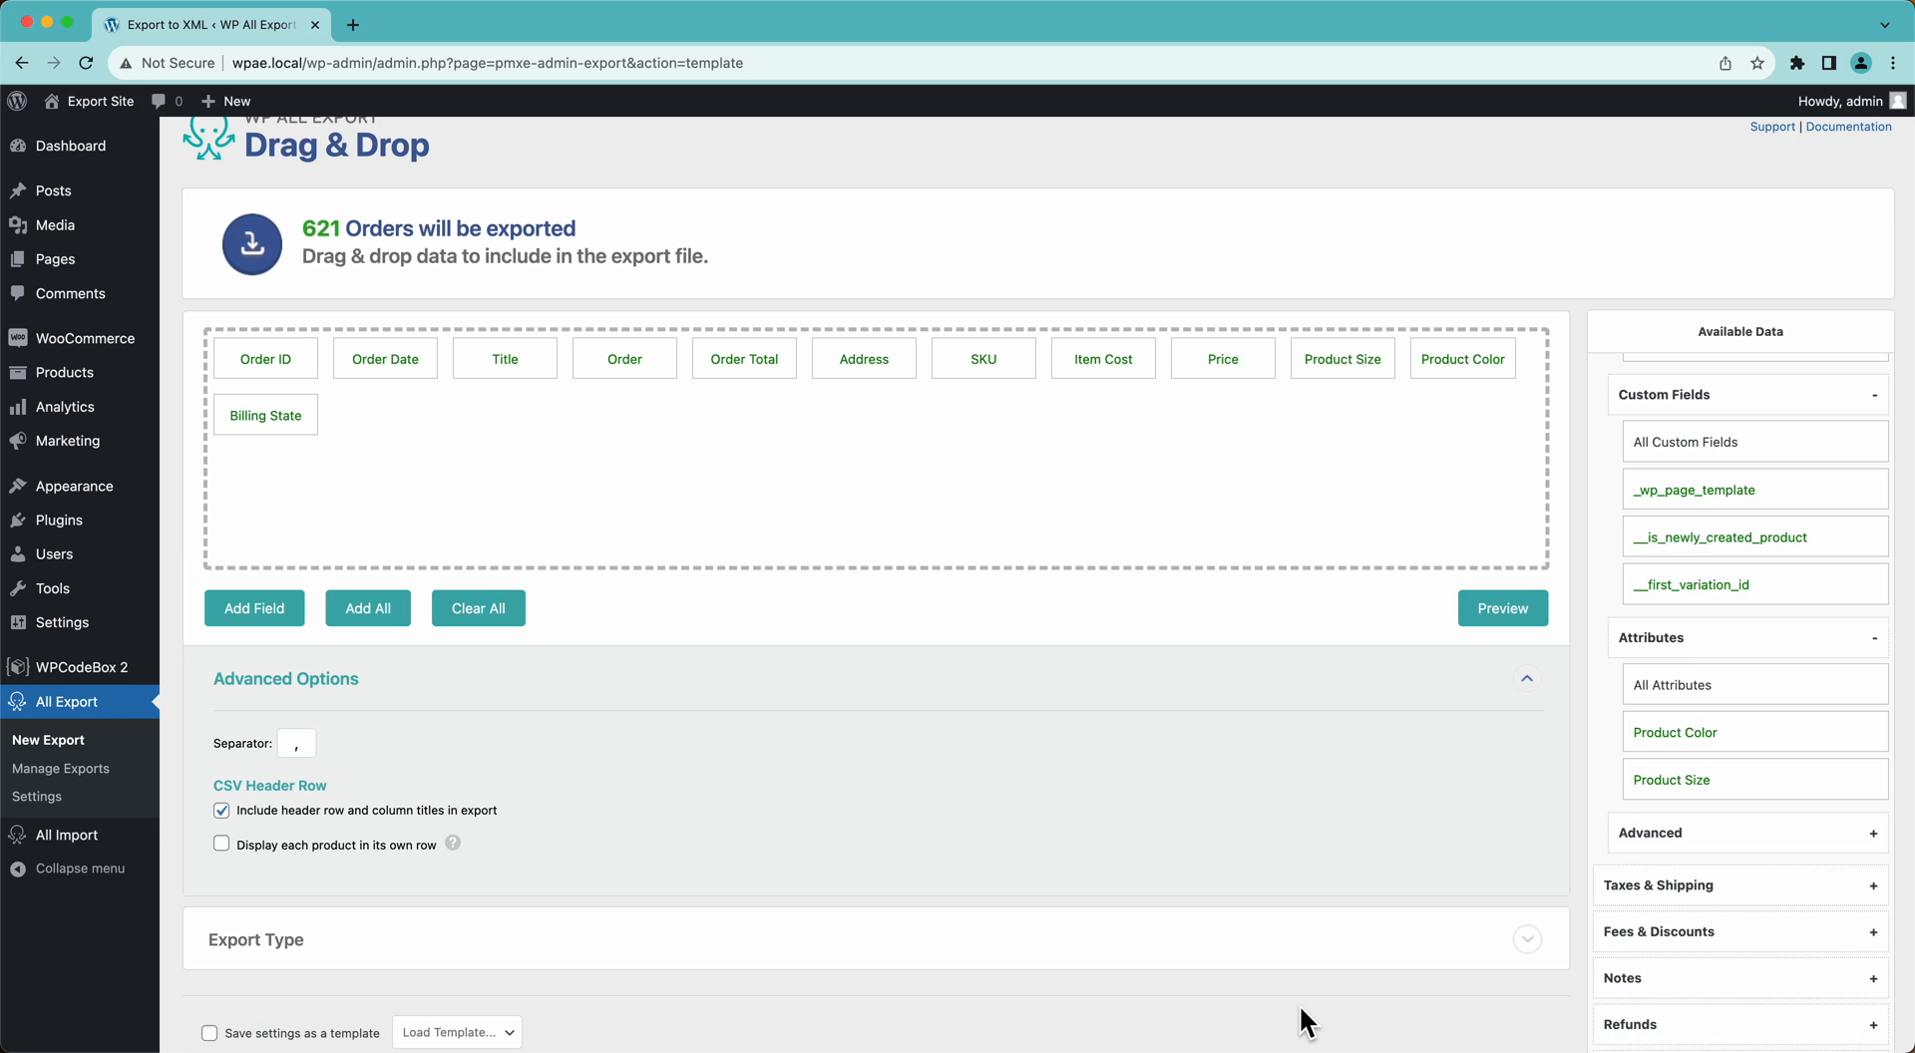
Preview the first 10 orders, check the Billing State column values, and dismiss the preview.
{"action": "left_click", "coordinate": [1491, 610]}
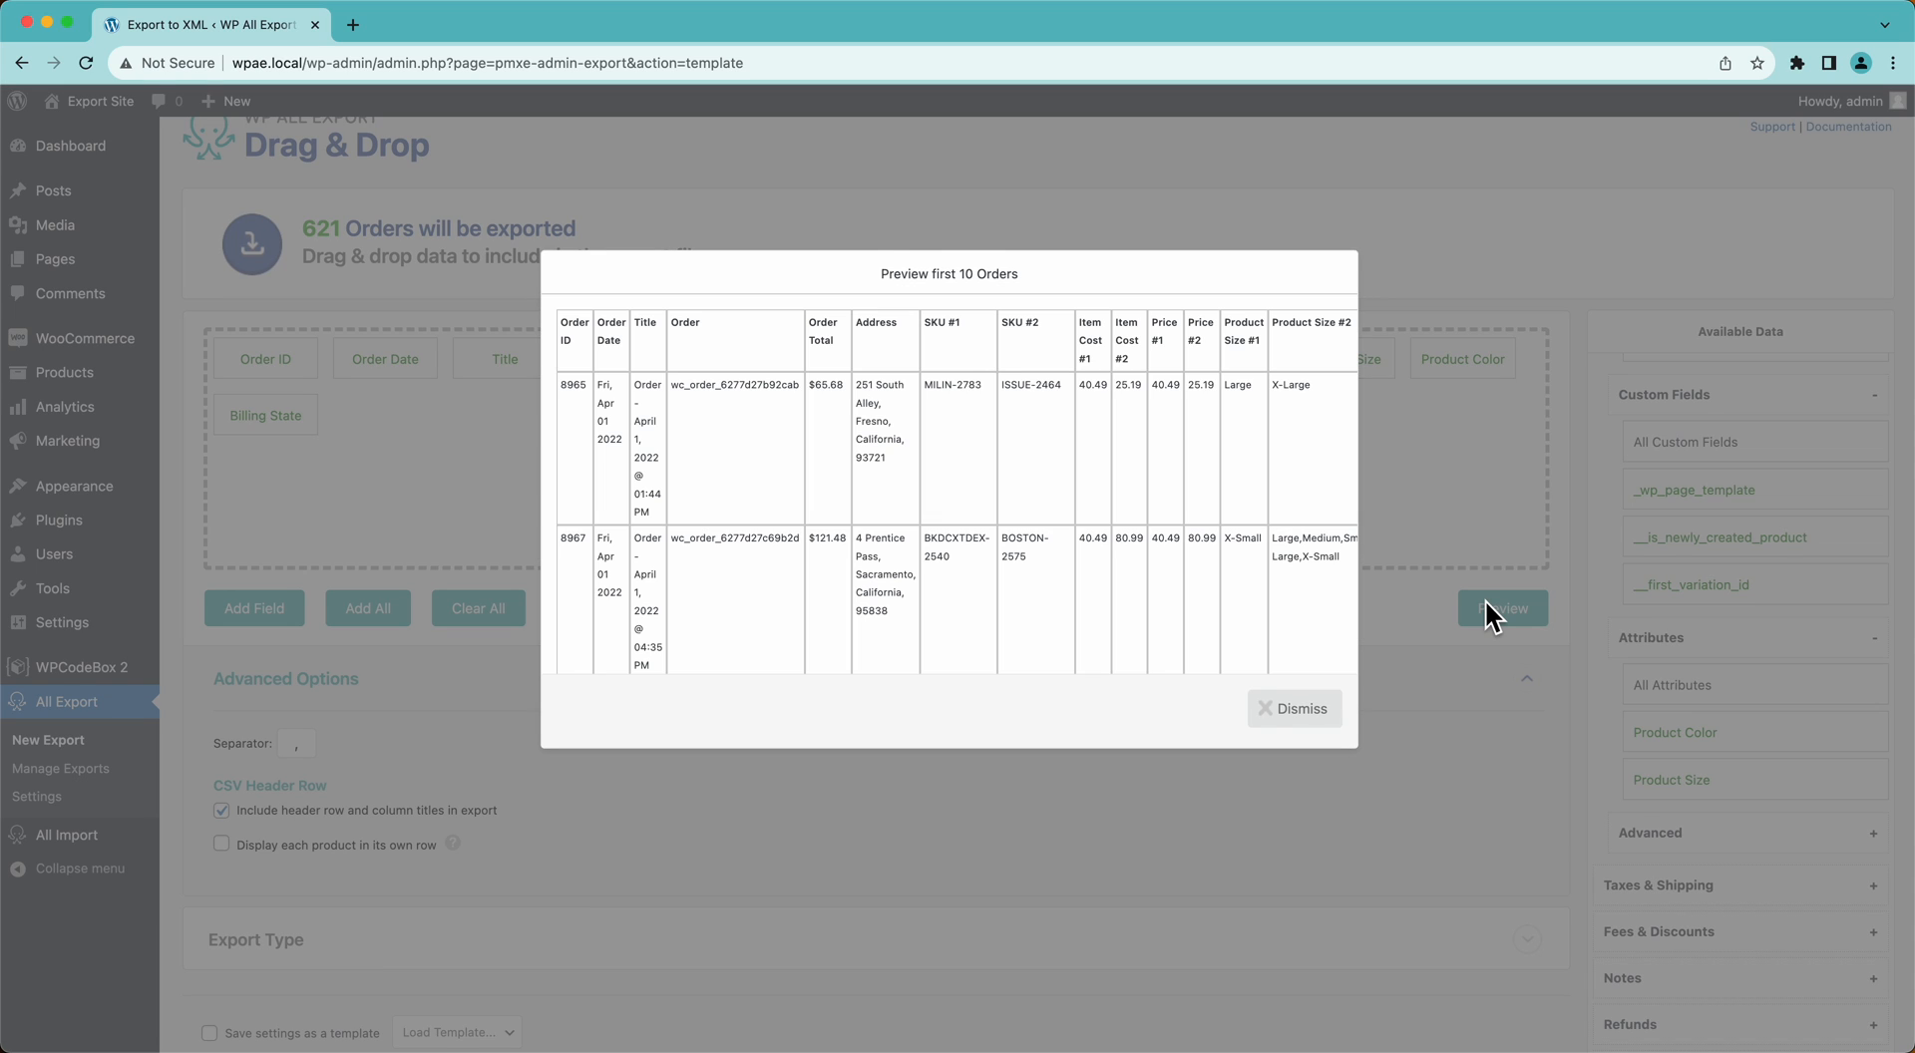
{"action": "scroll", "coordinate": [1171, 487], "scroll_direction": "right", "scroll_amount": 5}
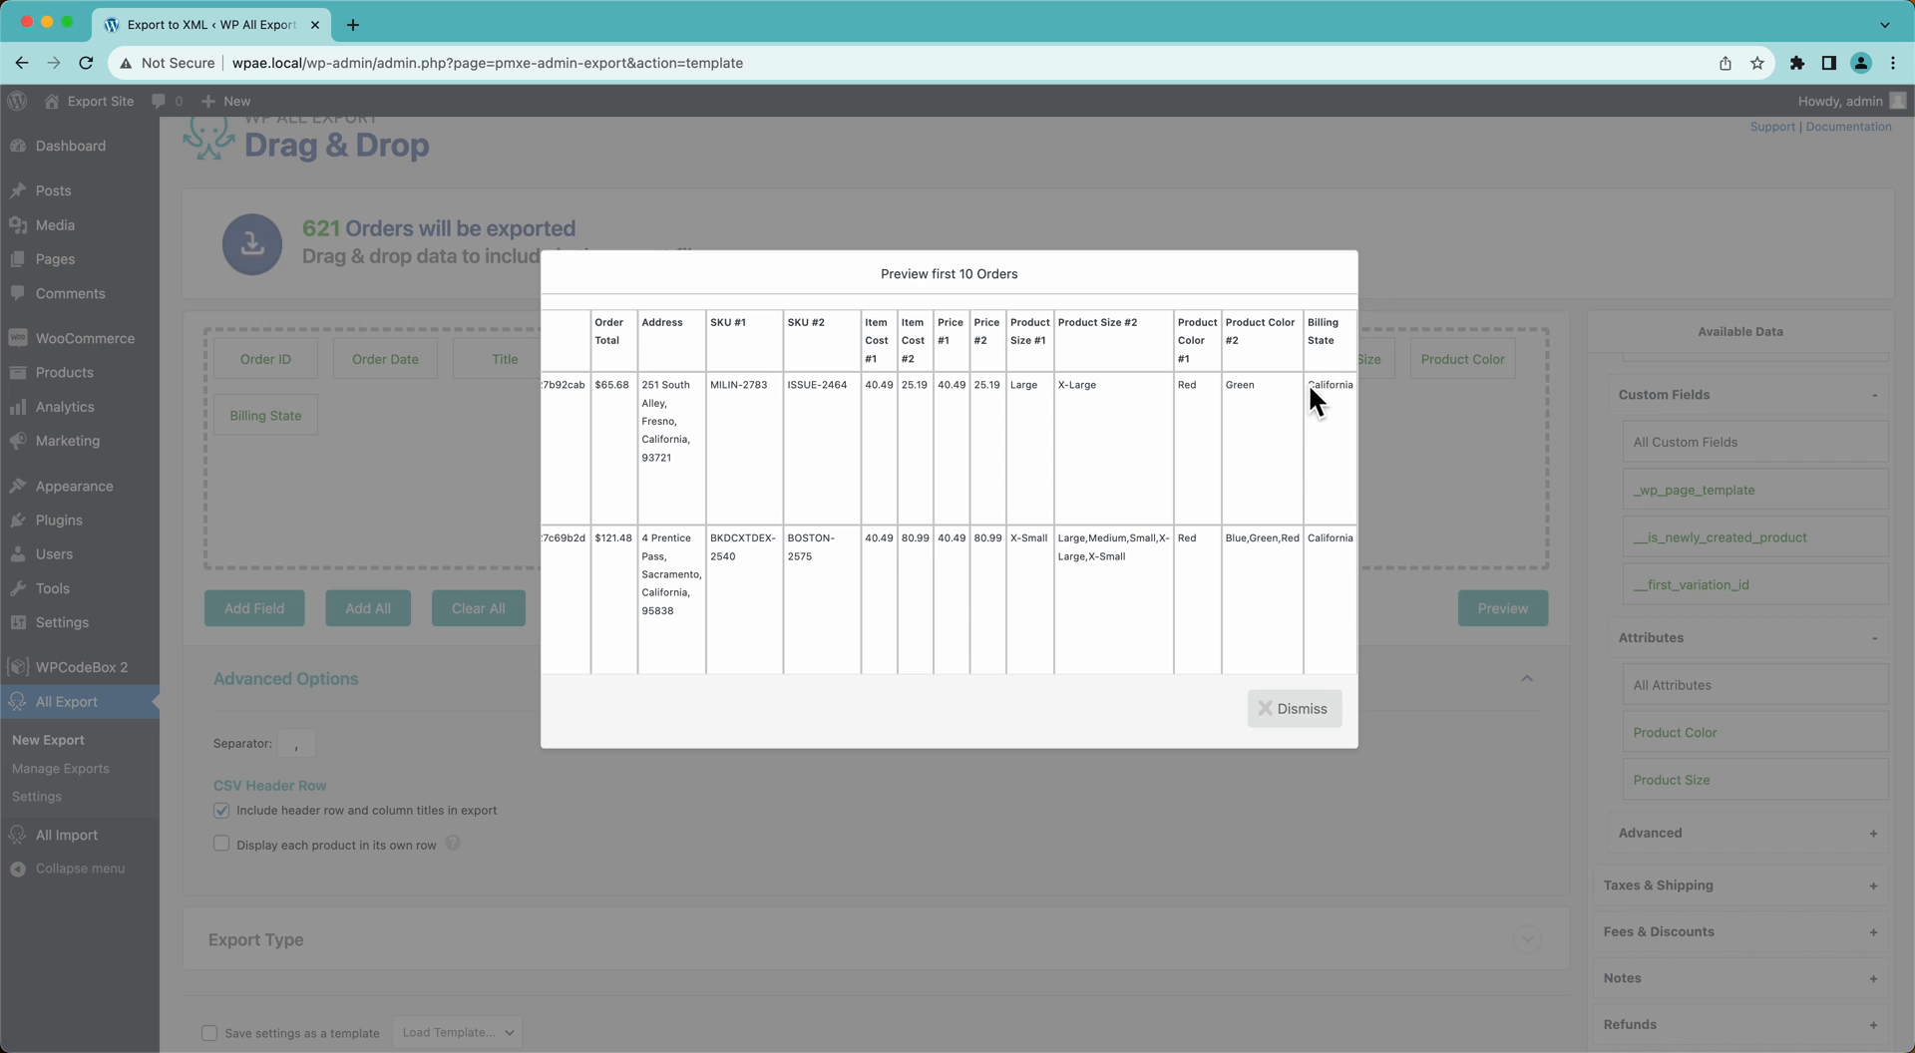
{"action": "scroll", "coordinate": [1324, 664], "scroll_direction": "down", "scroll_amount": 5}
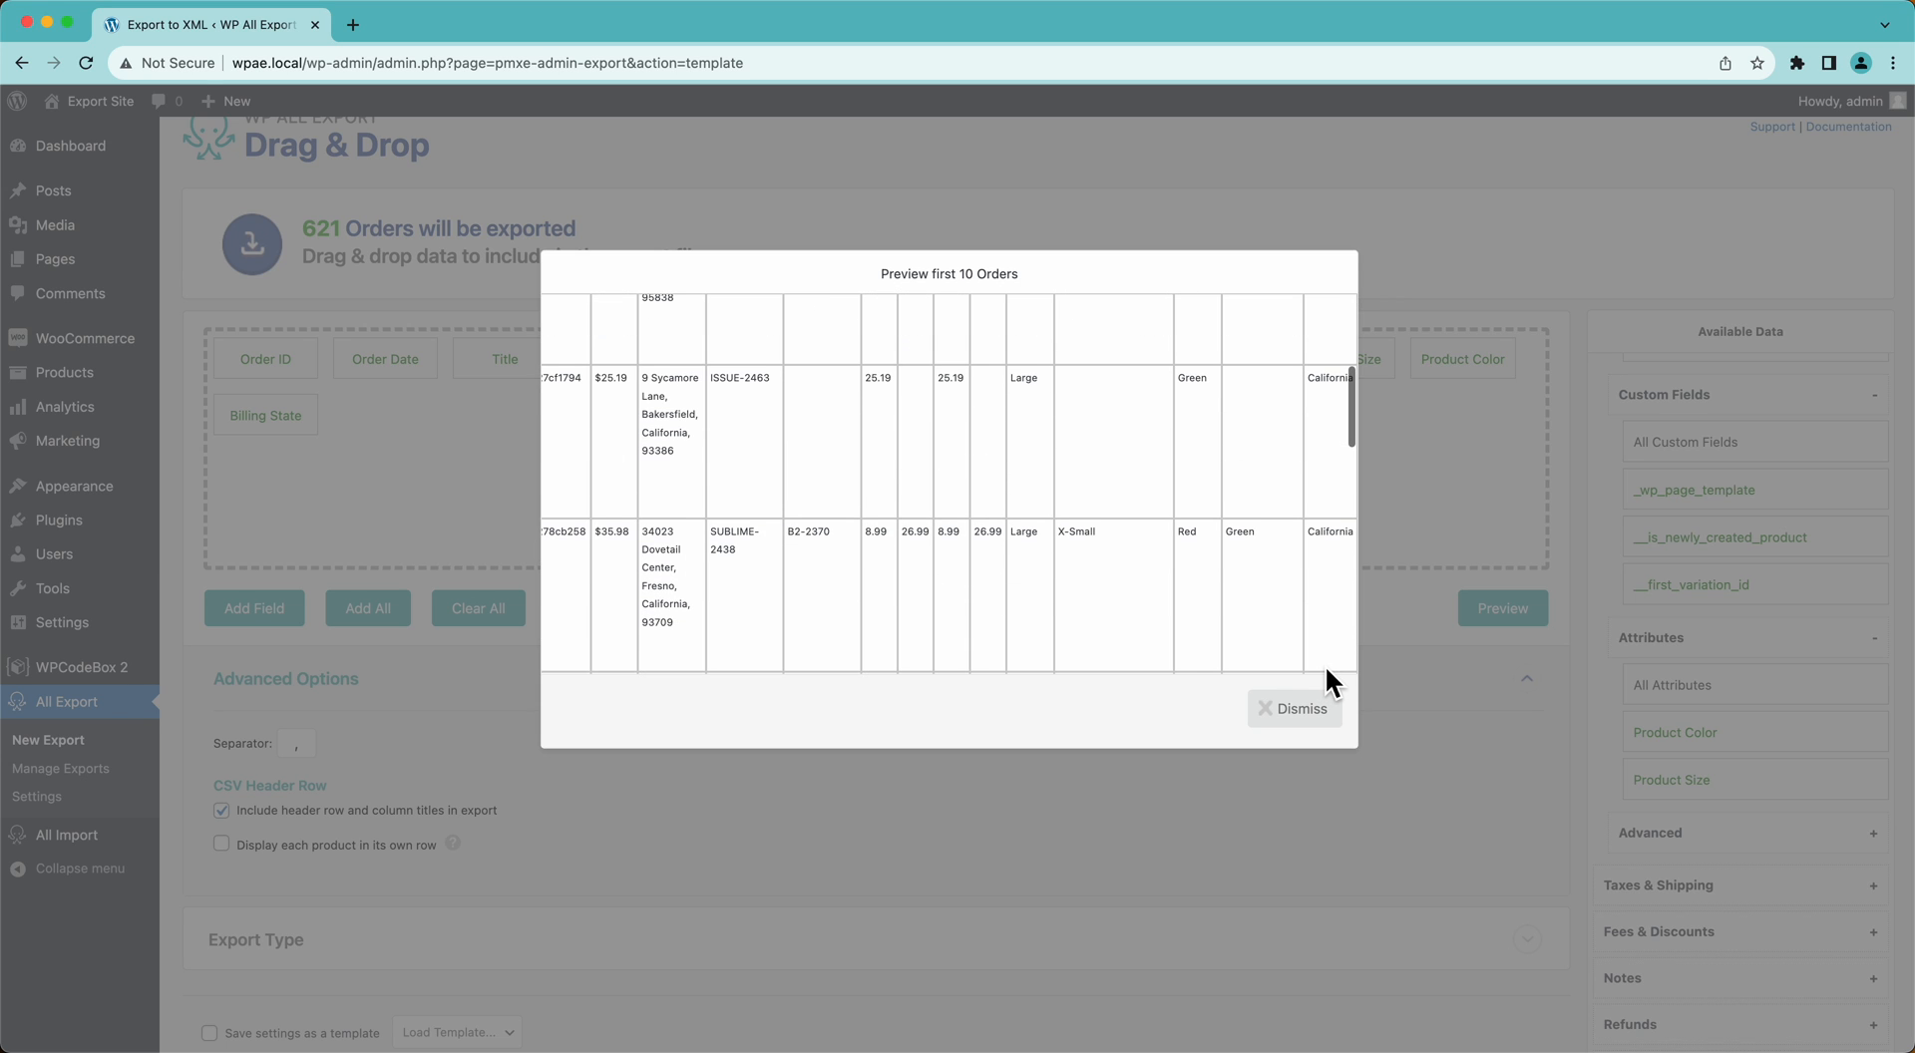
{"action": "scroll", "coordinate": [1324, 682], "scroll_direction": "down", "scroll_amount": 3}
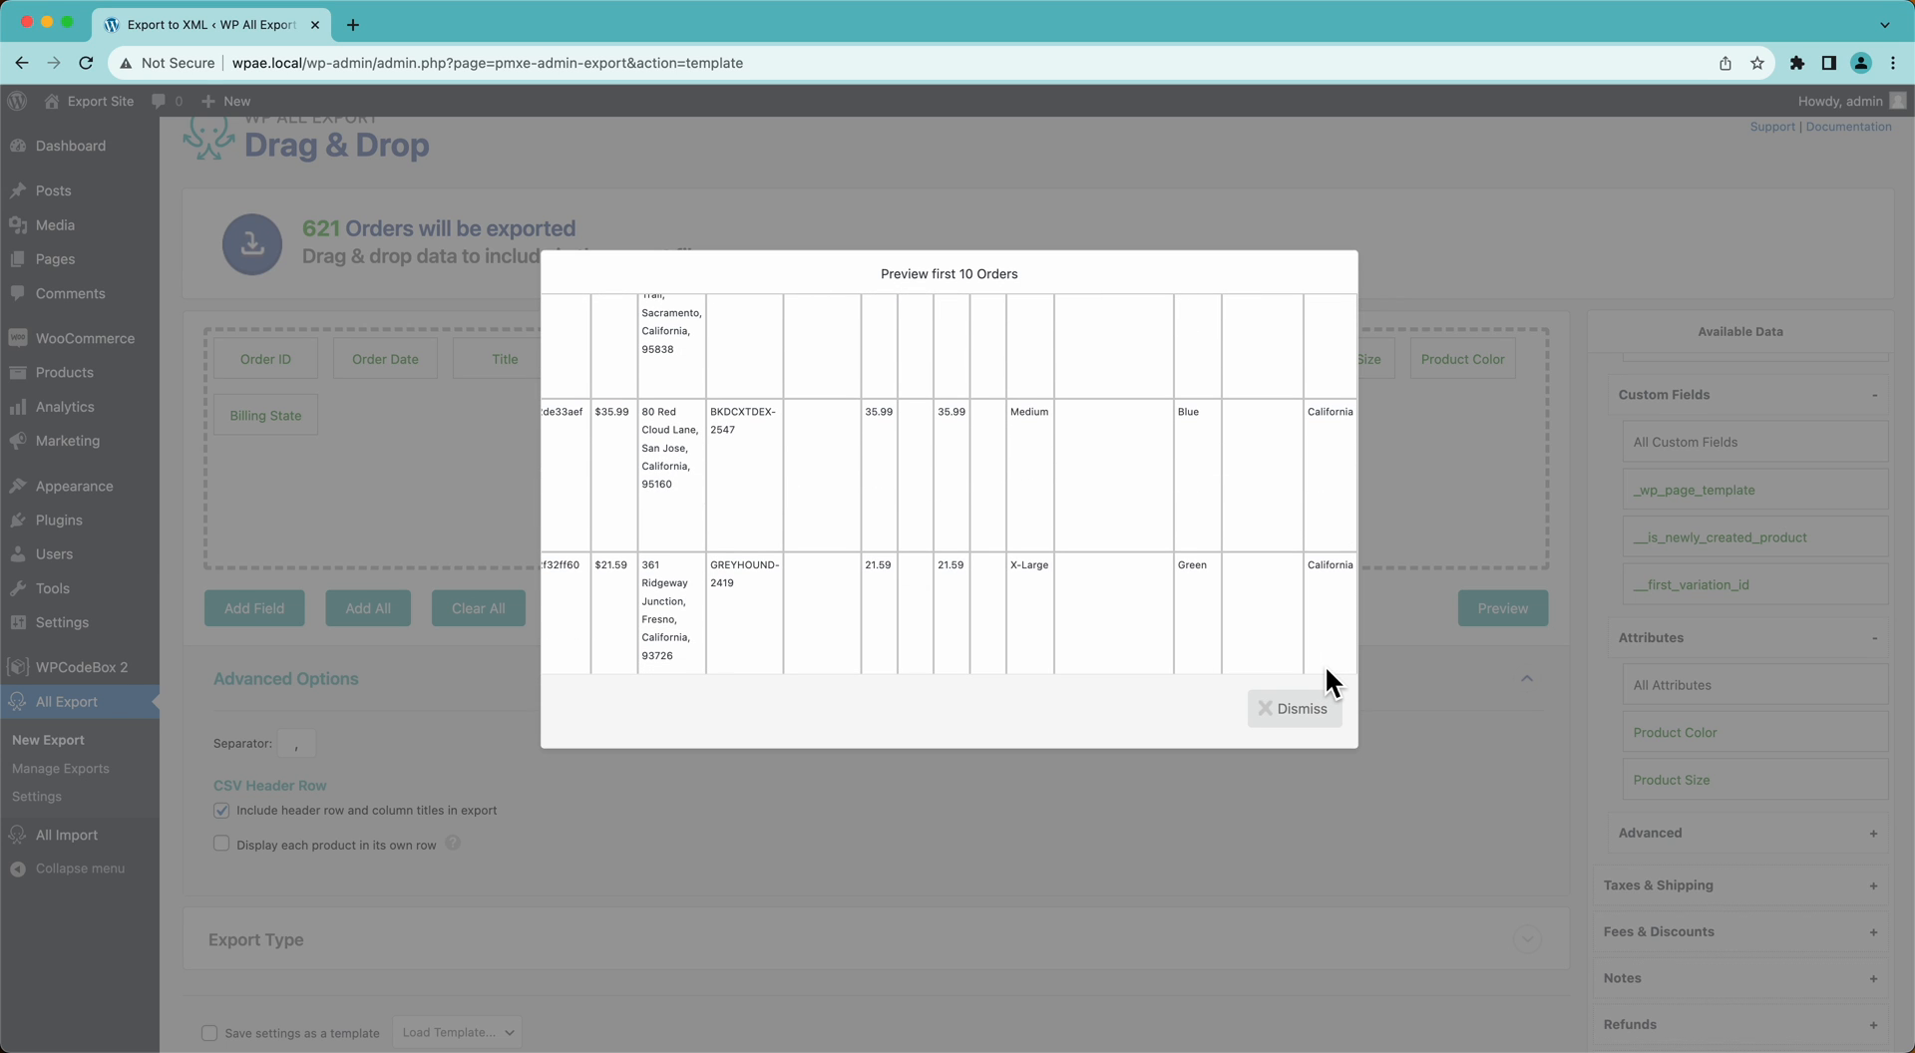
{"action": "left_click", "coordinate": [1316, 710]}
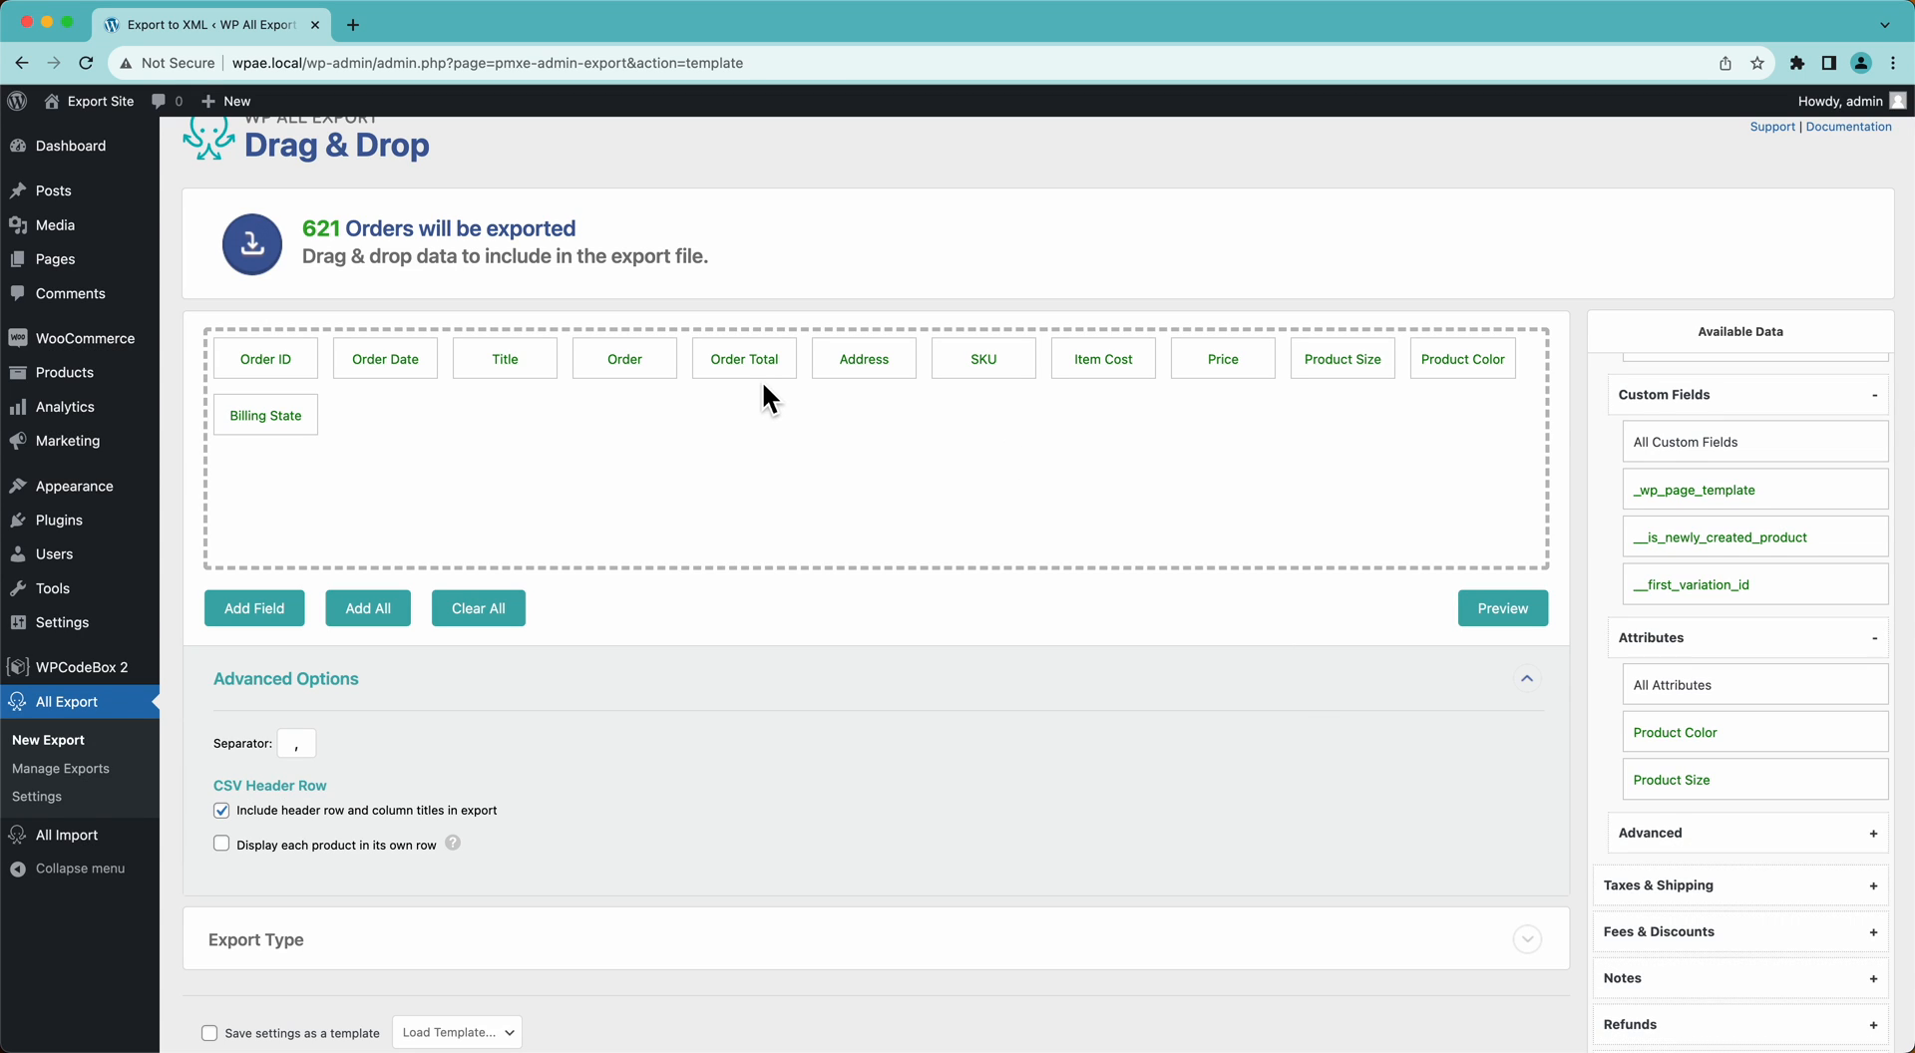
Switch the Billing State column to a custom export field and enter a bracketed change_state( function call.
{"action": "left_click", "coordinate": [252, 417]}
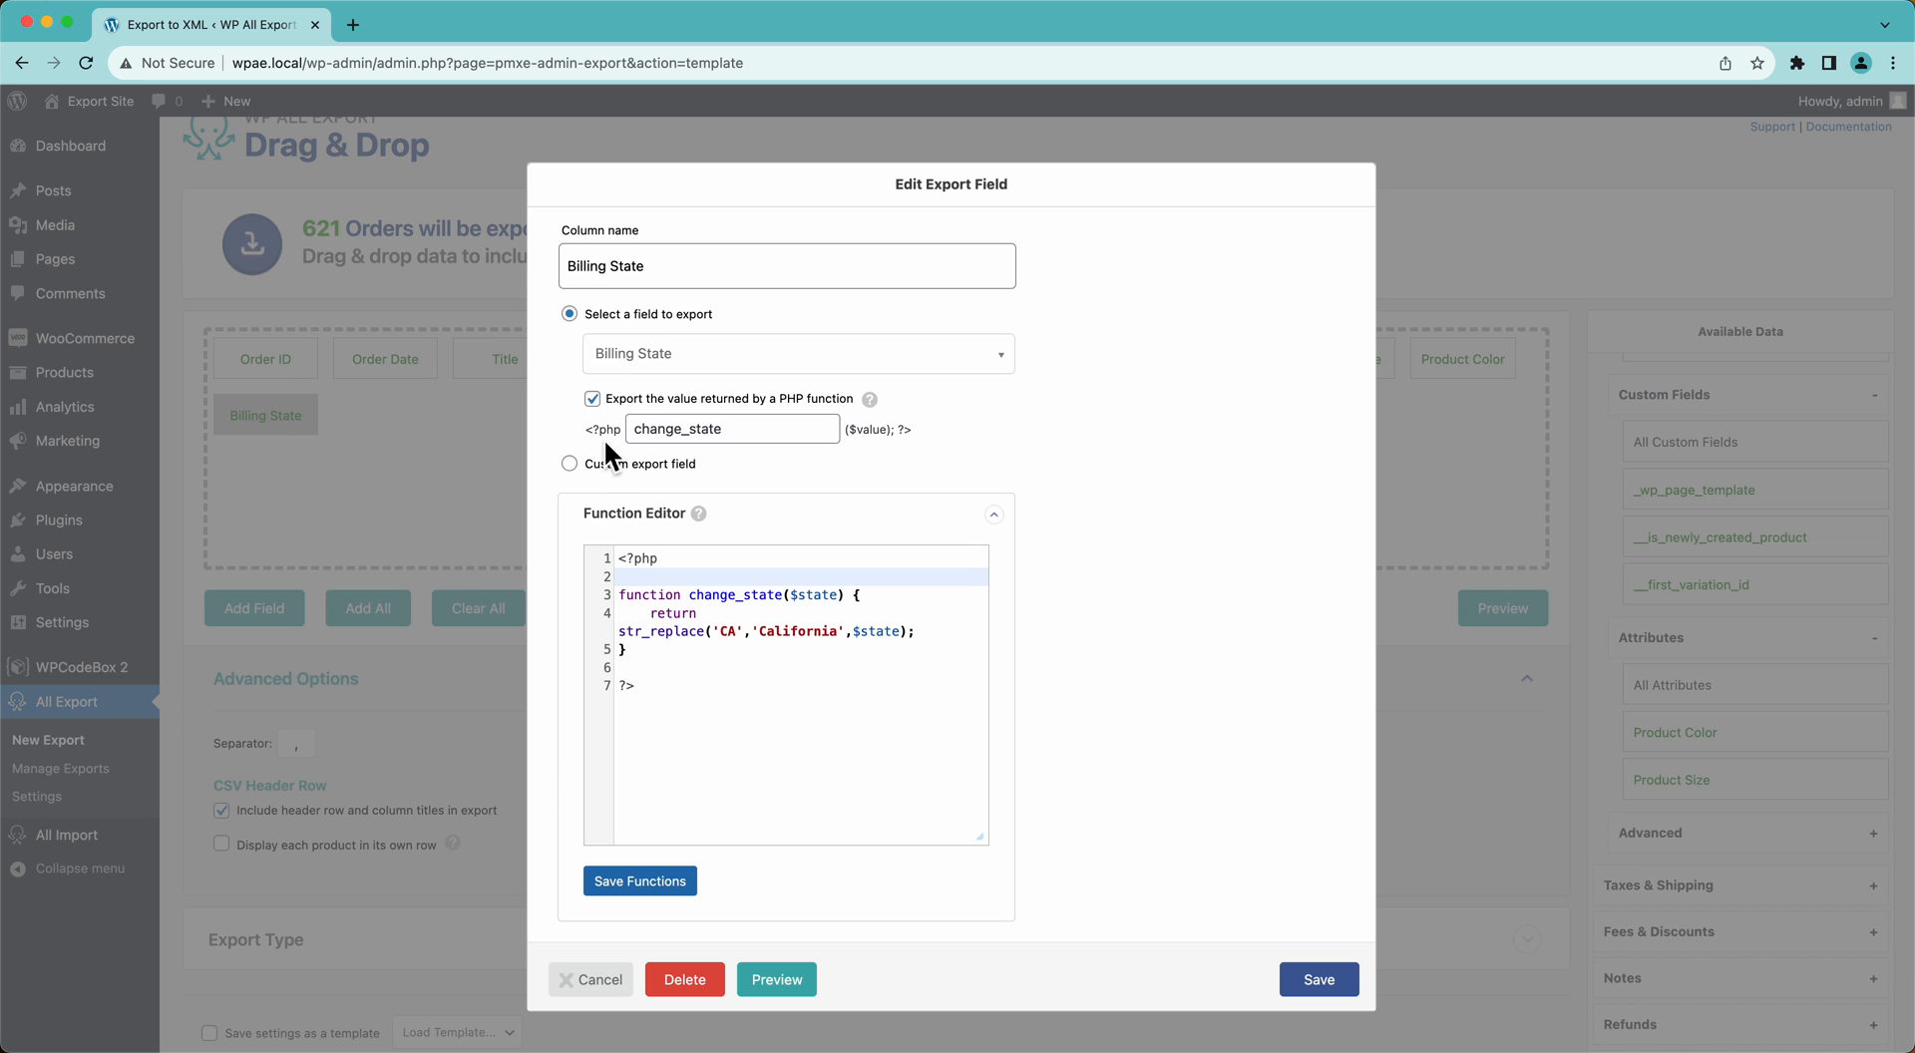
{"action": "left_click", "coordinate": [568, 463]}
{"action": "left_click", "coordinate": [752, 439]}
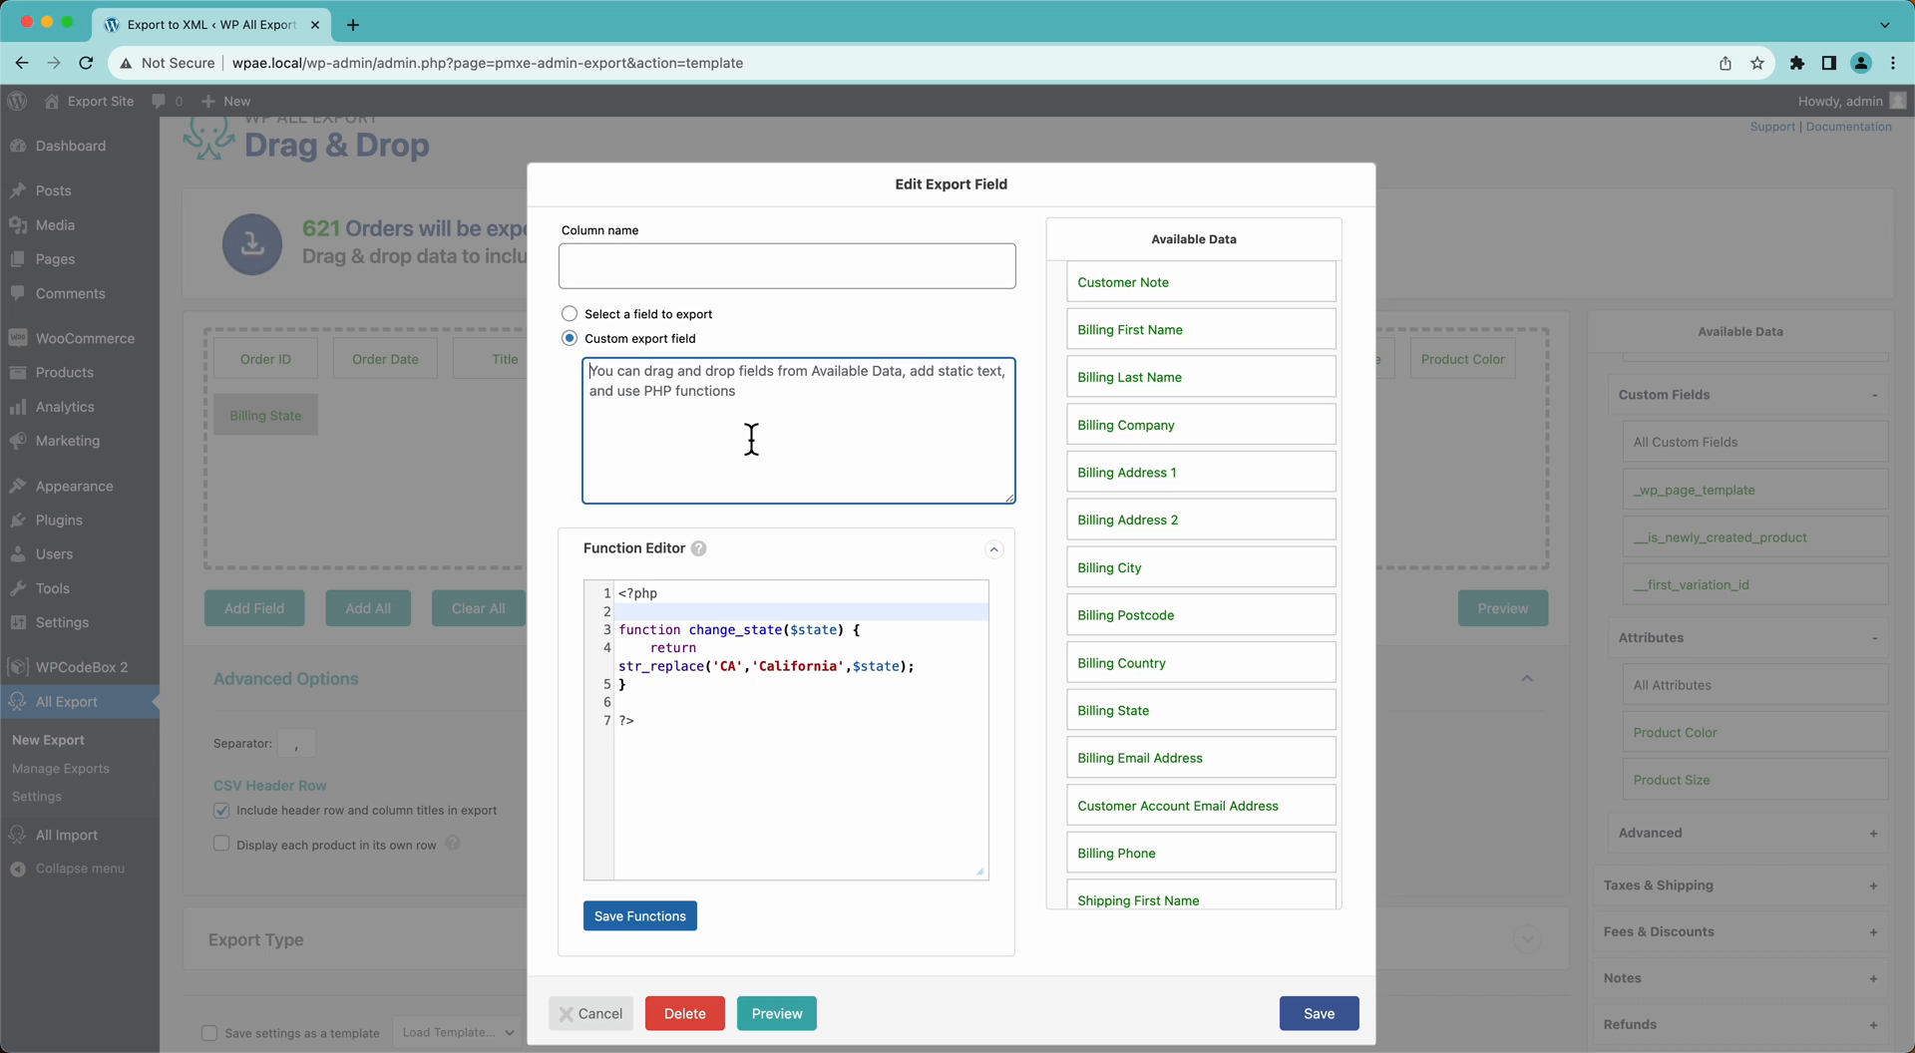
{"action": "type", "text": "["}
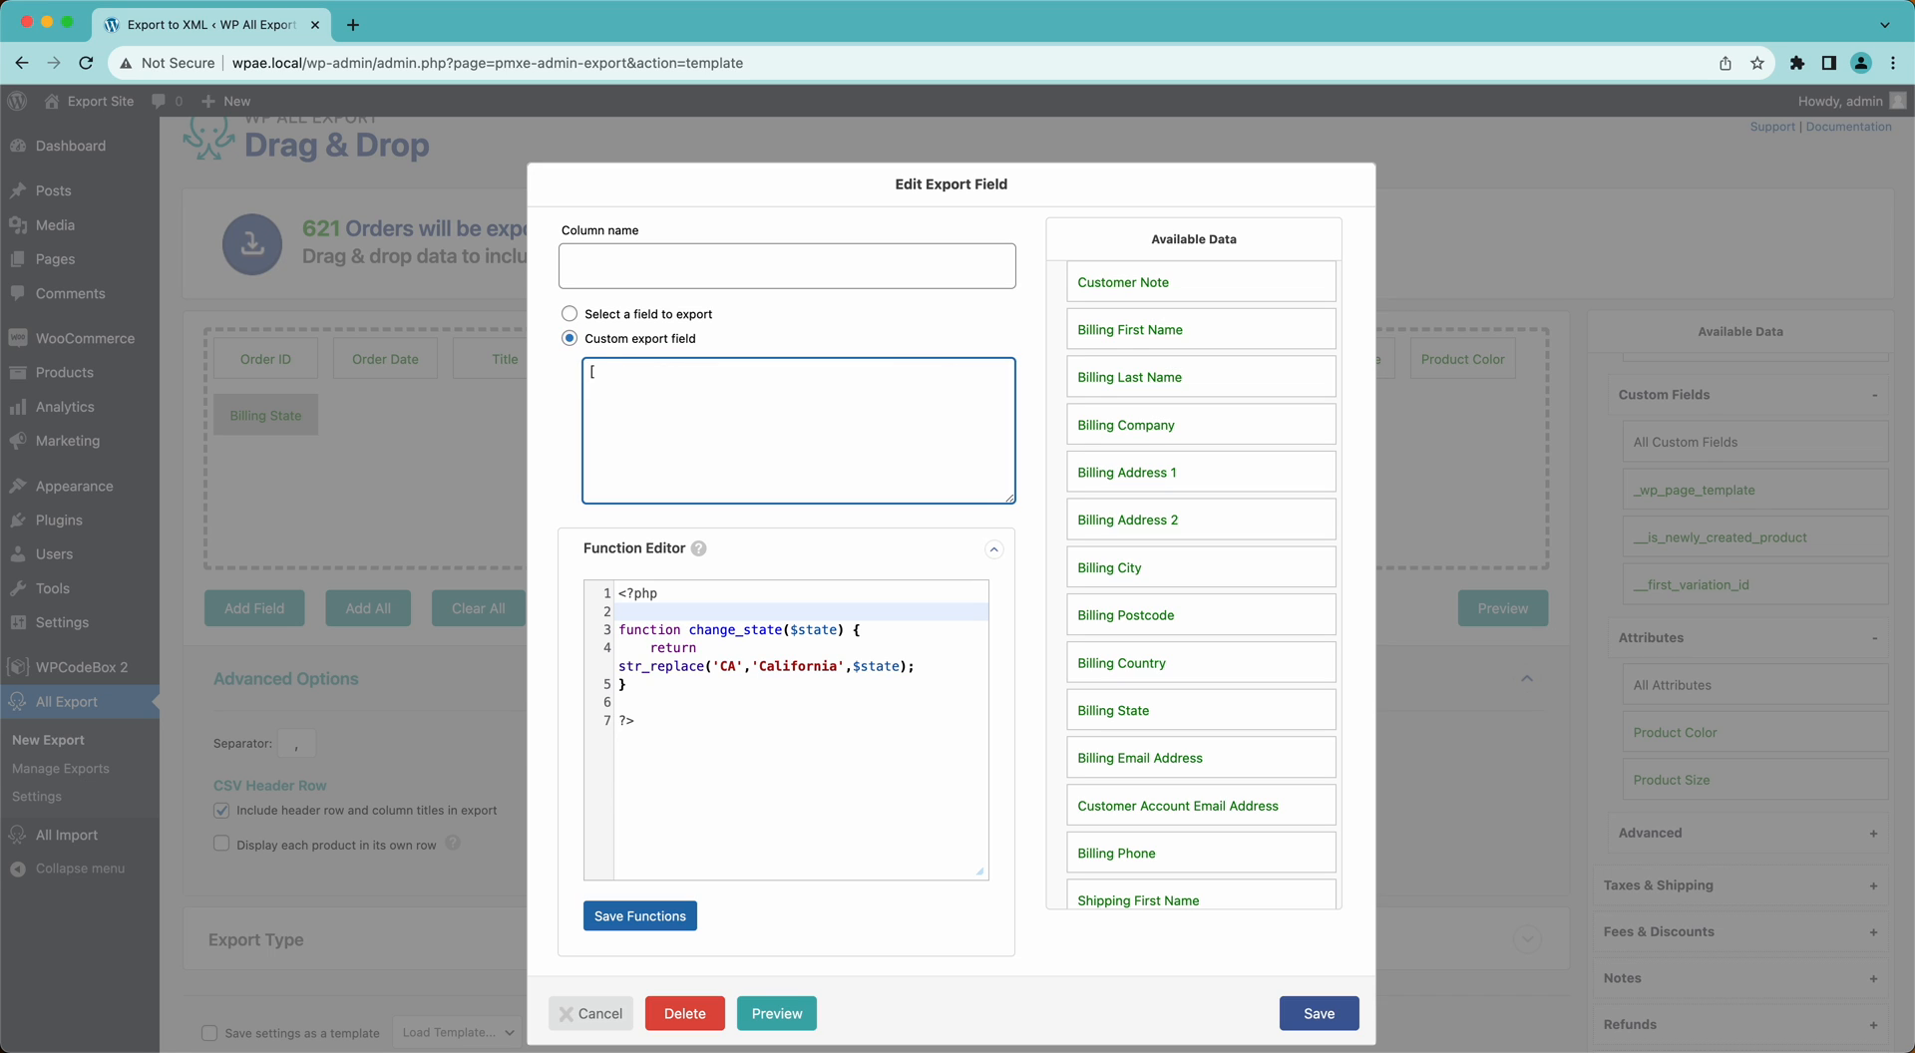
{"action": "type", "text": "]"}
{"action": "type", "text": "change"}
{"action": "type", "text": "_state"}
{"action": "type", "text": "("}
Insert Billing Address 1 and Billing City as arguments, making the custom field [change_state({Billing Address 1}, {Billing City})].
{"action": "left_click_drag", "start_coordinate": [1204, 474], "coordinate": [696, 371]}
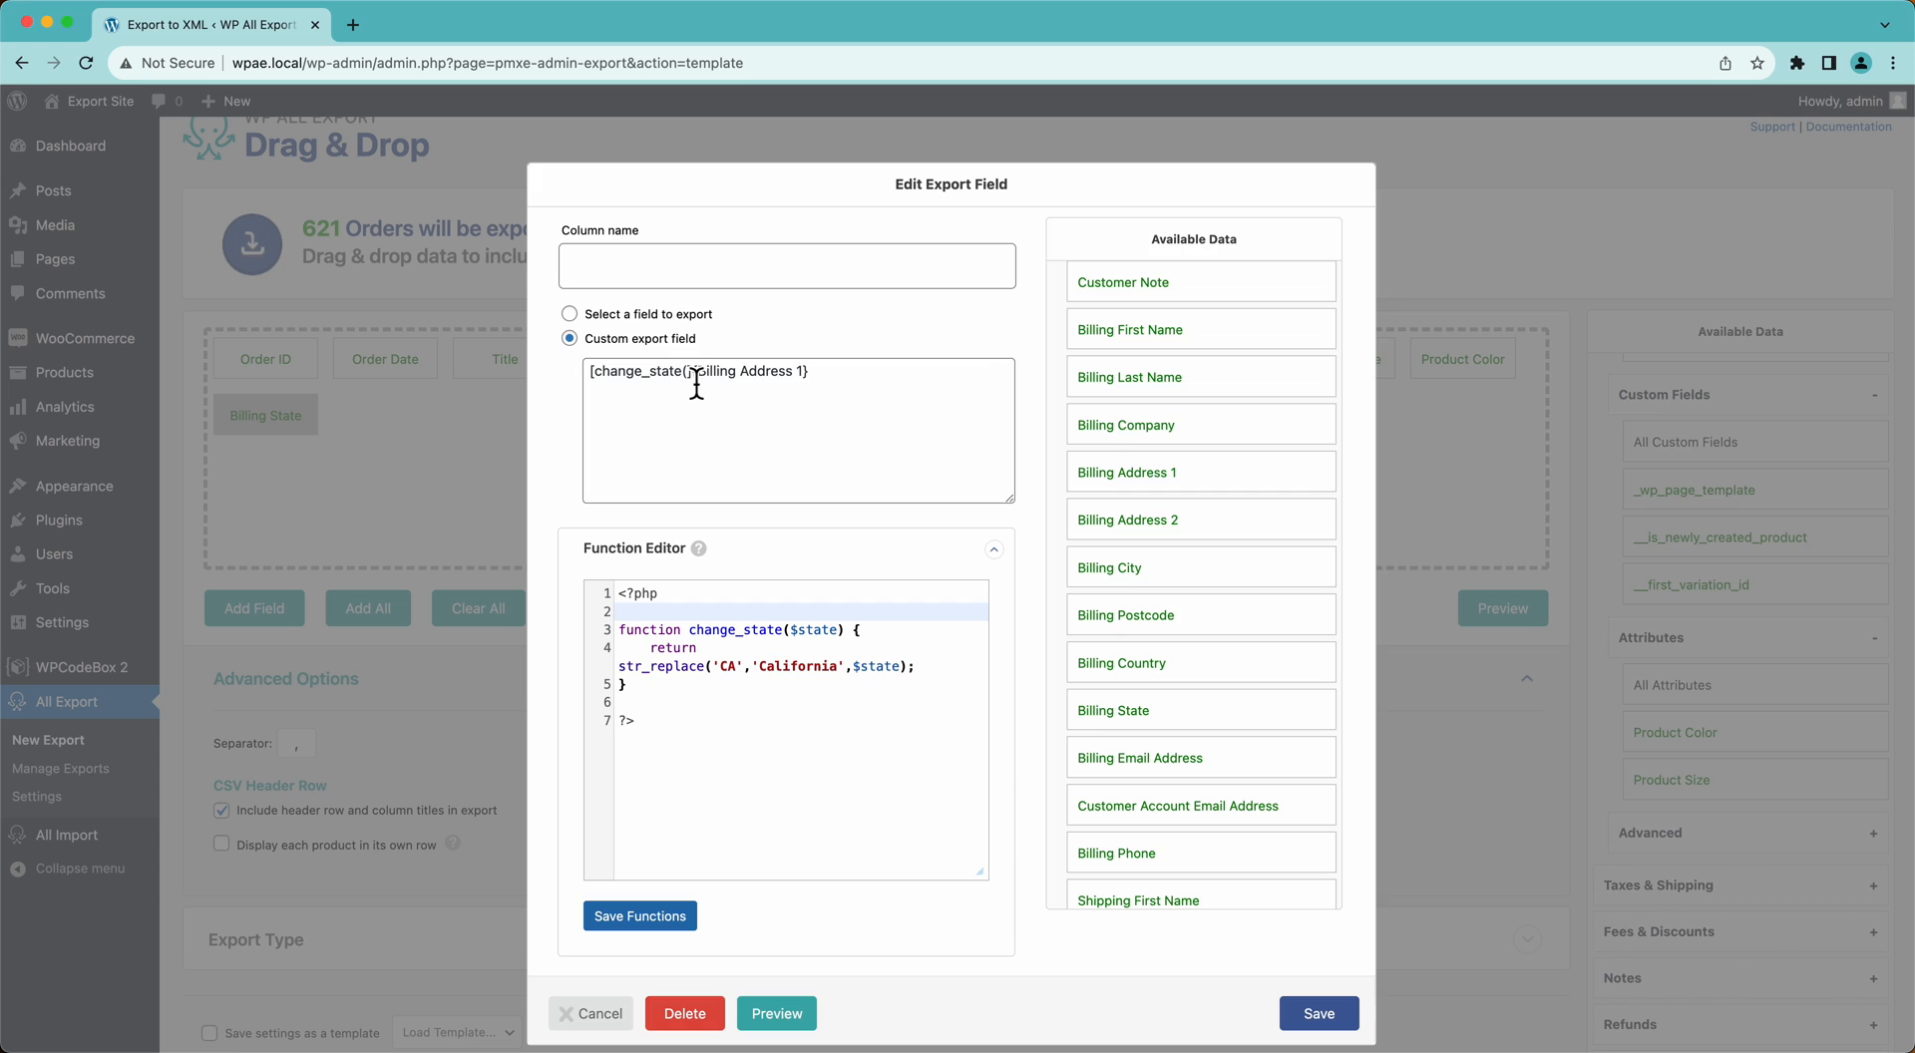
{"action": "left_click", "coordinate": [686, 371]}
{"action": "key", "text": "Delete"}
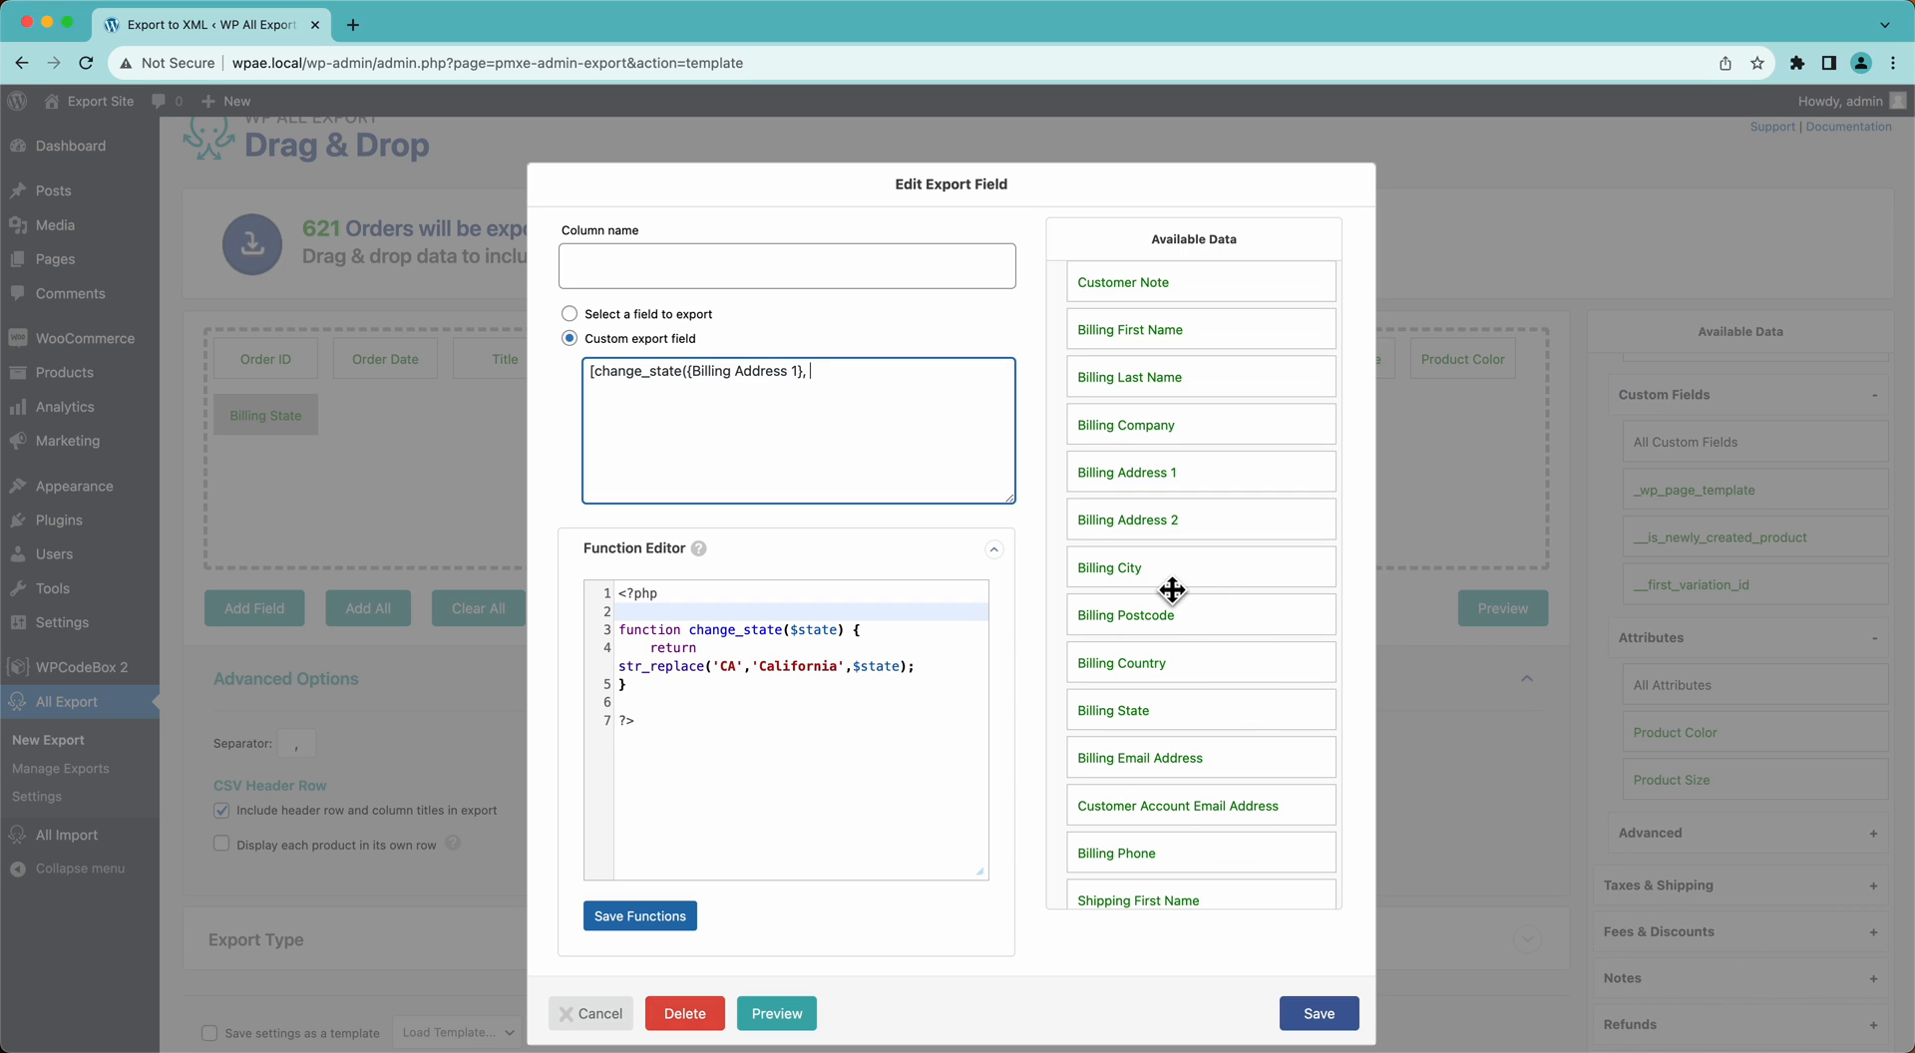
{"action": "left_click_drag", "start_coordinate": [1172, 580], "coordinate": [843, 410]}
{"action": "left_click", "coordinate": [948, 403]}
{"action": "type", "text": ")"}
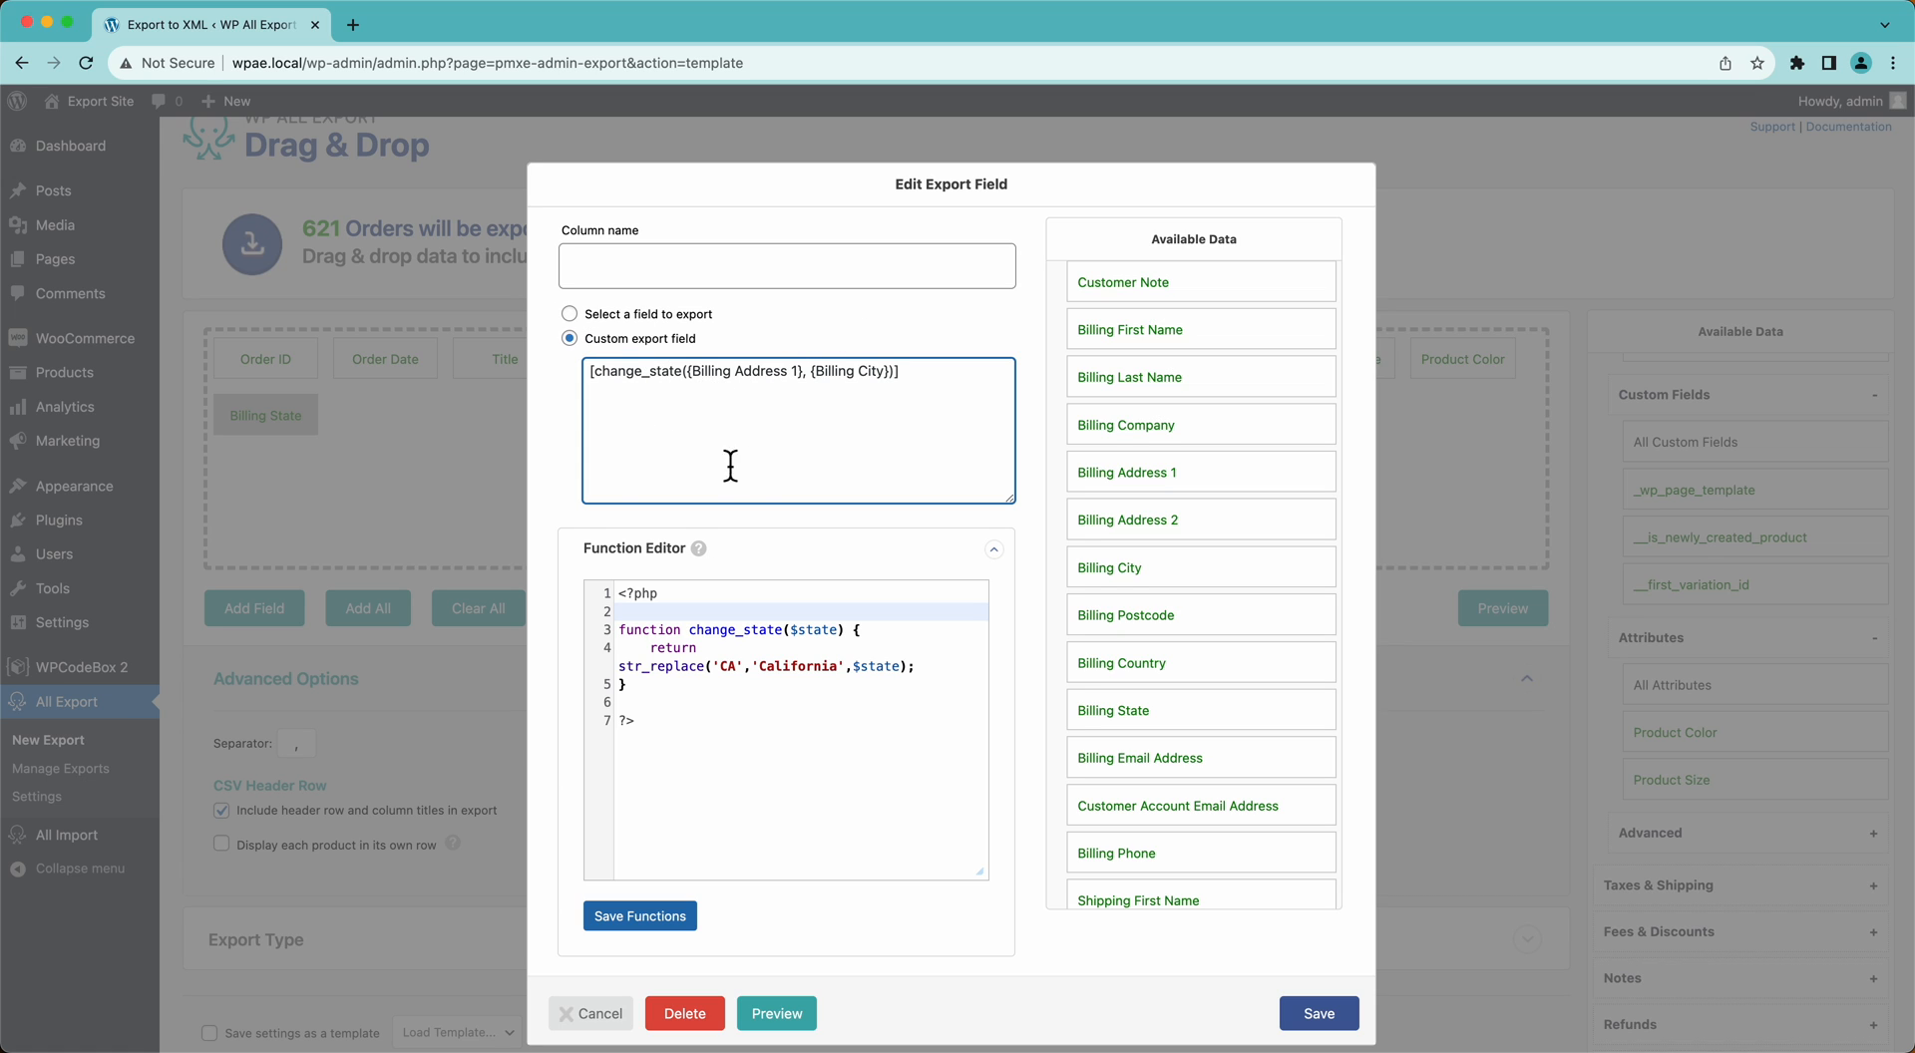
Discard the custom field edits and remove the Billing State column from the export layout.
{"action": "left_click", "coordinate": [569, 315]}
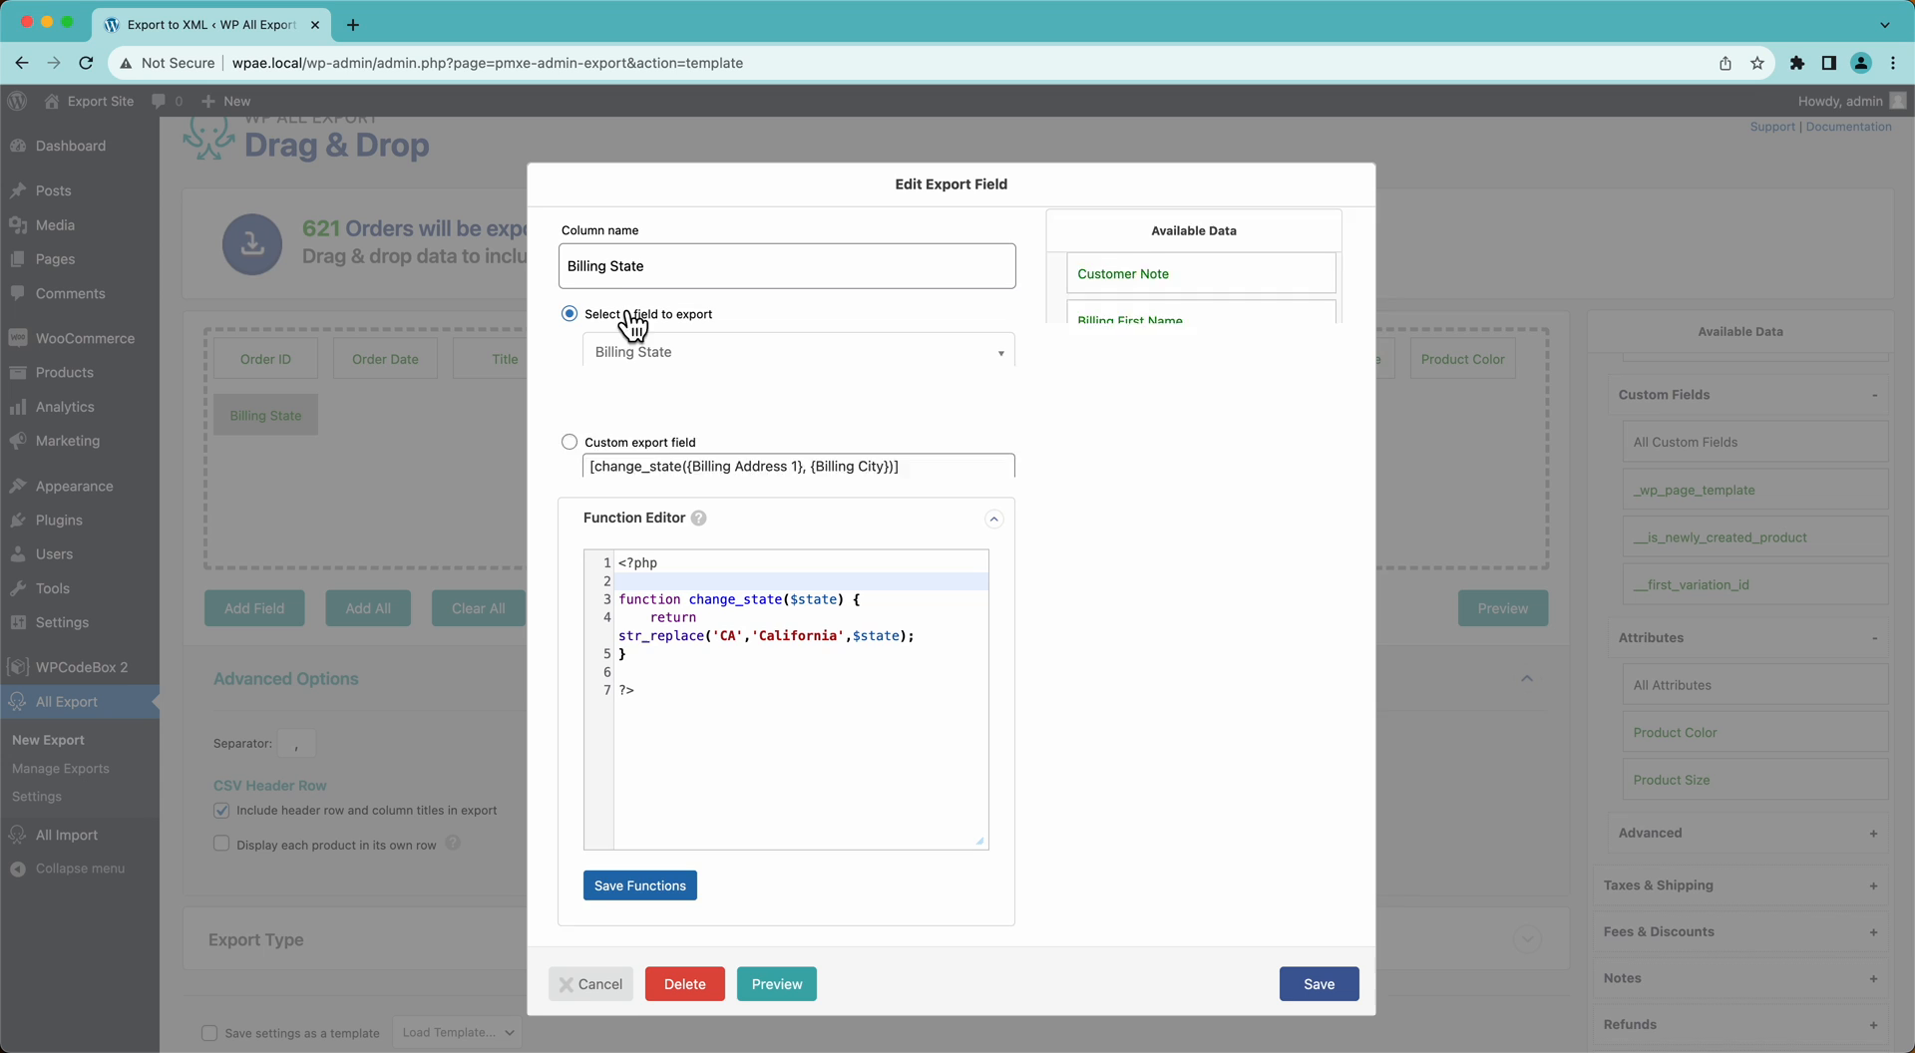
{"action": "left_click", "coordinate": [588, 972]}
{"action": "left_click_drag", "start_coordinate": [288, 434], "coordinate": [645, 315]}
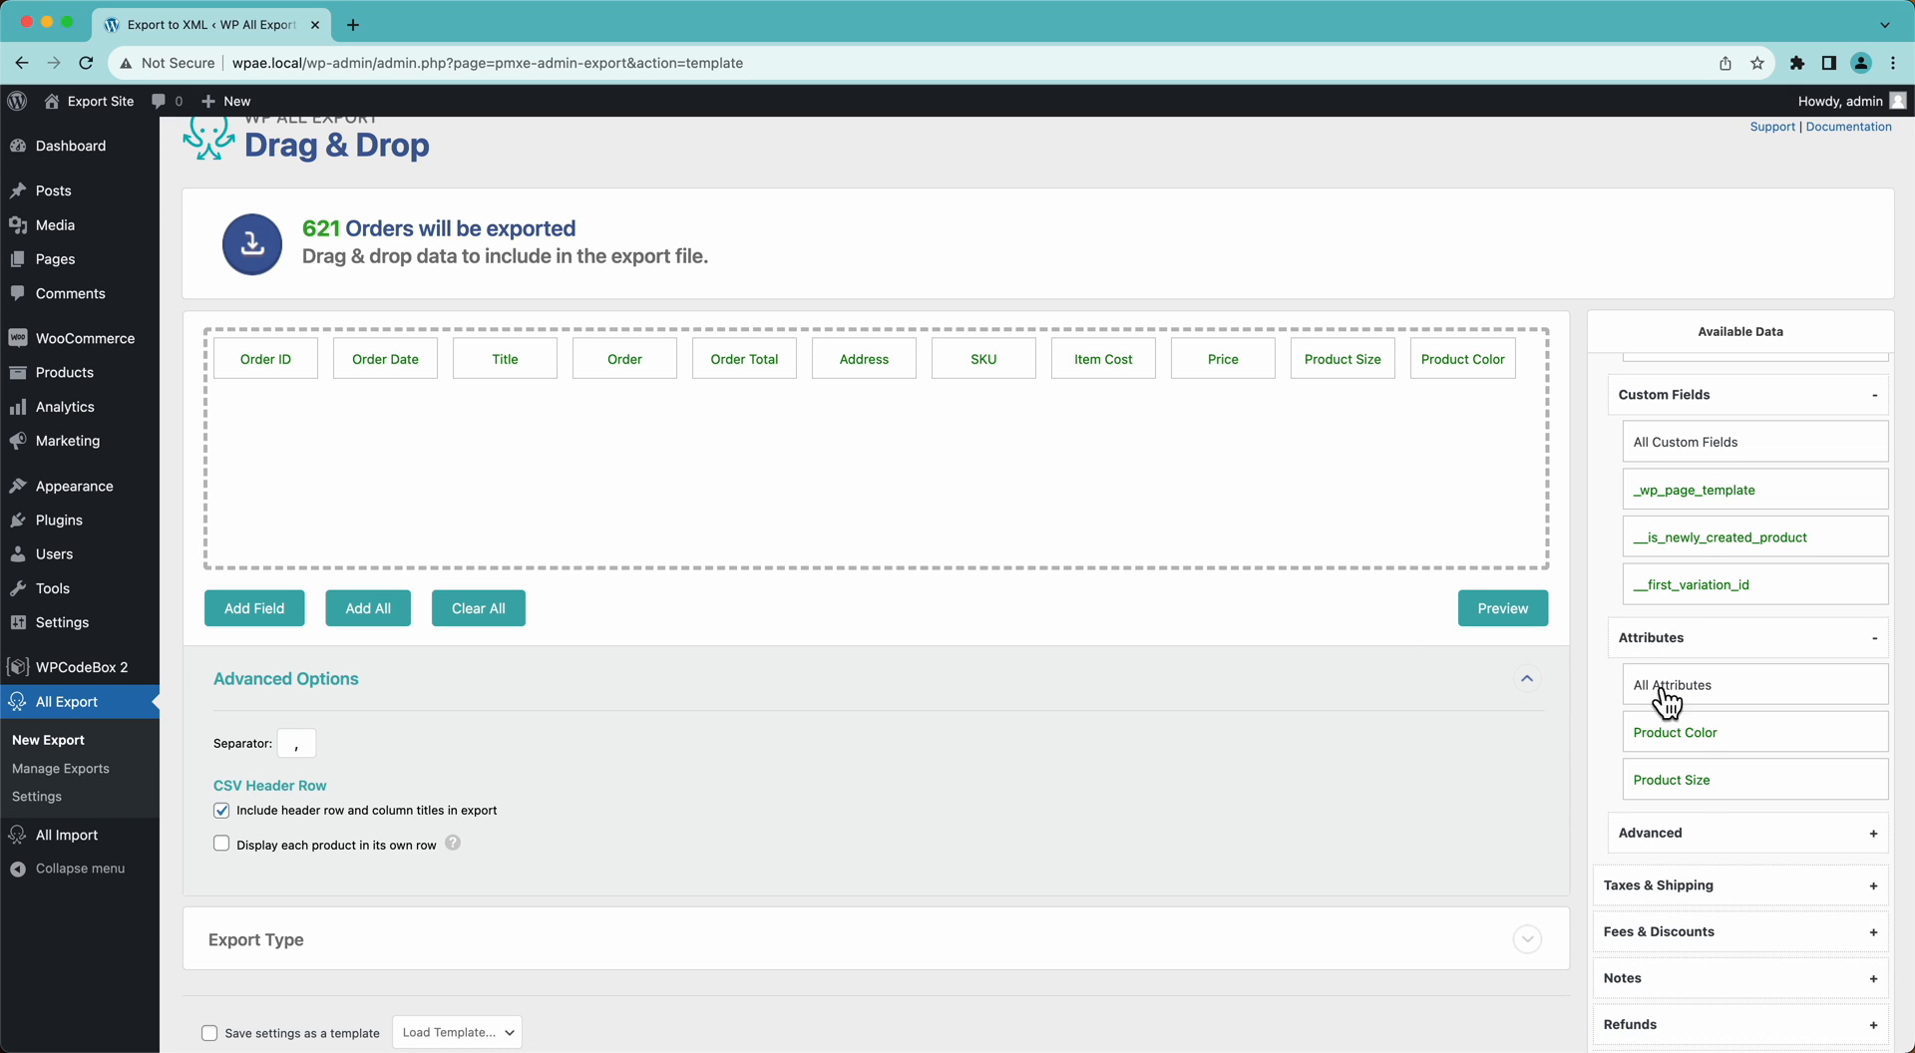
Expand the Export Type section and examine the available spreadsheet file formats, keeping CSV File.
{"action": "scroll", "coordinate": [1700, 785], "scroll_direction": "up", "scroll_amount": 10}
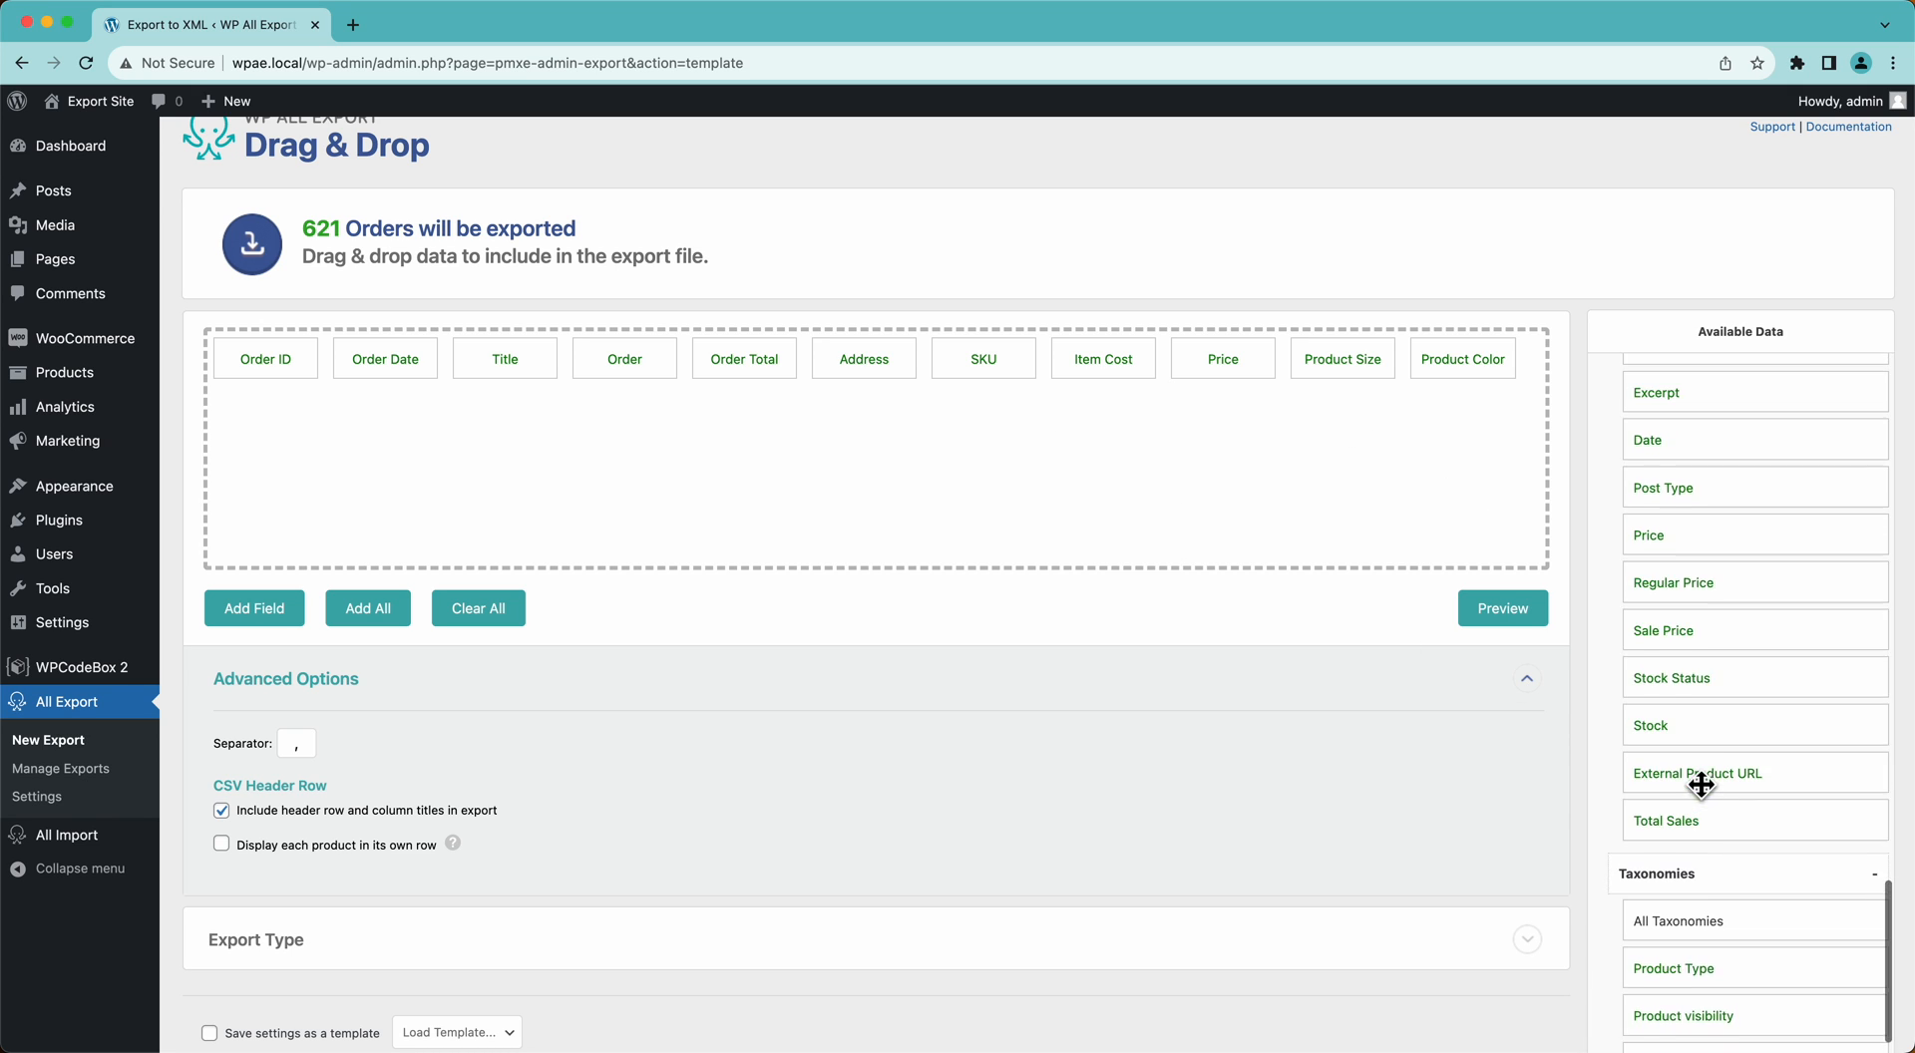
{"action": "scroll", "coordinate": [1695, 787], "scroll_direction": "up", "scroll_amount": 10}
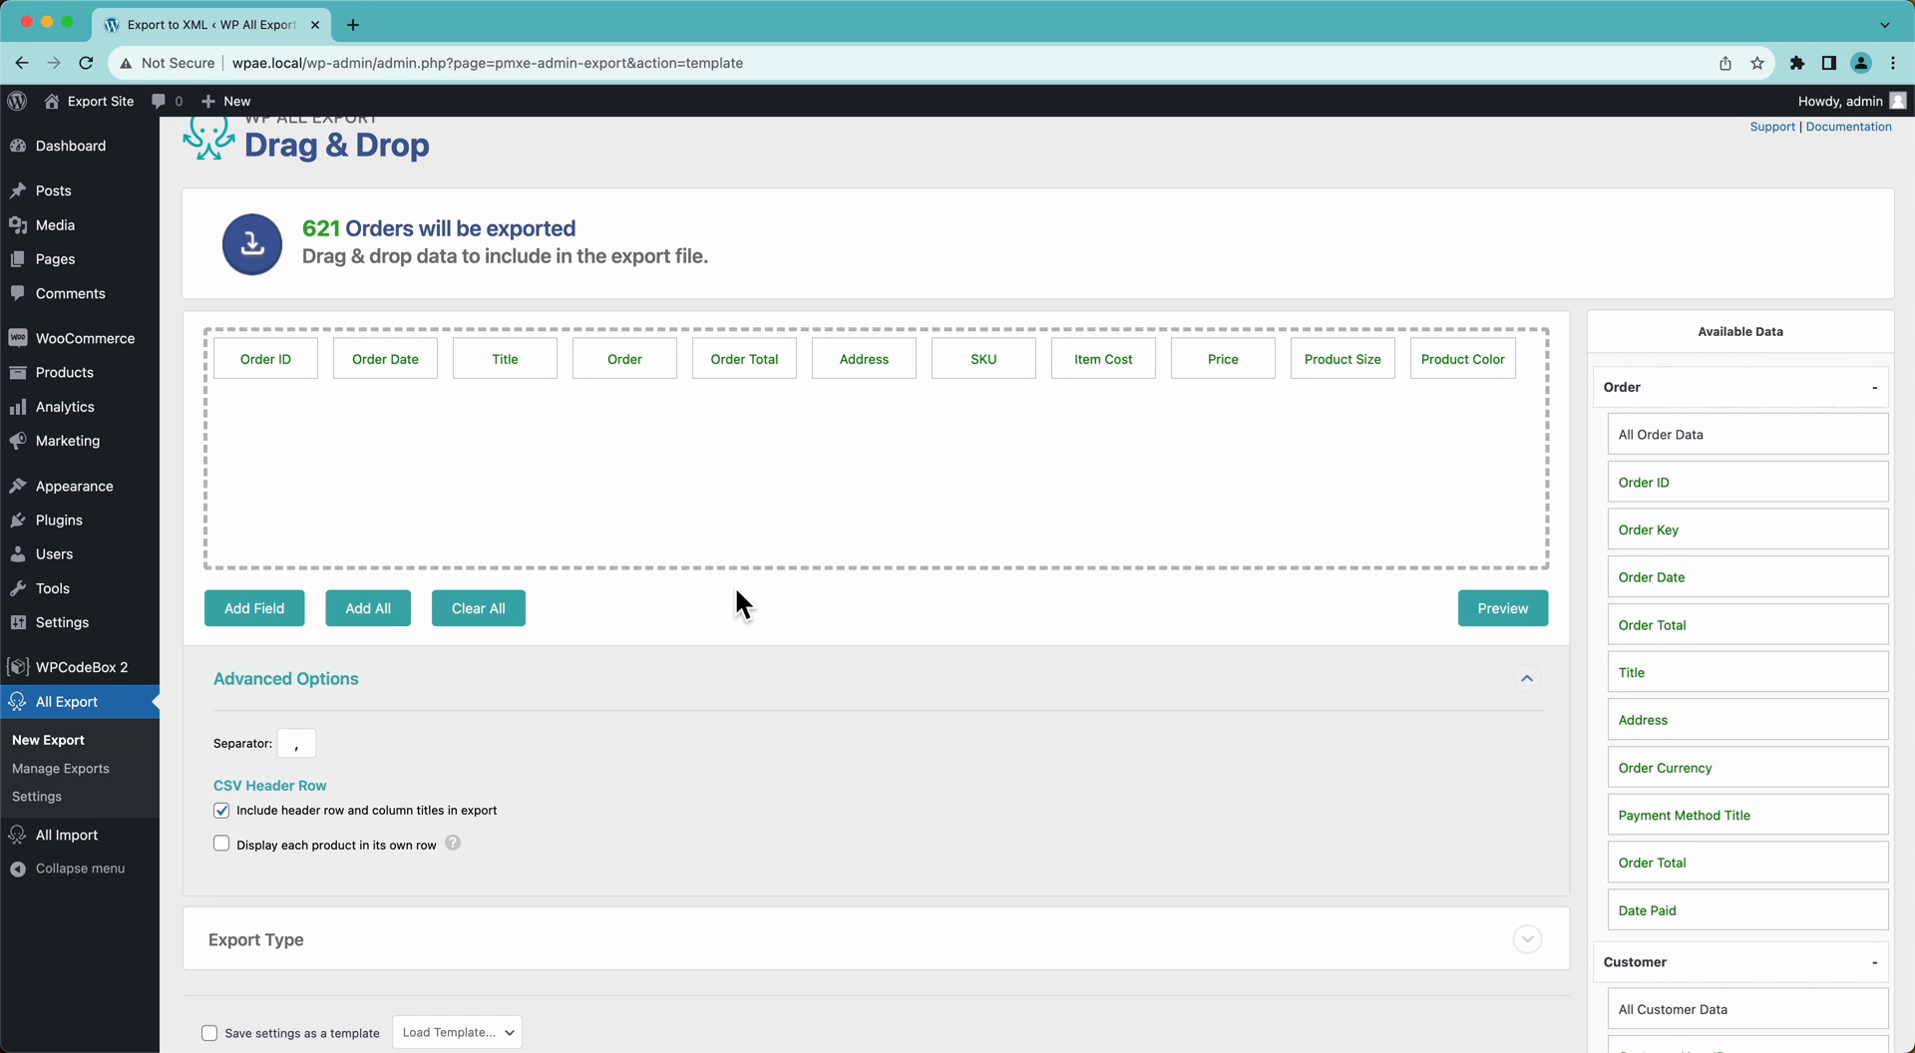
{"action": "scroll", "coordinate": [648, 790], "scroll_direction": "down", "scroll_amount": 3}
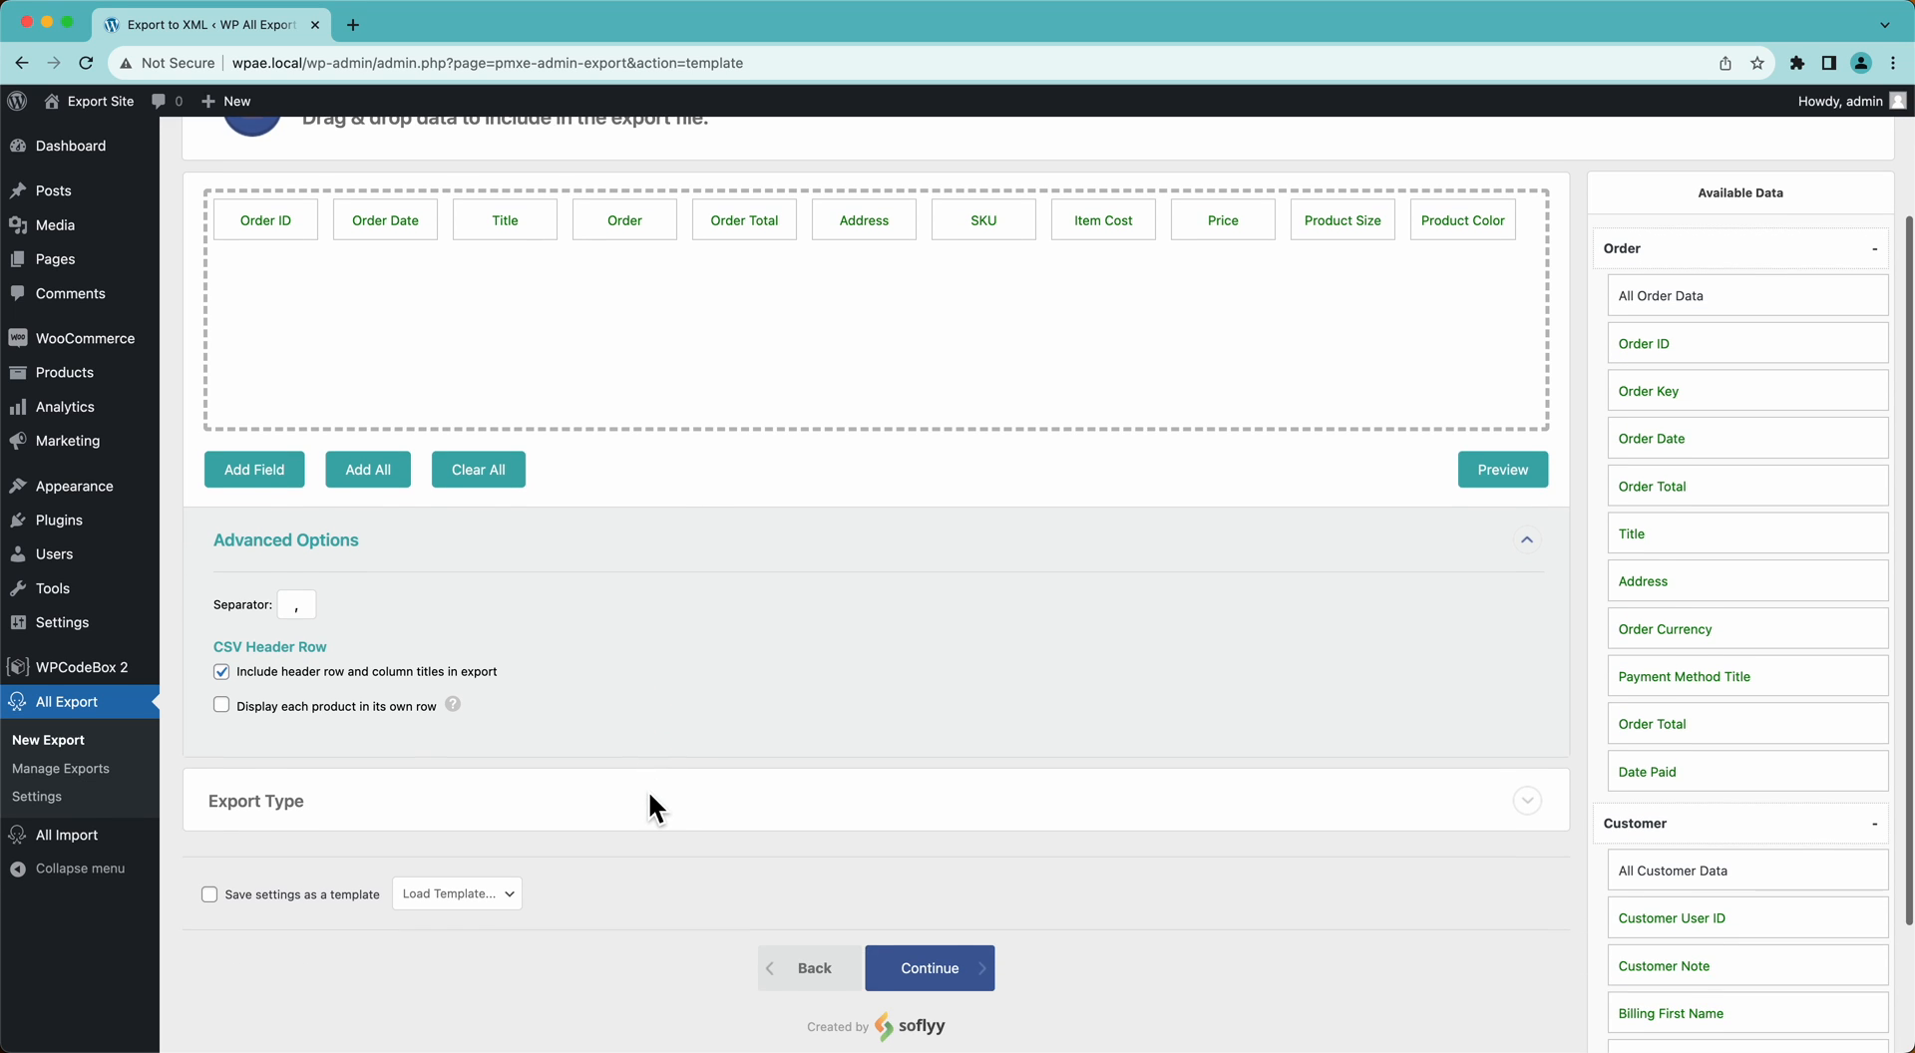
{"action": "scroll", "coordinate": [649, 790], "scroll_direction": "down", "scroll_amount": 3}
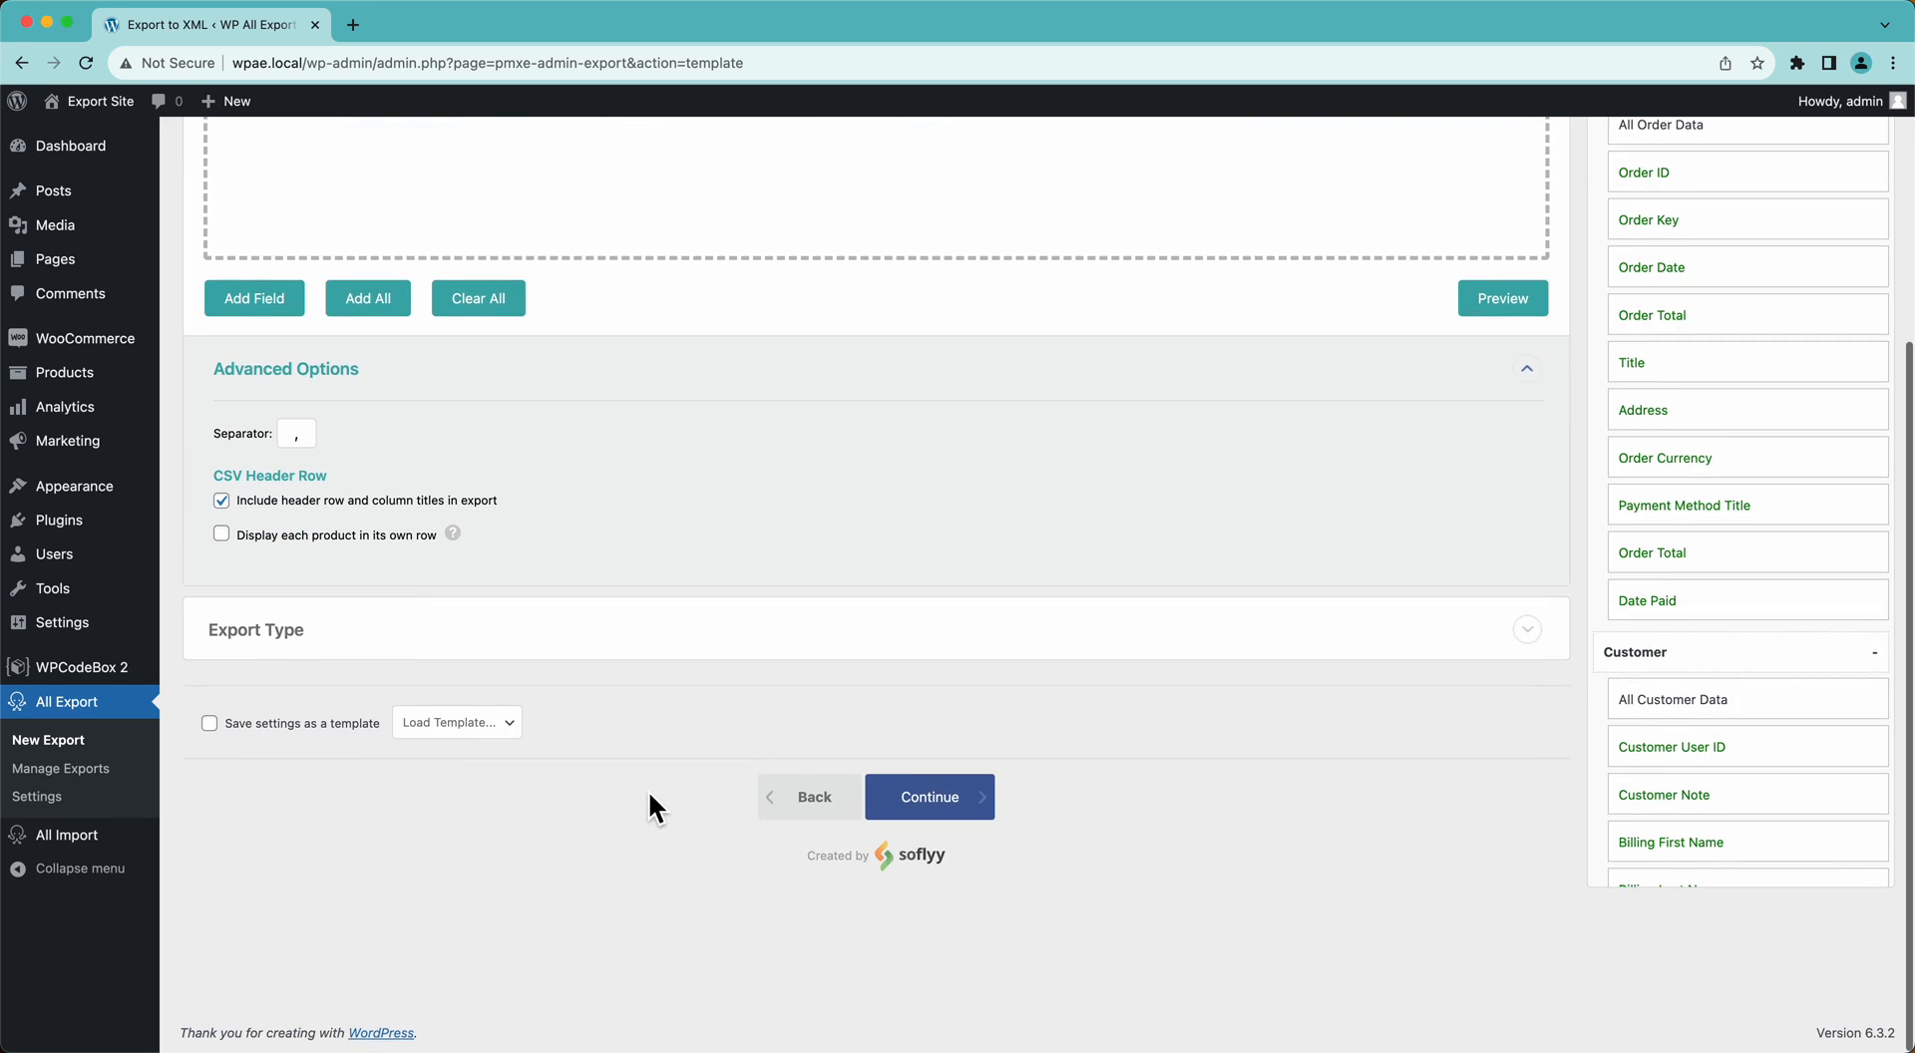
{"action": "left_click", "coordinate": [262, 638]}
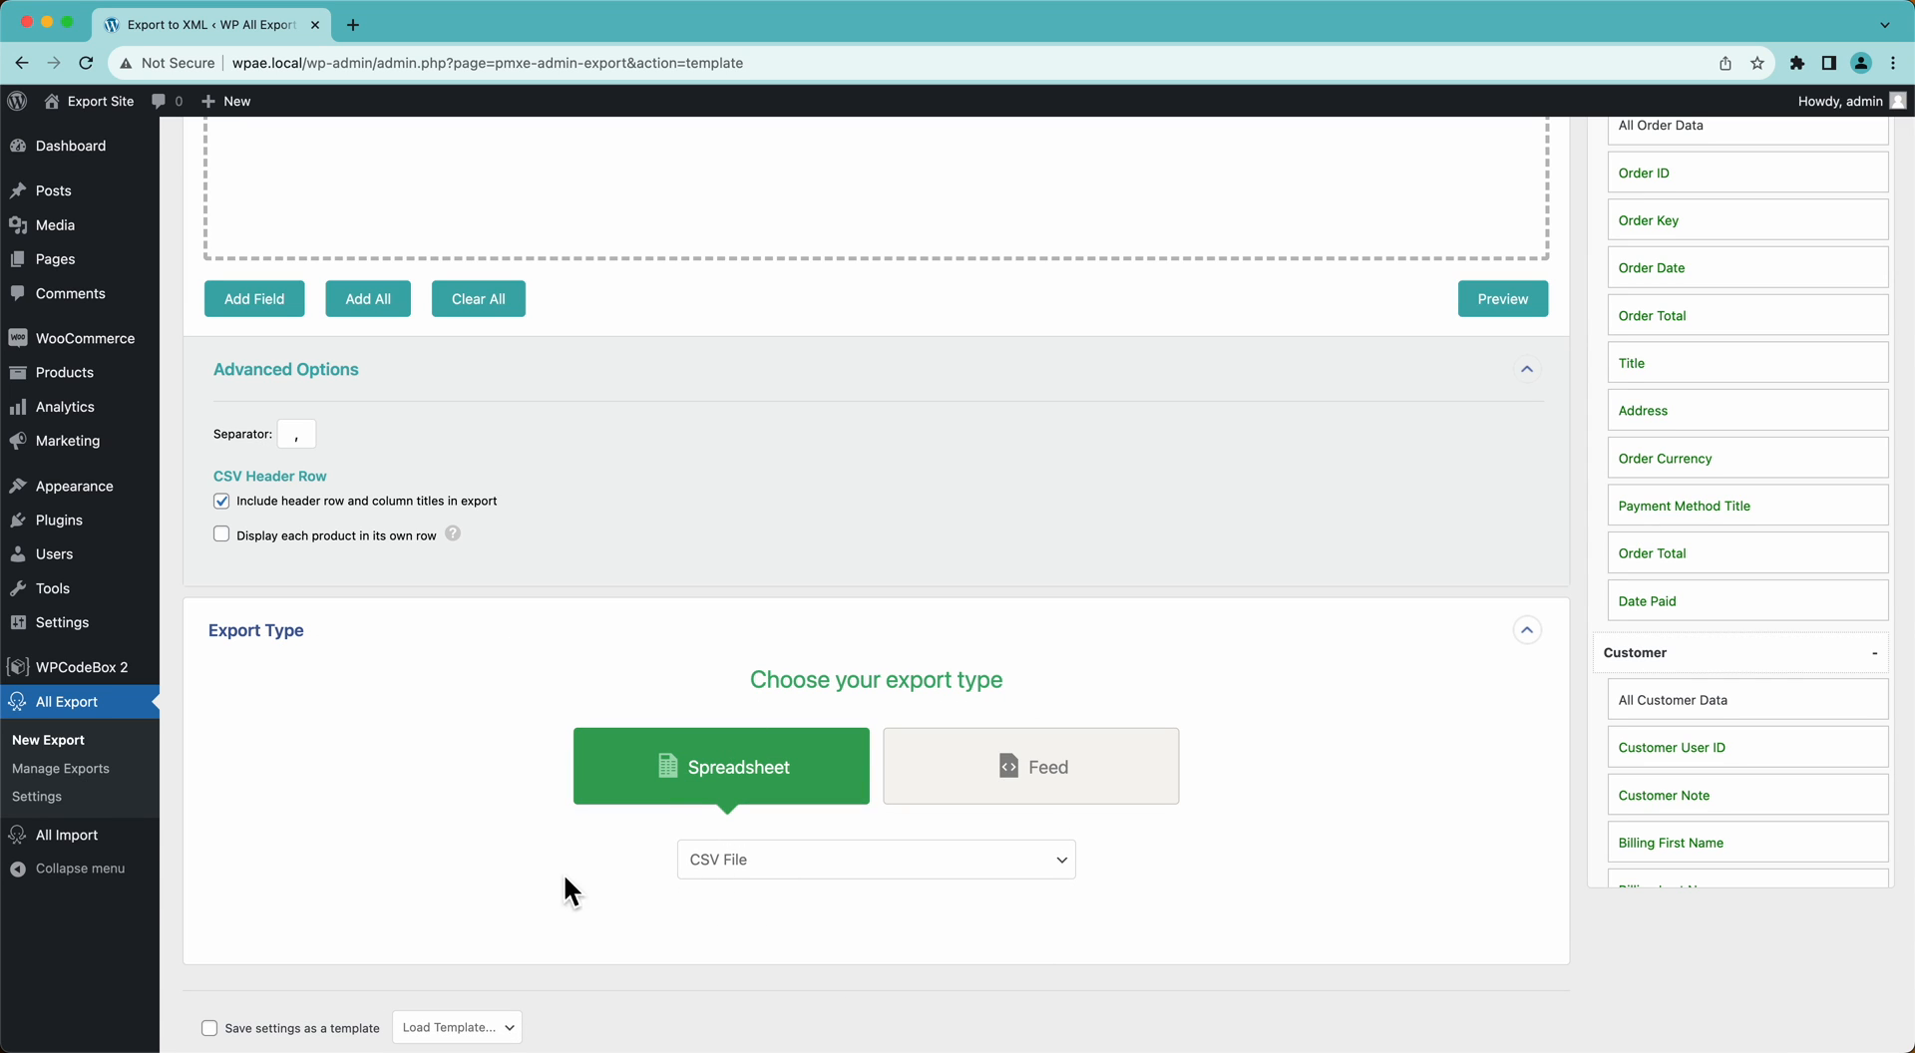
{"action": "left_click", "coordinate": [904, 874]}
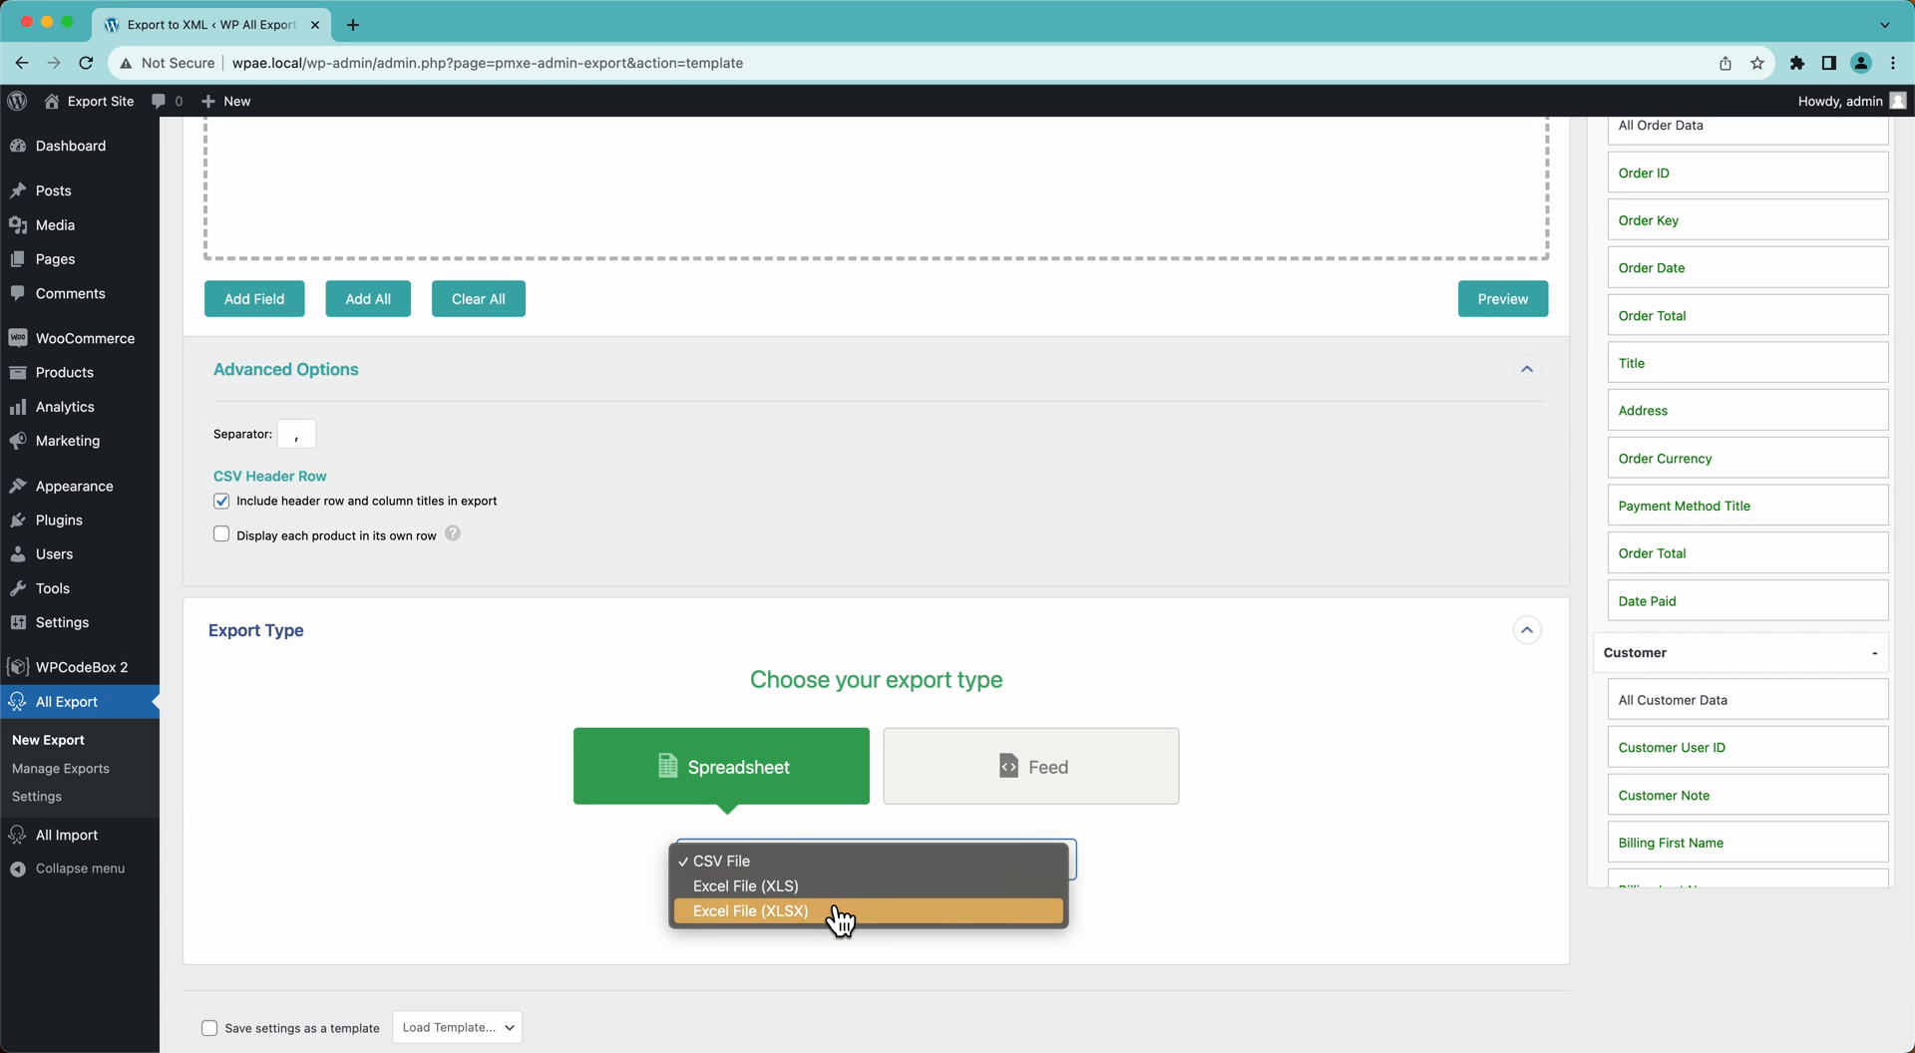
{"action": "left_click", "coordinate": [598, 885]}
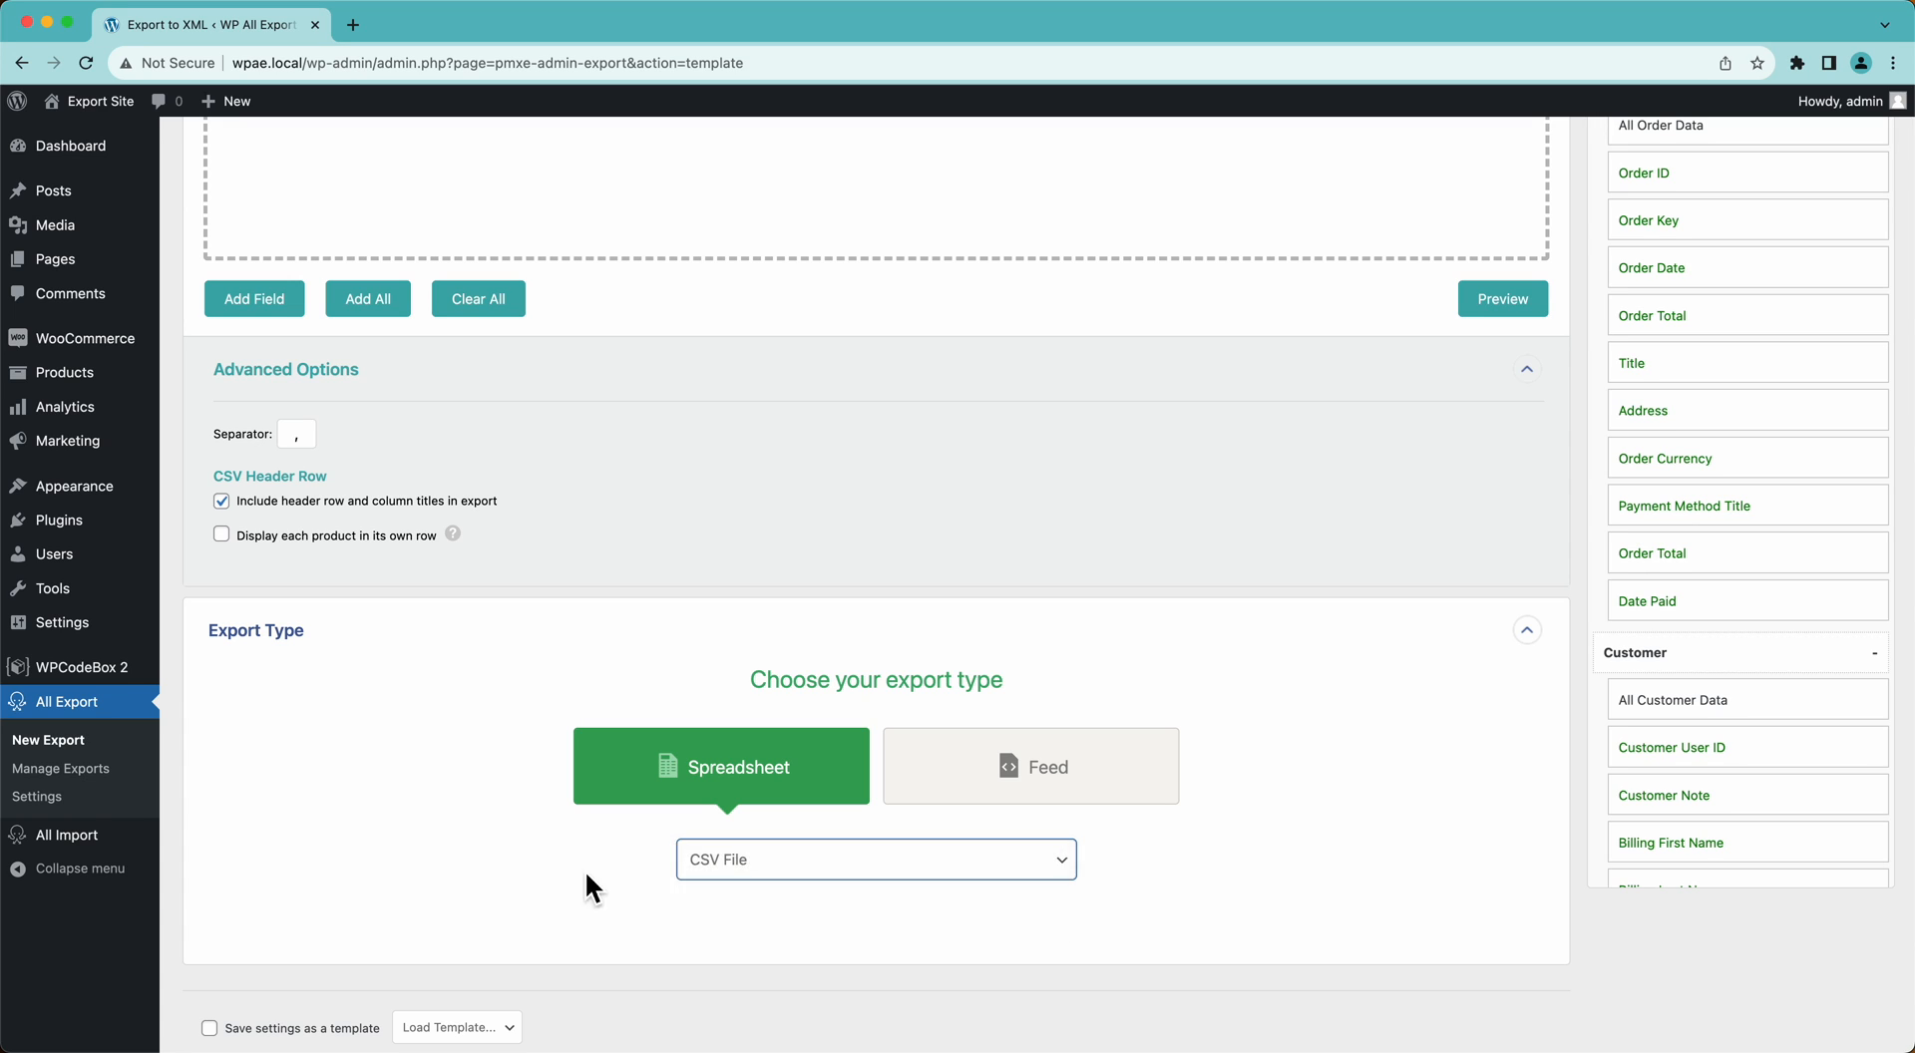
Switch the export type to a Custom XML Feed and return it to Spreadsheet with CSV File.
{"action": "left_click", "coordinate": [1090, 793]}
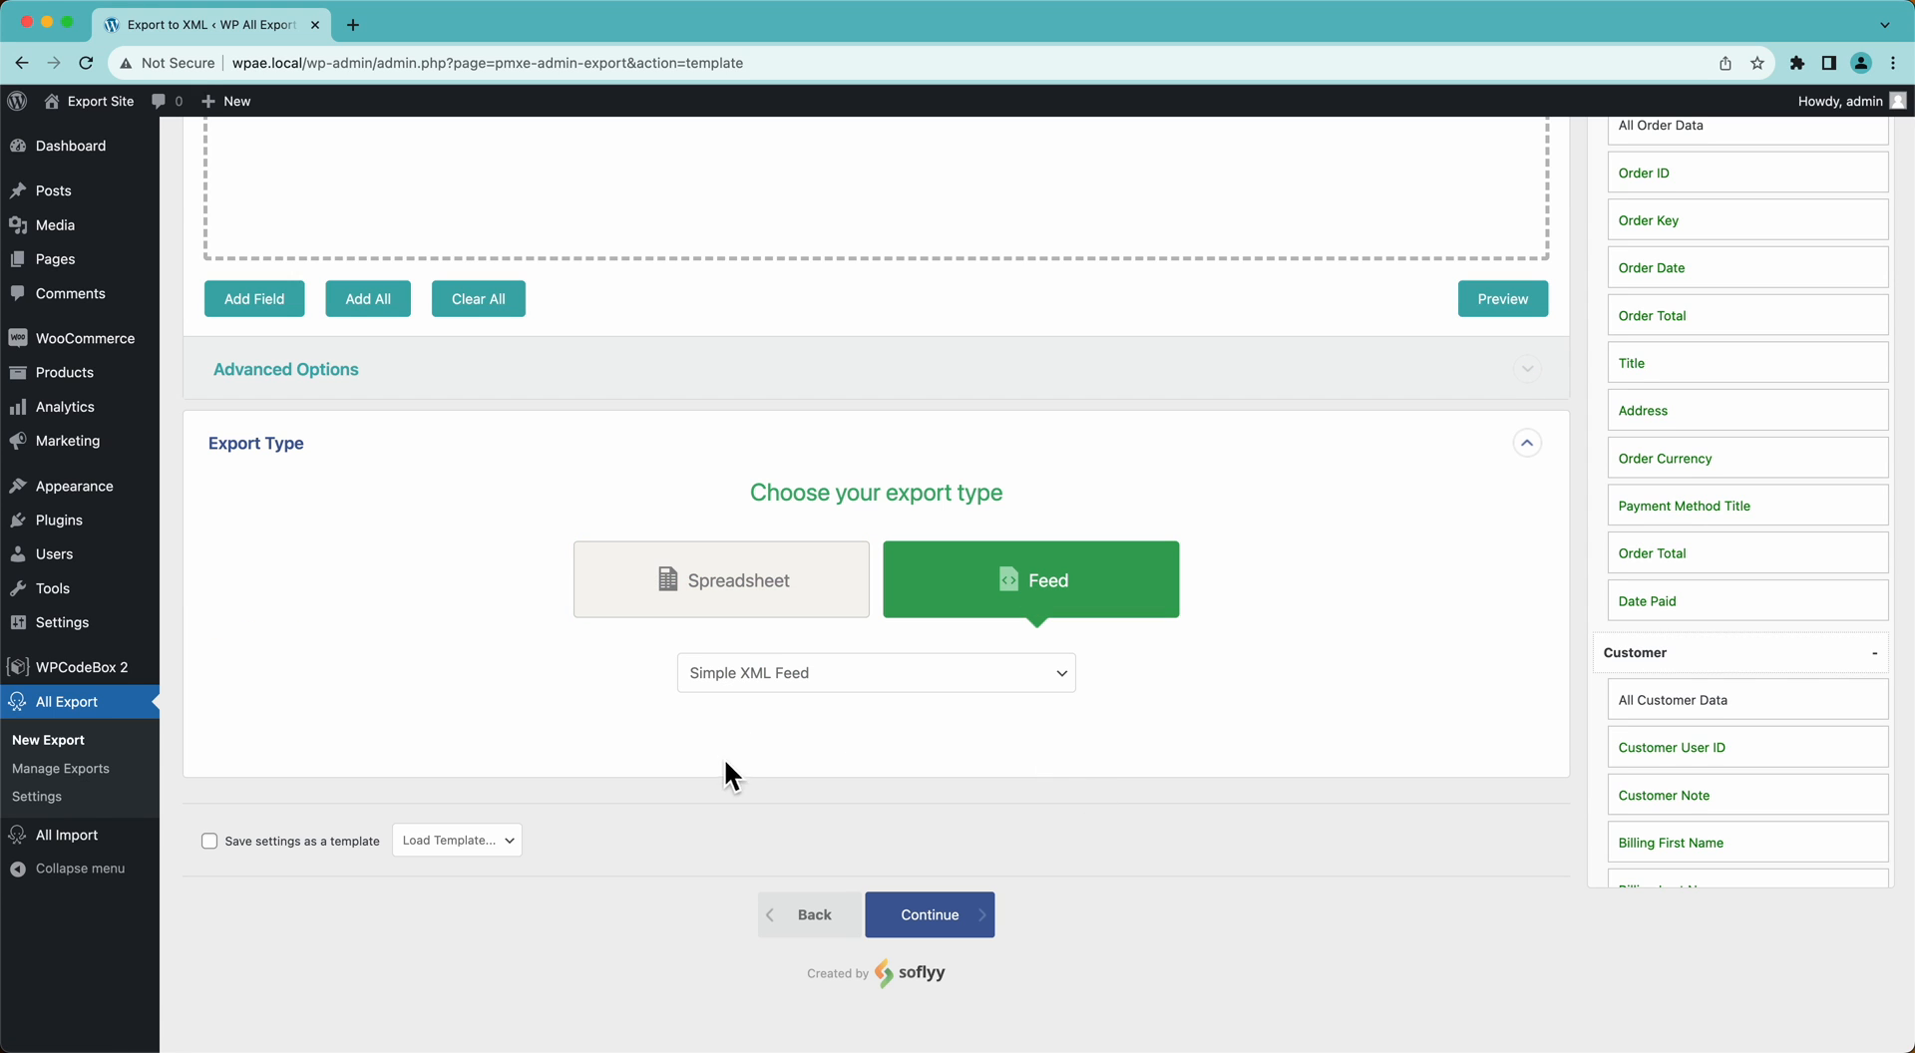
{"action": "left_click", "coordinate": [997, 672]}
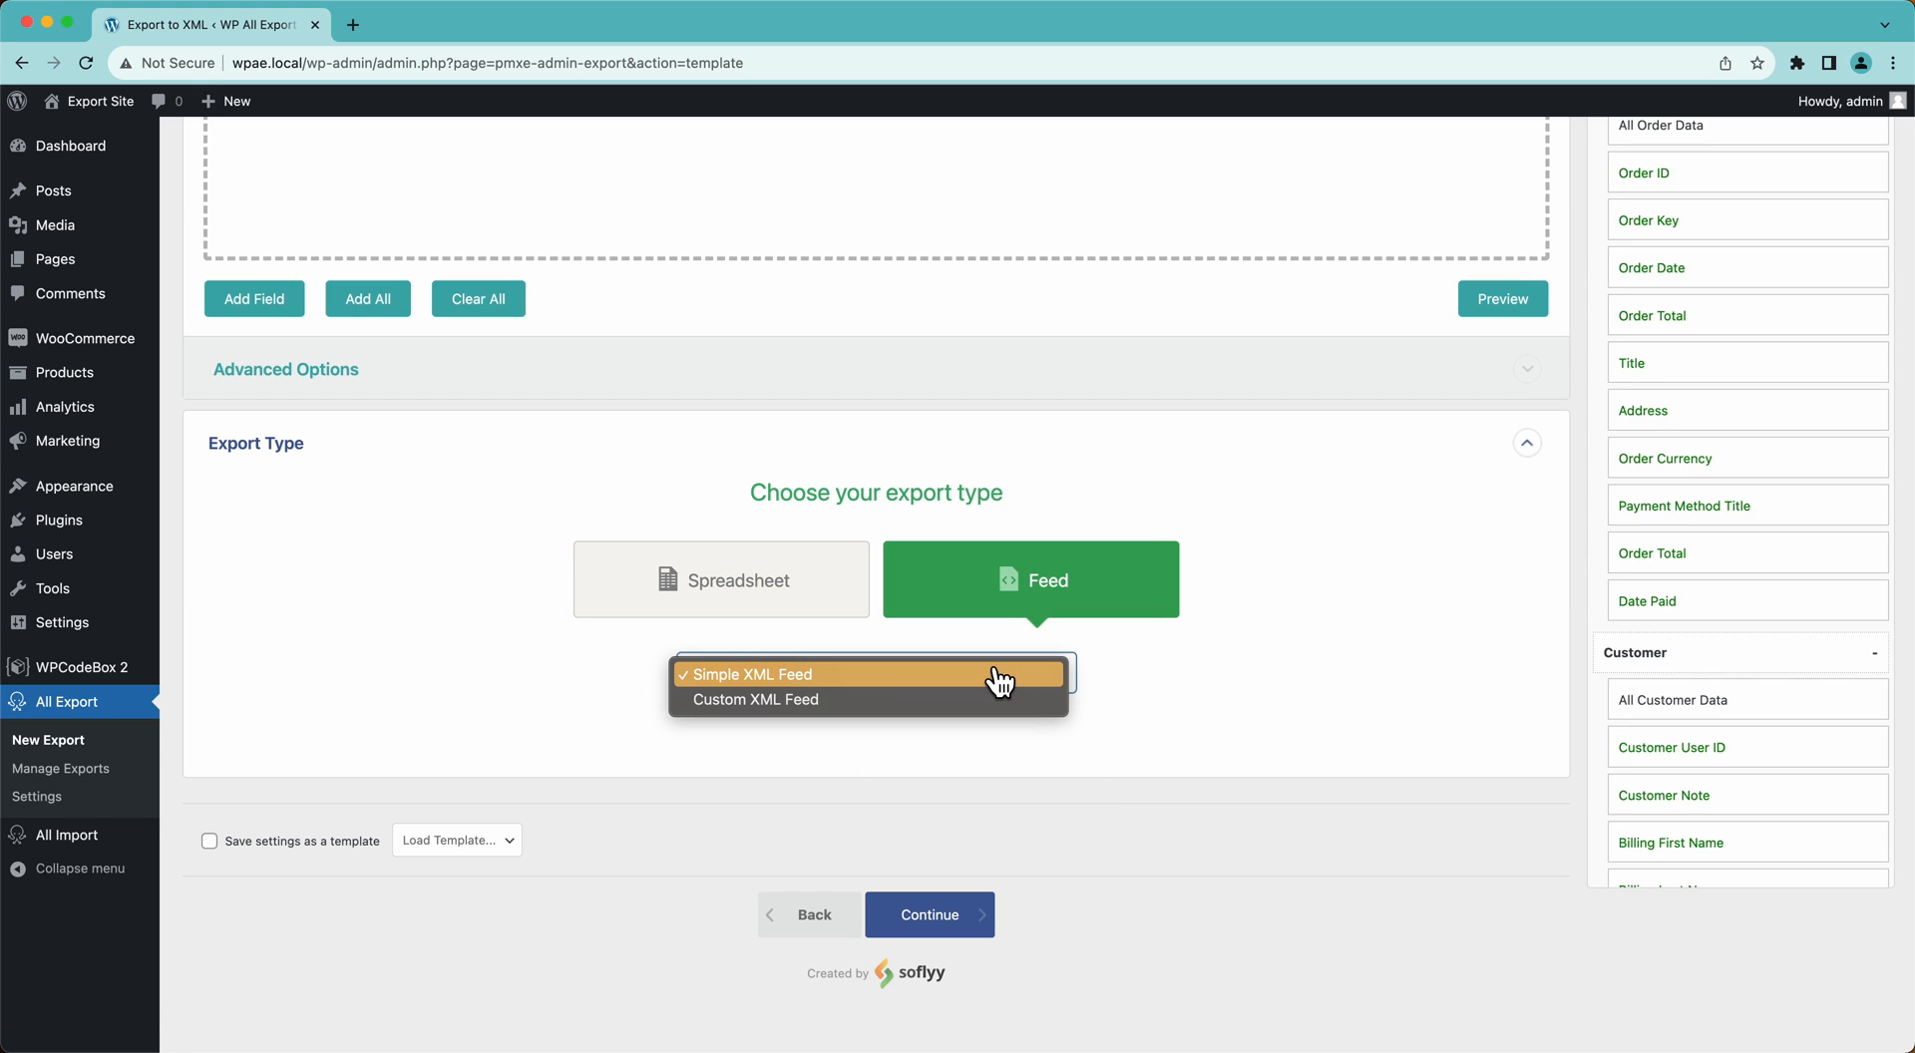
{"action": "left_click", "coordinate": [835, 701]}
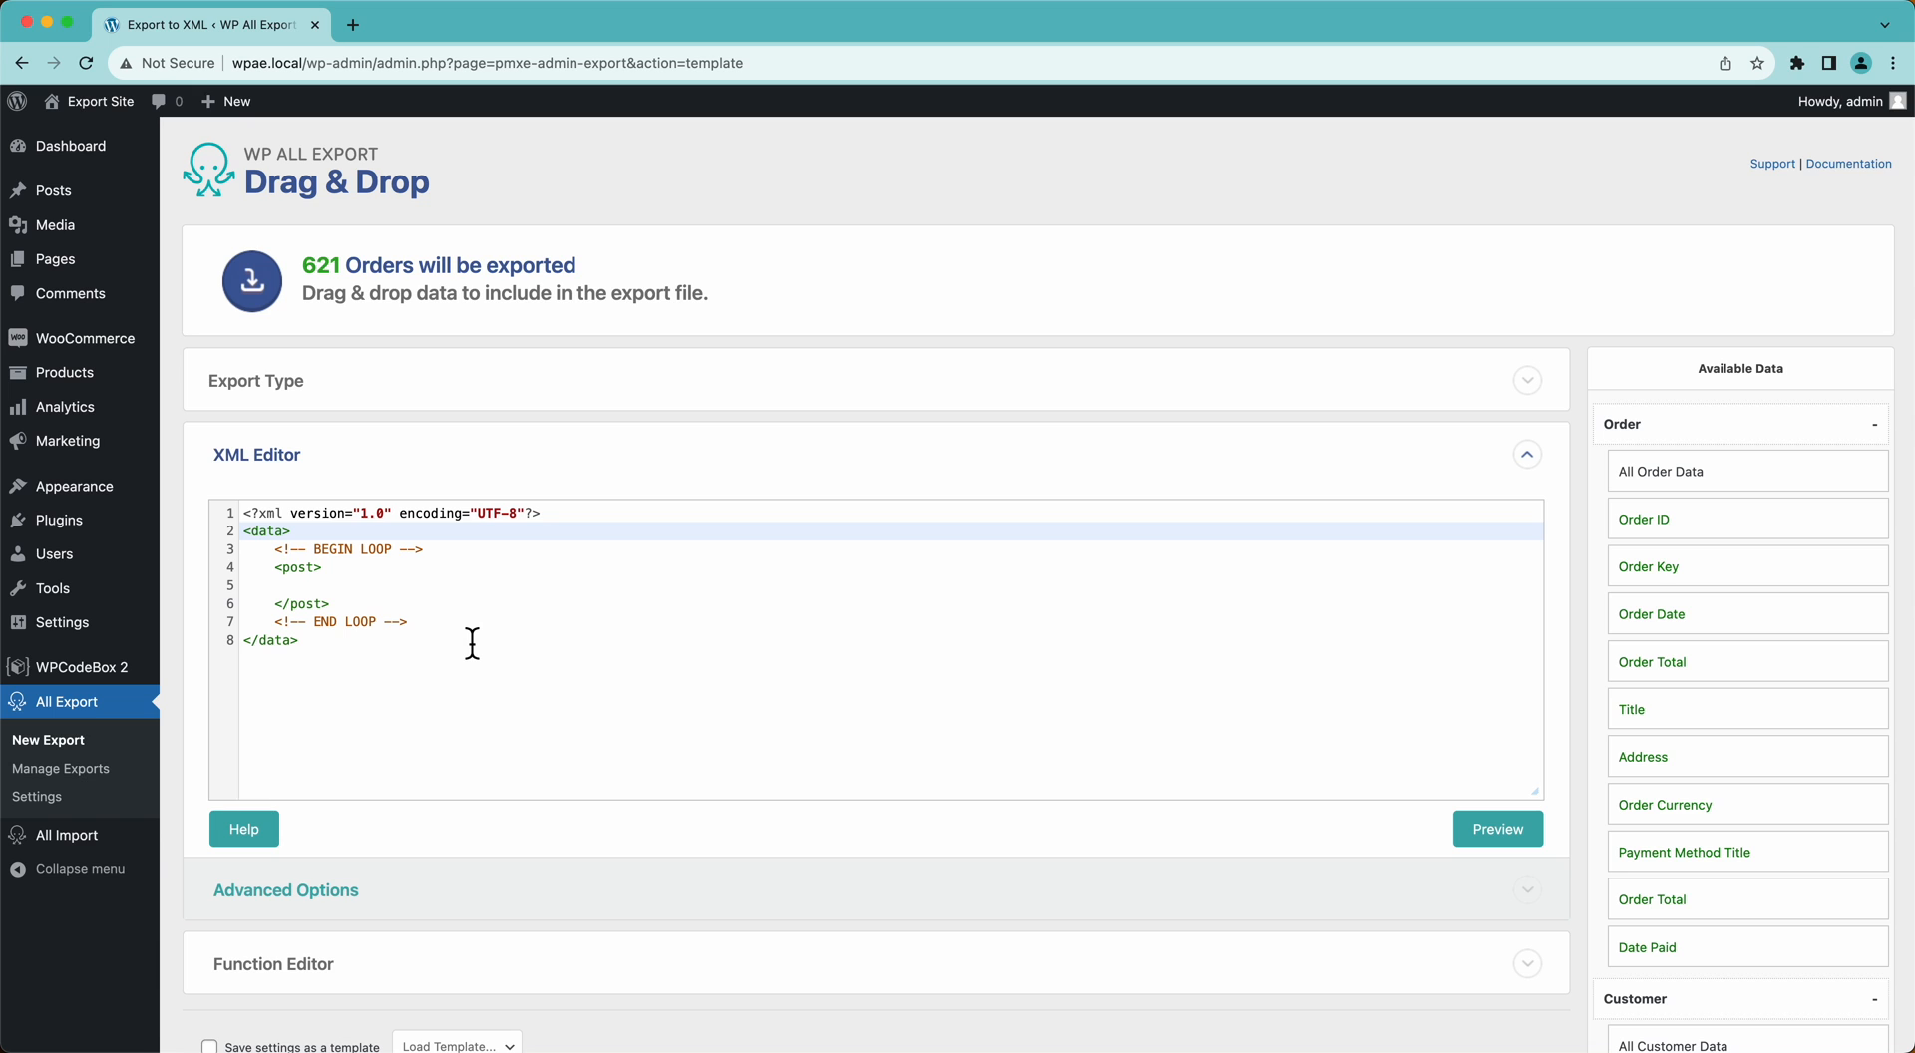
{"action": "left_click", "coordinate": [344, 399]}
{"action": "left_click", "coordinate": [722, 544]}
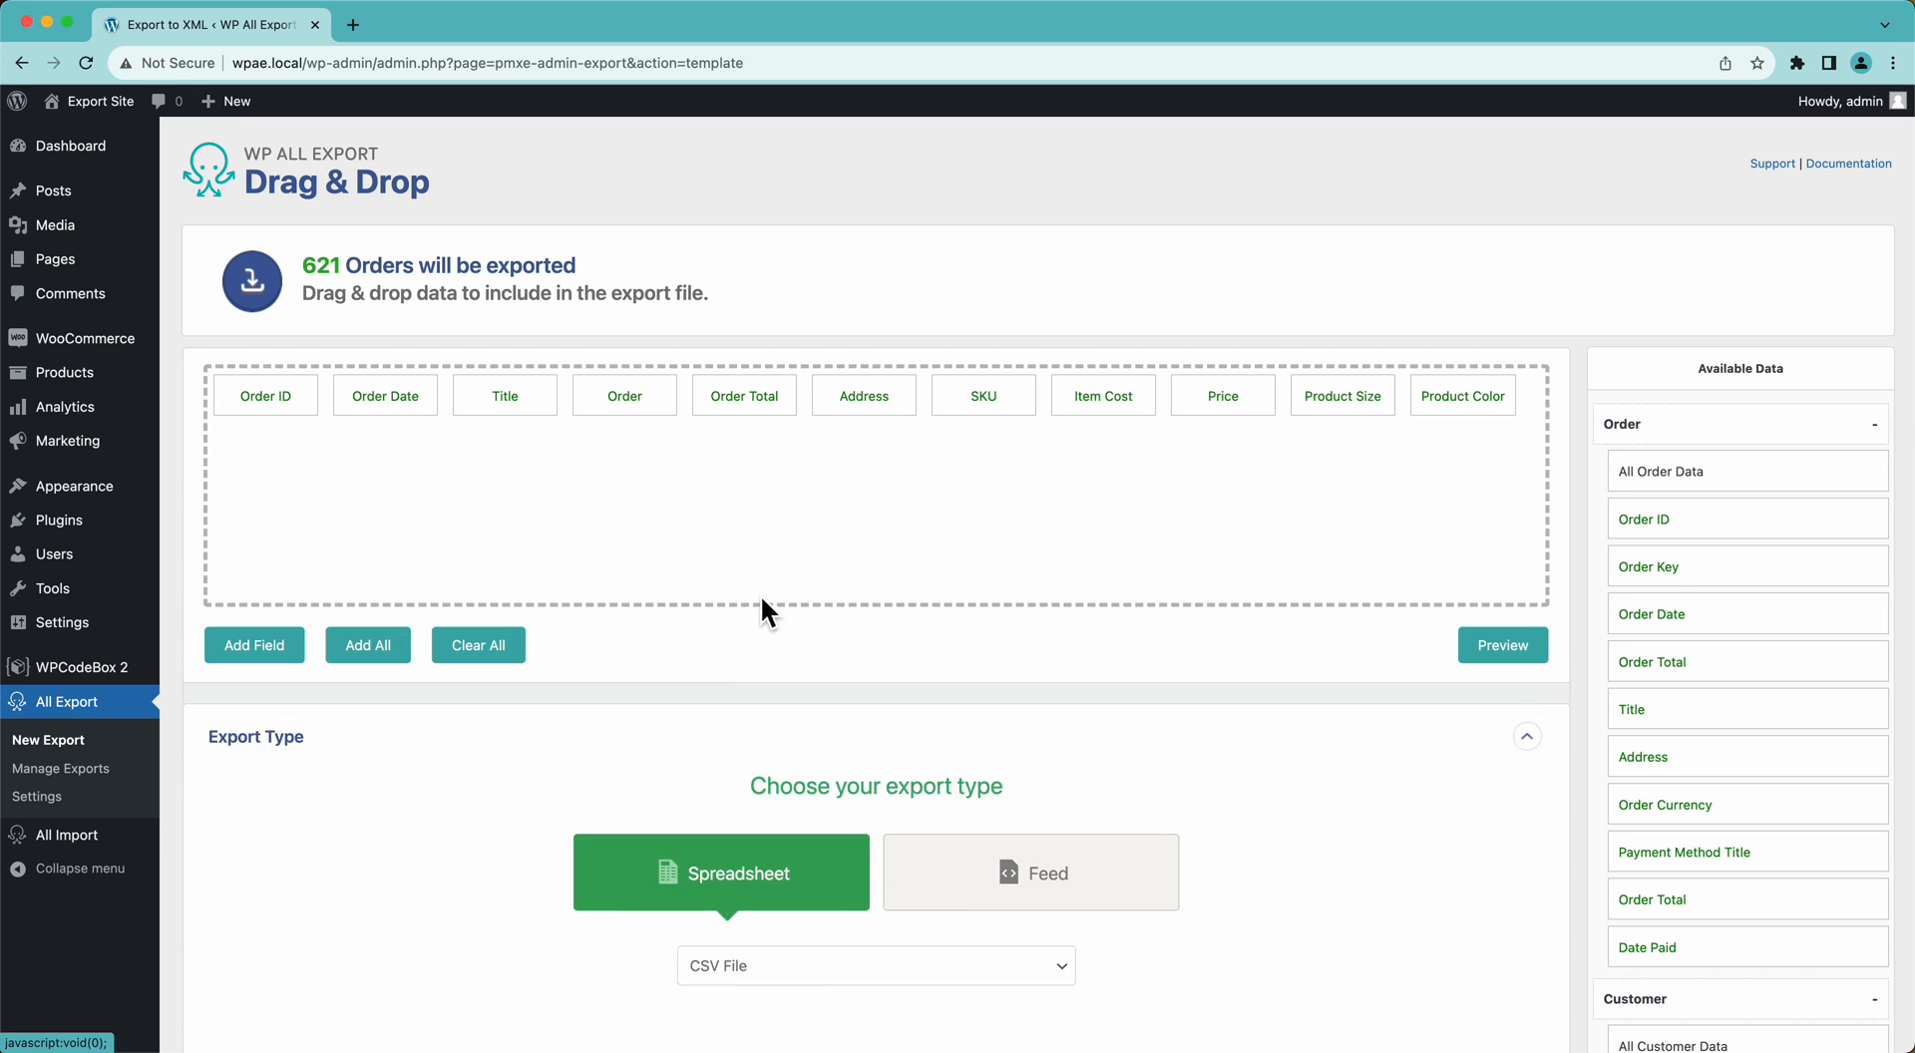
Keep the comma separator and CSV header row, and continue to the export settings.
{"action": "scroll", "coordinate": [720, 810], "scroll_direction": "down", "scroll_amount": 5}
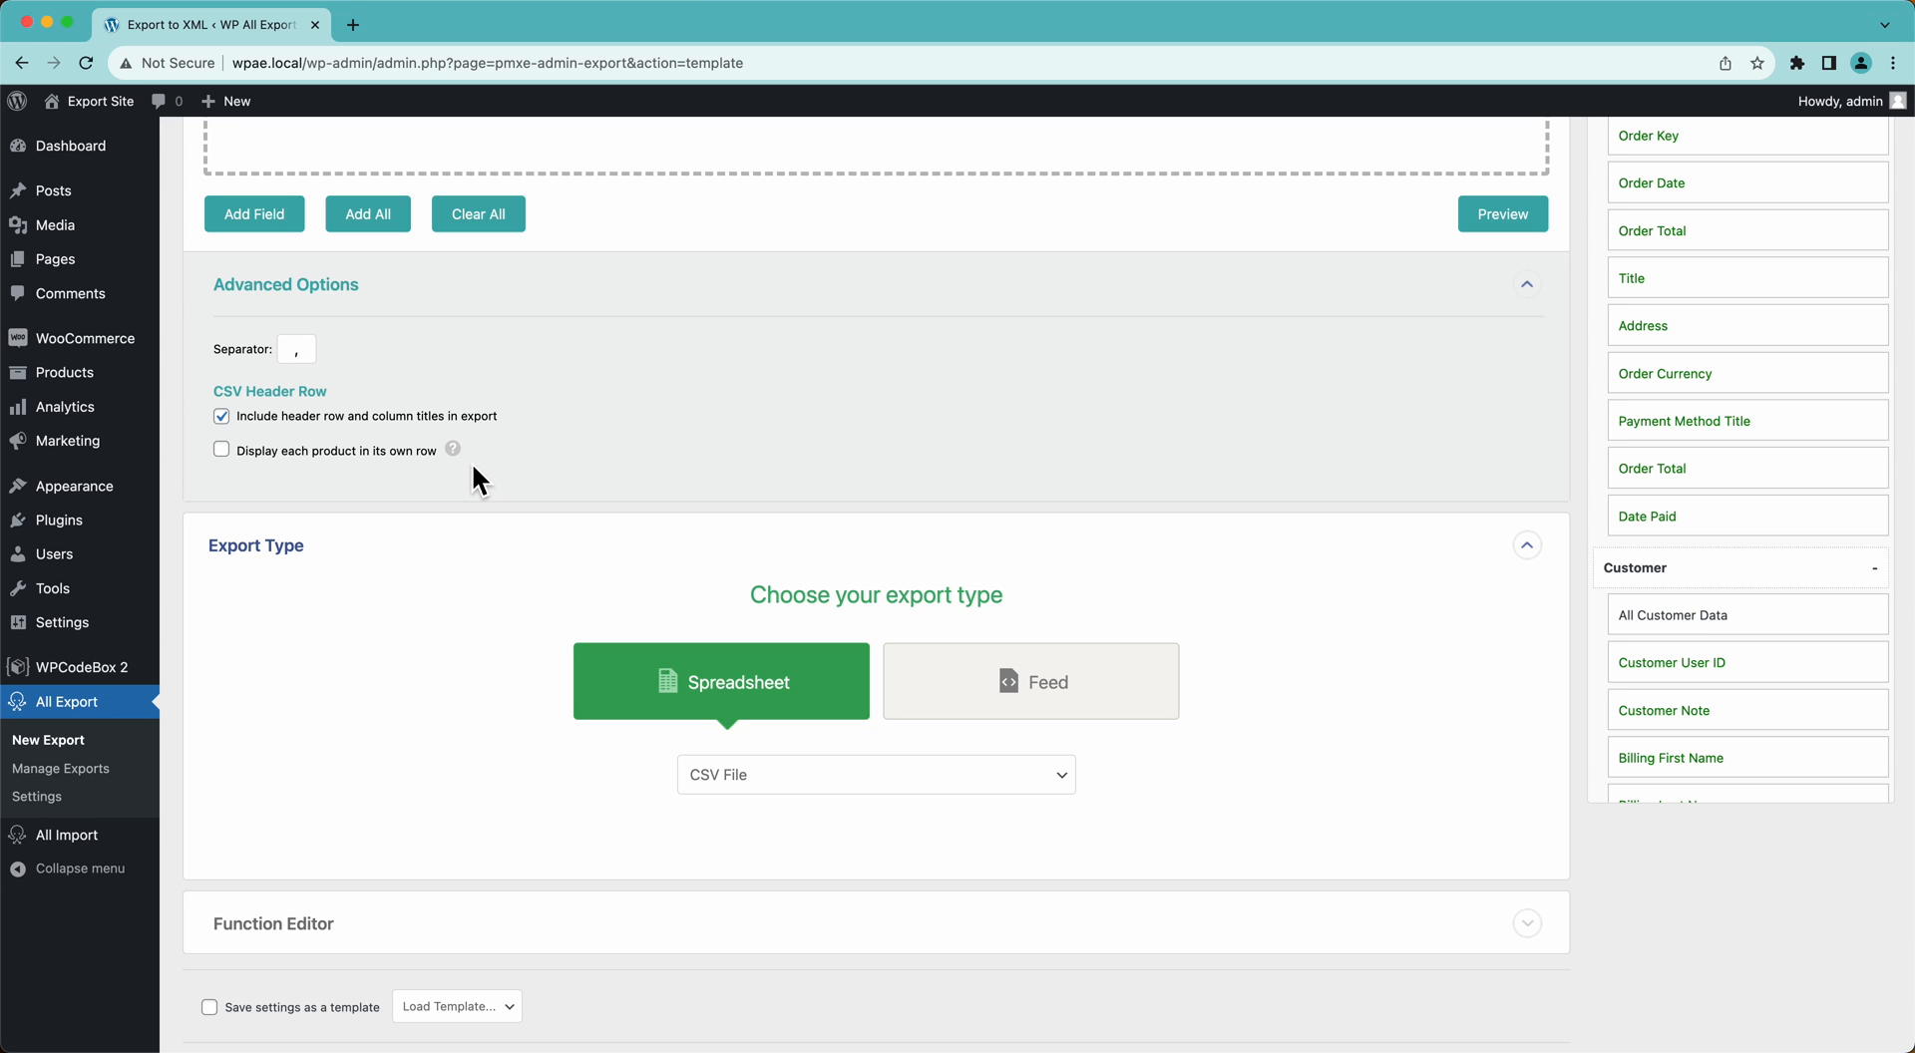
{"action": "type", "text": ",|"}
{"action": "scroll", "coordinate": [635, 554], "scroll_direction": "down", "scroll_amount": 3}
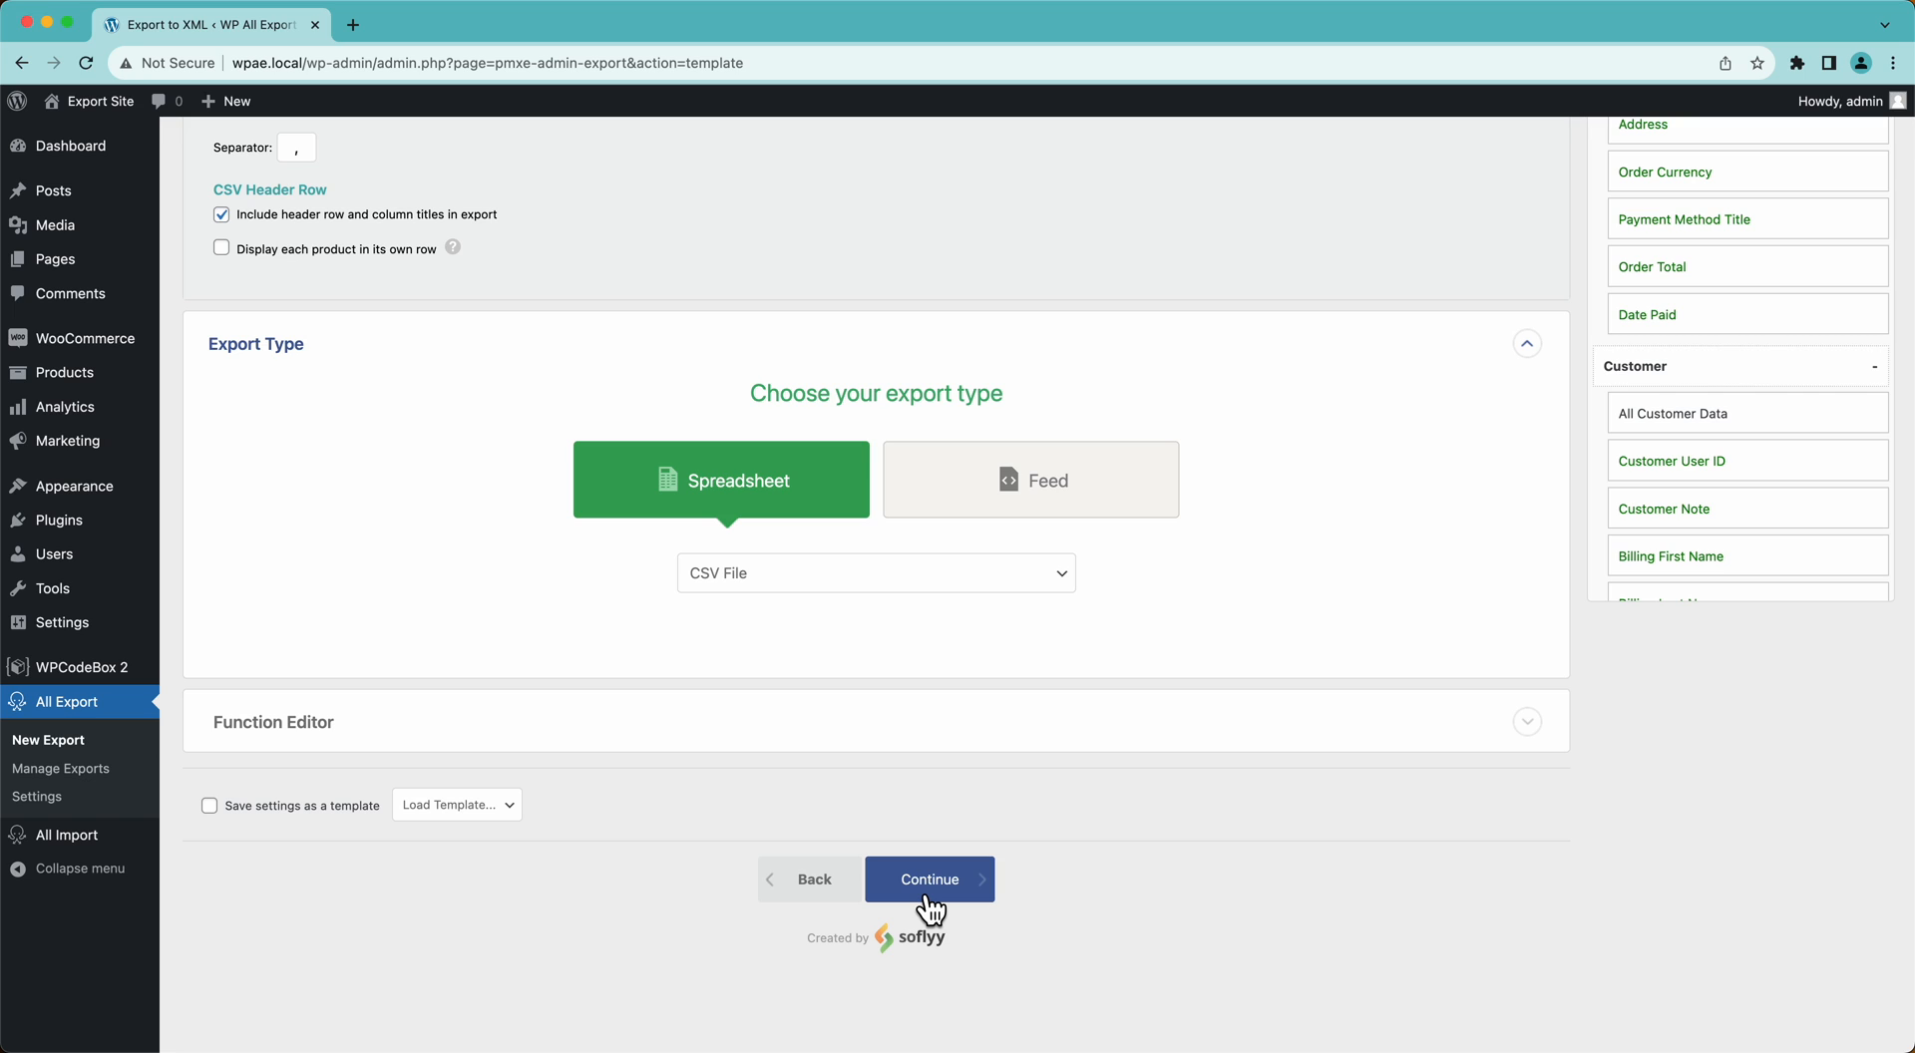
{"action": "left_click", "coordinate": [930, 888]}
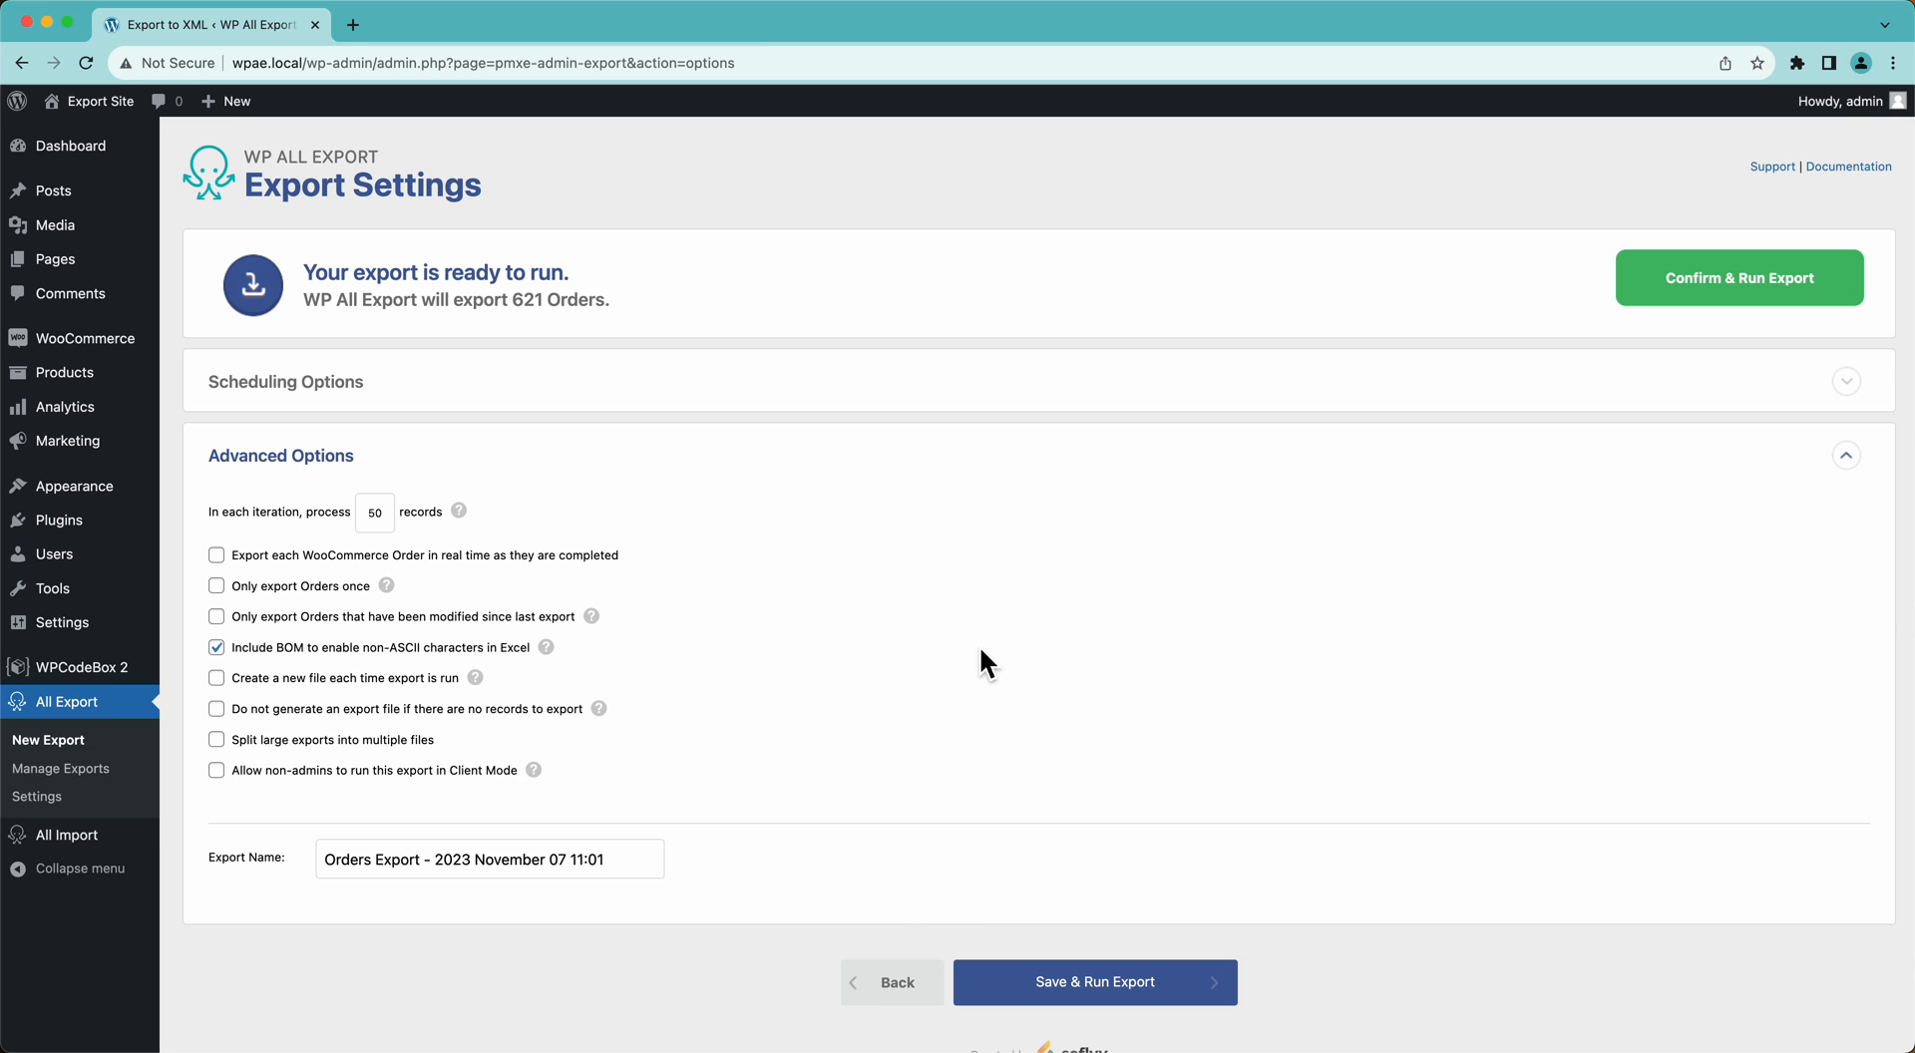
Expand the scheduling options and set automatic scheduling to run every week on Monday at 12:00am.
{"action": "left_click", "coordinate": [310, 377]}
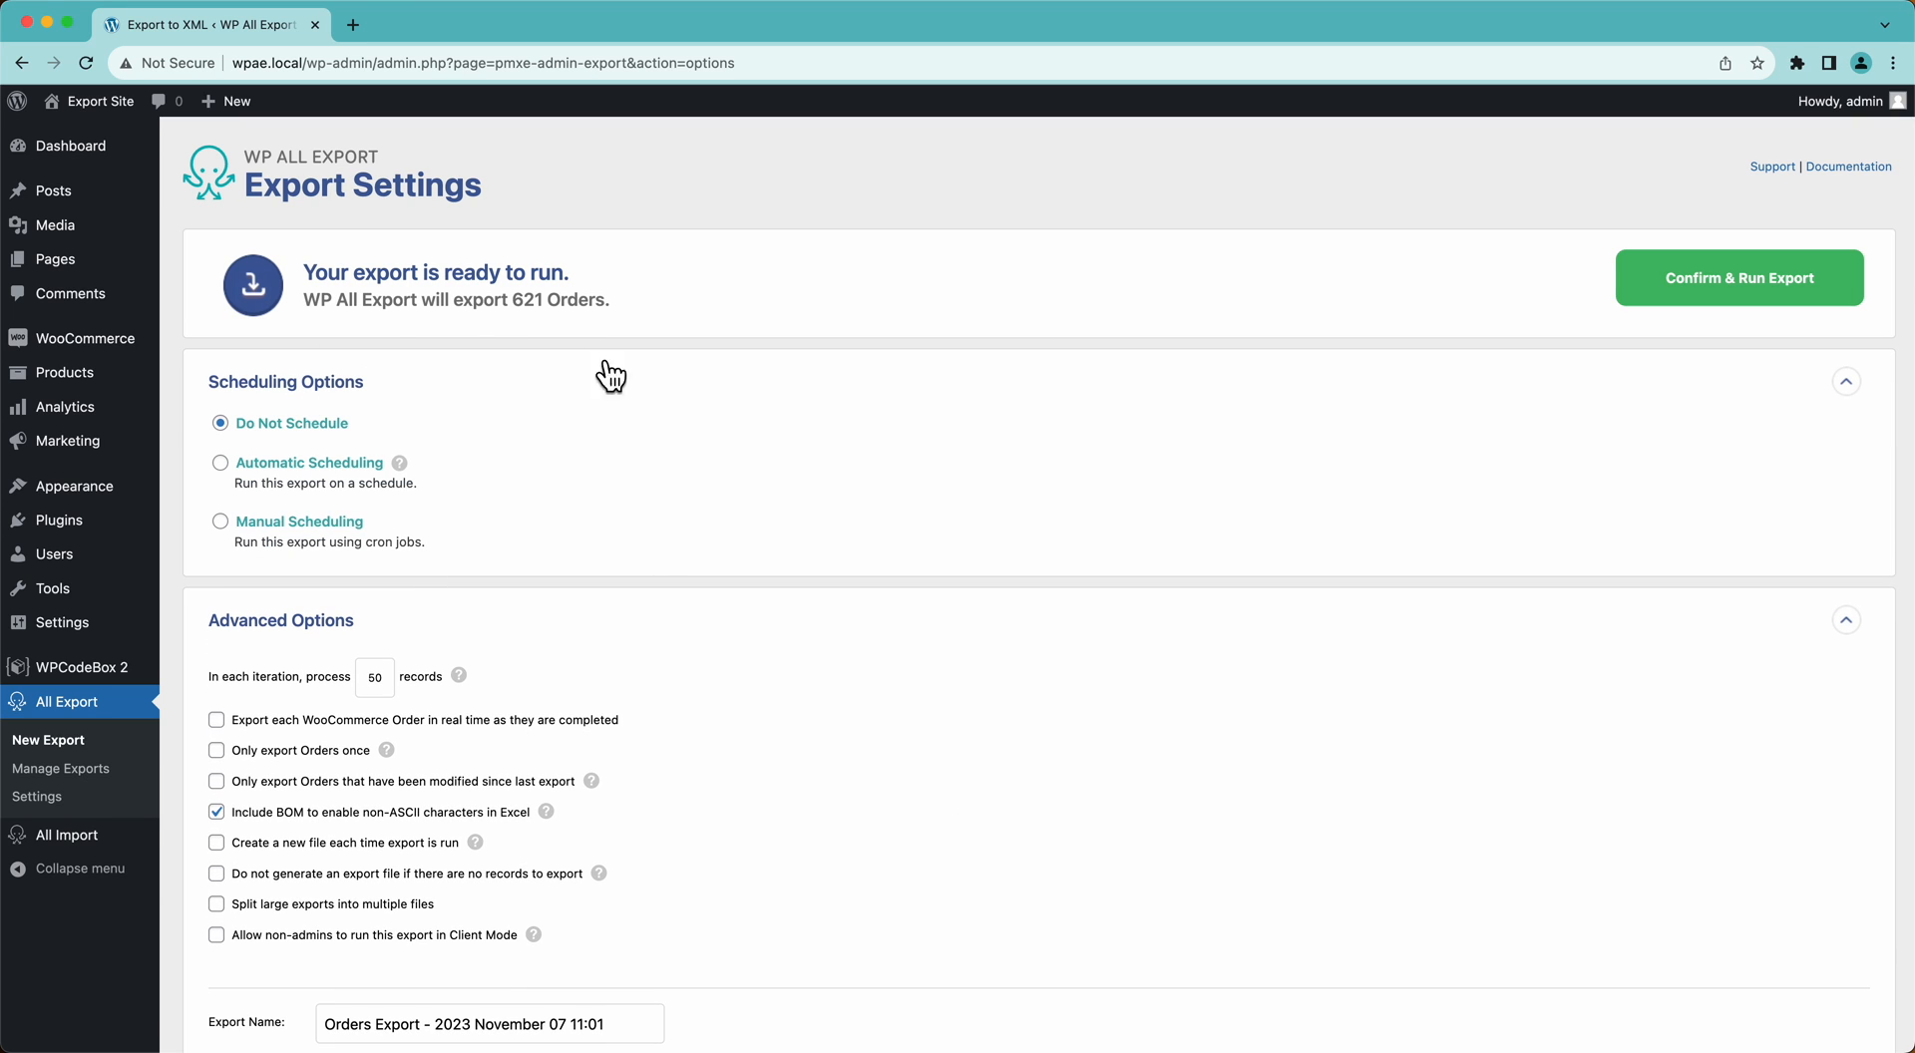
{"action": "left_click", "coordinate": [219, 463]}
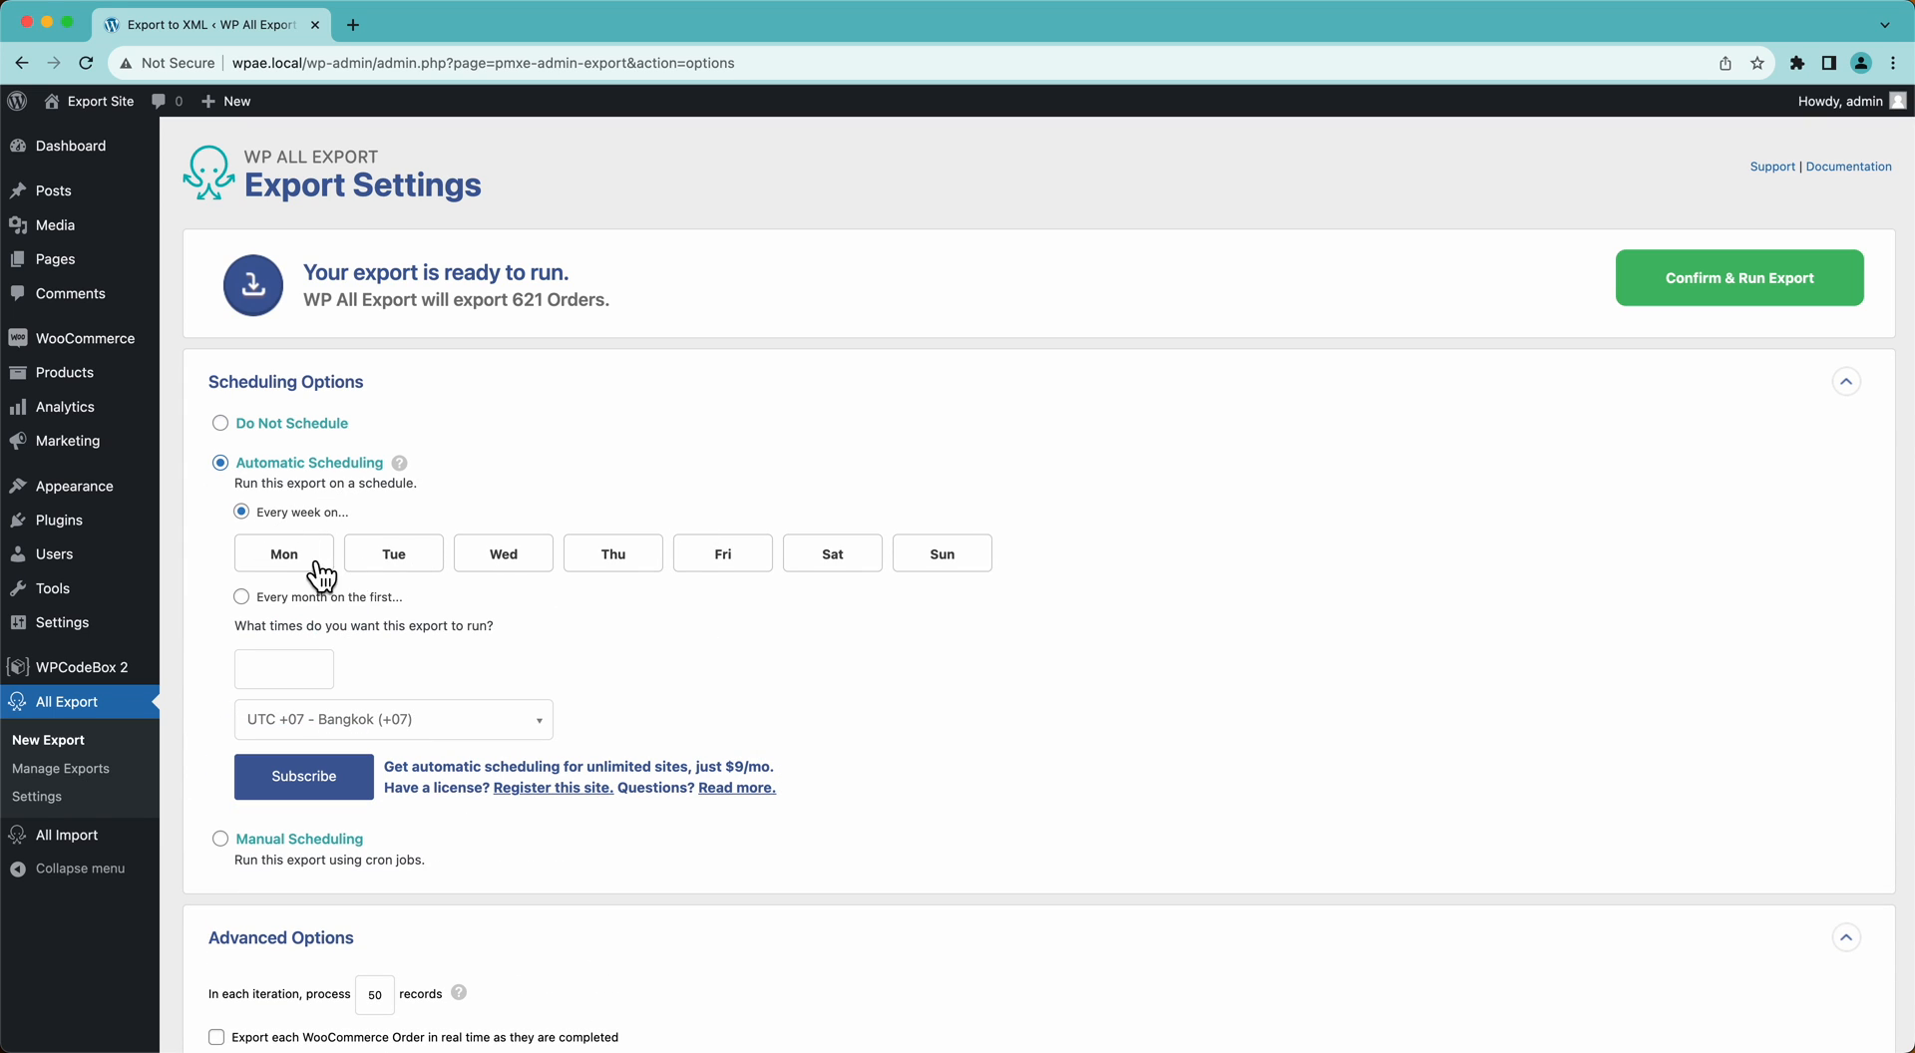
{"action": "left_click", "coordinate": [284, 555]}
{"action": "left_click", "coordinate": [282, 673]}
{"action": "left_click", "coordinate": [265, 702]}
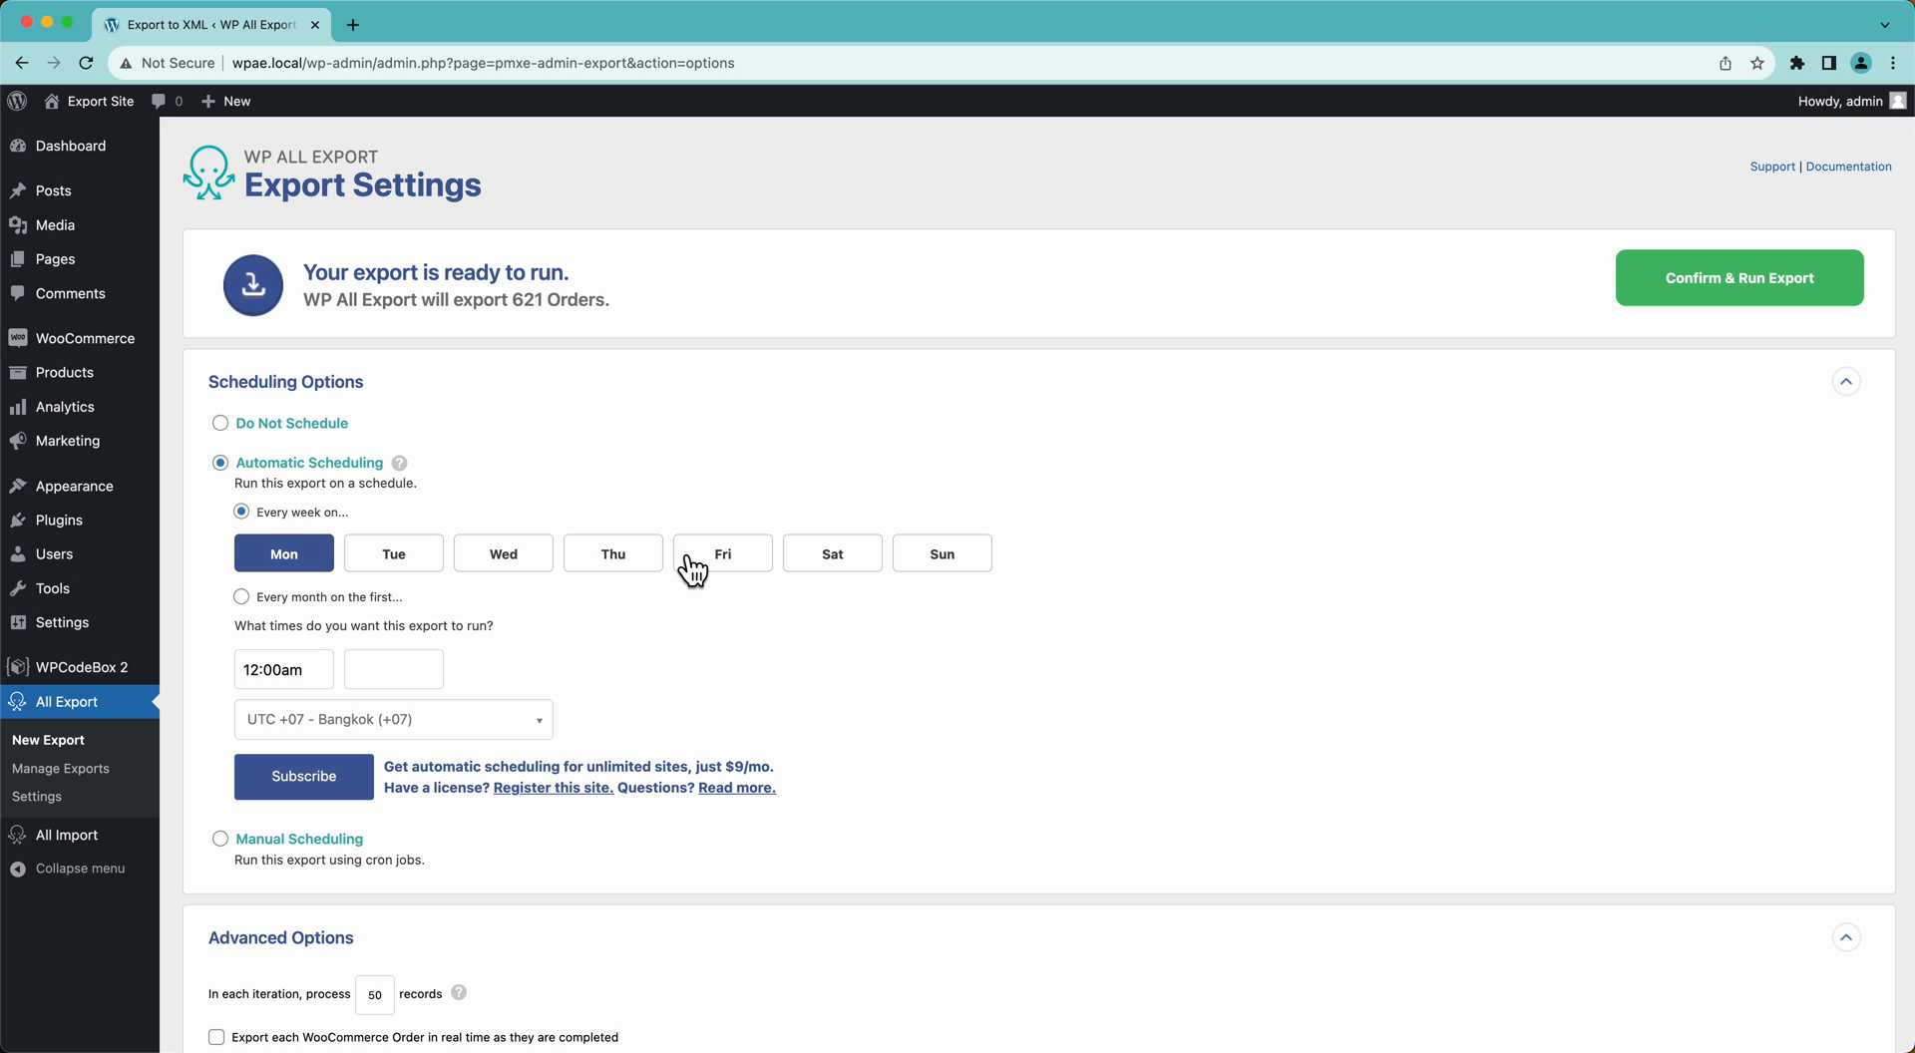
Enable the advanced option Only export Orders once and review it against the weekly schedule.
{"action": "scroll", "coordinate": [691, 570], "scroll_direction": "down", "scroll_amount": 1}
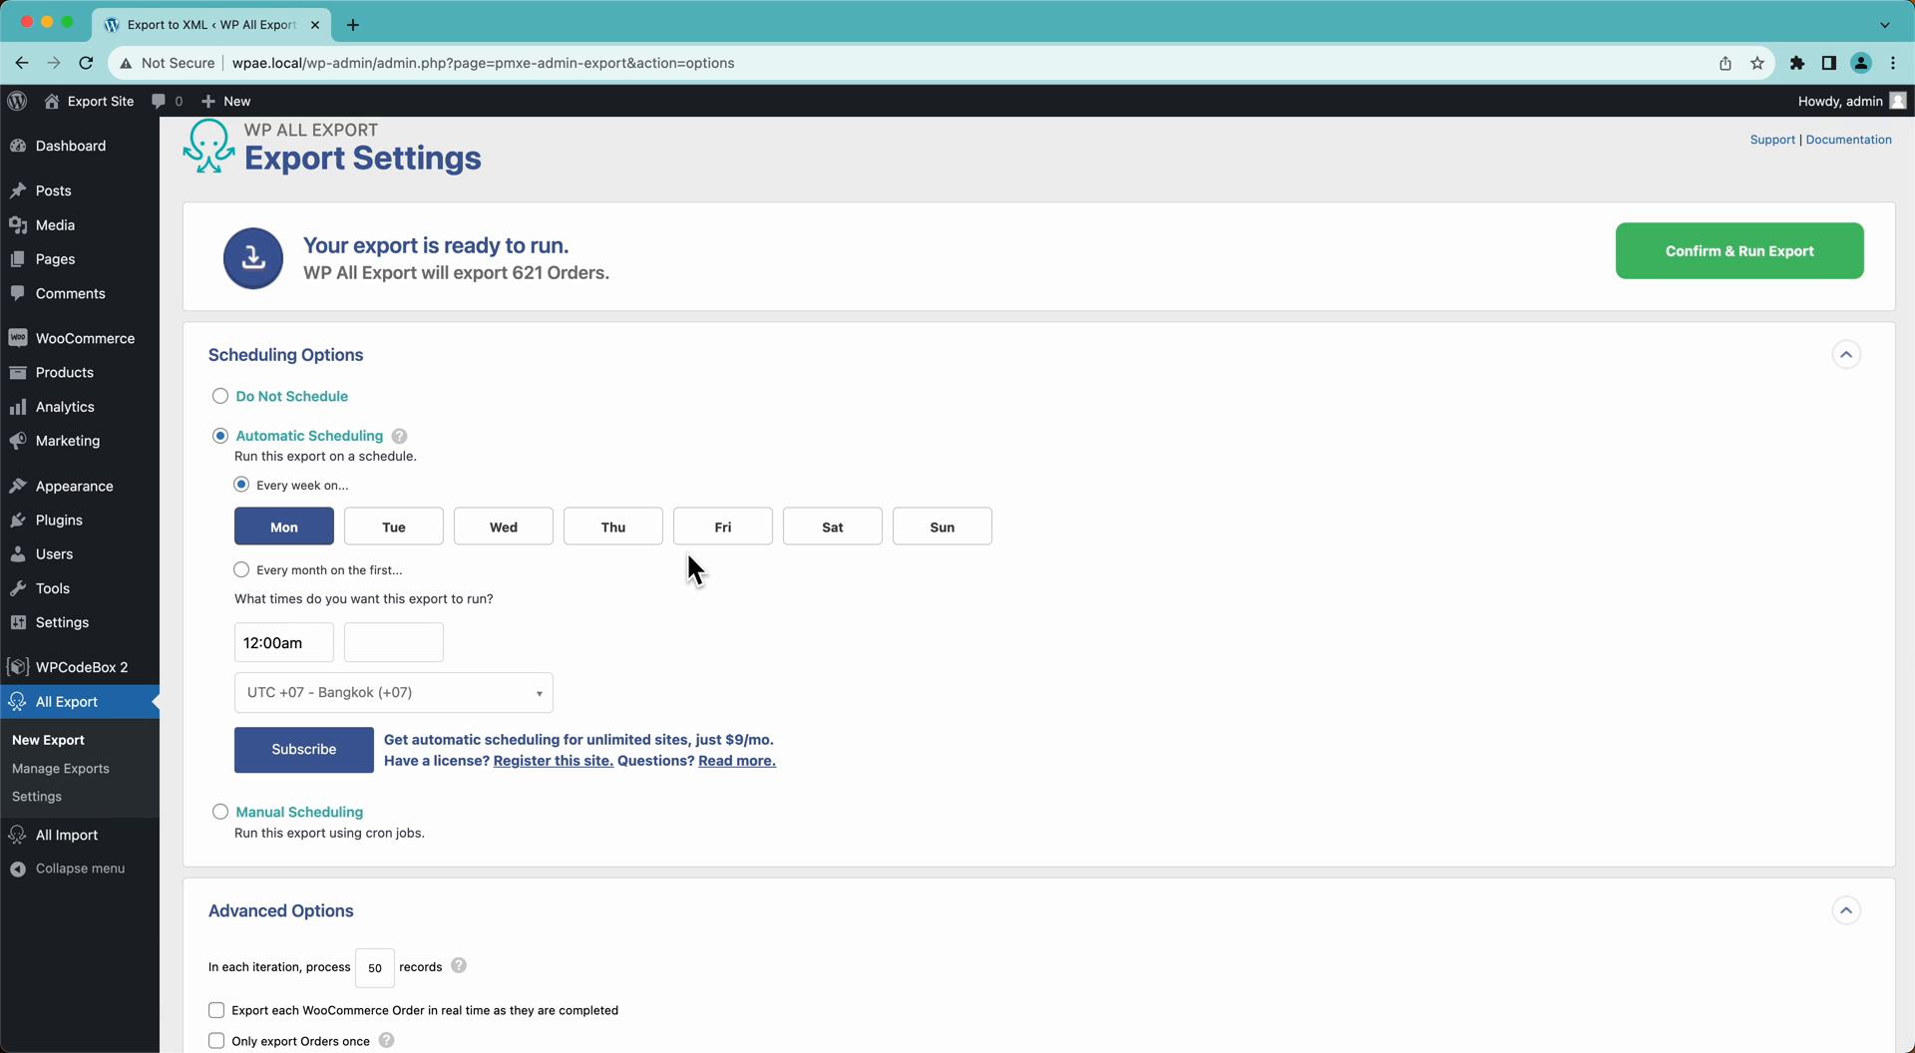
{"action": "scroll", "coordinate": [686, 550], "scroll_direction": "down", "scroll_amount": 4}
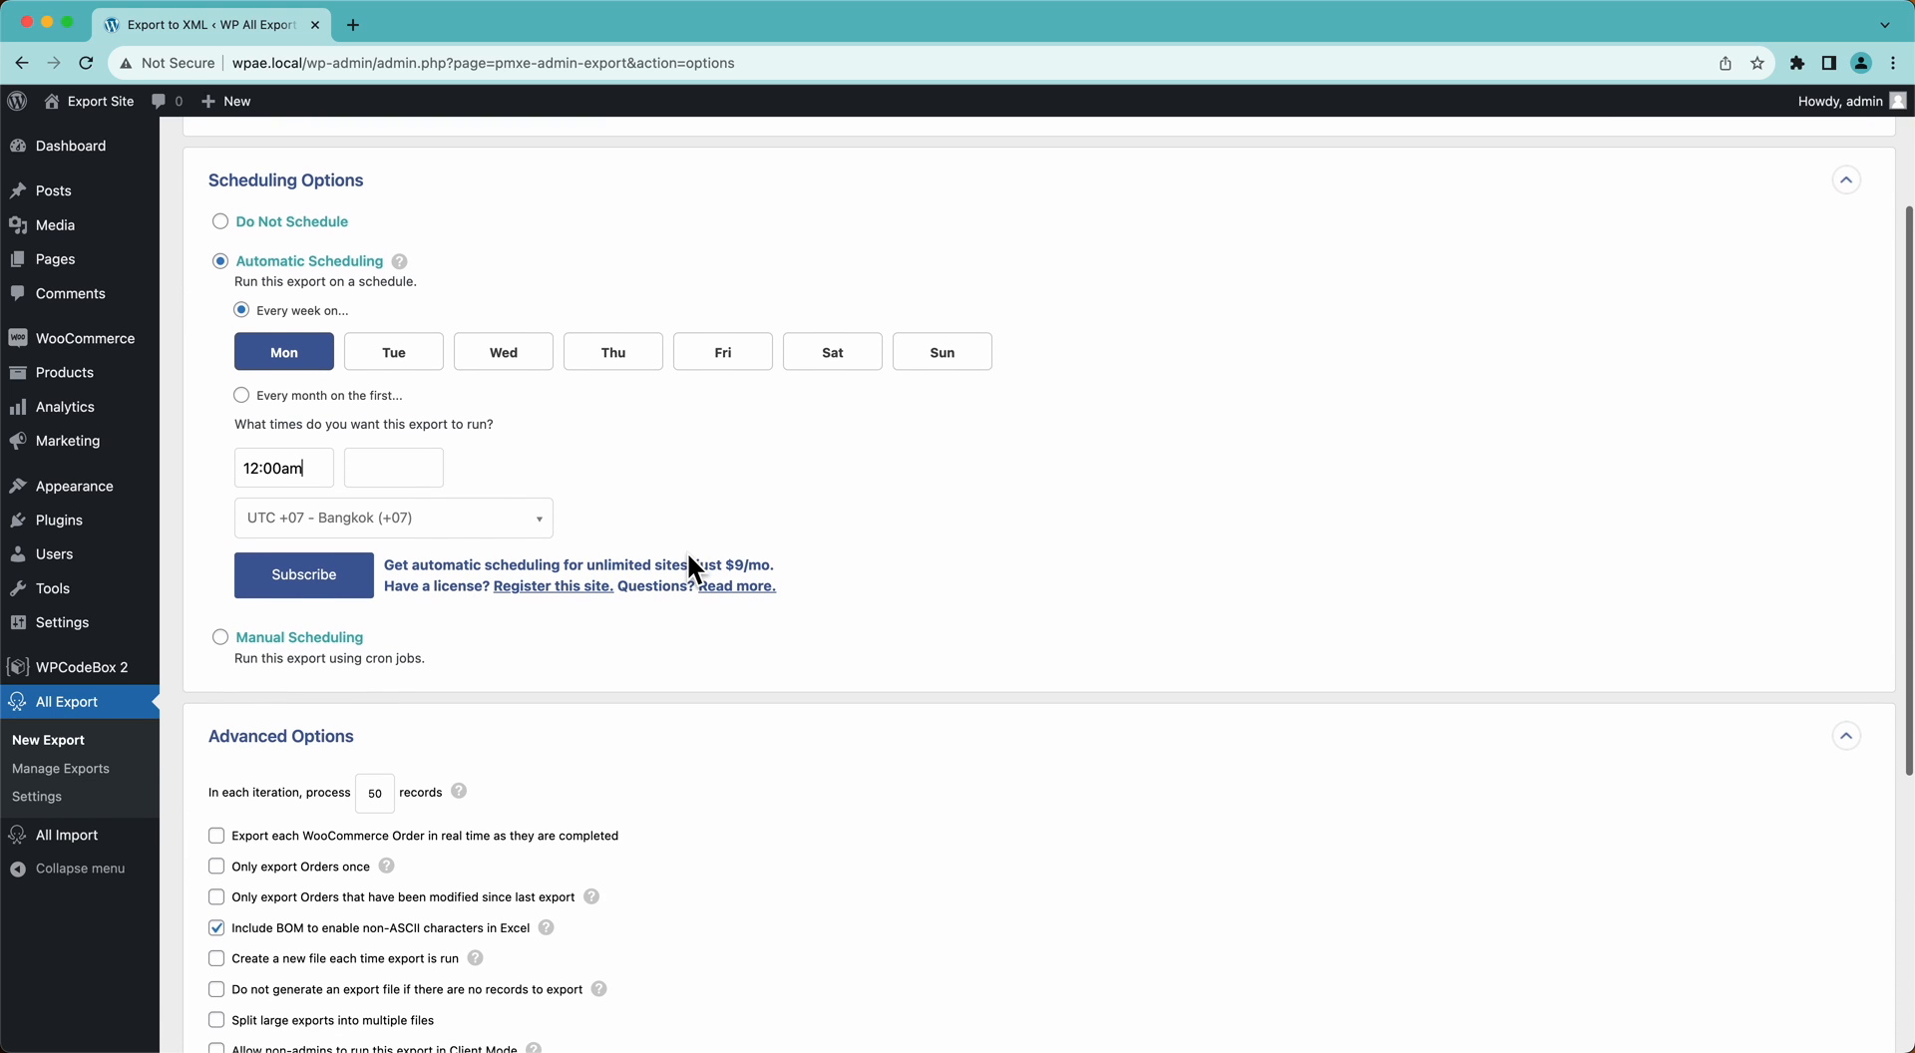
{"action": "left_click", "coordinate": [217, 868]}
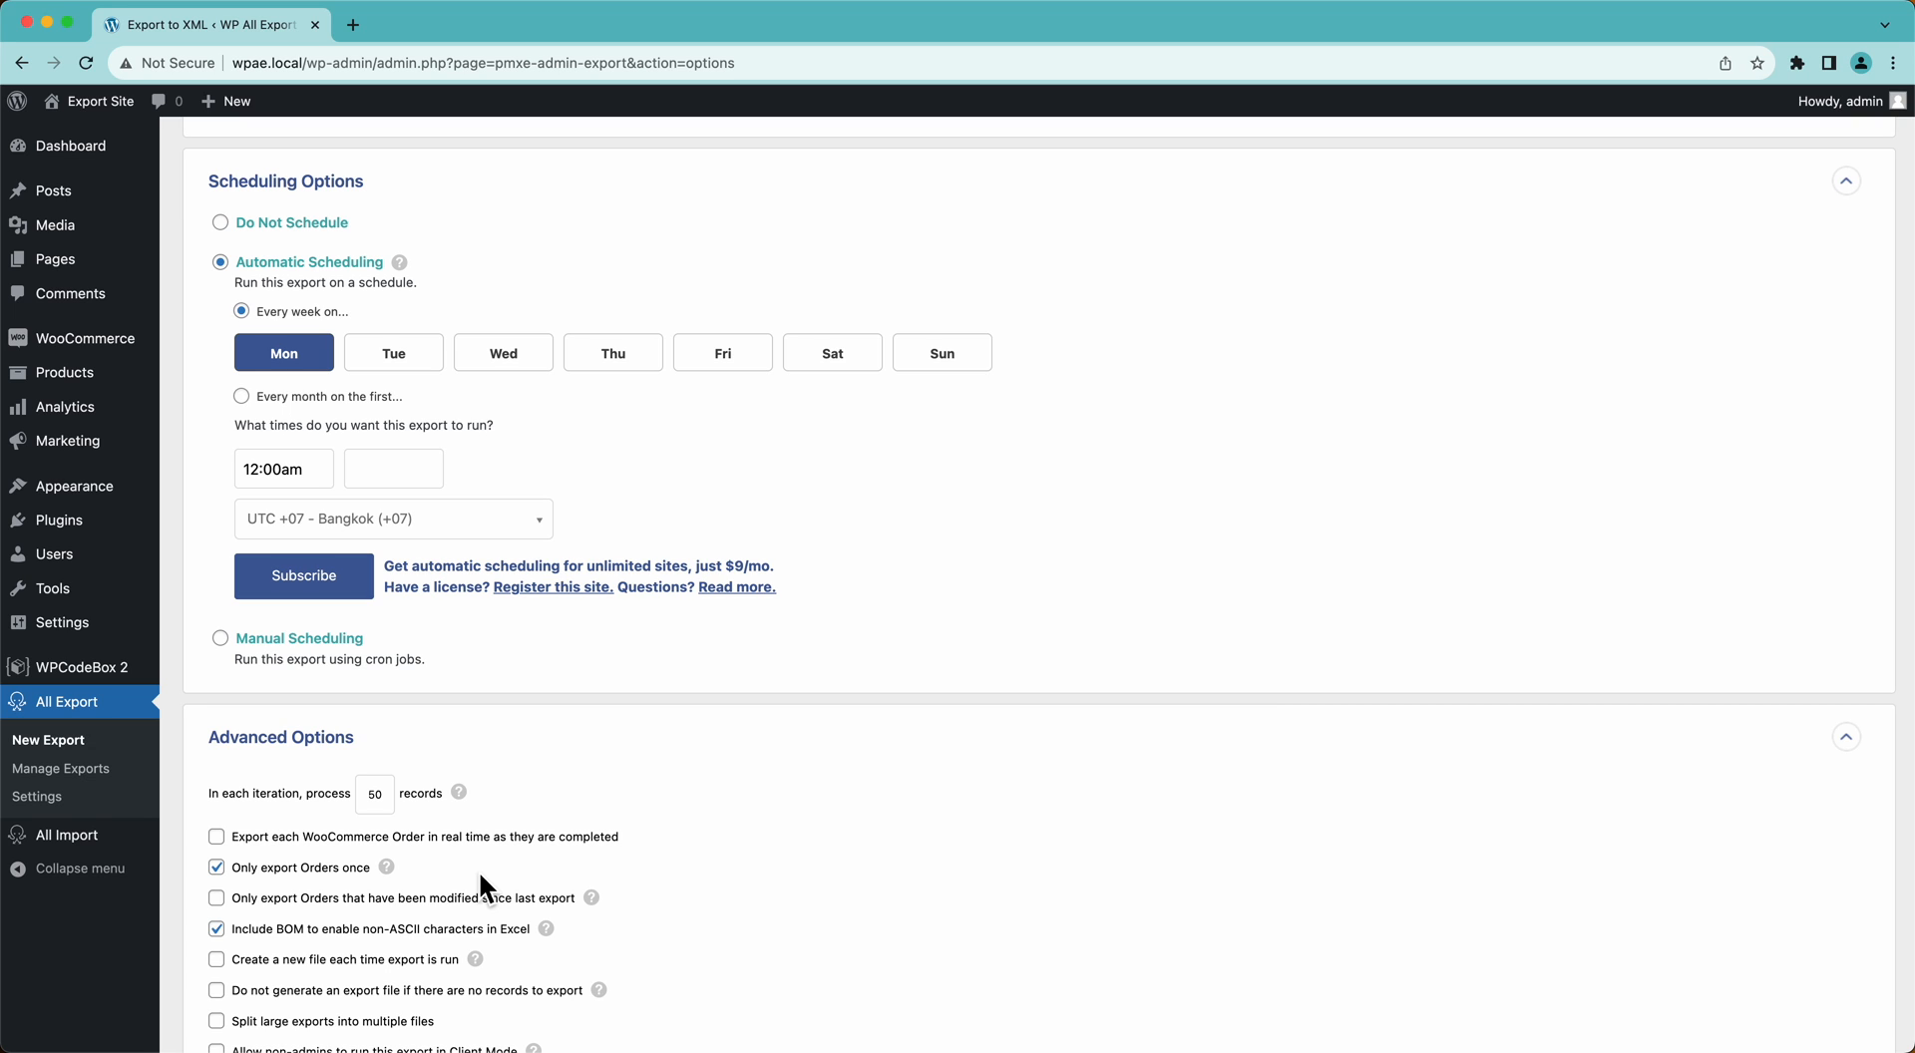
{"action": "scroll", "coordinate": [479, 871], "scroll_direction": "up", "scroll_amount": 3}
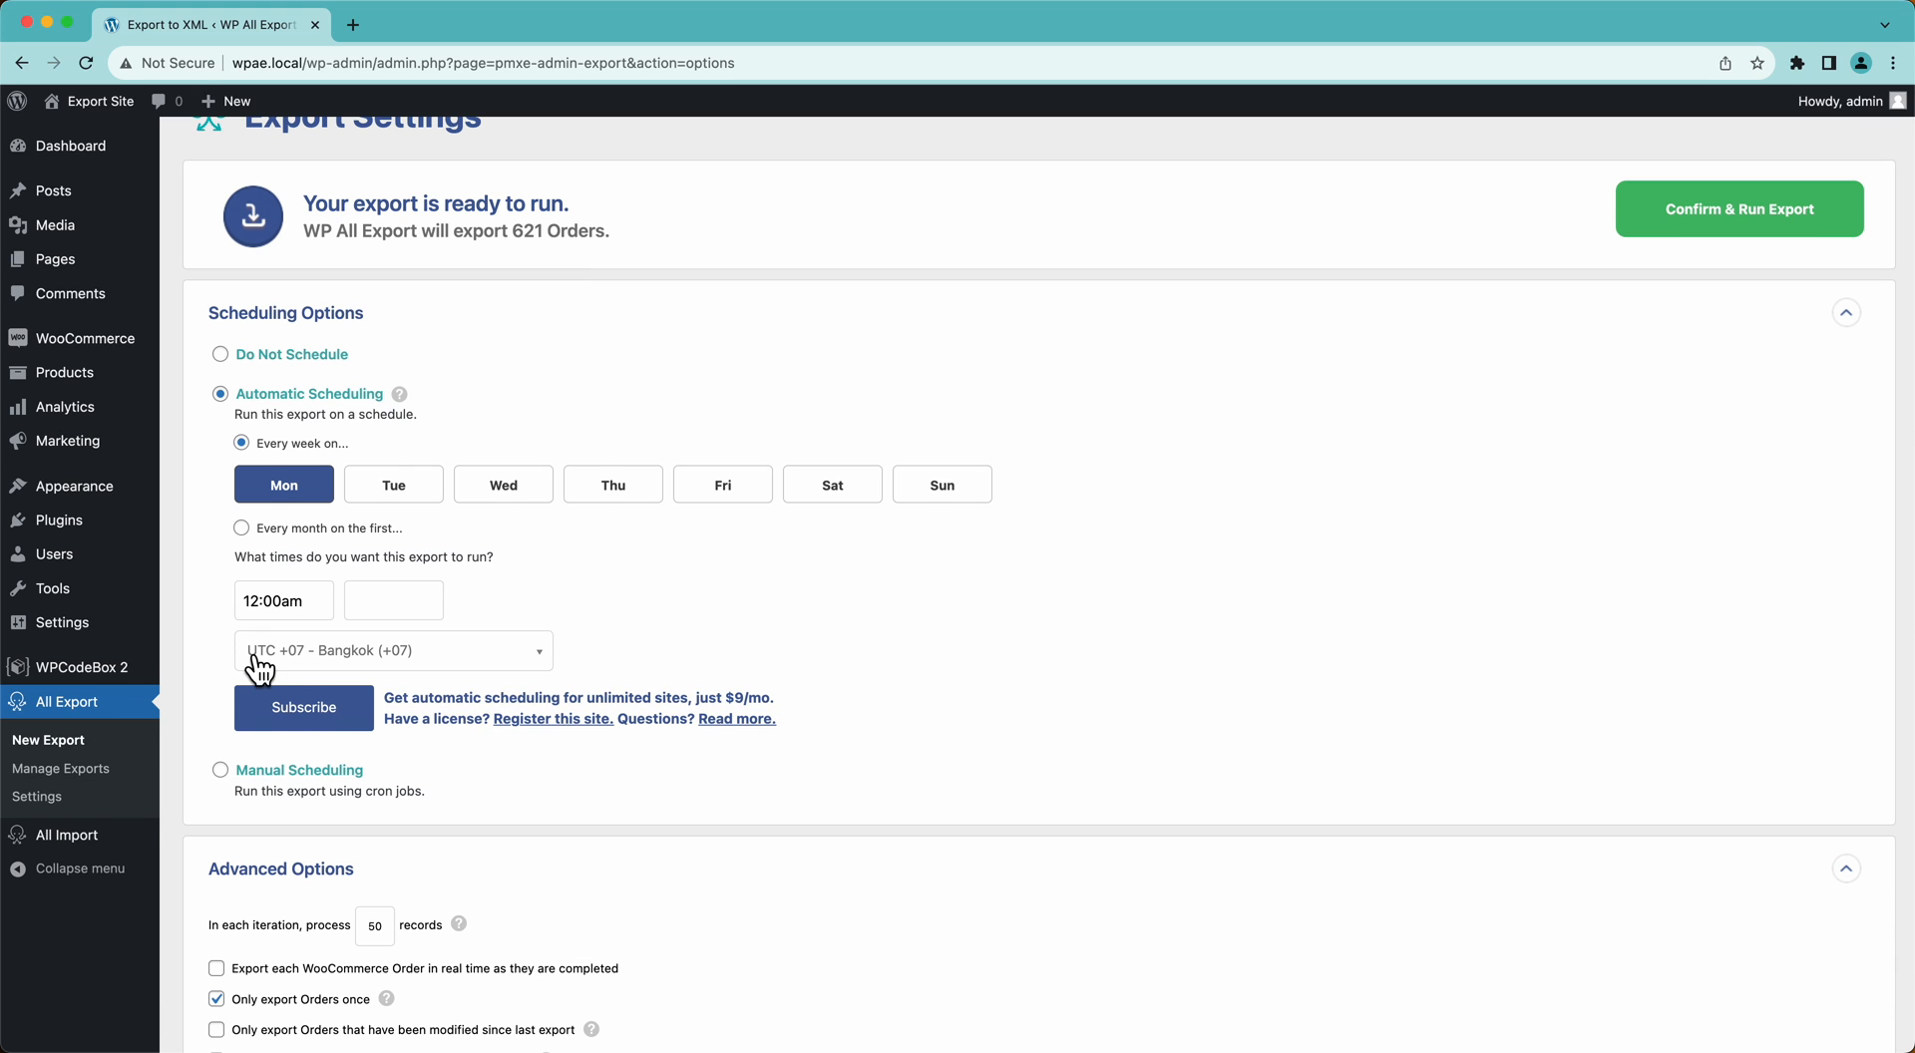
{"action": "scroll", "coordinate": [351, 798], "scroll_direction": "down", "scroll_amount": 4}
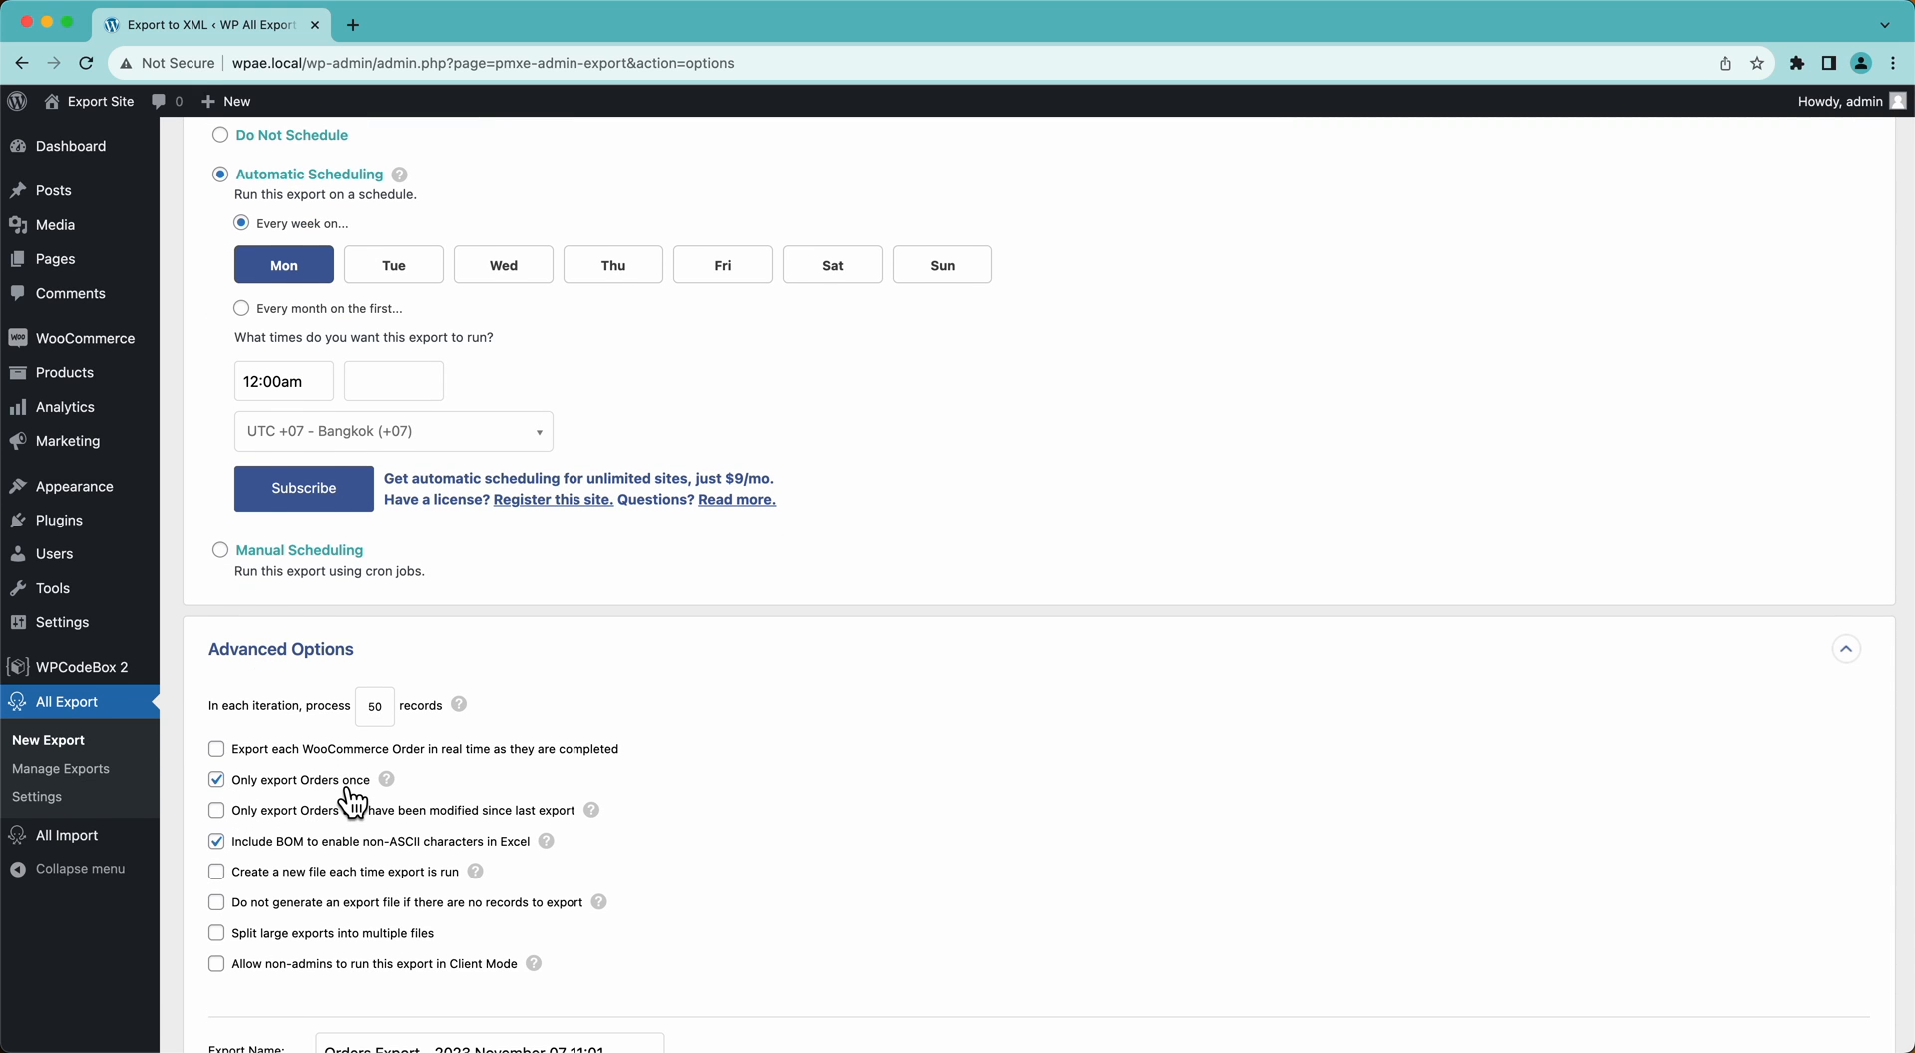
{"action": "scroll", "coordinate": [351, 798], "scroll_direction": "up", "scroll_amount": 1}
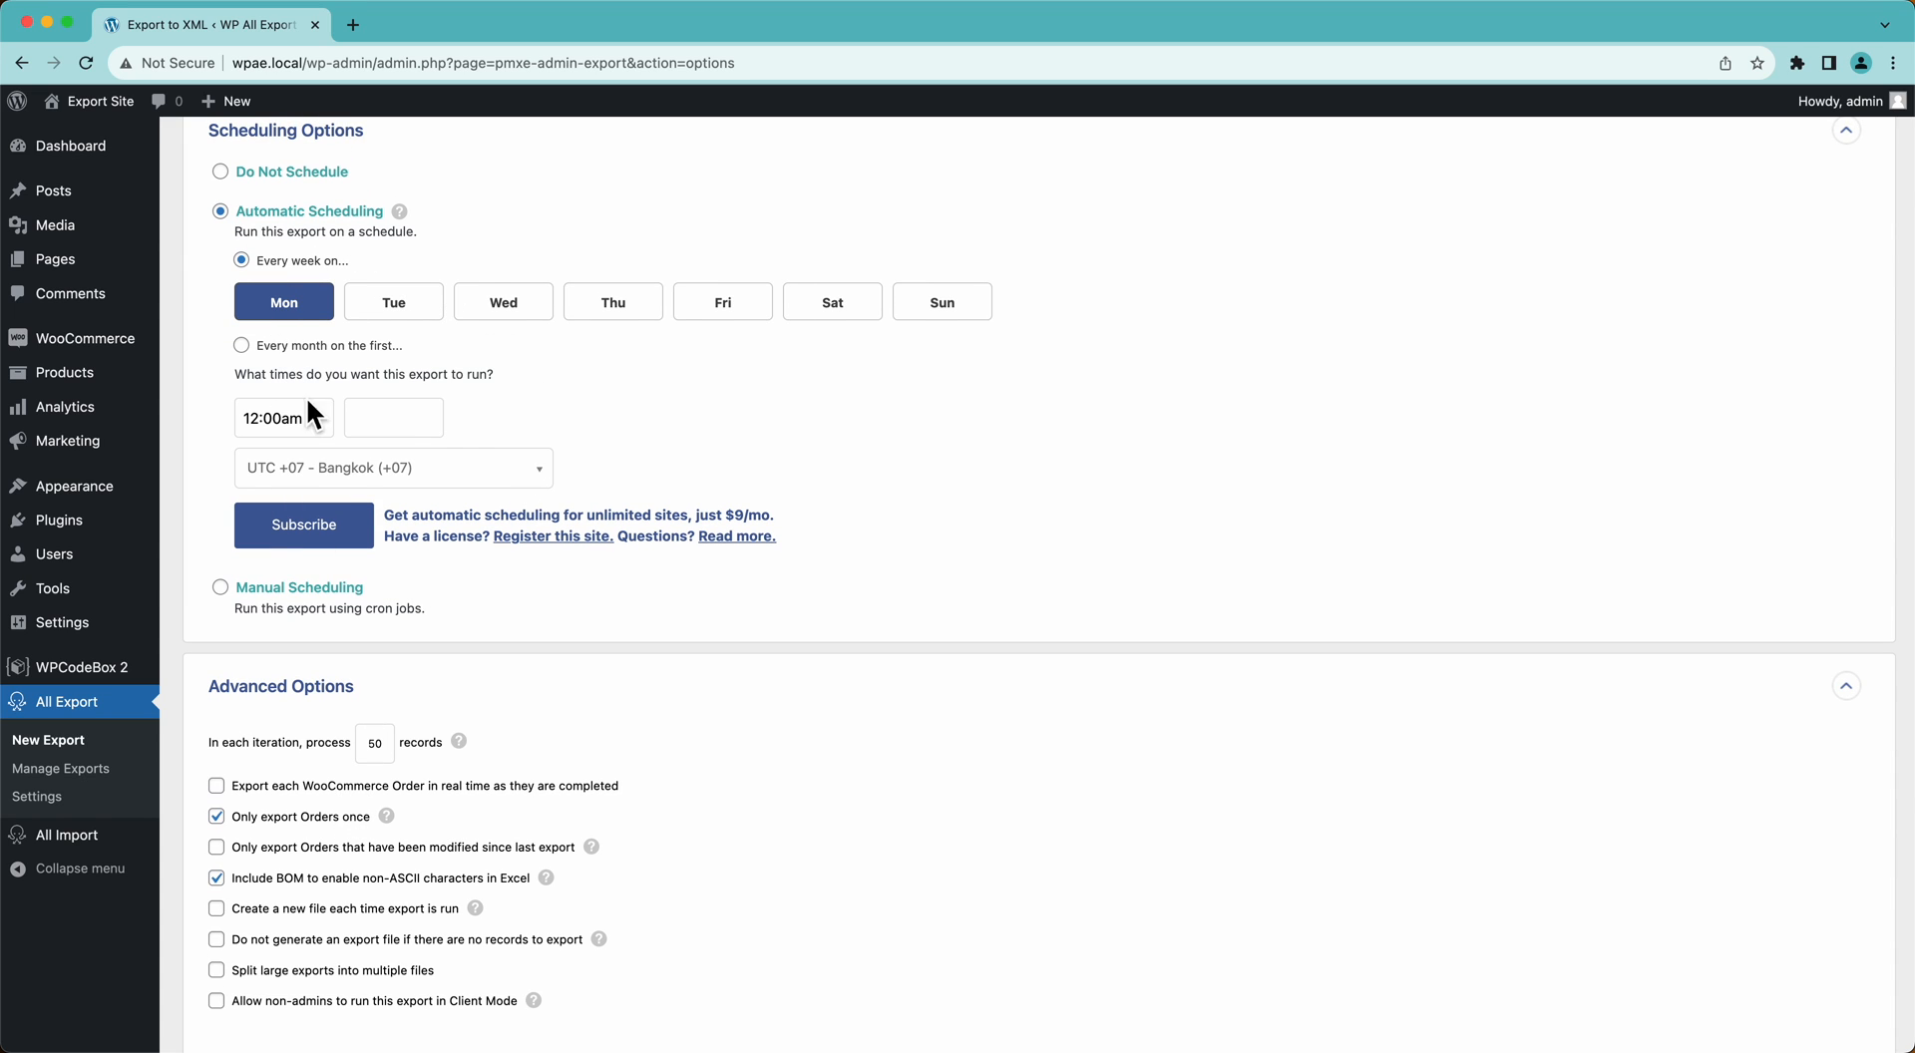
Try the monthly schedule, return to weekly, and add Tuesday through Sunday to the scheduled days.
{"action": "left_click", "coordinate": [262, 347]}
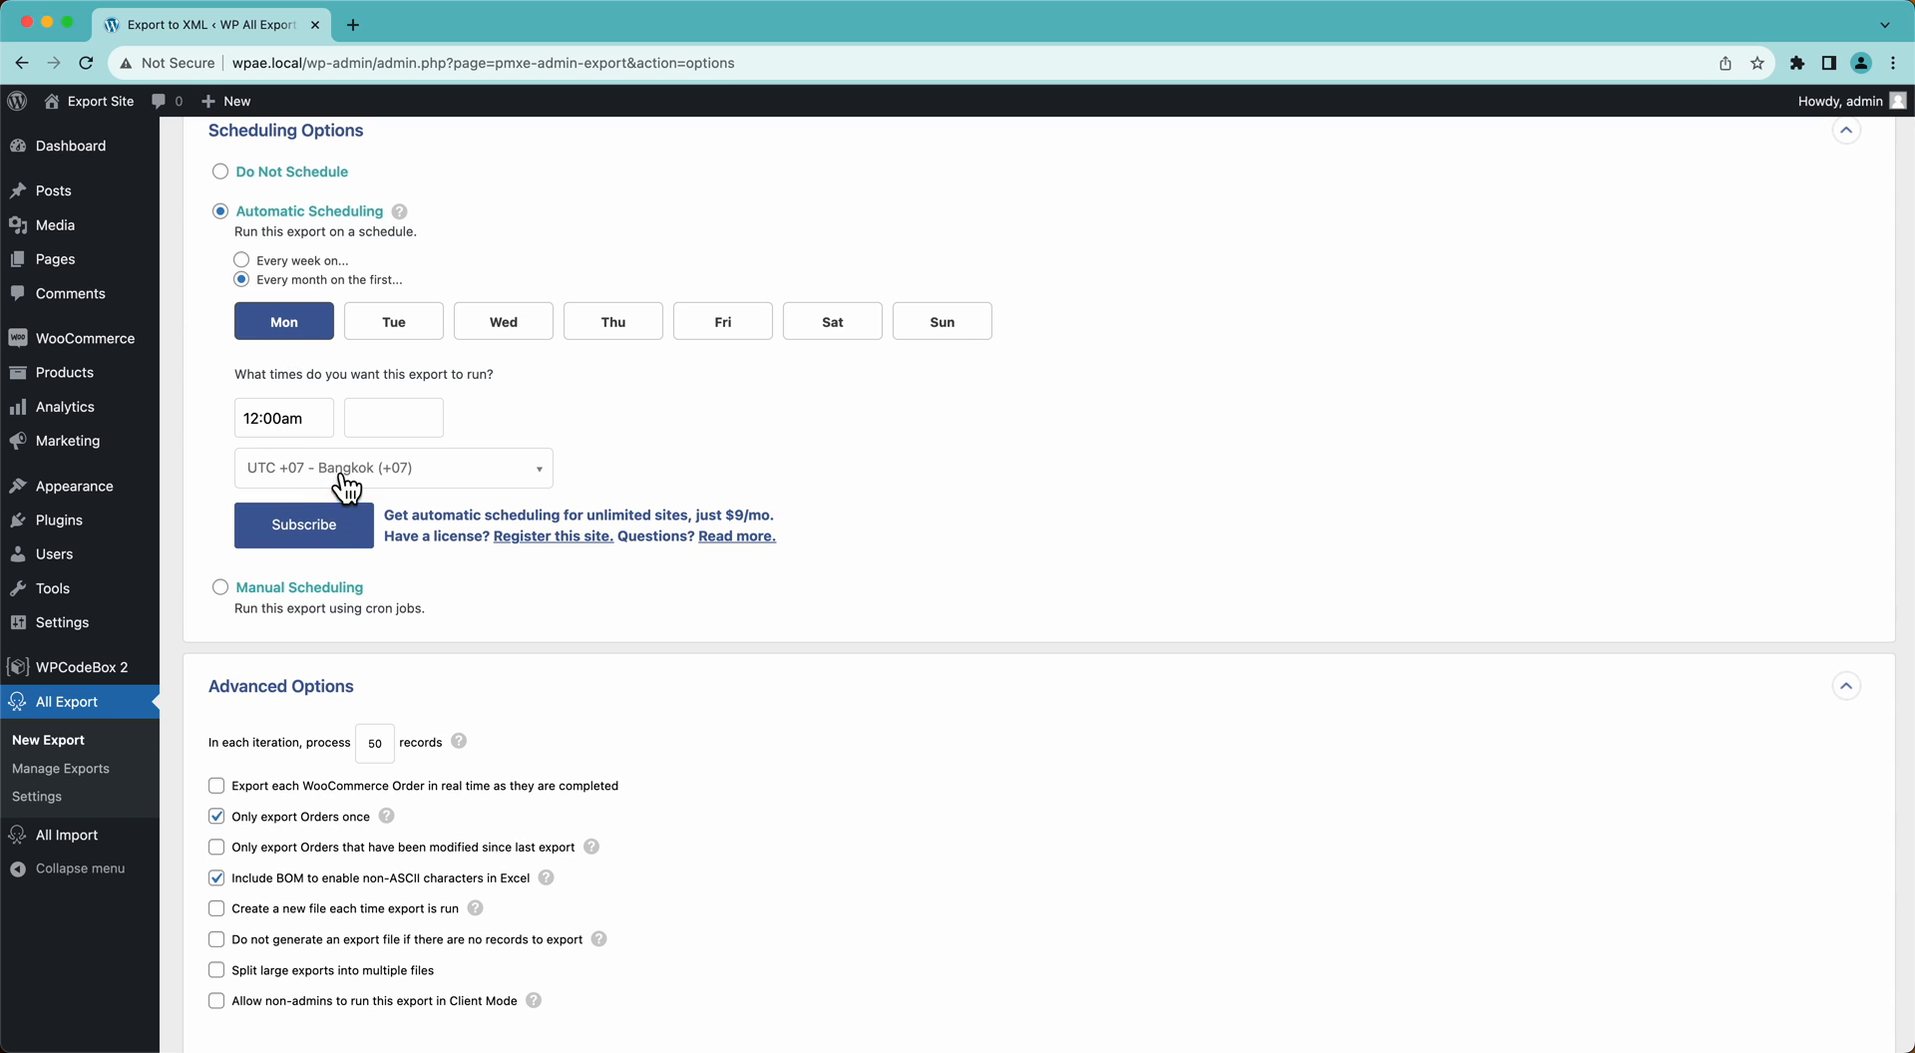
{"action": "left_click", "coordinate": [307, 261]}
{"action": "left_click", "coordinate": [394, 304]}
{"action": "left_click", "coordinate": [507, 309]}
{"action": "left_click", "coordinate": [615, 309]}
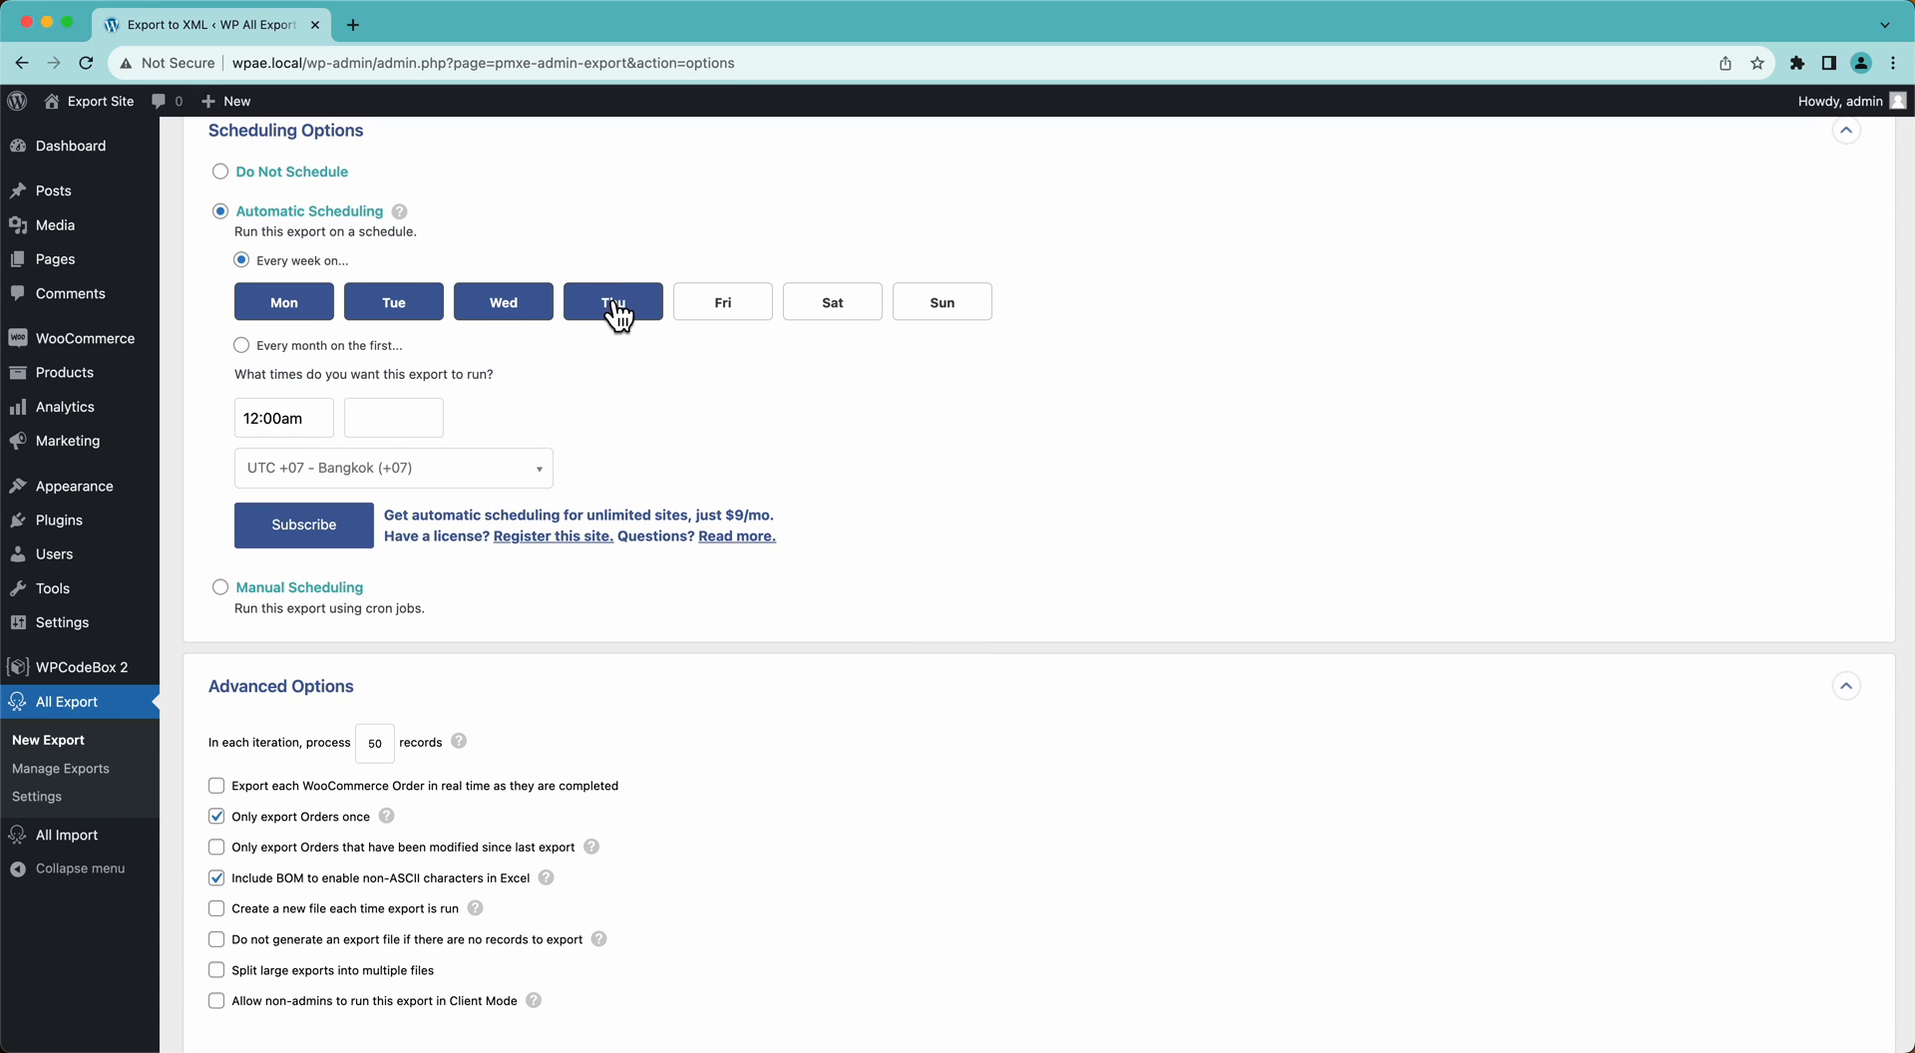
{"action": "left_click", "coordinate": [725, 305]}
{"action": "left_click", "coordinate": [833, 305]}
{"action": "left_click", "coordinate": [937, 307]}
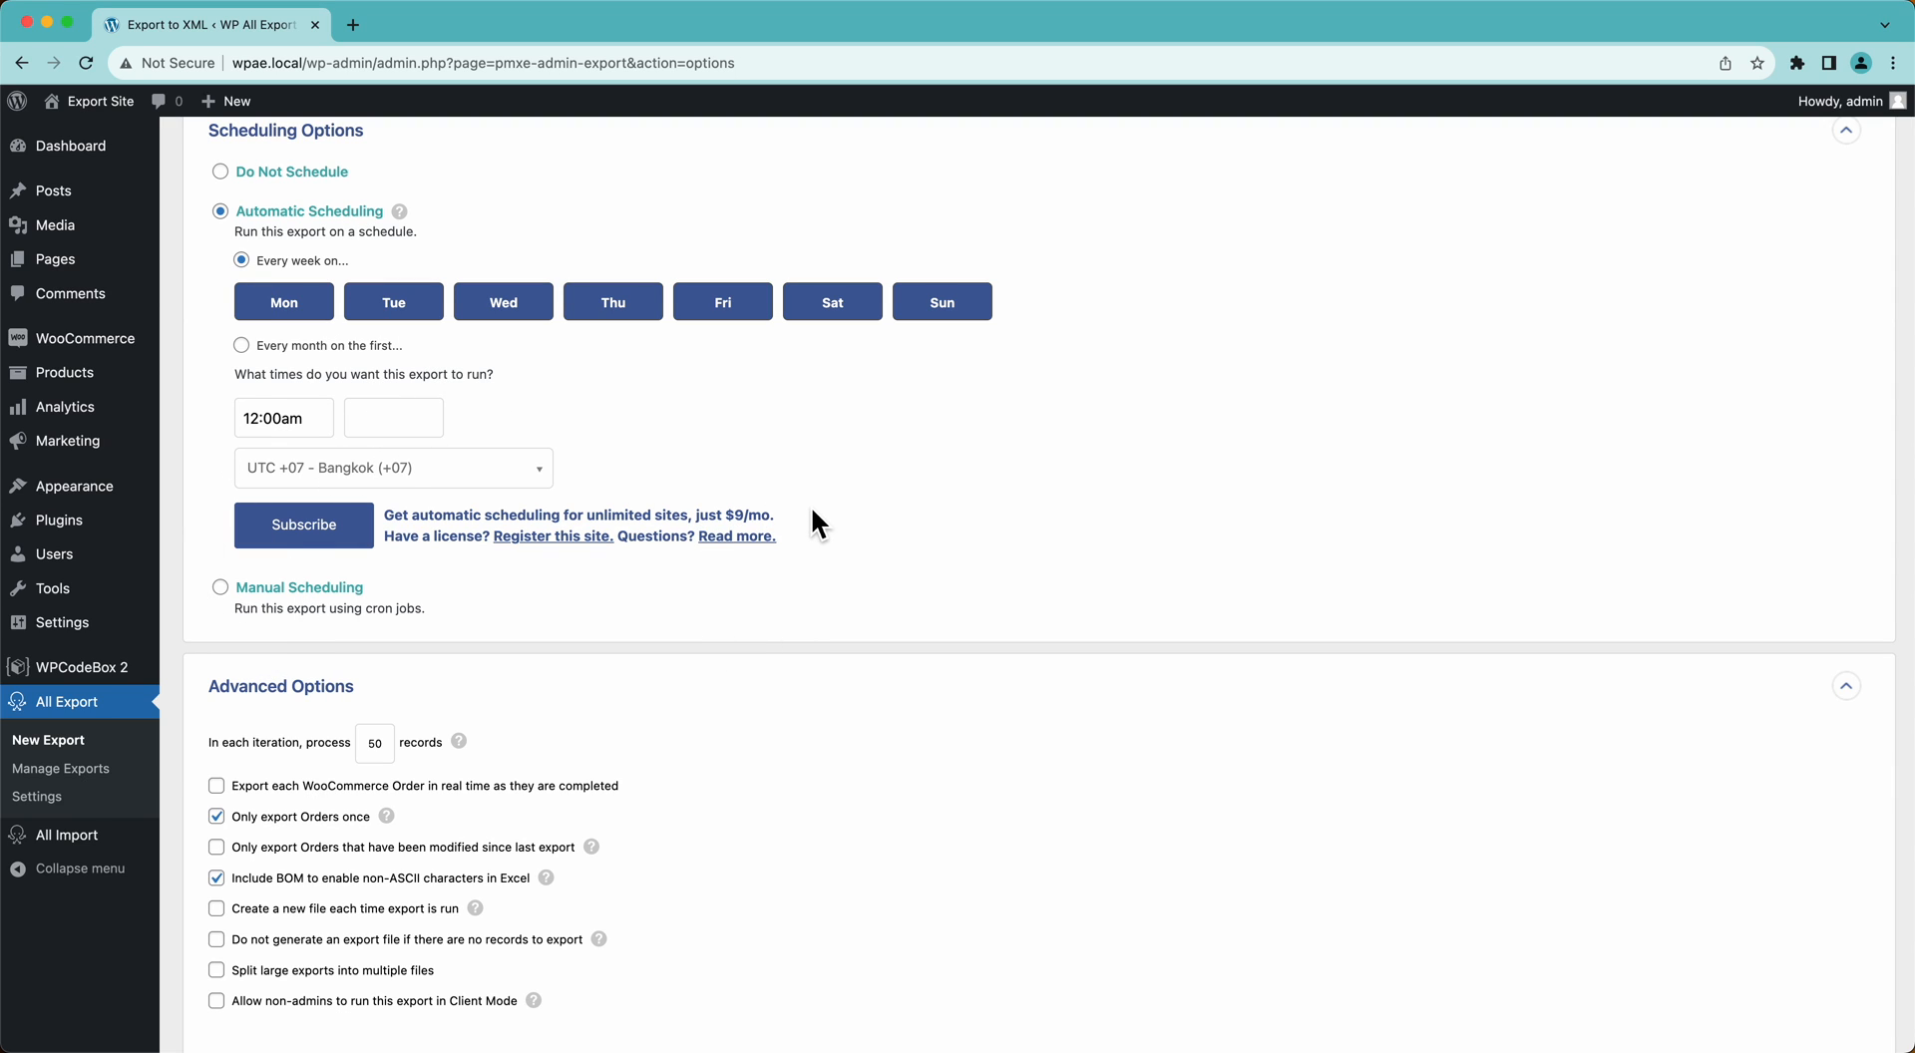
View the manual scheduling cron job URLs, switch back to automatic scheduling, and reset the export to Do Not Schedule.
{"action": "left_click", "coordinate": [219, 587]}
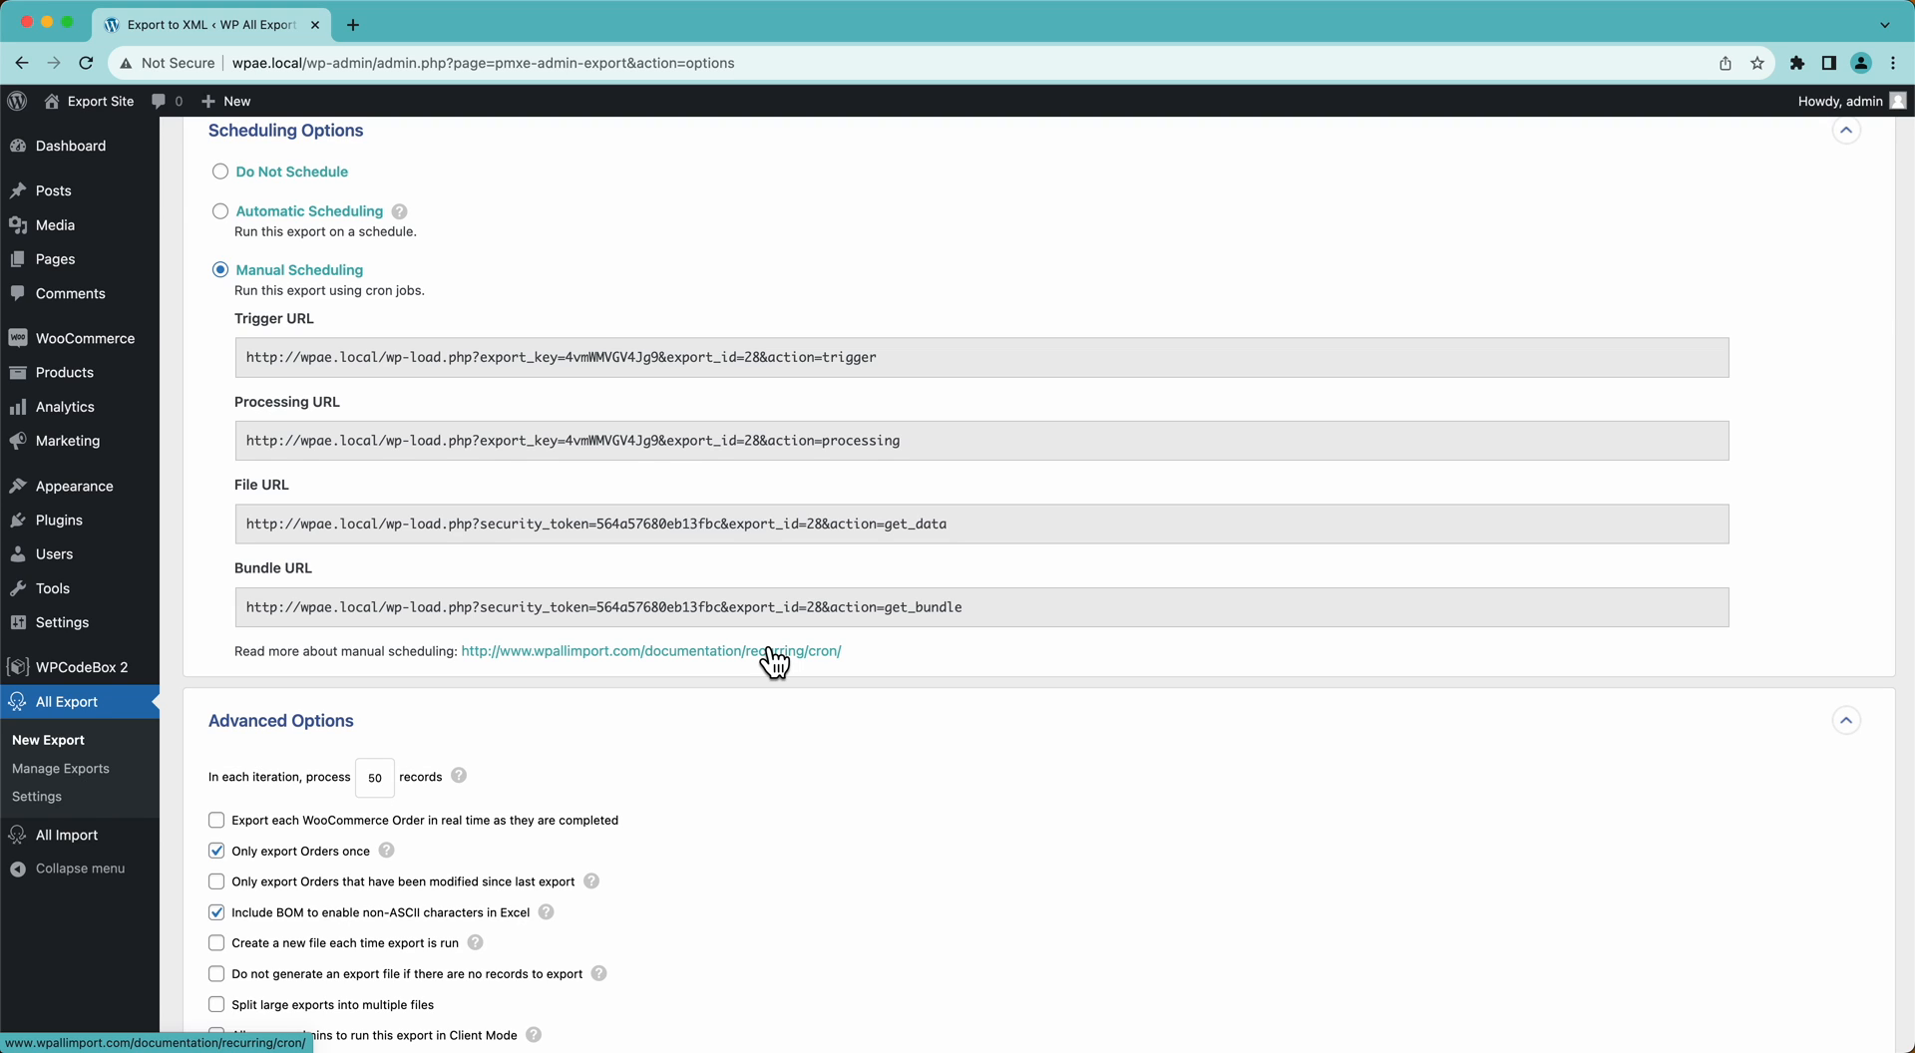
{"action": "left_click", "coordinate": [285, 214]}
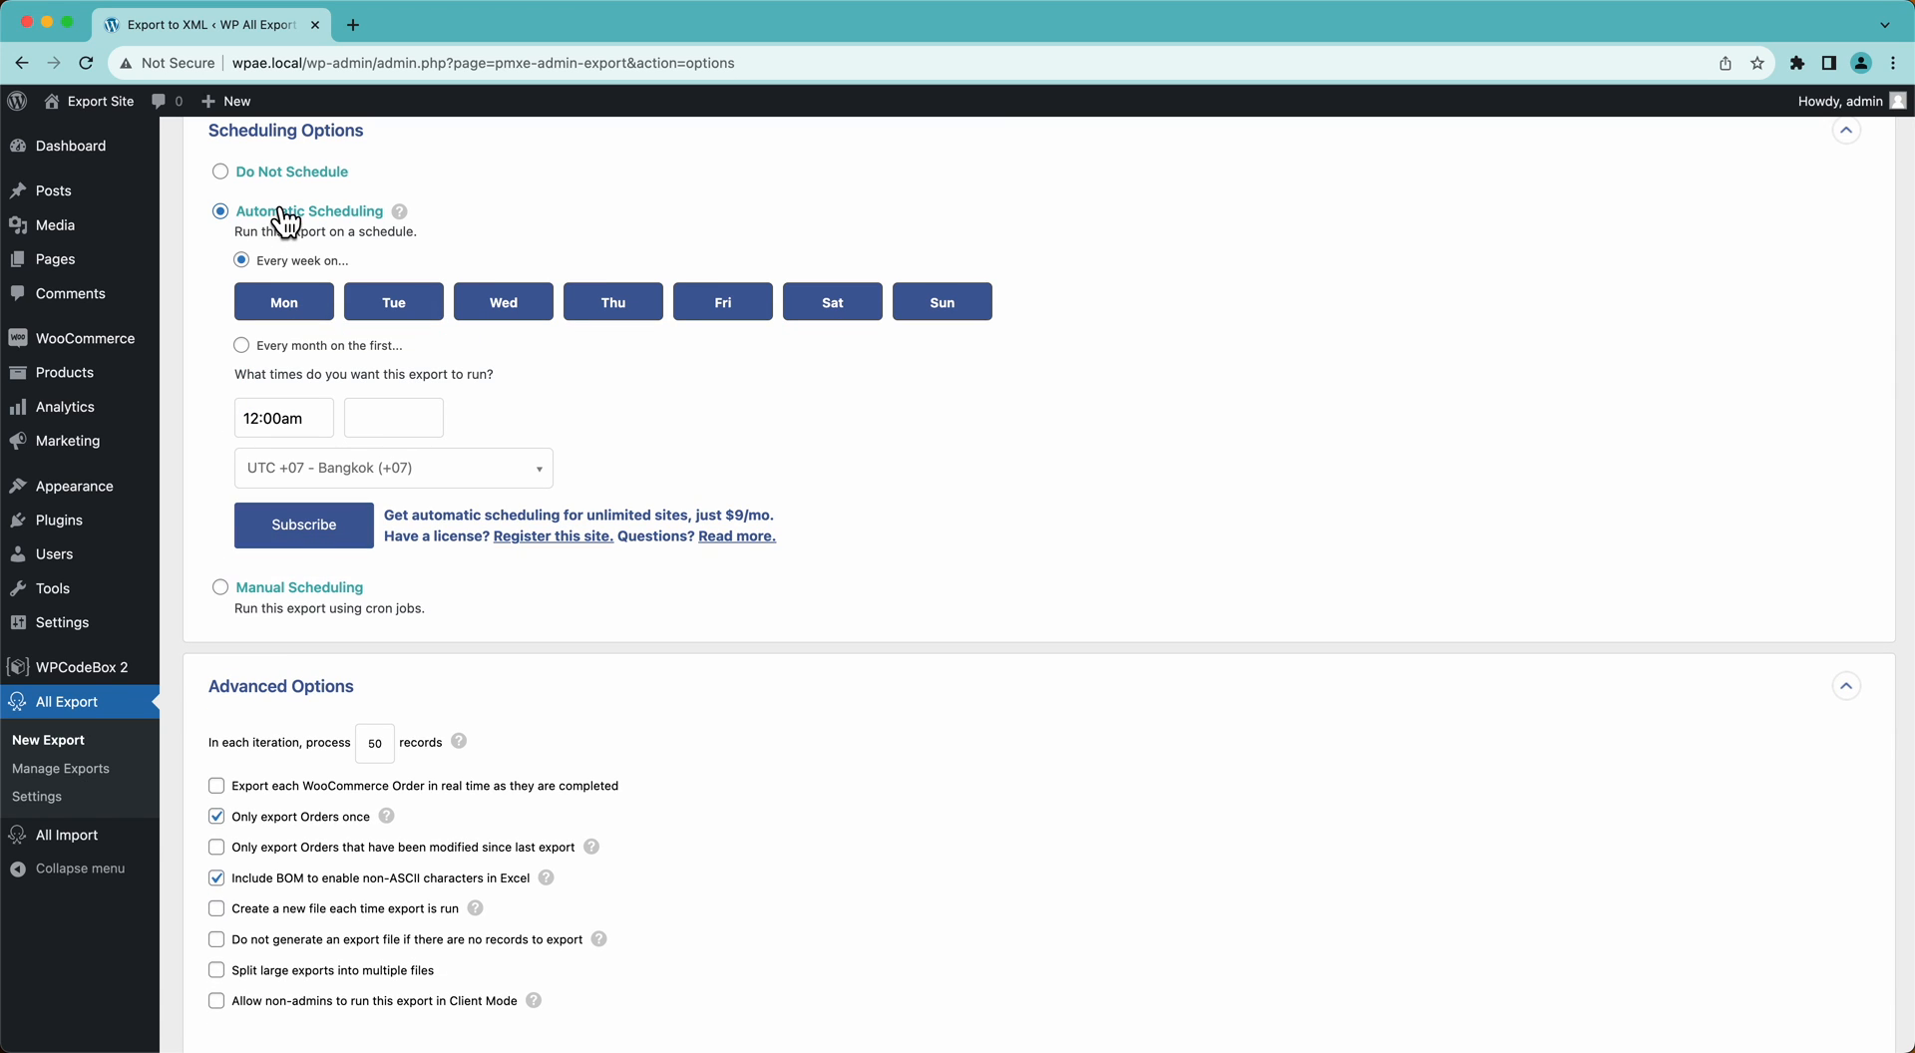
{"action": "left_click", "coordinate": [281, 175]}
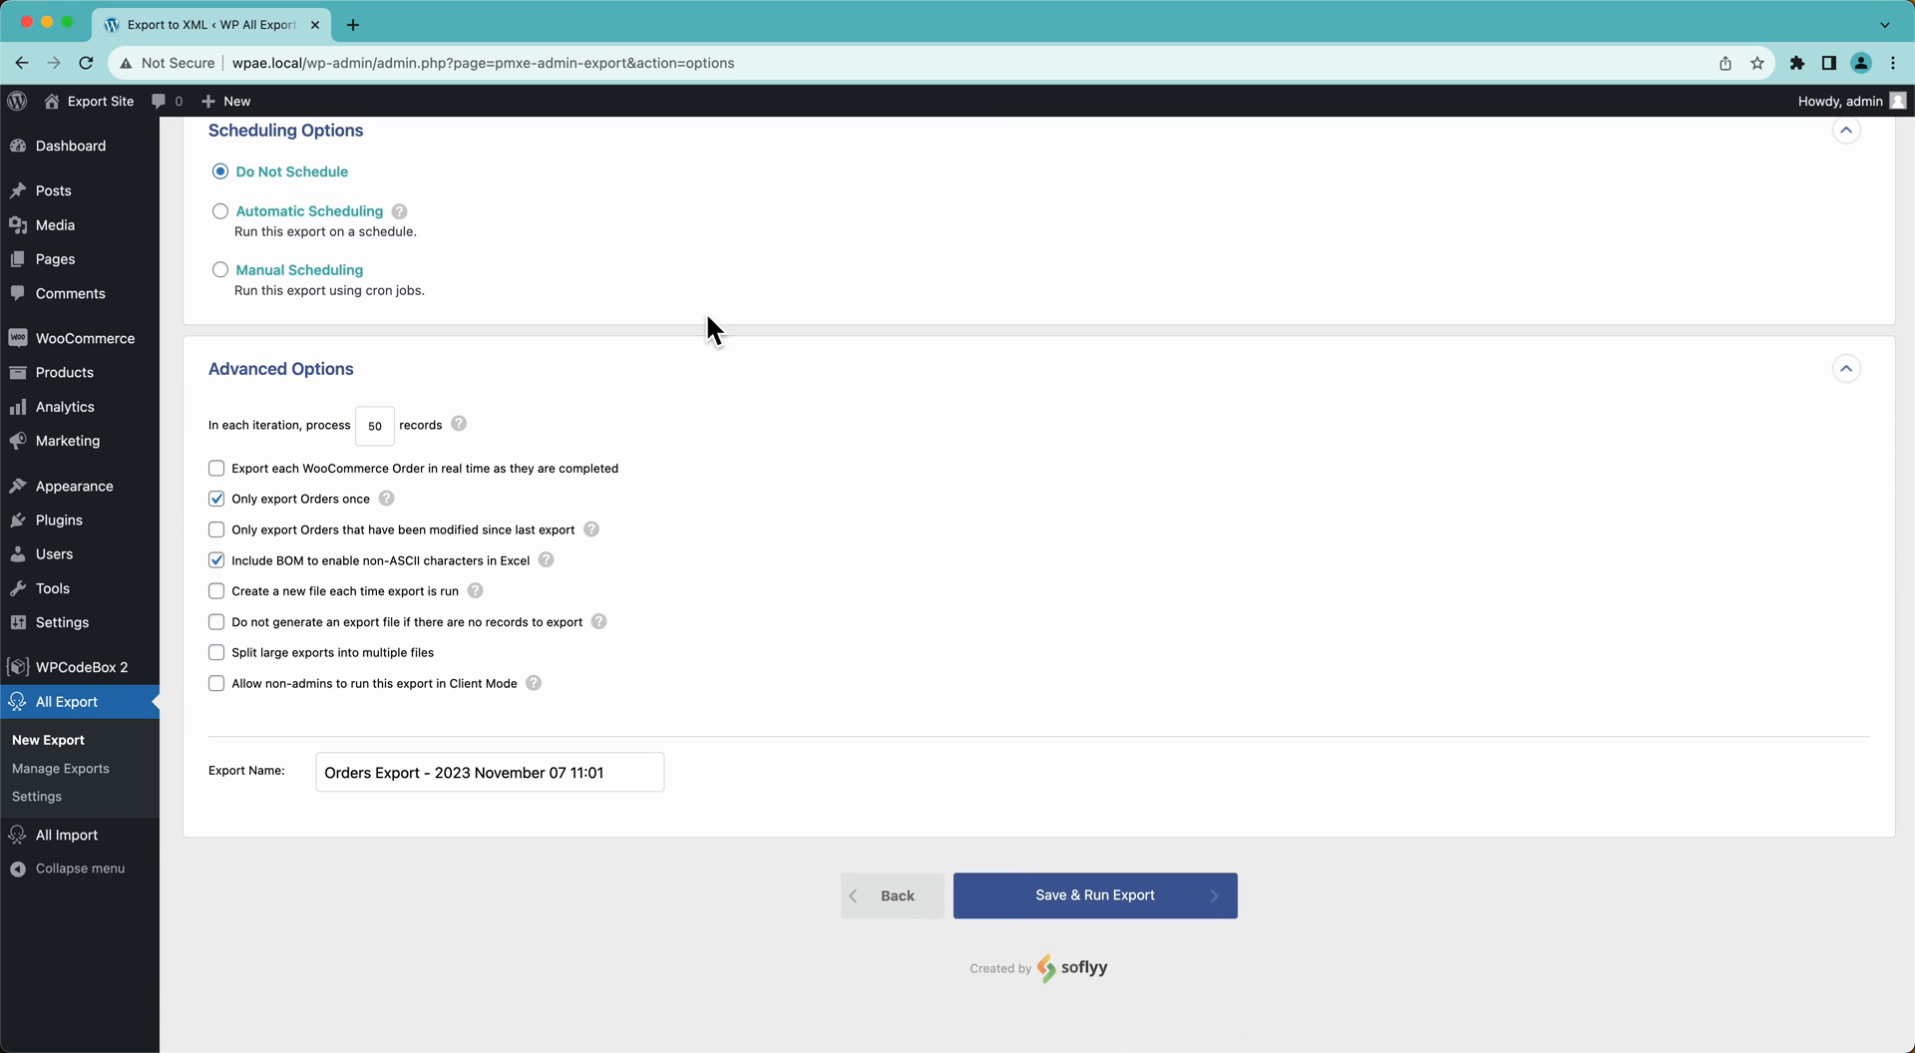
Disable Only export Orders once, and turn the real-time WooCommerce order export on and back off.
{"action": "scroll", "coordinate": [706, 313], "scroll_direction": "up", "scroll_amount": 2}
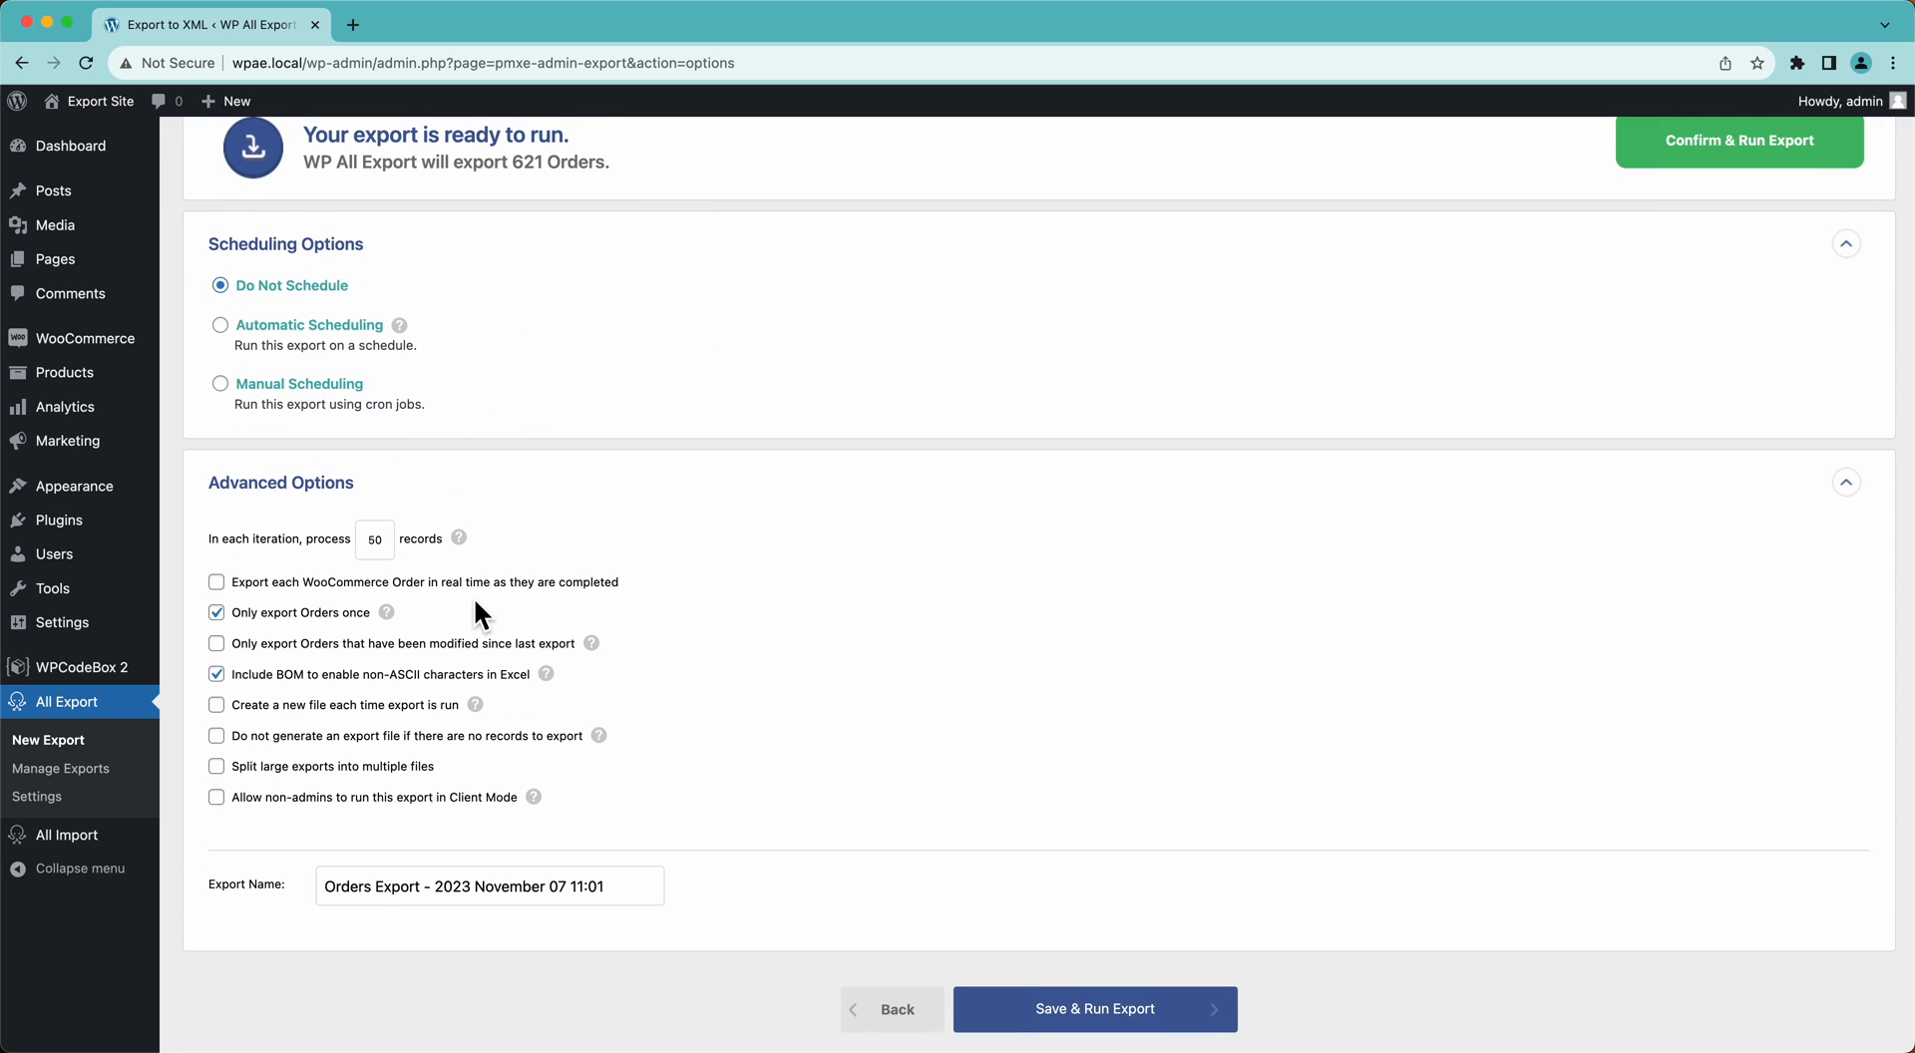
{"action": "left_click", "coordinate": [216, 612]}
{"action": "scroll", "coordinate": [590, 614], "scroll_direction": "down", "scroll_amount": 1}
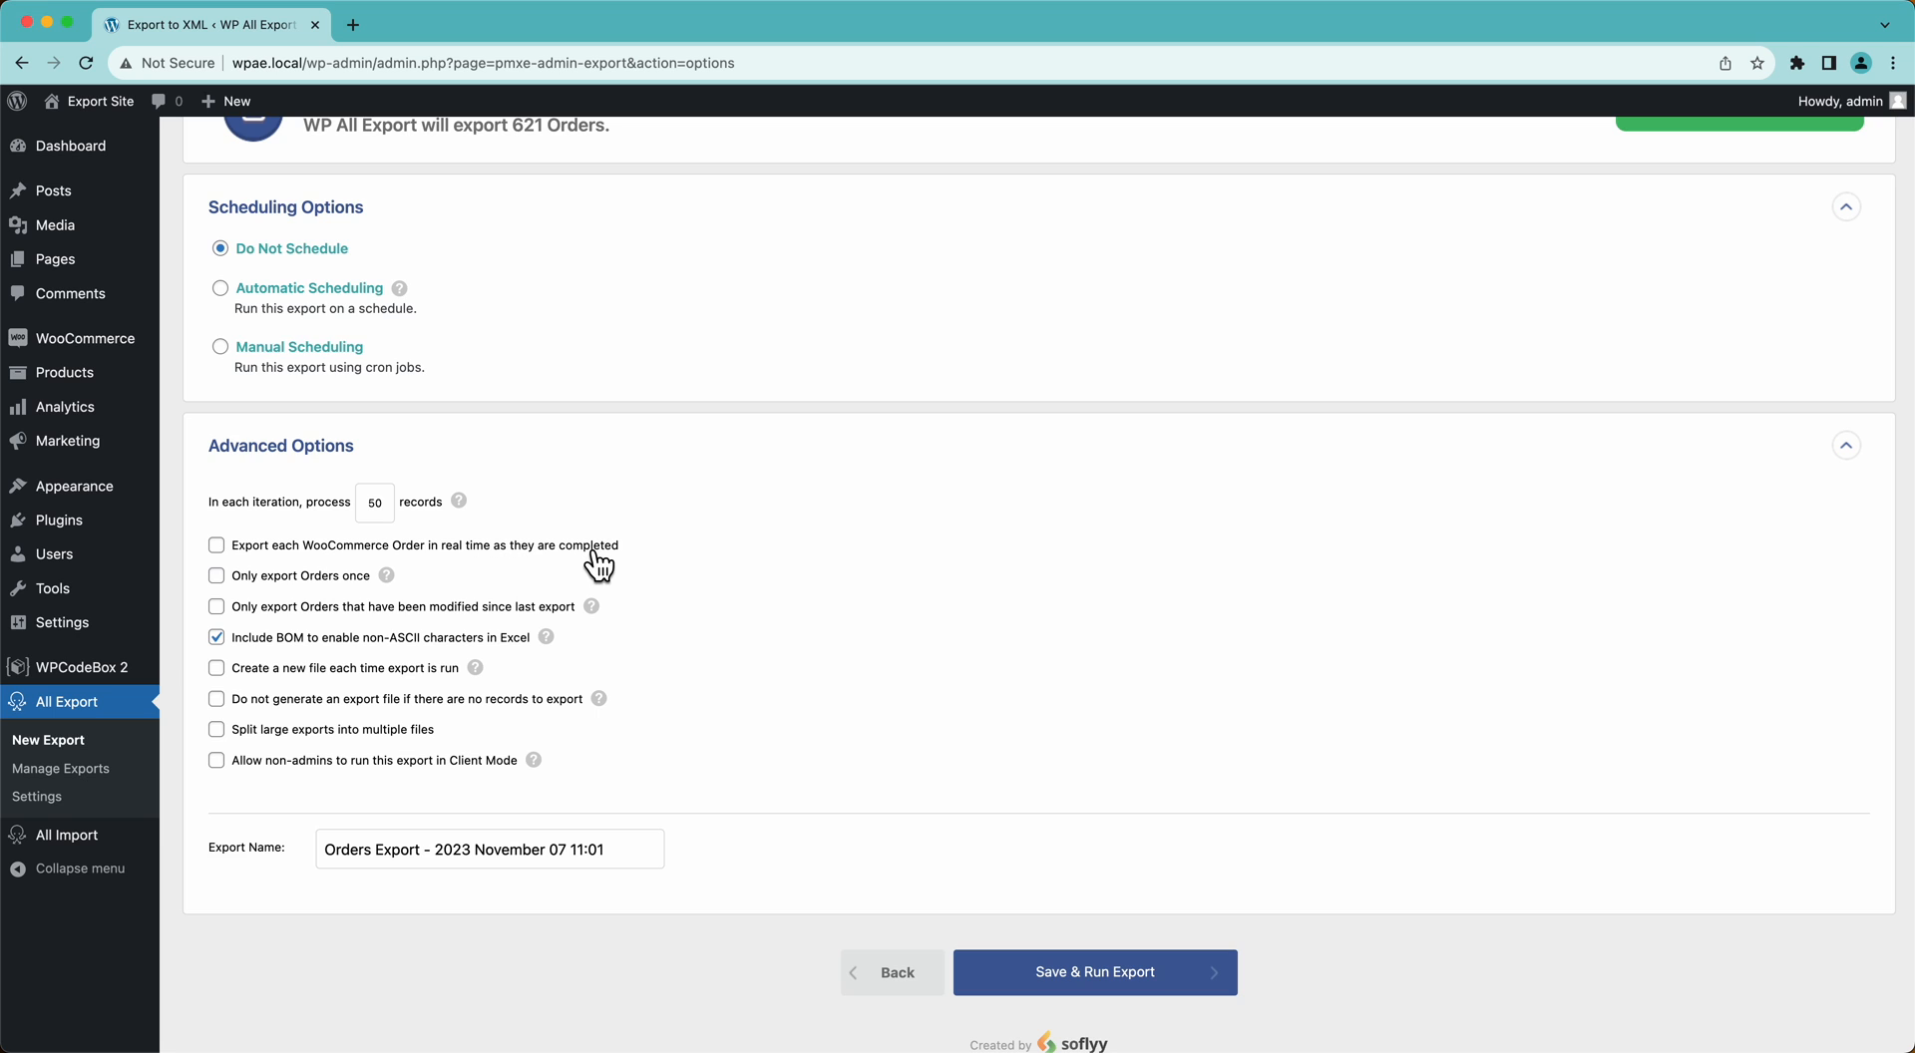
{"action": "left_click", "coordinate": [216, 544]}
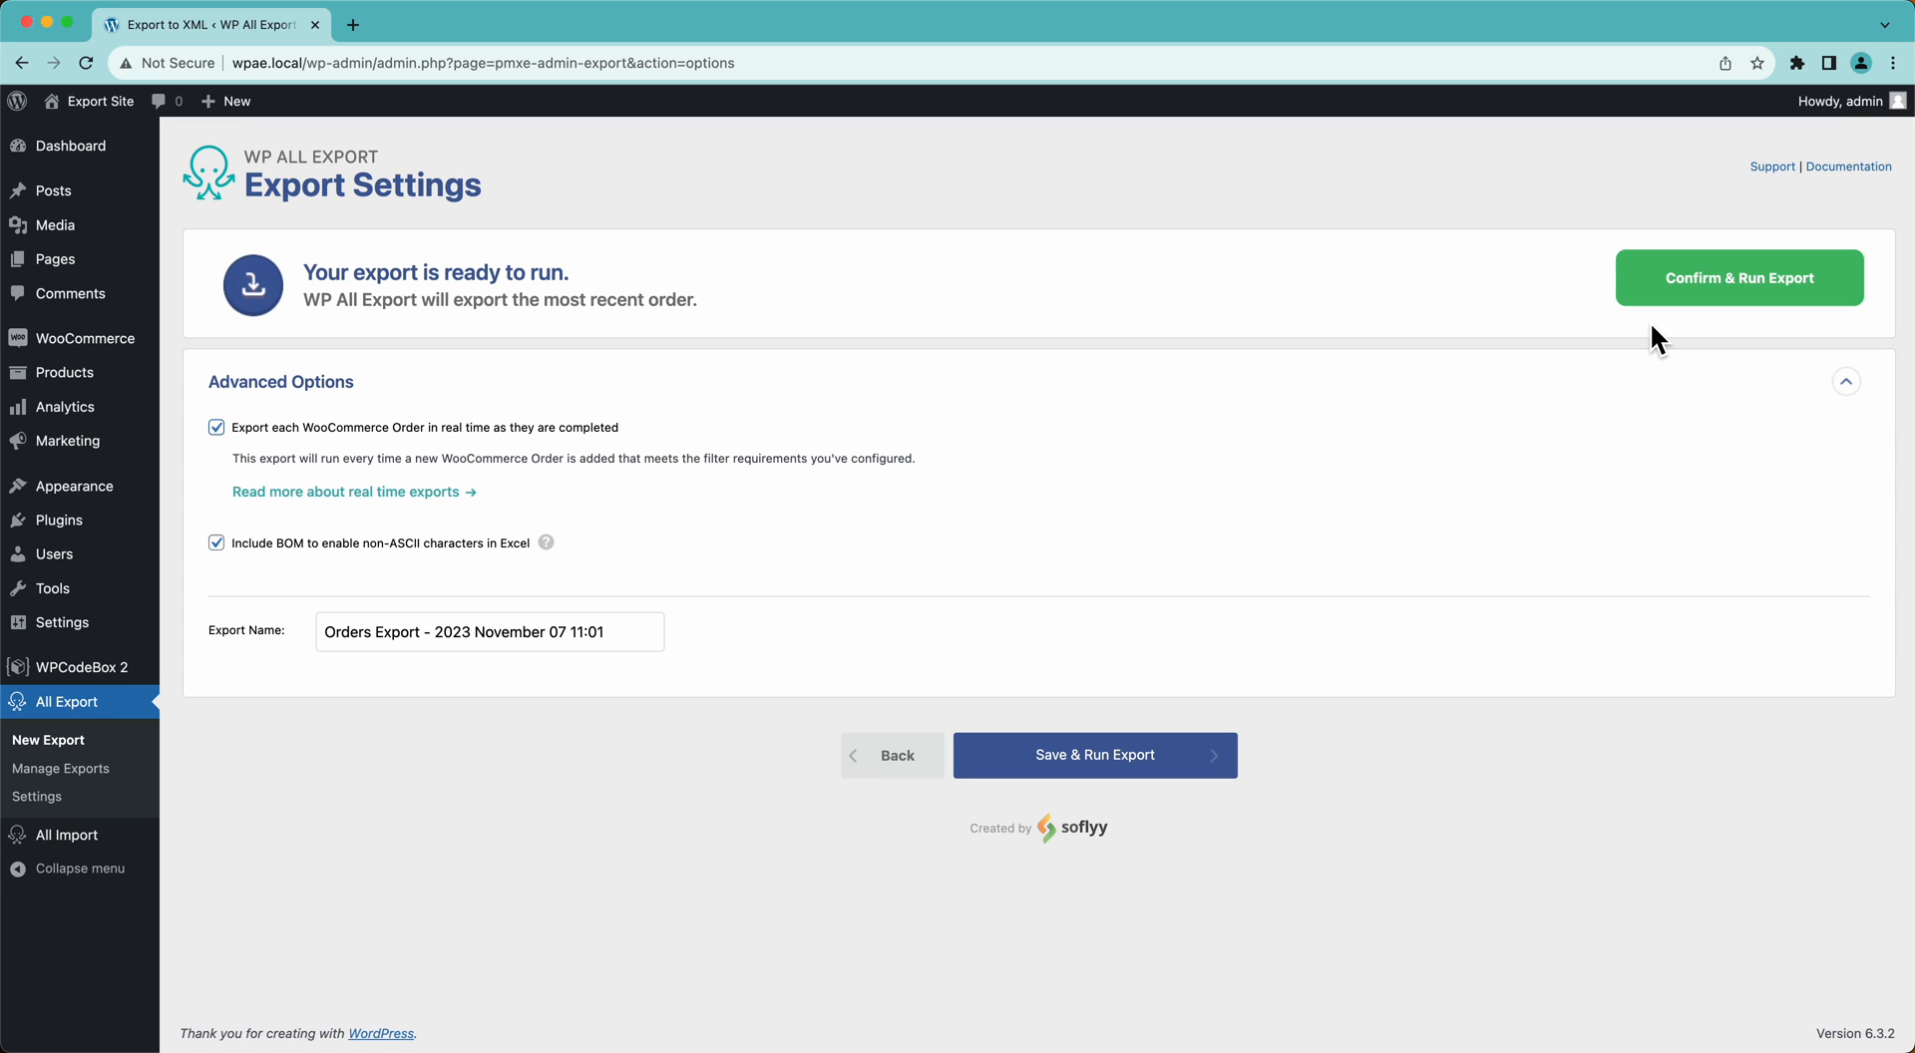
{"action": "left_click", "coordinate": [219, 431]}
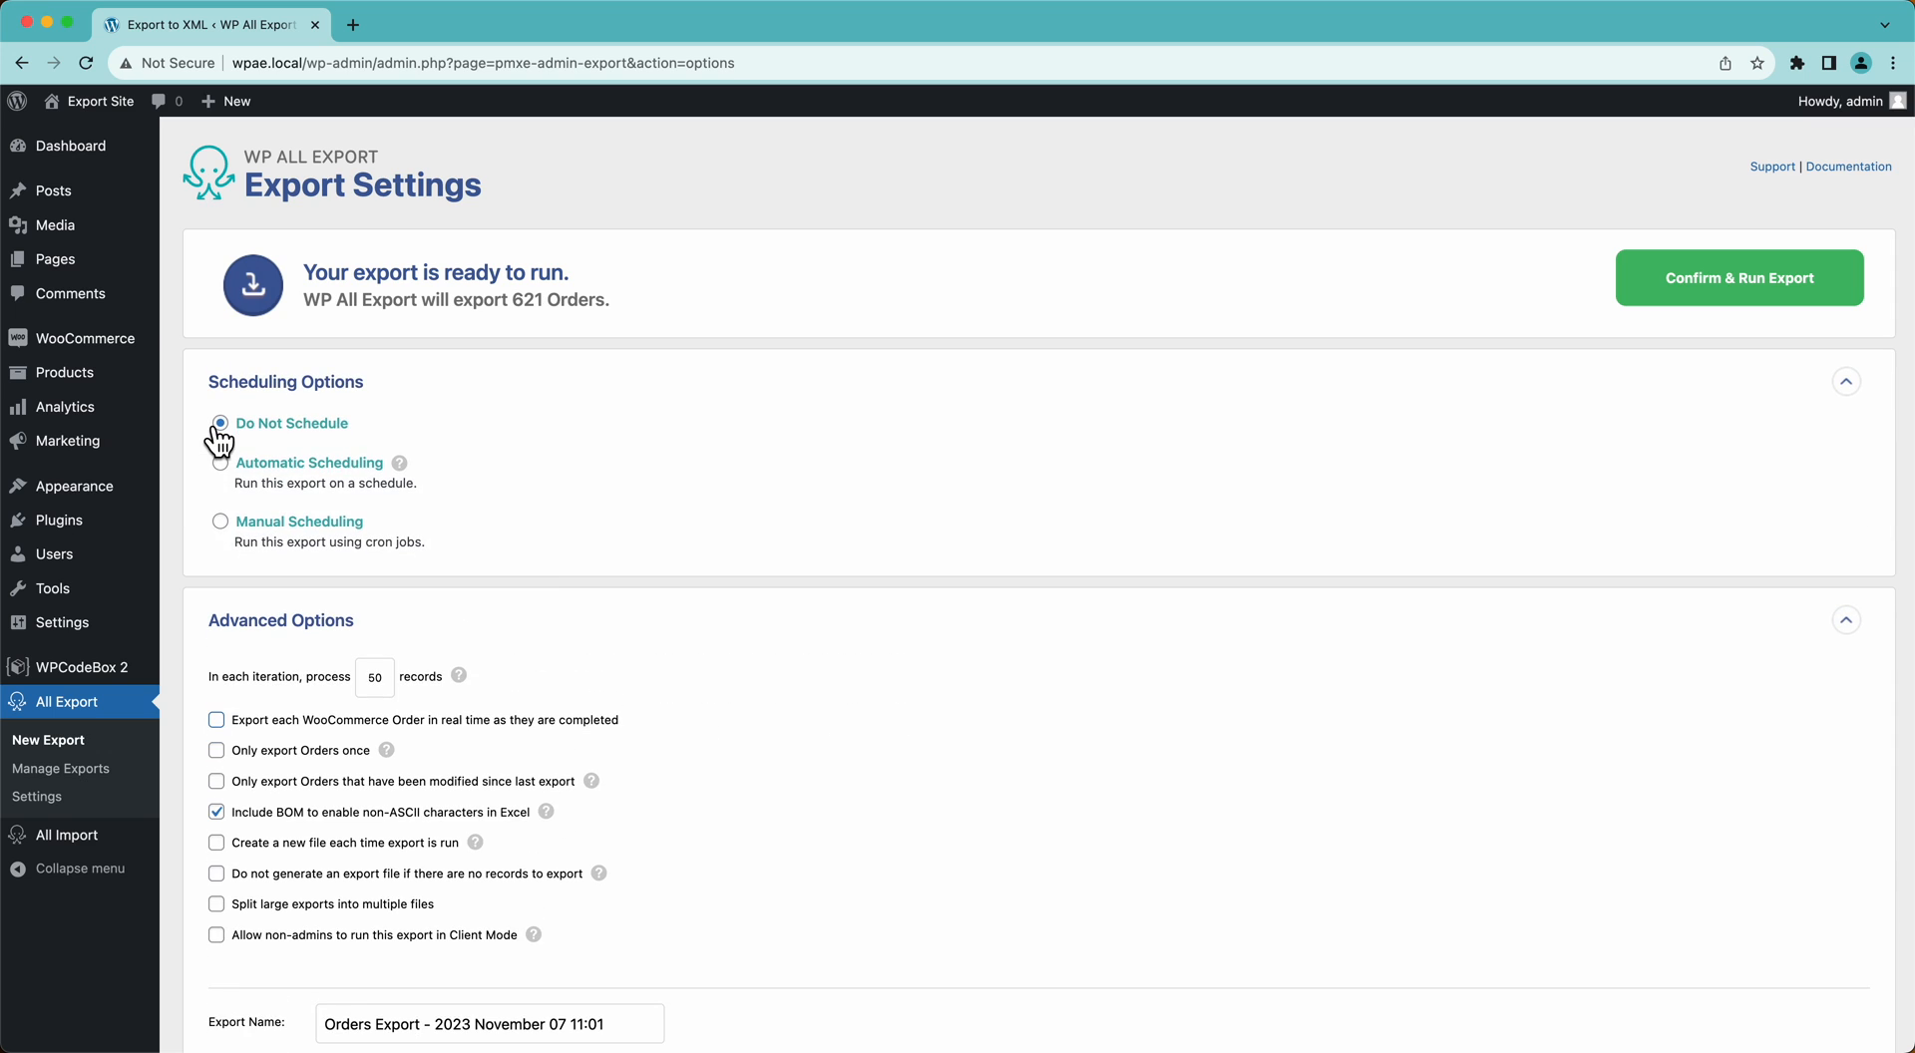
Open the All Export settings in a new tab and examine the Client Mode roles with access.
{"action": "scroll", "coordinate": [561, 627], "scroll_direction": "down", "scroll_amount": 2}
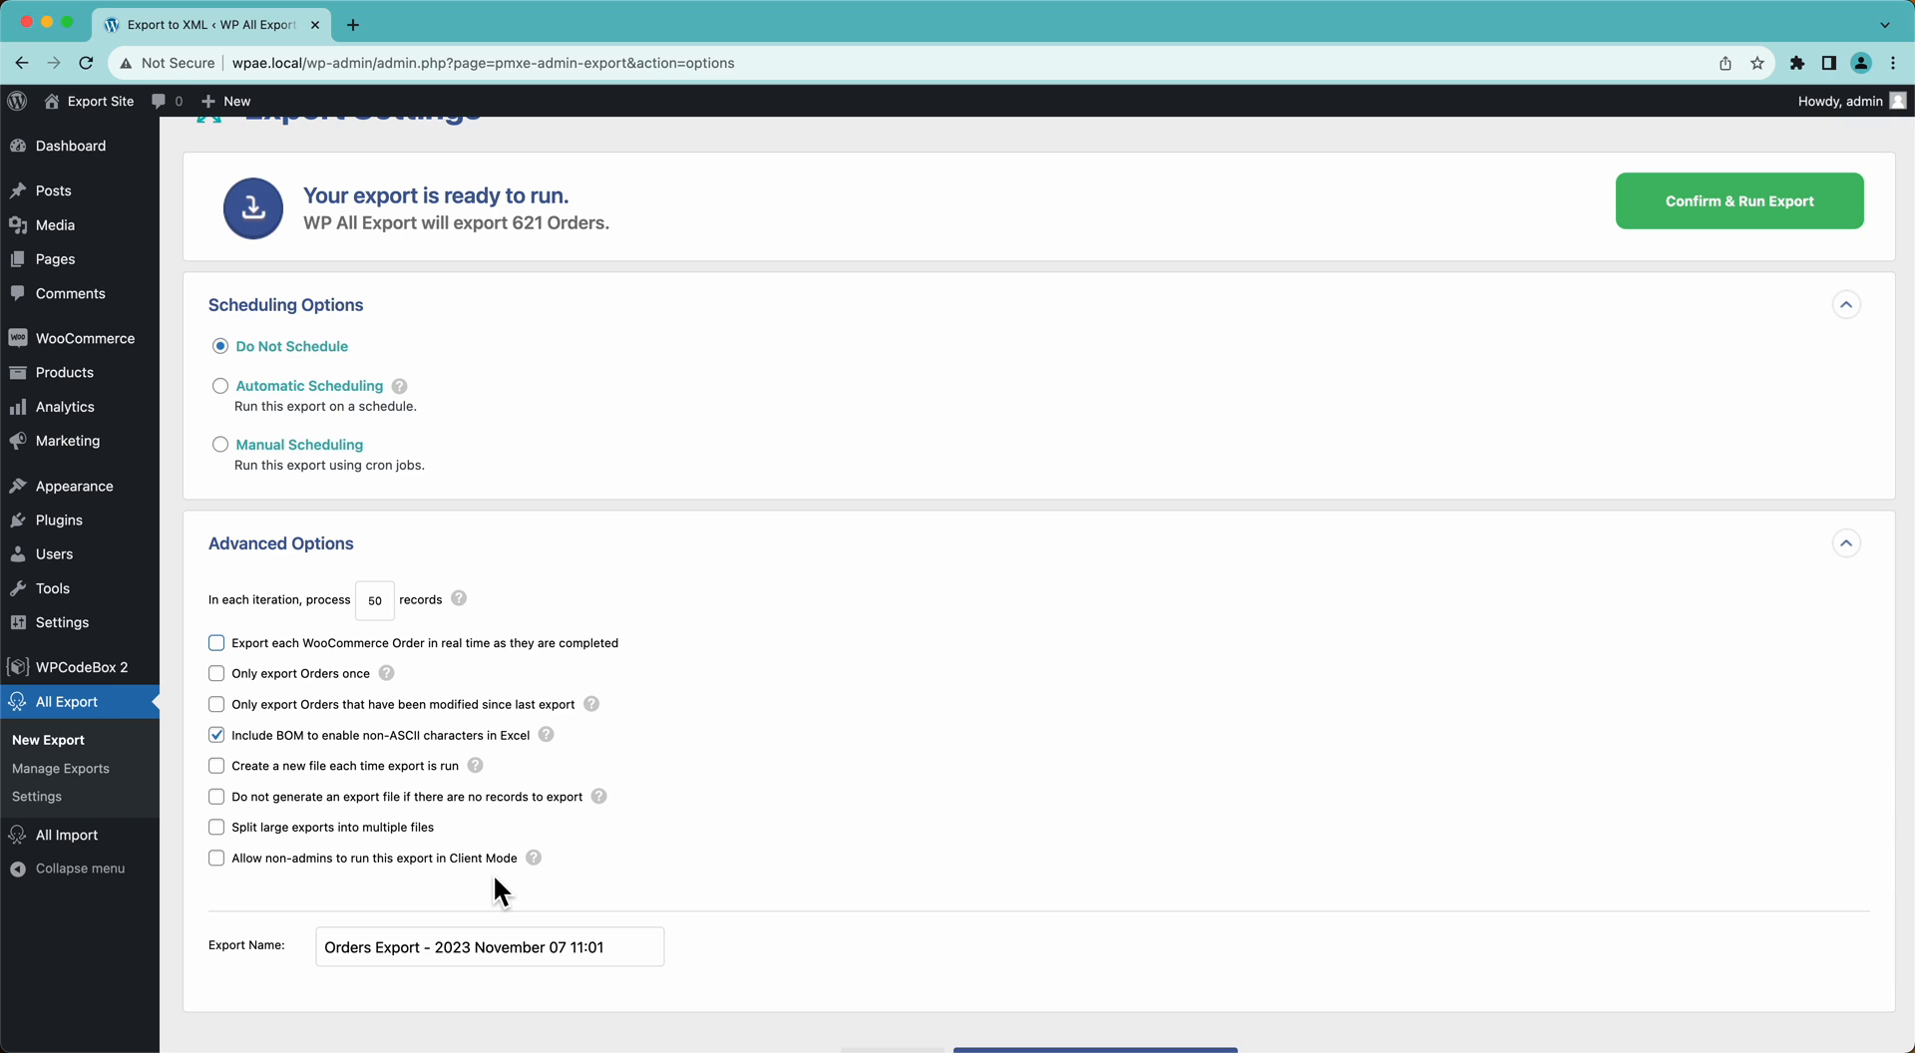
{"action": "left_click", "coordinate": [40, 797], "text": "super"}
{"action": "left_click", "coordinate": [440, 28]}
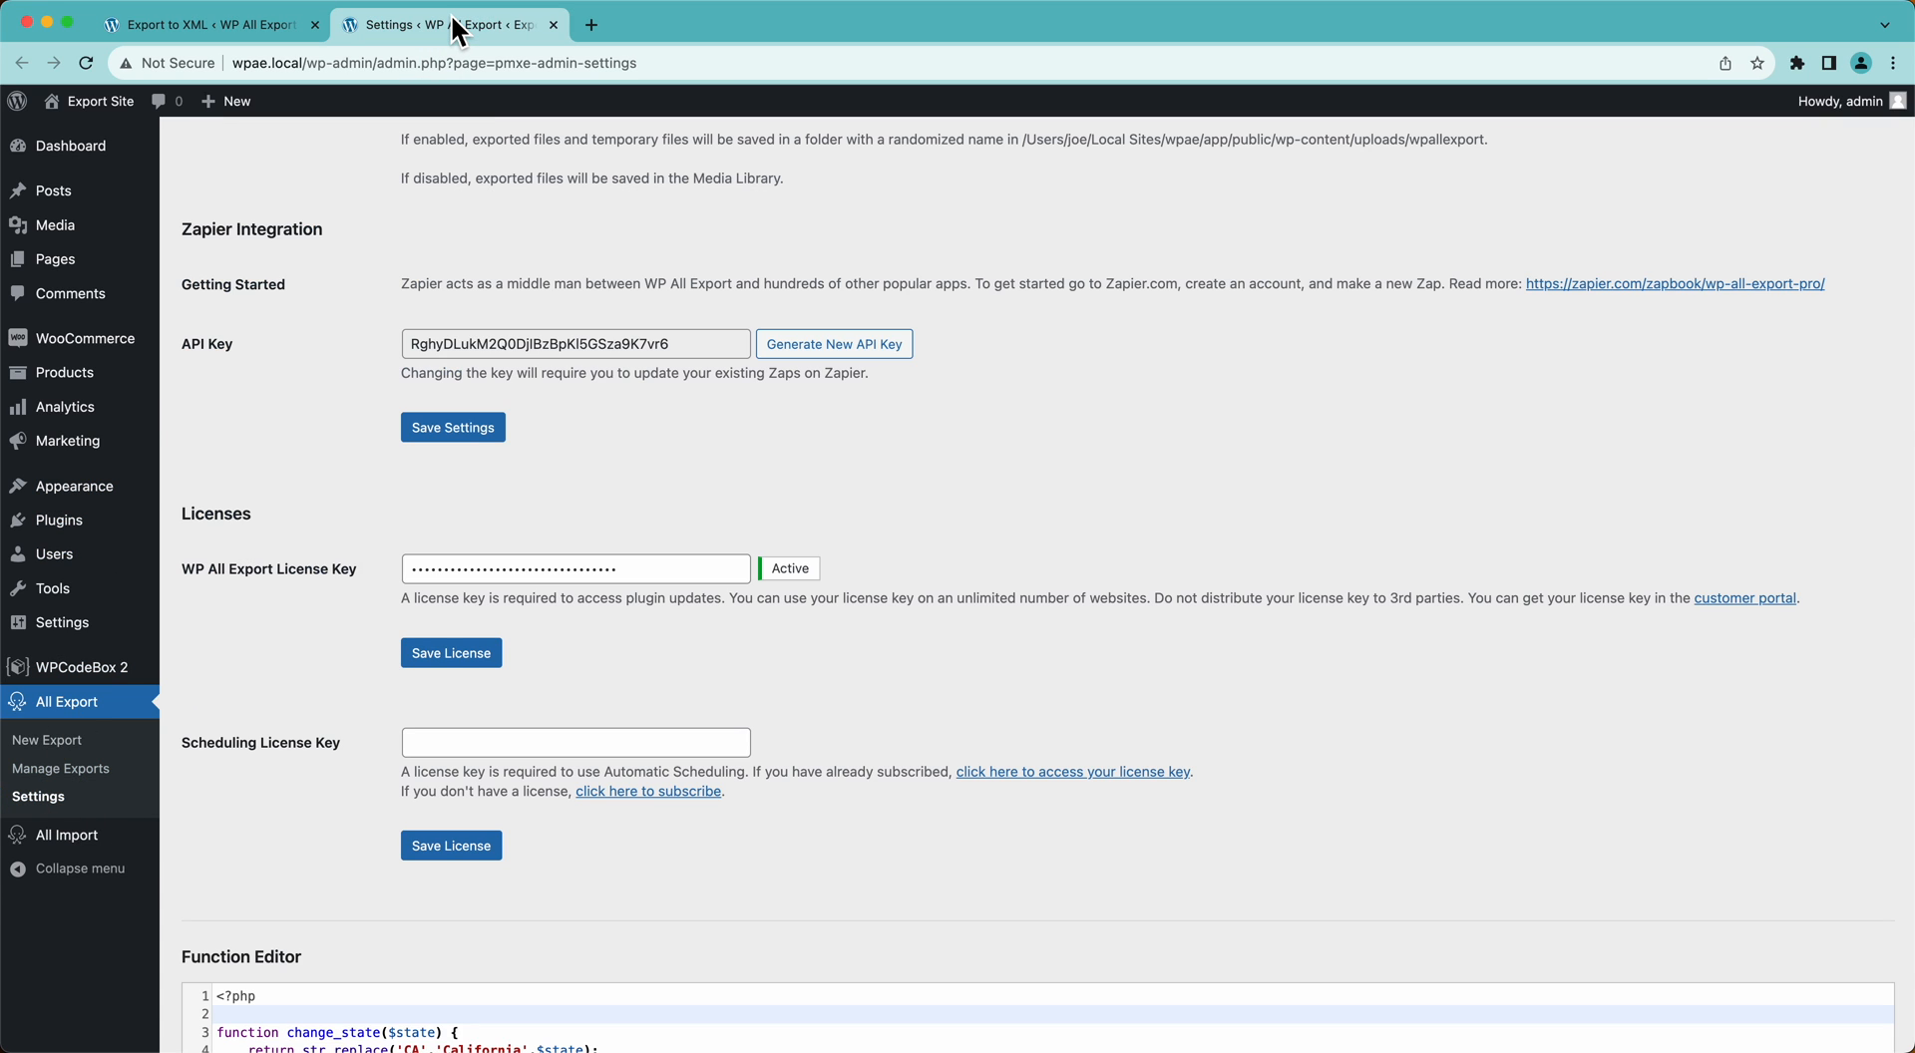
{"action": "scroll", "coordinate": [504, 761], "scroll_direction": "down", "scroll_amount": 6}
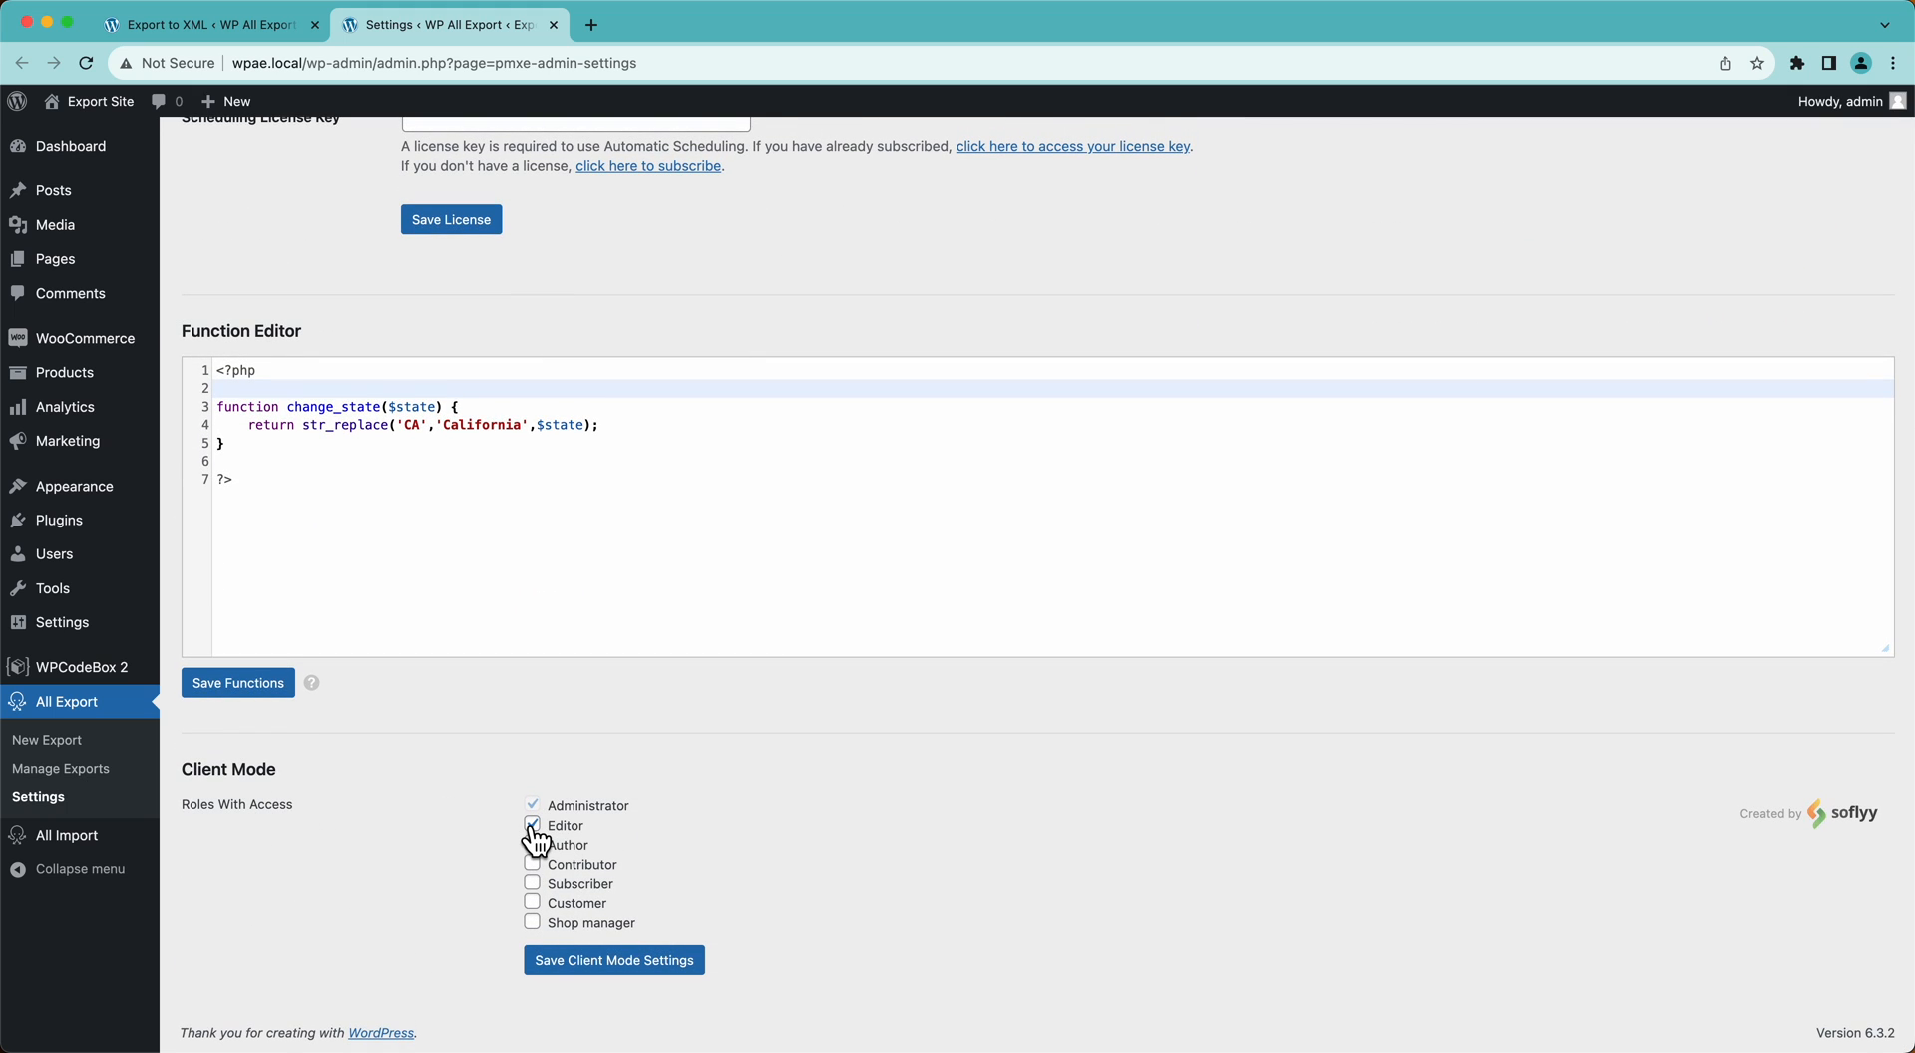
Return to the export settings tab and turn the Client Mode option for non-admins on and back off.
{"action": "left_click", "coordinate": [250, 28]}
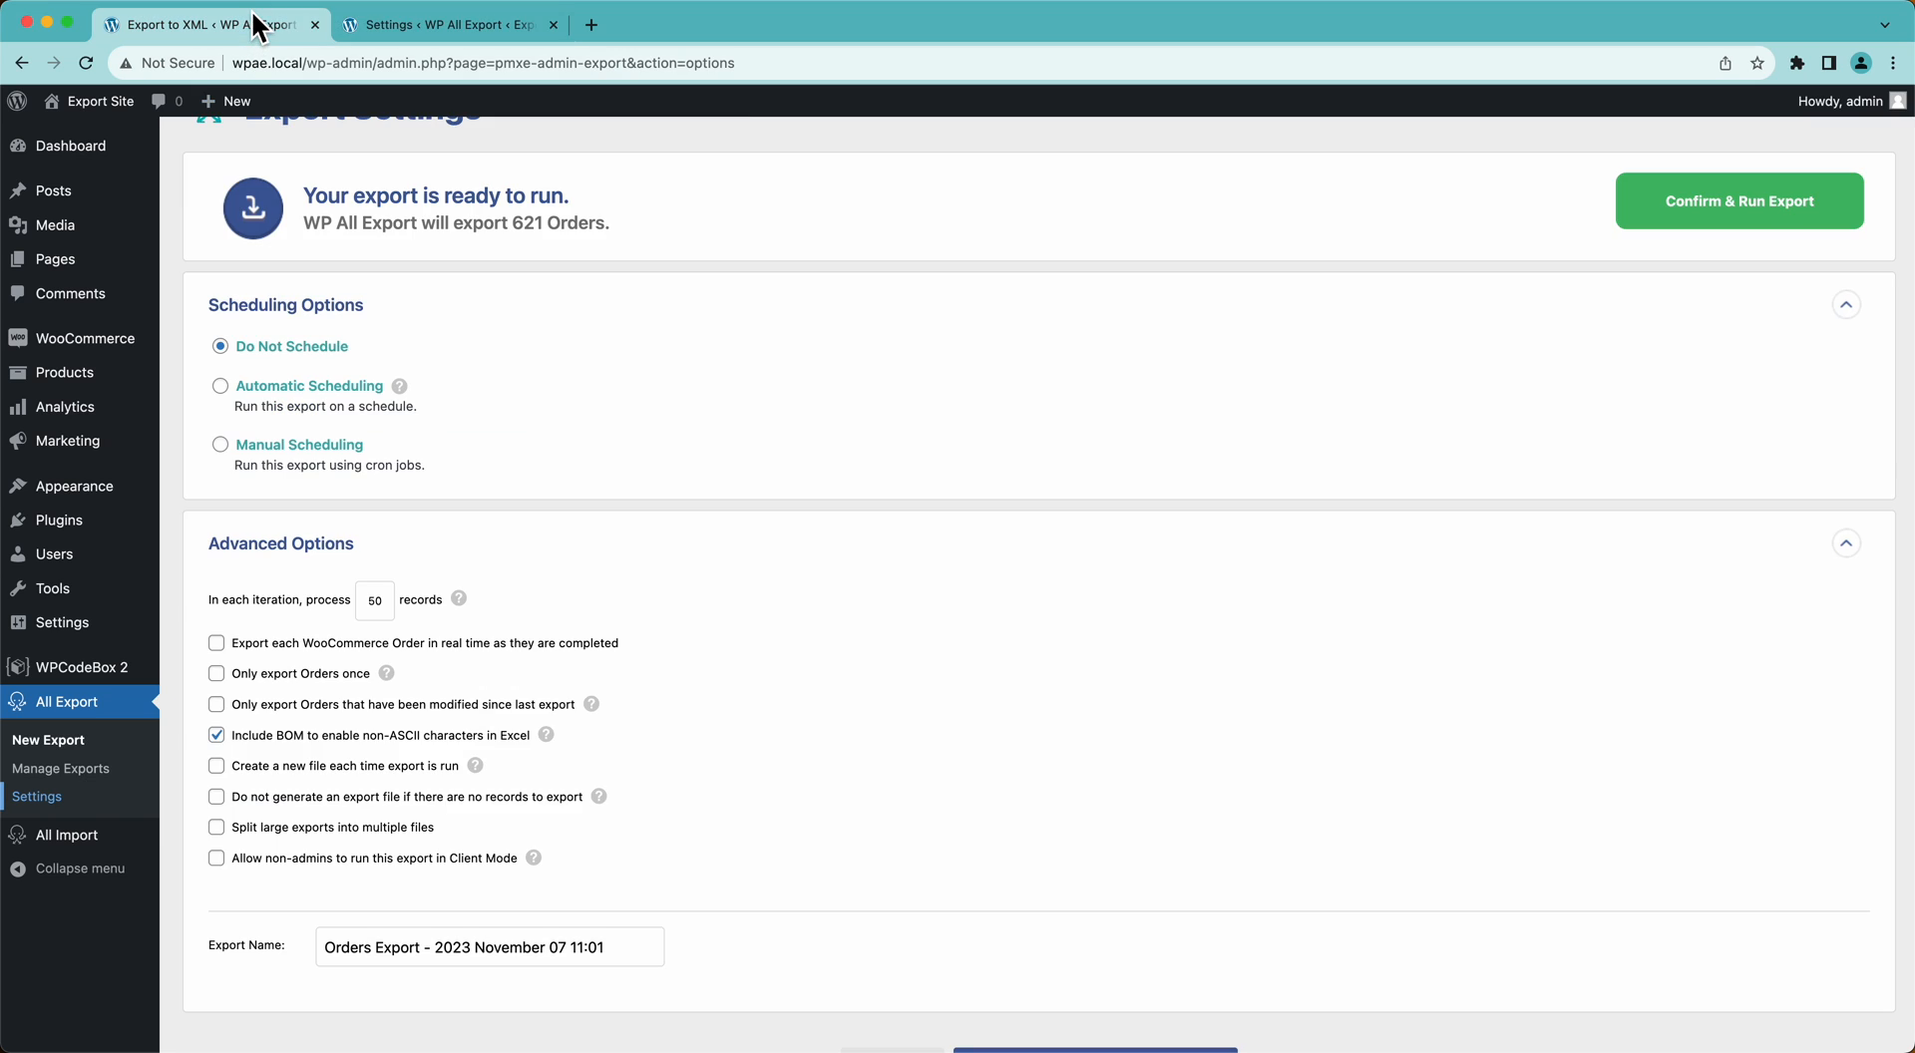
{"action": "left_click", "coordinate": [215, 860]}
{"action": "left_click", "coordinate": [413, 859]}
Confirm and run the orders export, and open the resulting CSV file as a spreadsheet.
{"action": "scroll", "coordinate": [1153, 619], "scroll_direction": "down", "scroll_amount": 1}
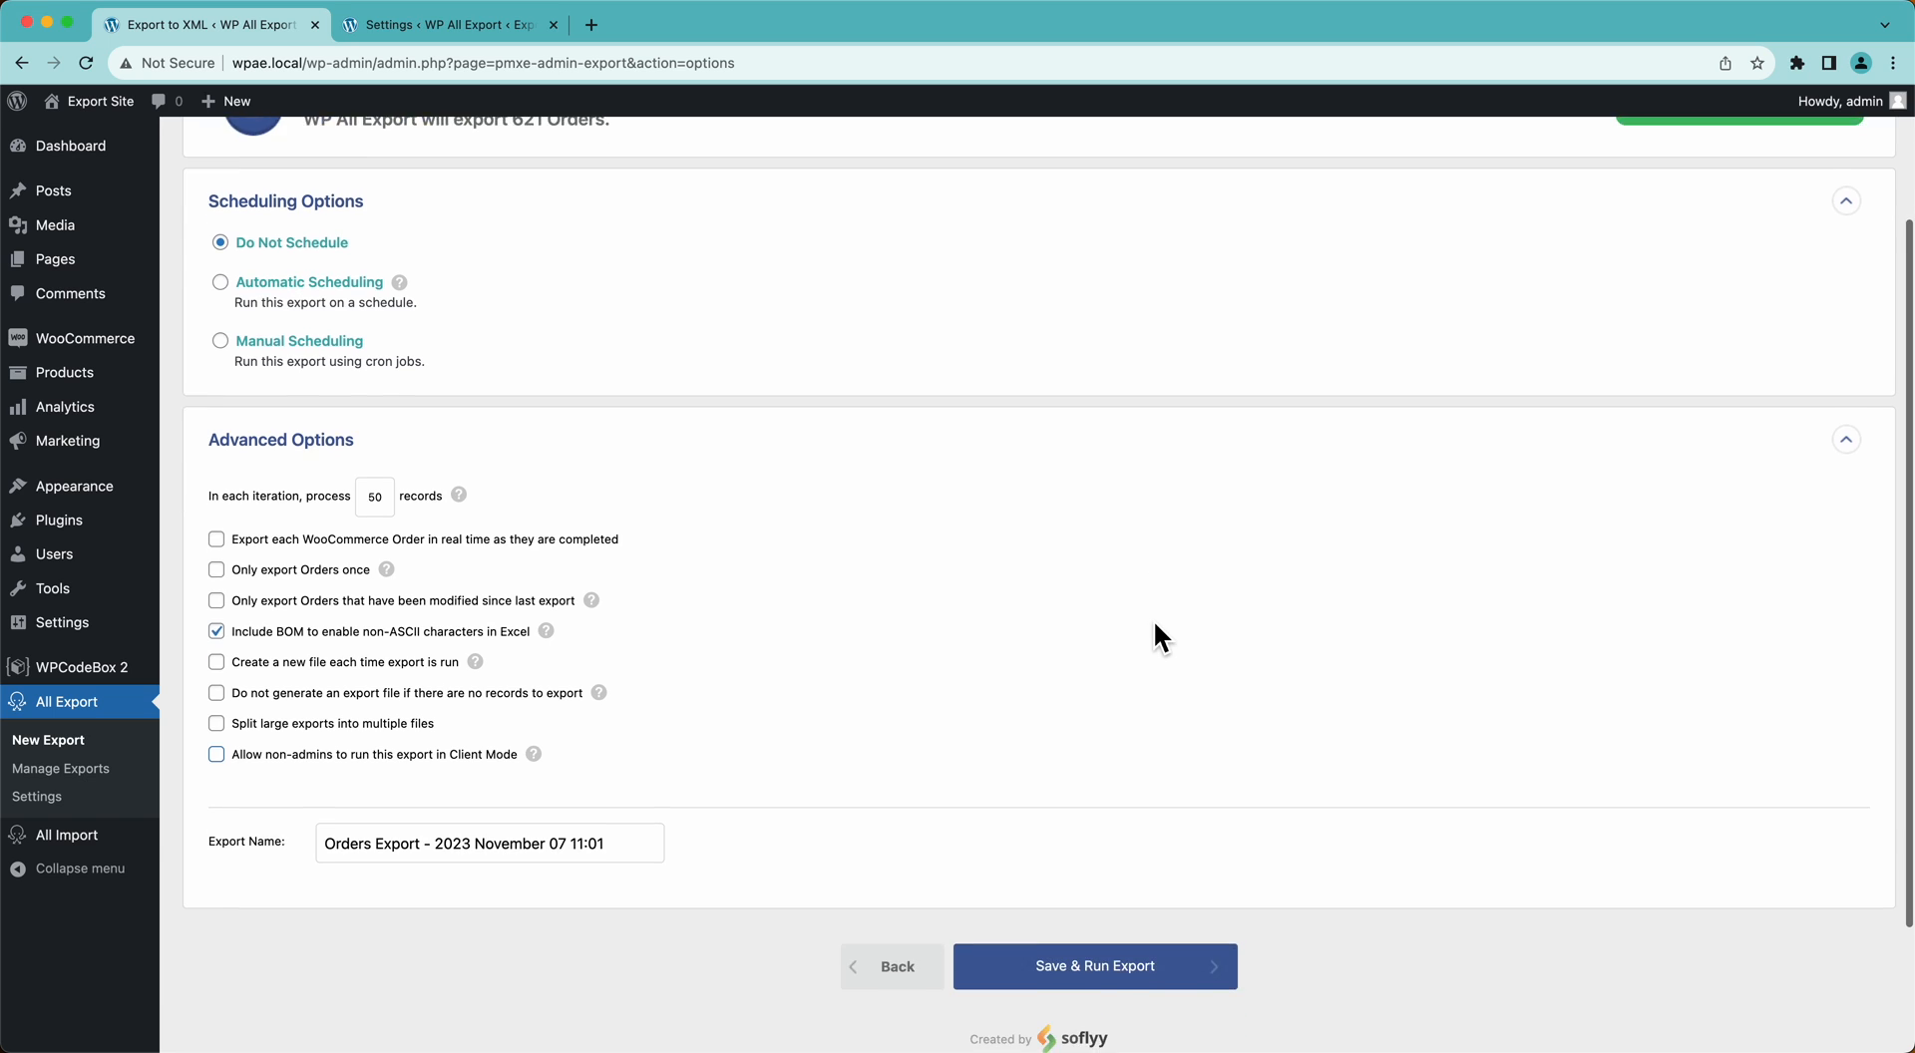
{"action": "scroll", "coordinate": [1329, 426], "scroll_direction": "up", "scroll_amount": 2}
{"action": "left_click", "coordinate": [1721, 313]}
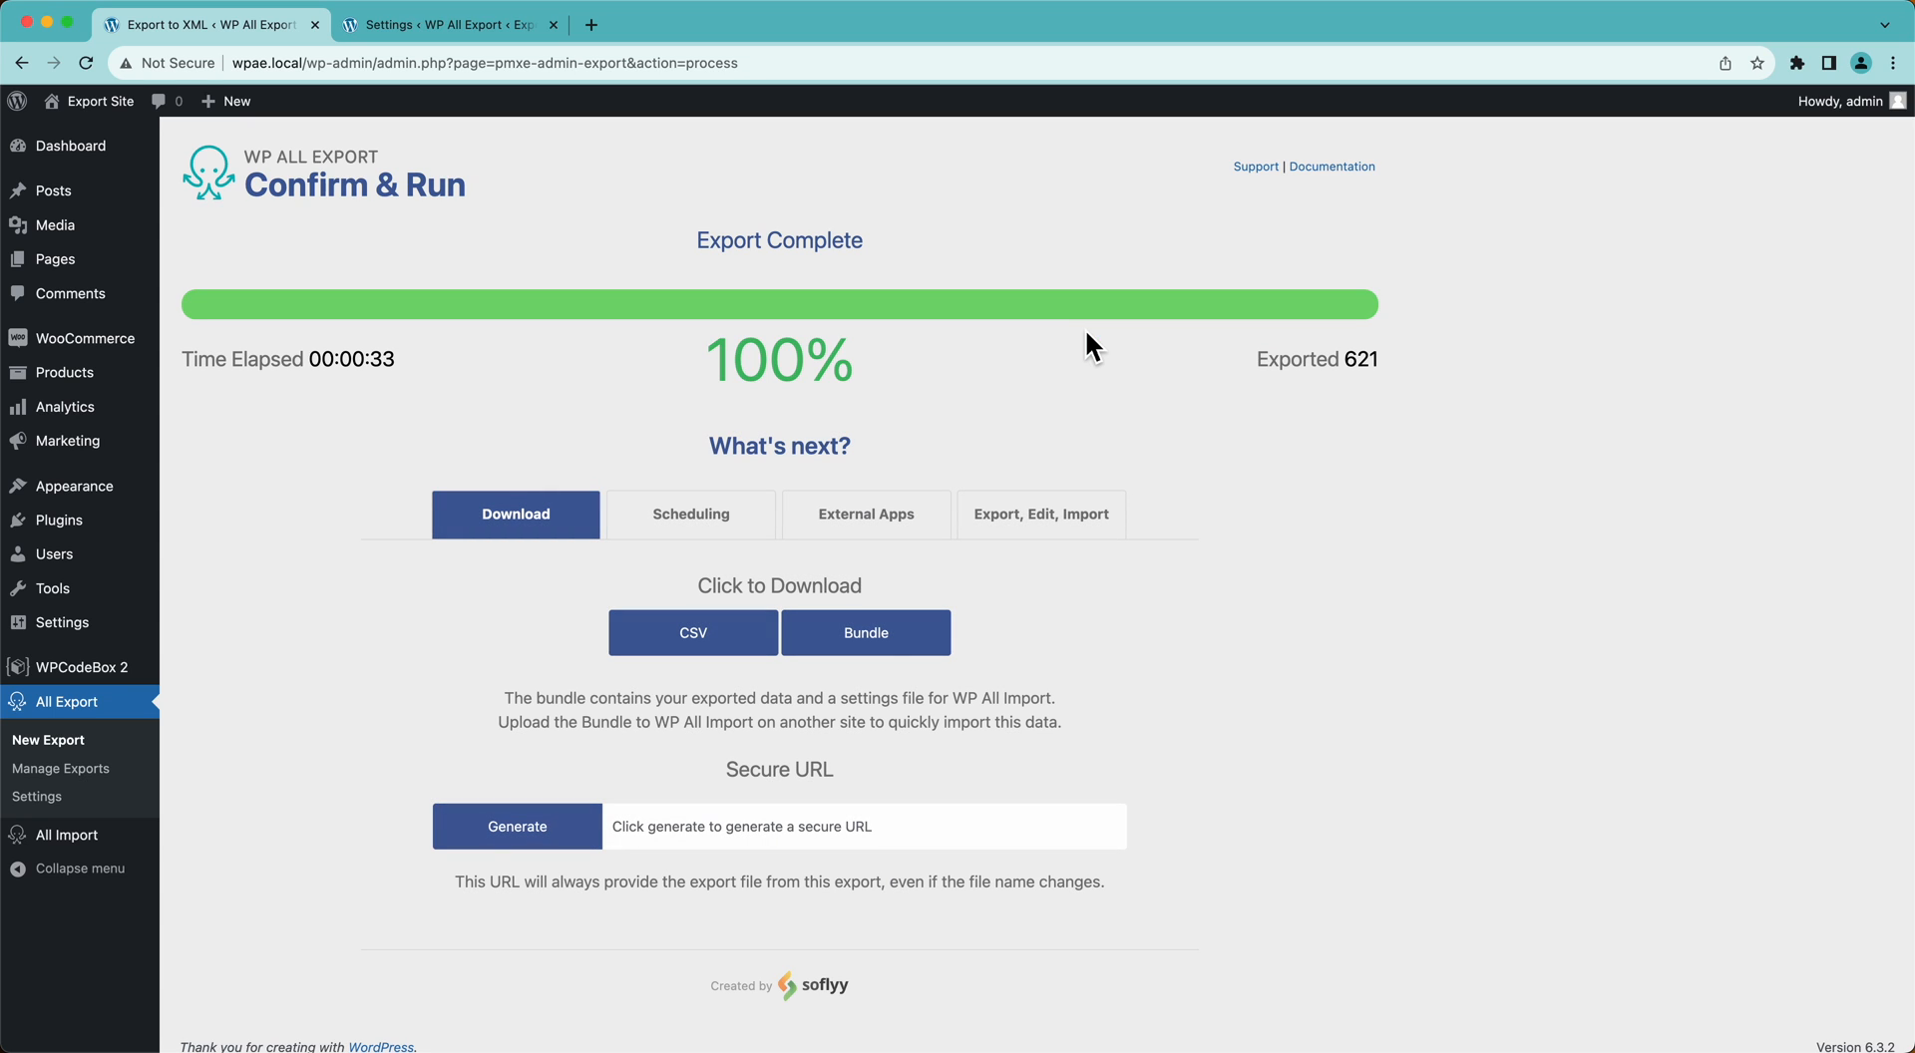
{"action": "left_click", "coordinate": [738, 637]}
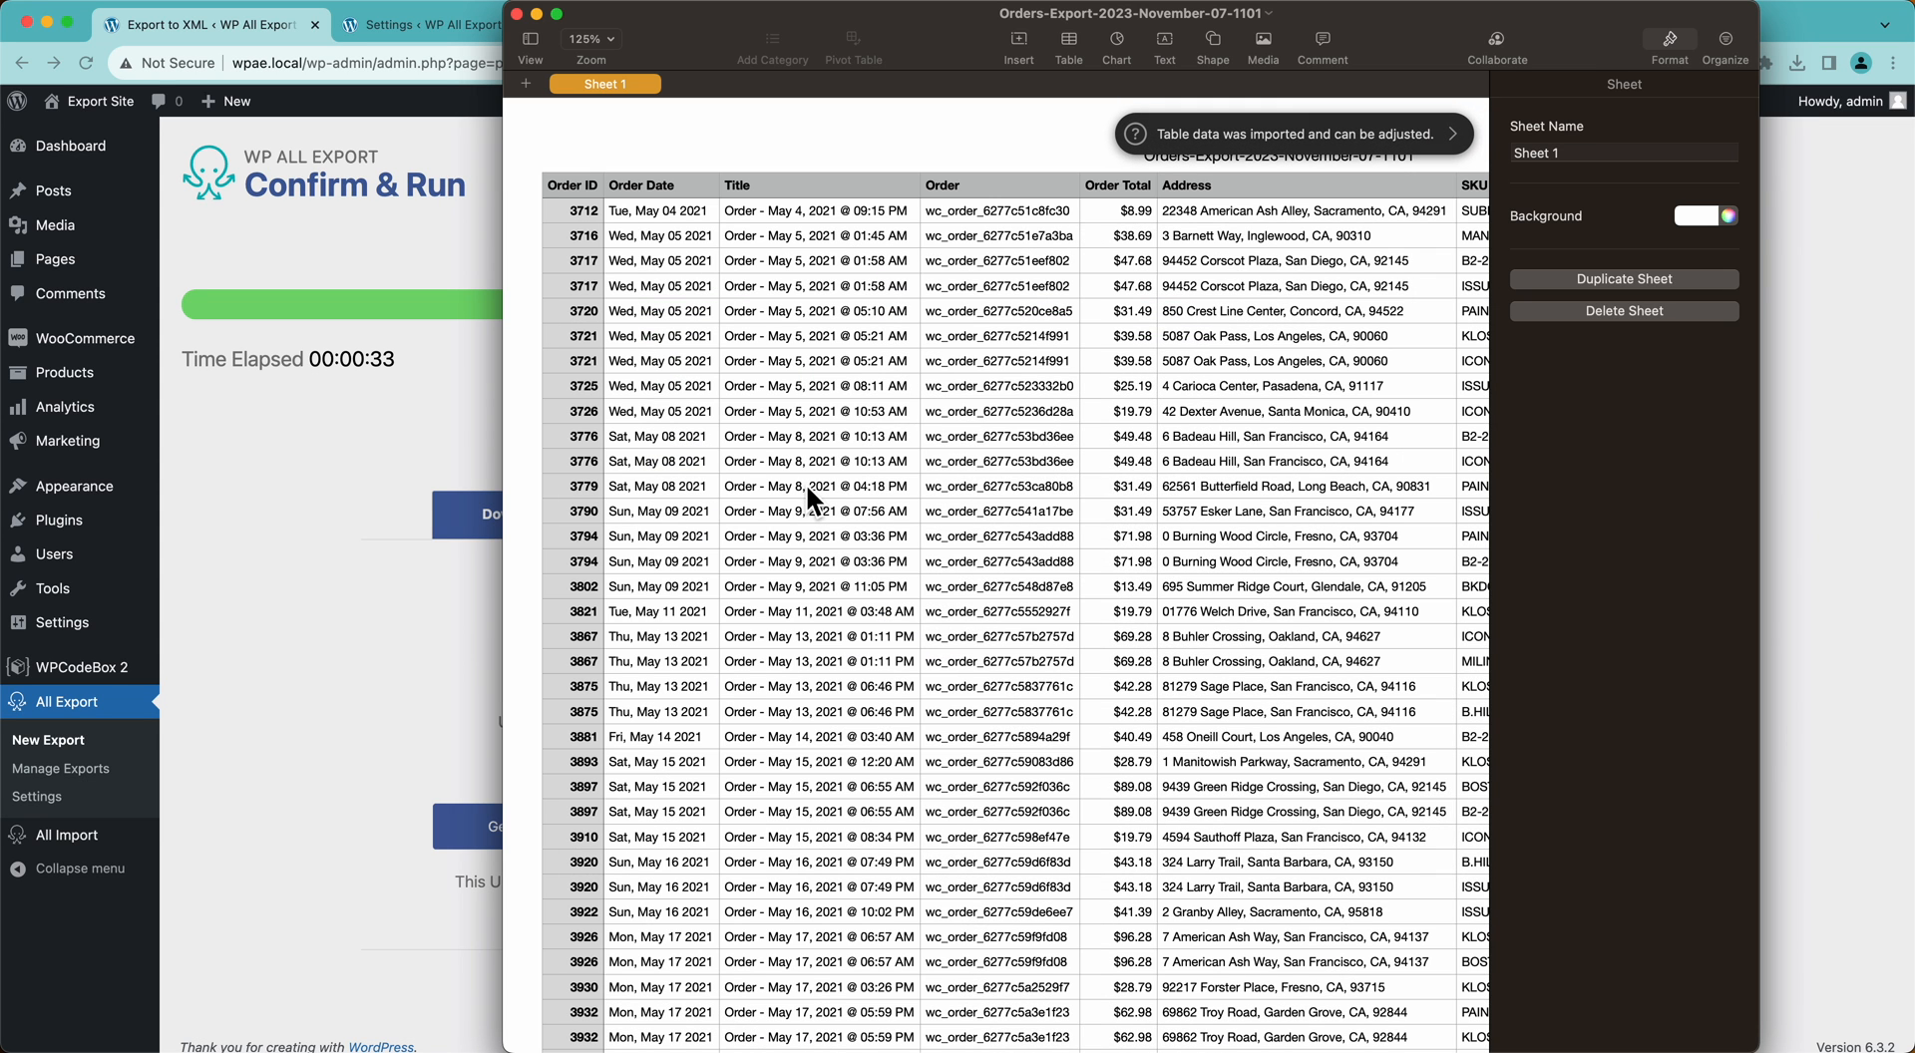
Examine the exported order columns in the spreadsheet, from Order ID across to Product Color.
{"action": "scroll", "coordinate": [806, 483], "scroll_direction": "right", "scroll_amount": 5}
{"action": "scroll", "coordinate": [808, 491], "scroll_direction": "right", "scroll_amount": 5}
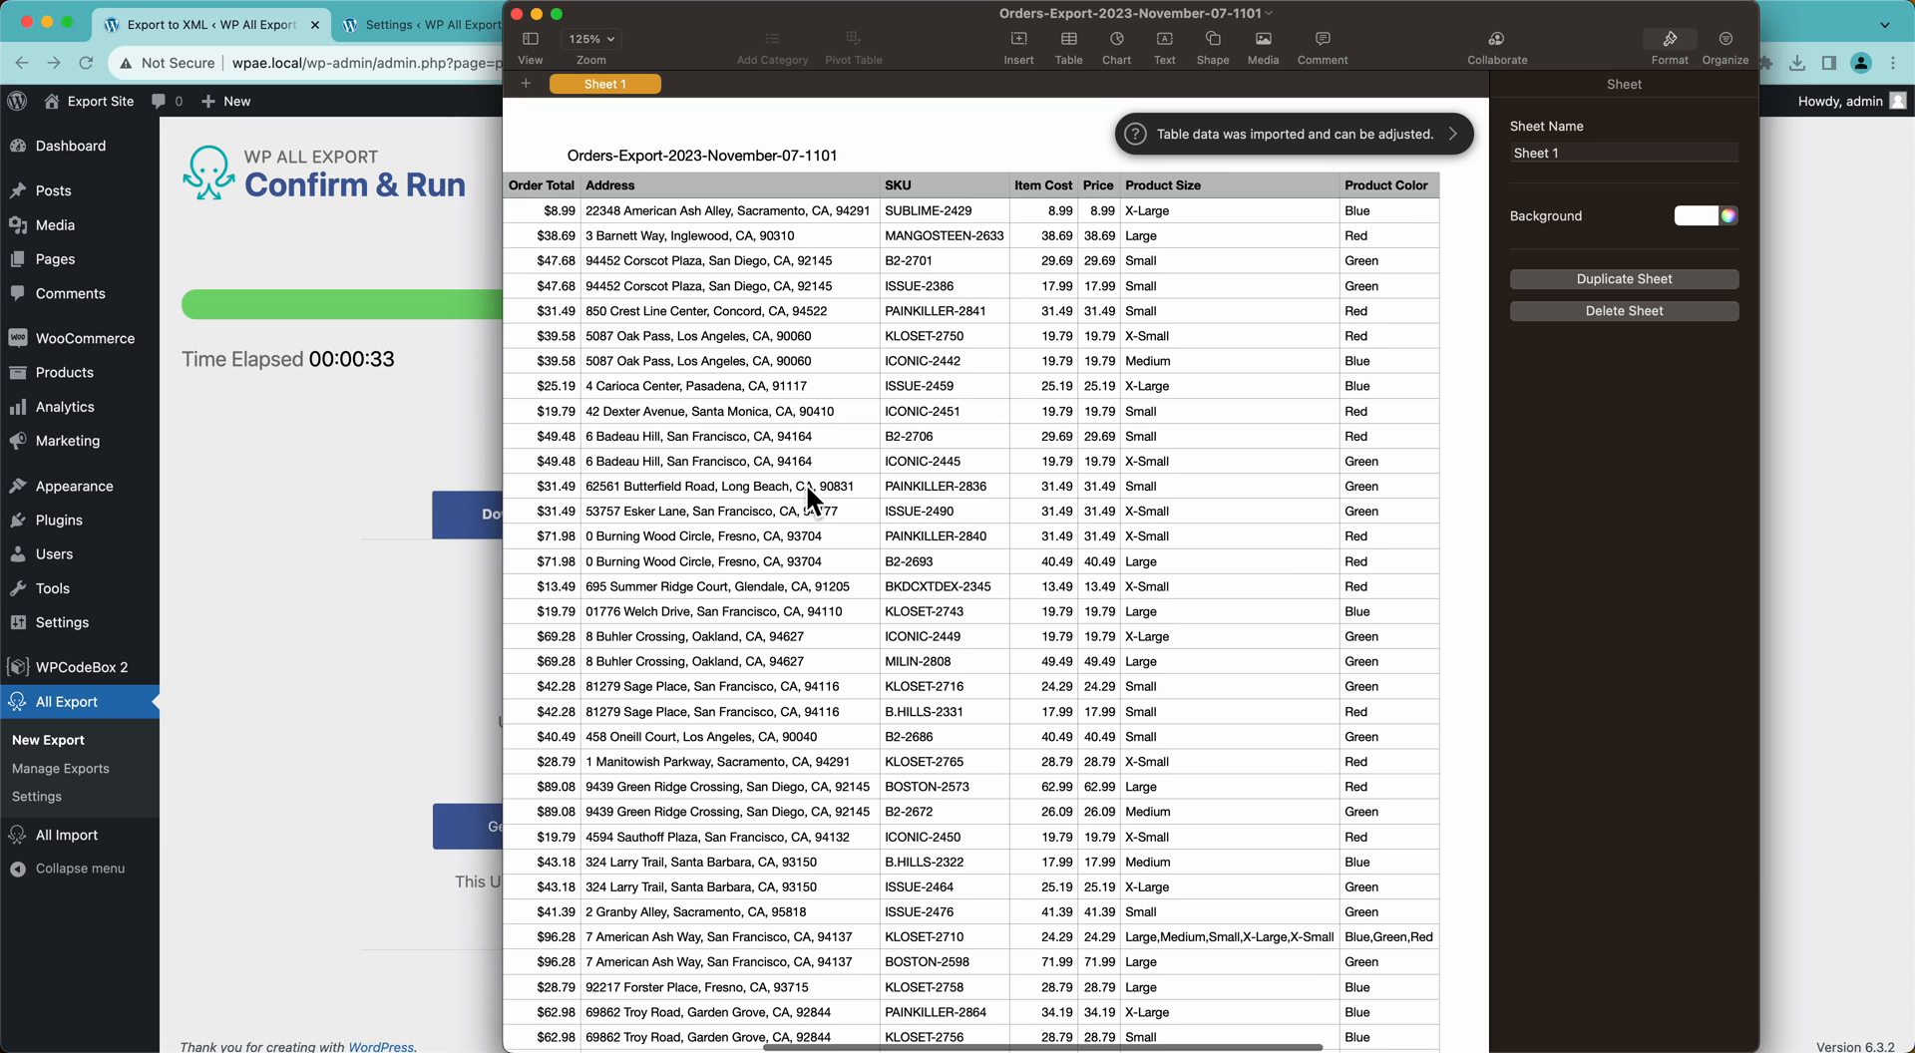
{"action": "scroll", "coordinate": [806, 486], "scroll_direction": "left", "scroll_amount": 5}
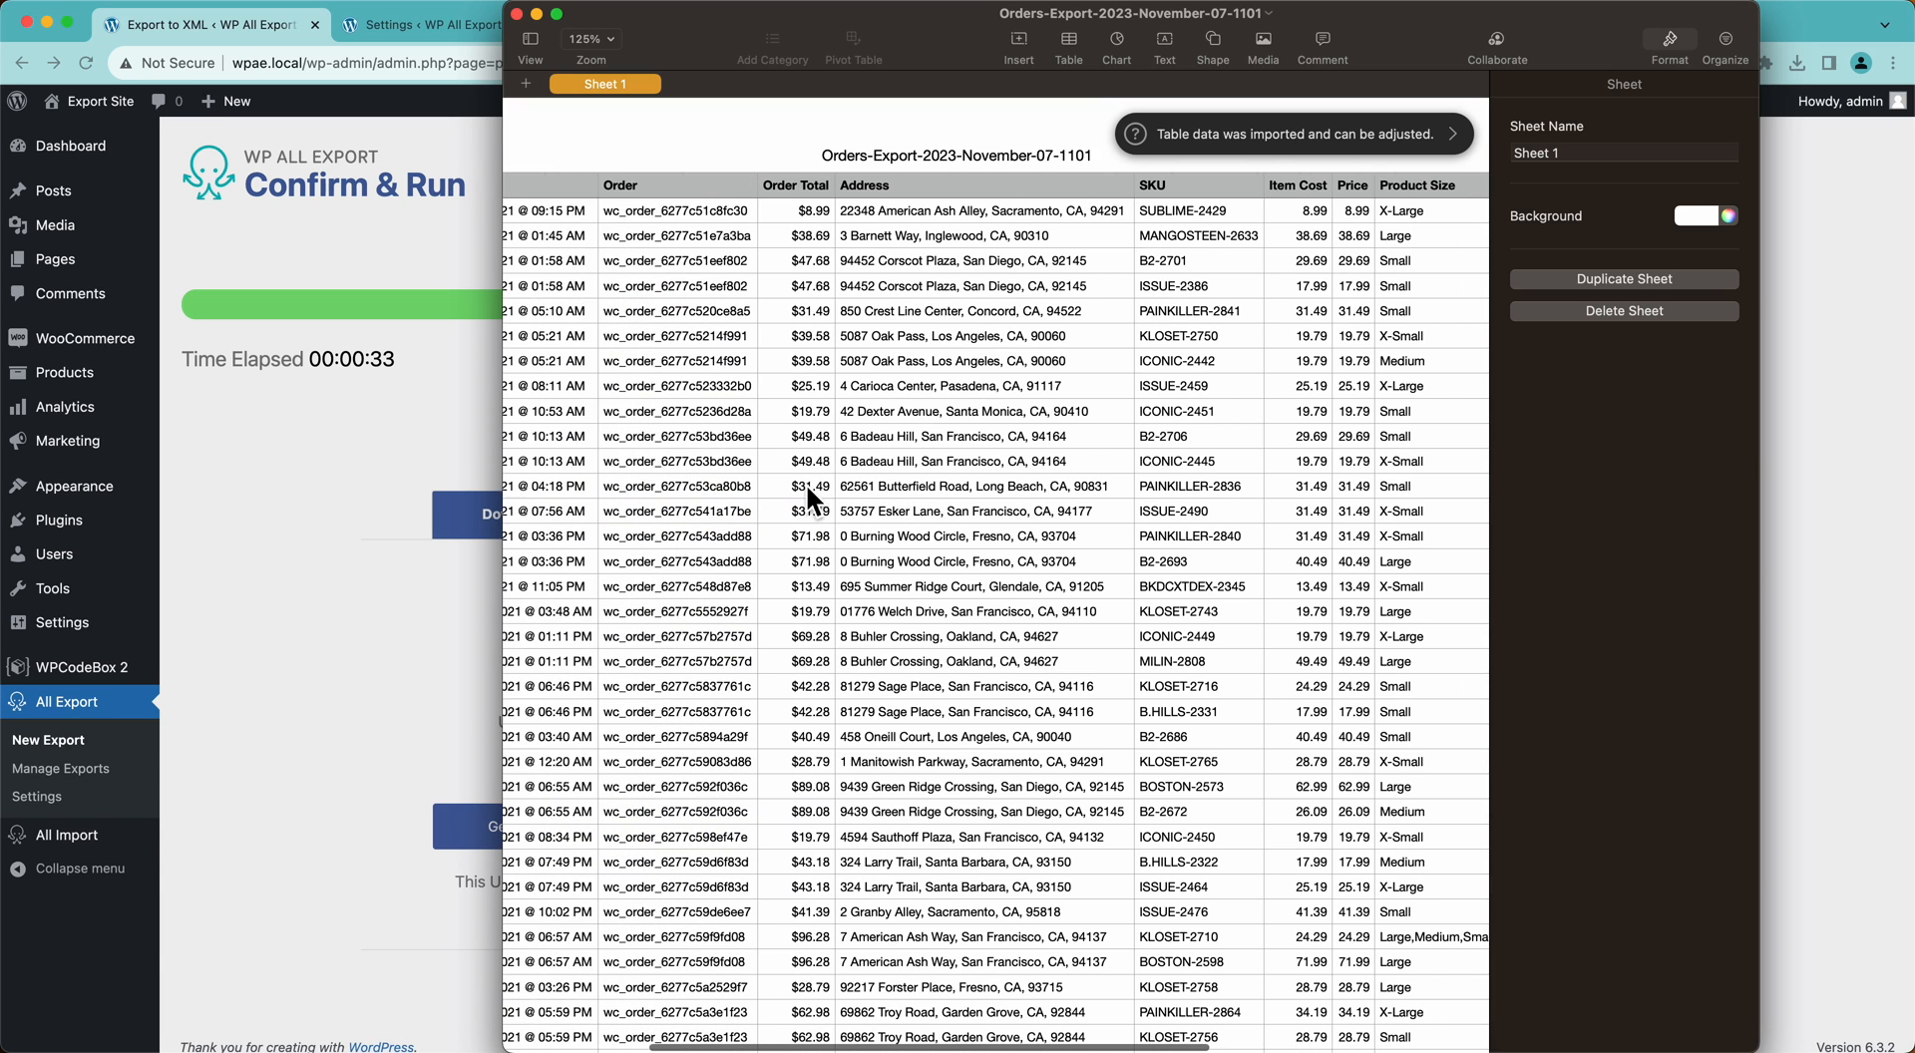
Look back over the order rows from the Order ID column and close the spreadsheet.
{"action": "scroll", "coordinate": [806, 497], "scroll_direction": "left", "scroll_amount": 5}
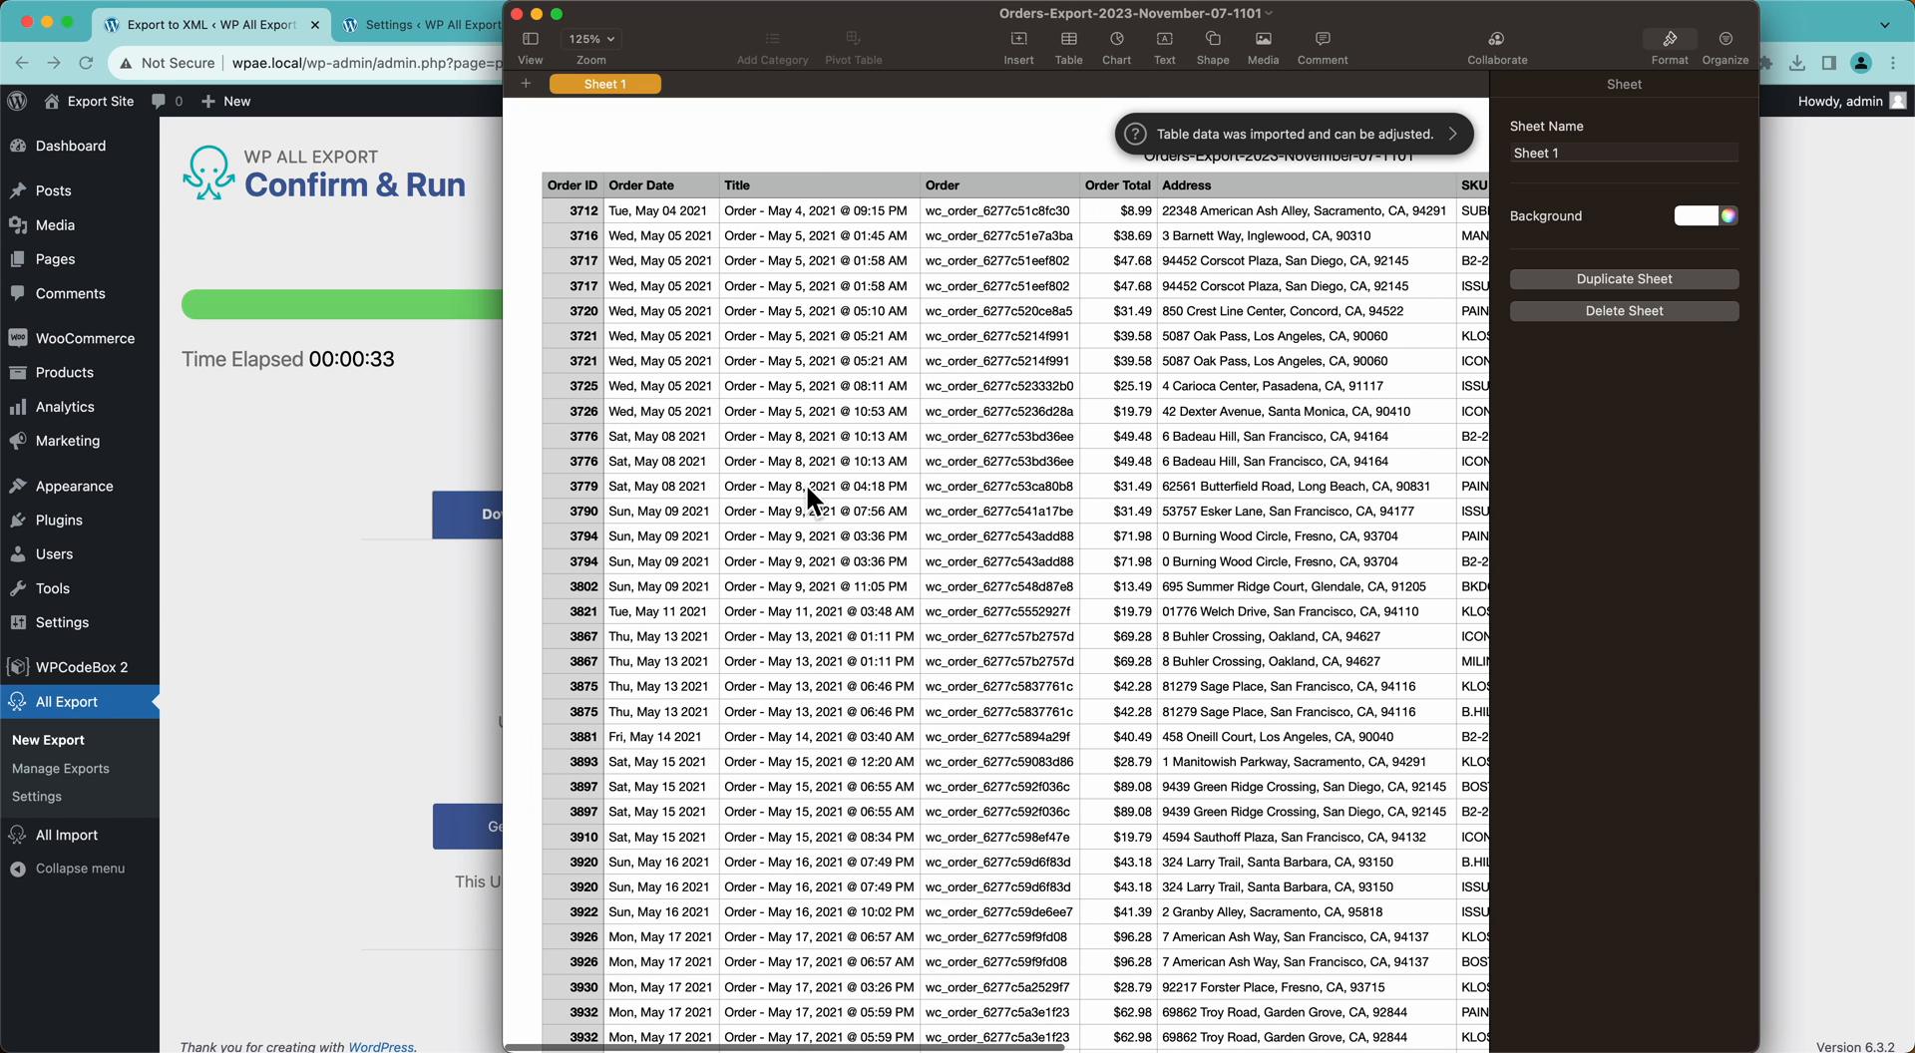
{"action": "scroll", "coordinate": [808, 496], "scroll_direction": "down", "scroll_amount": 3}
{"action": "scroll", "coordinate": [808, 496], "scroll_direction": "up", "scroll_amount": 3}
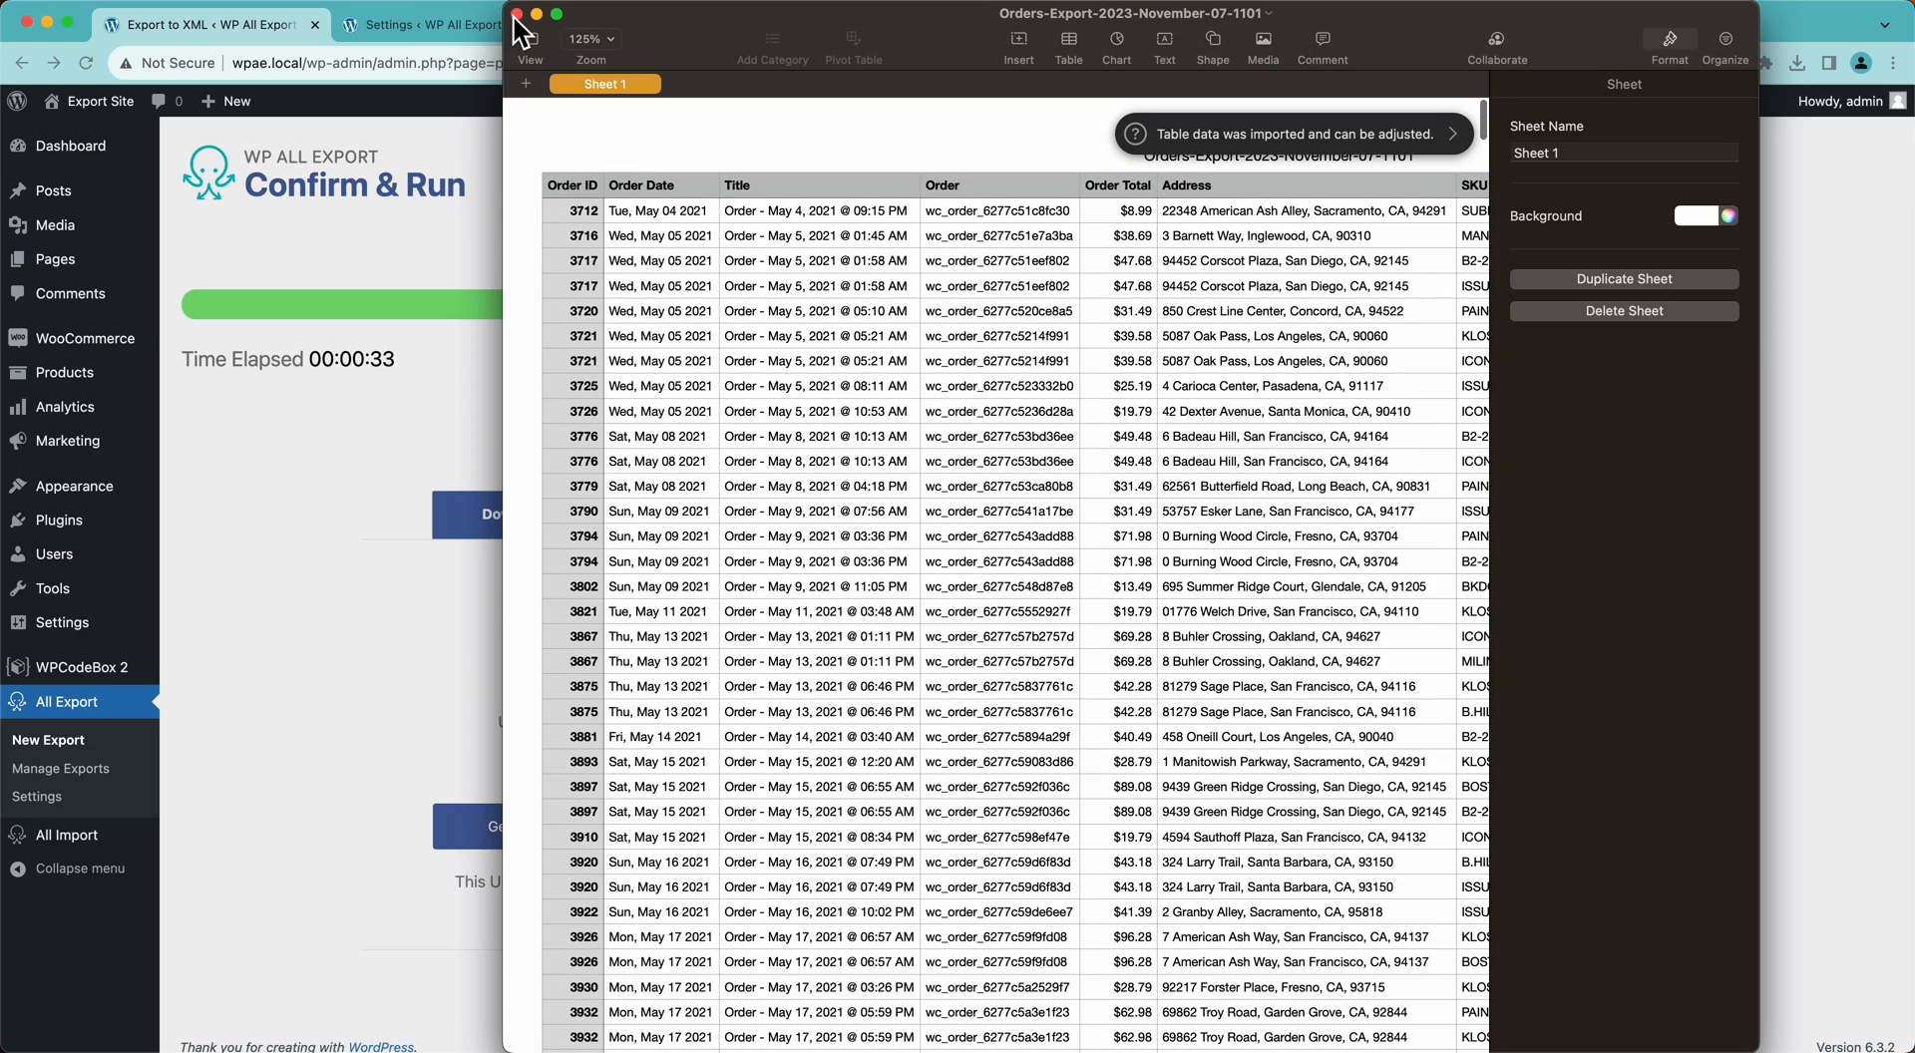
{"action": "left_click", "coordinate": [517, 15]}
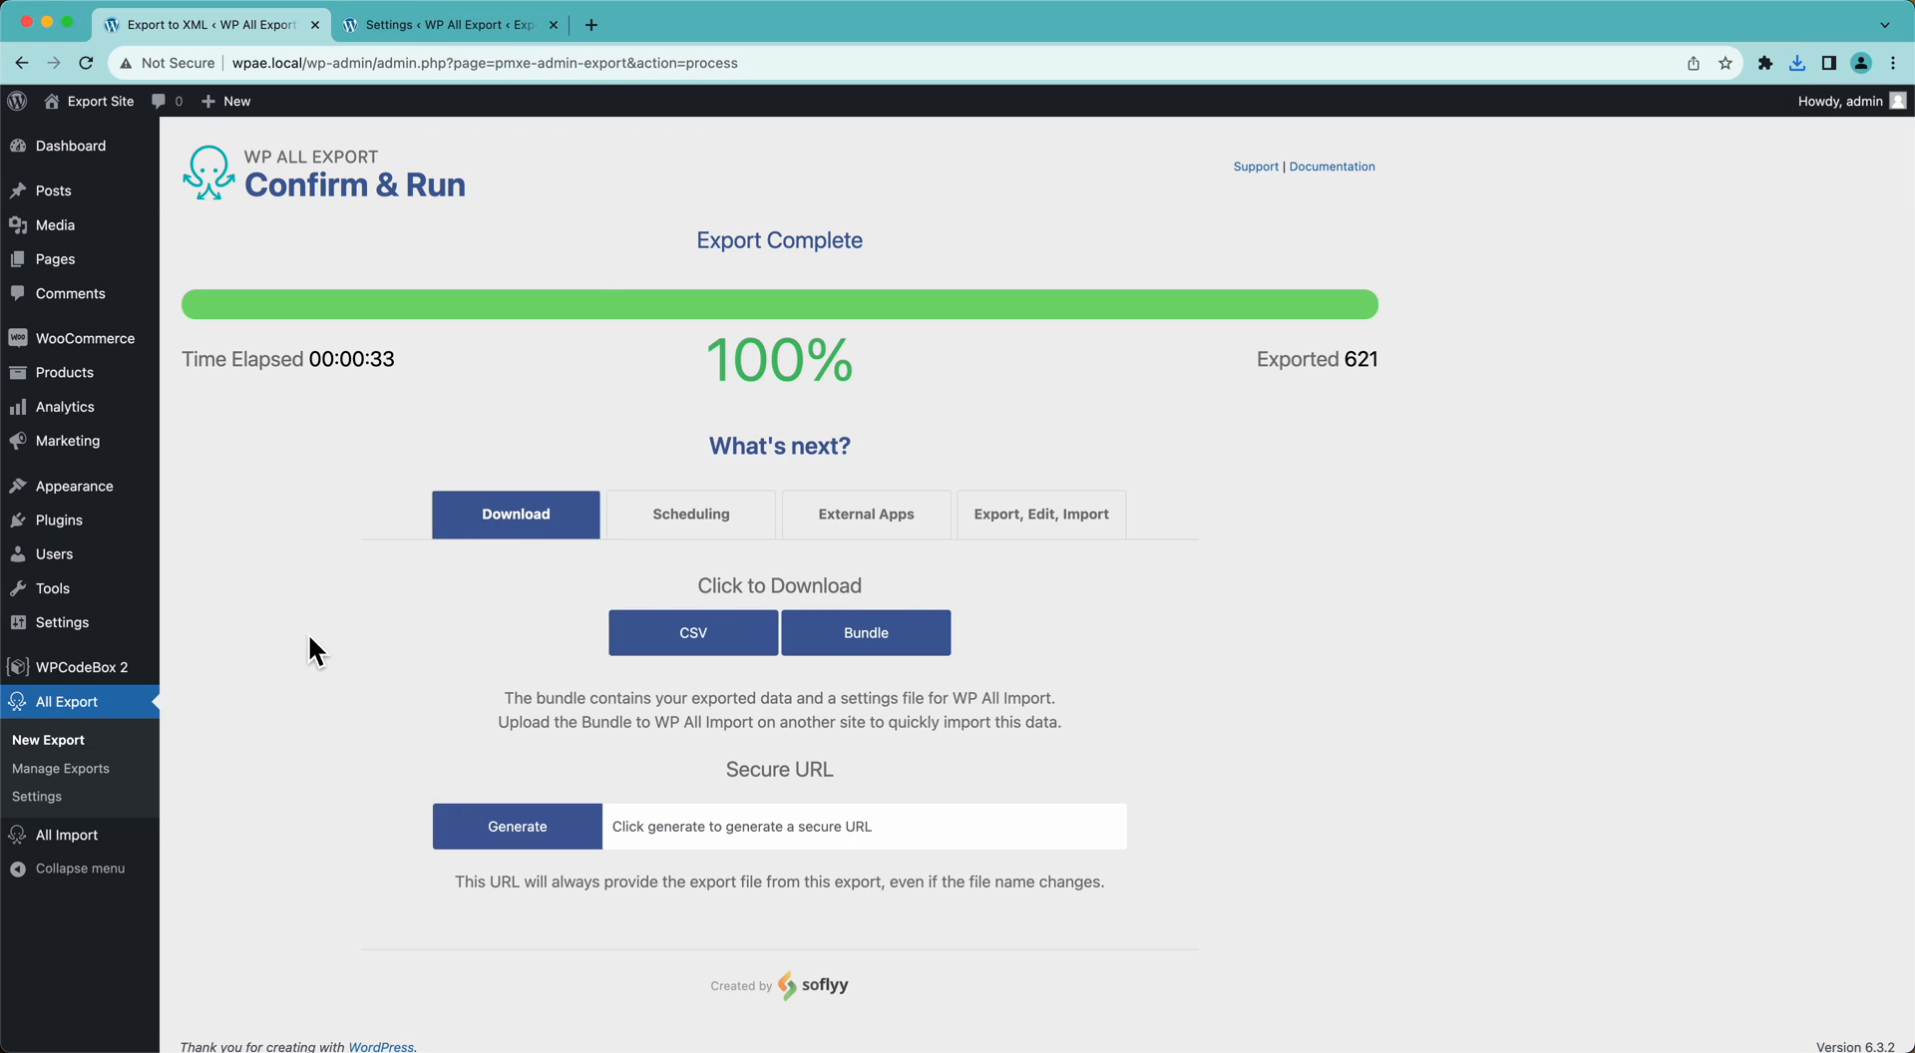
Generate a secure URL for the export file and select the whole URL.
{"action": "left_click", "coordinate": [518, 826]}
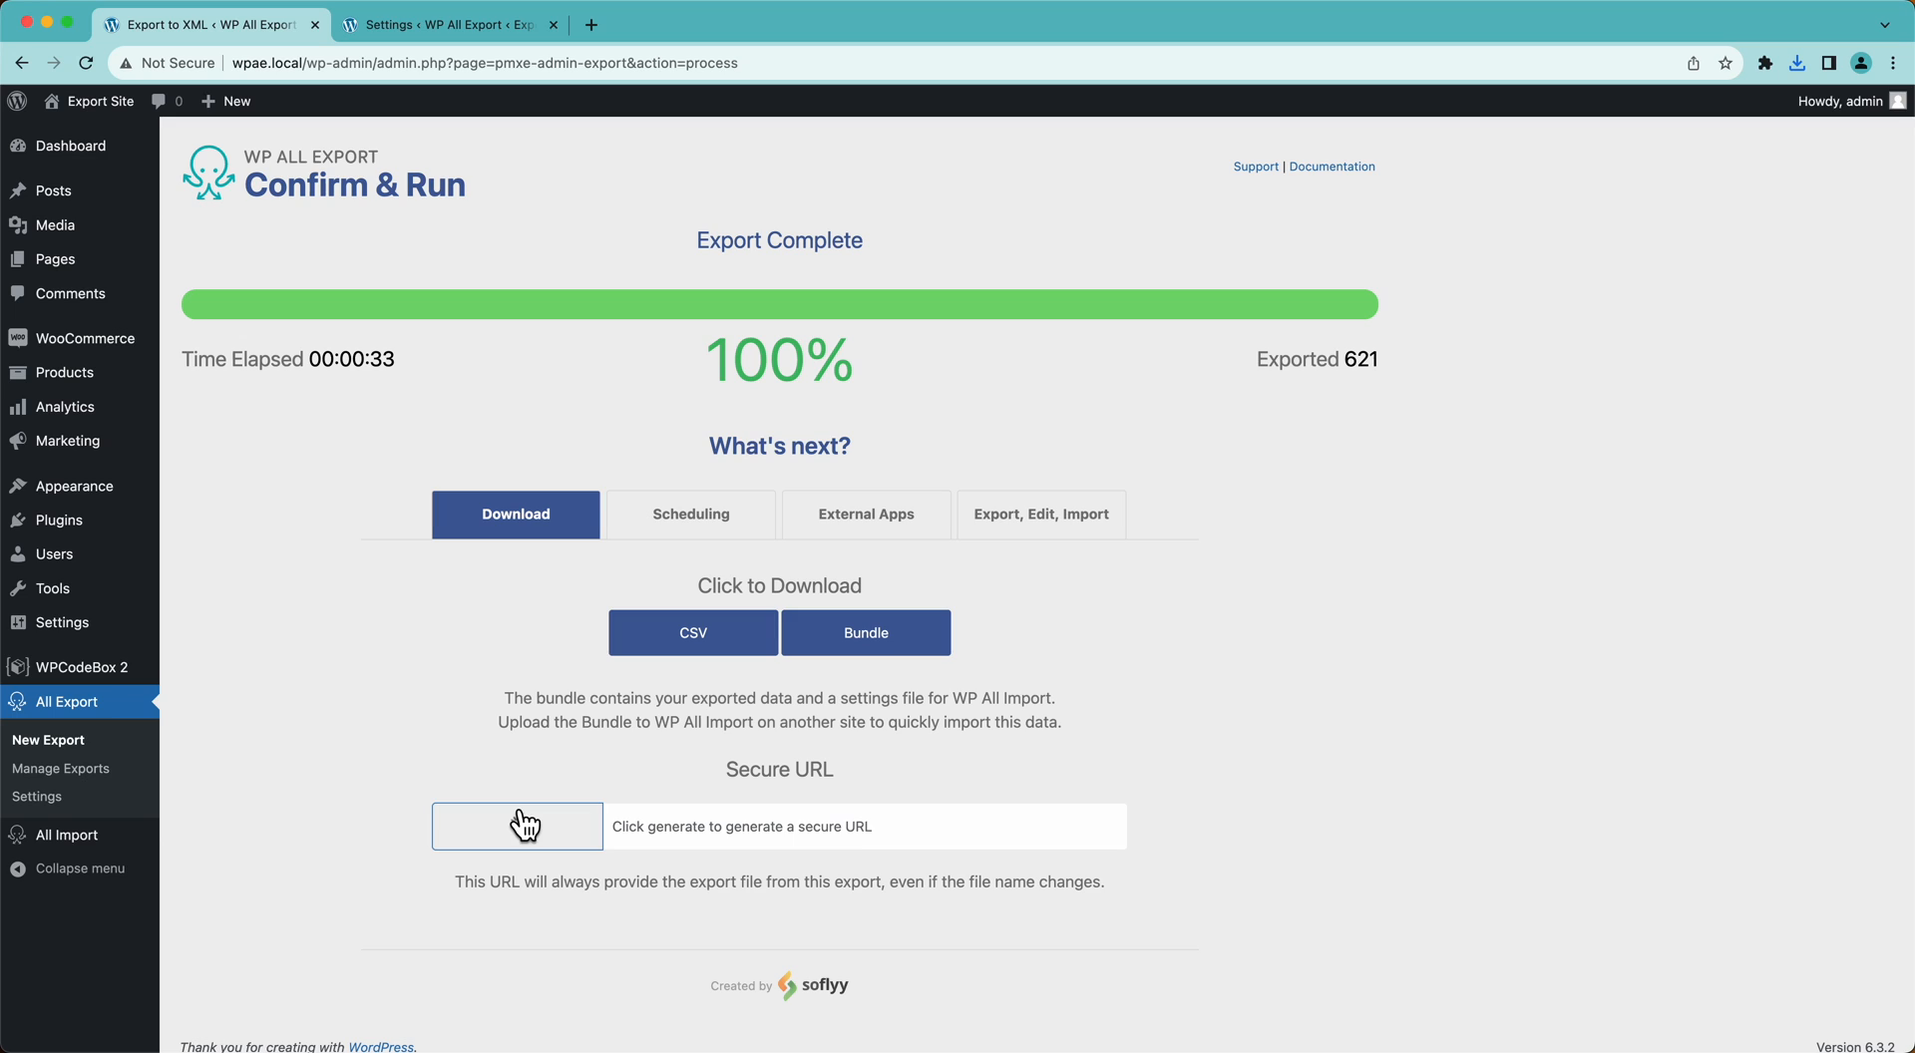
{"action": "left_click", "coordinate": [697, 826]}
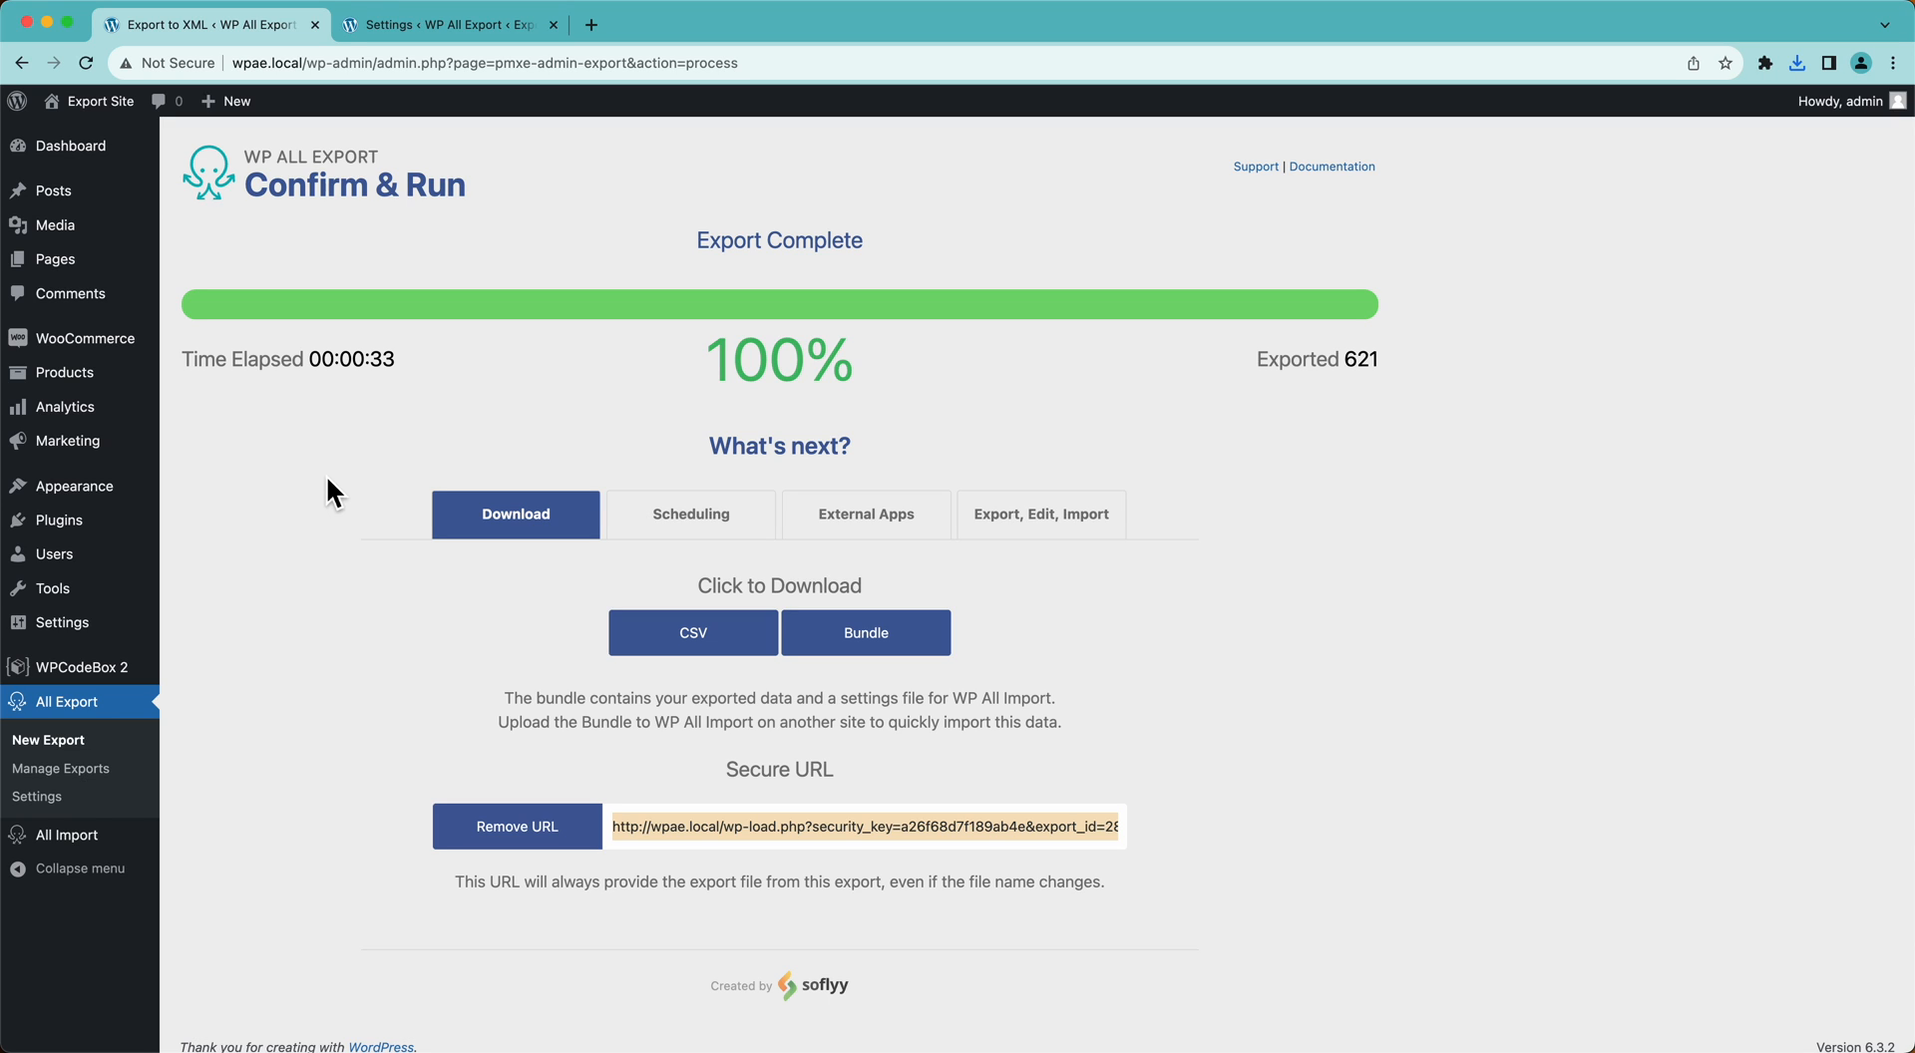
Choose Manual Scheduling for the completed export and examine its trigger, processing, file and bundle URLs.
{"action": "left_click", "coordinate": [659, 533]}
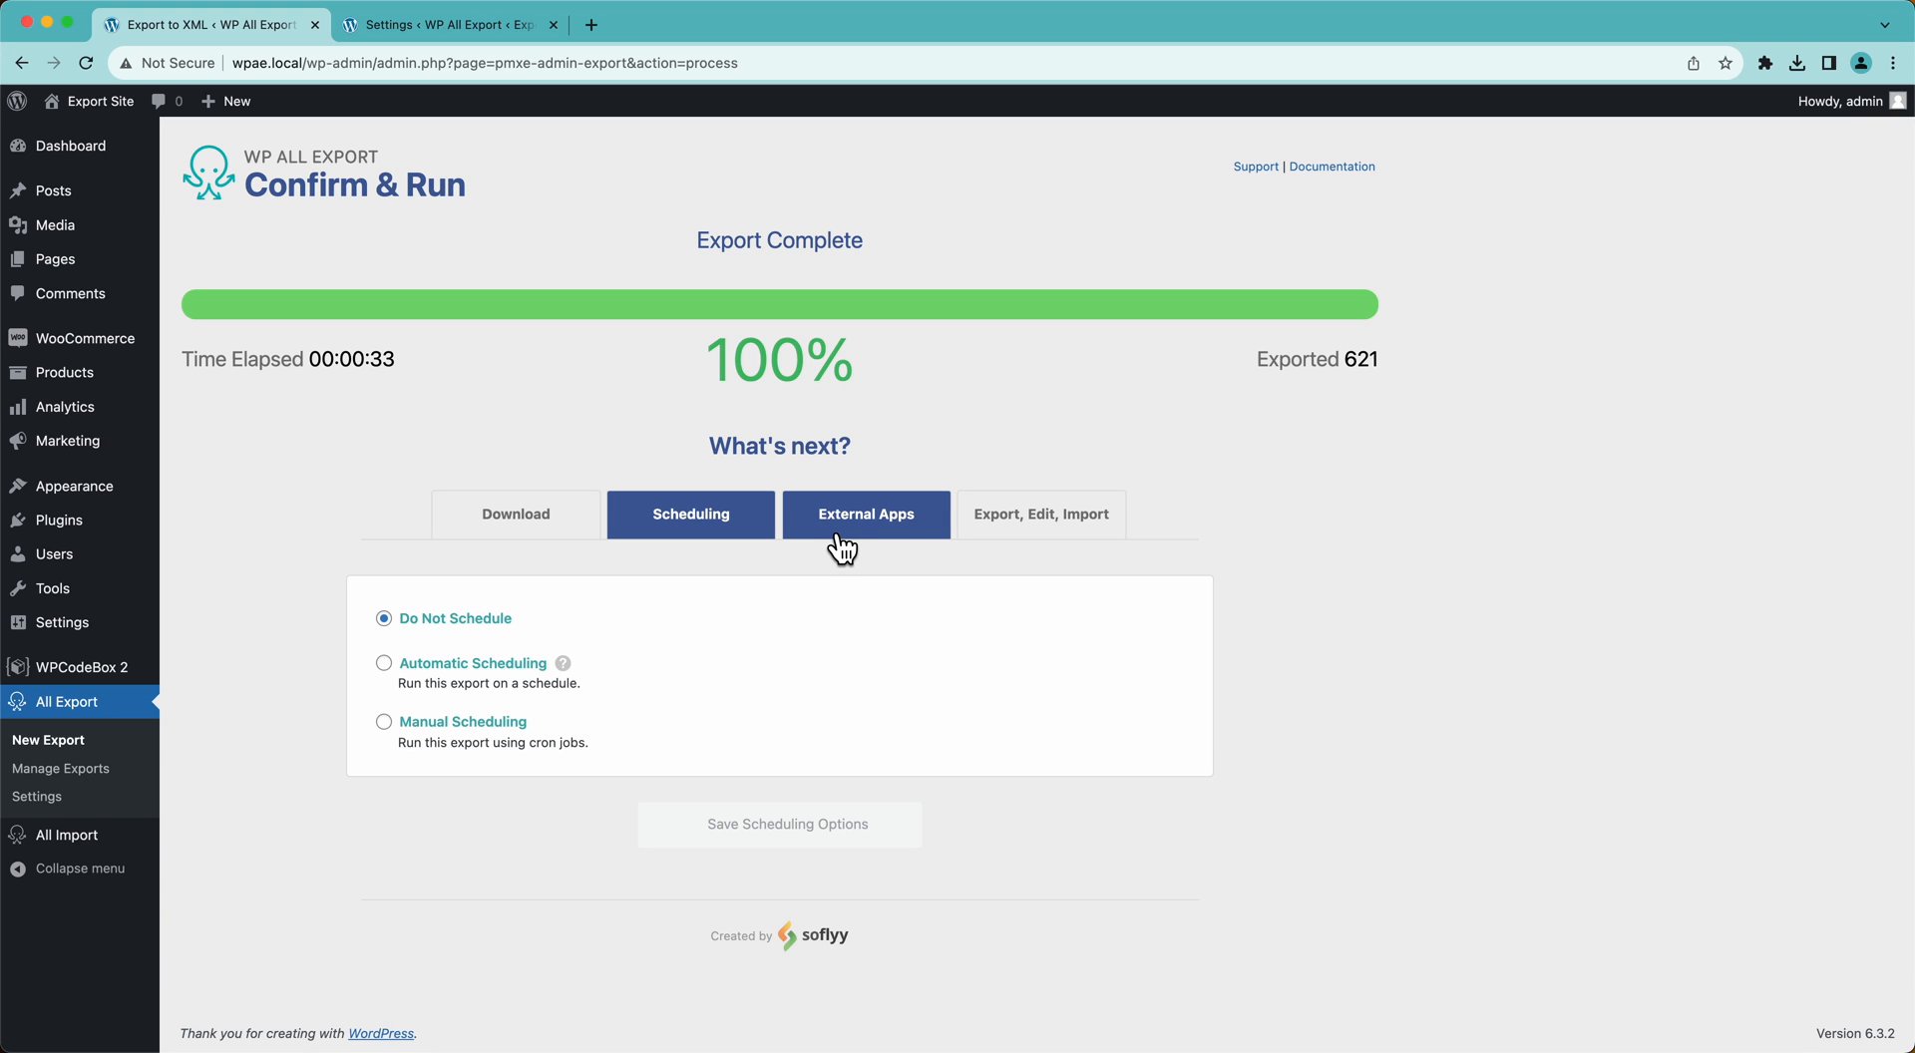
{"action": "left_click", "coordinate": [383, 724]}
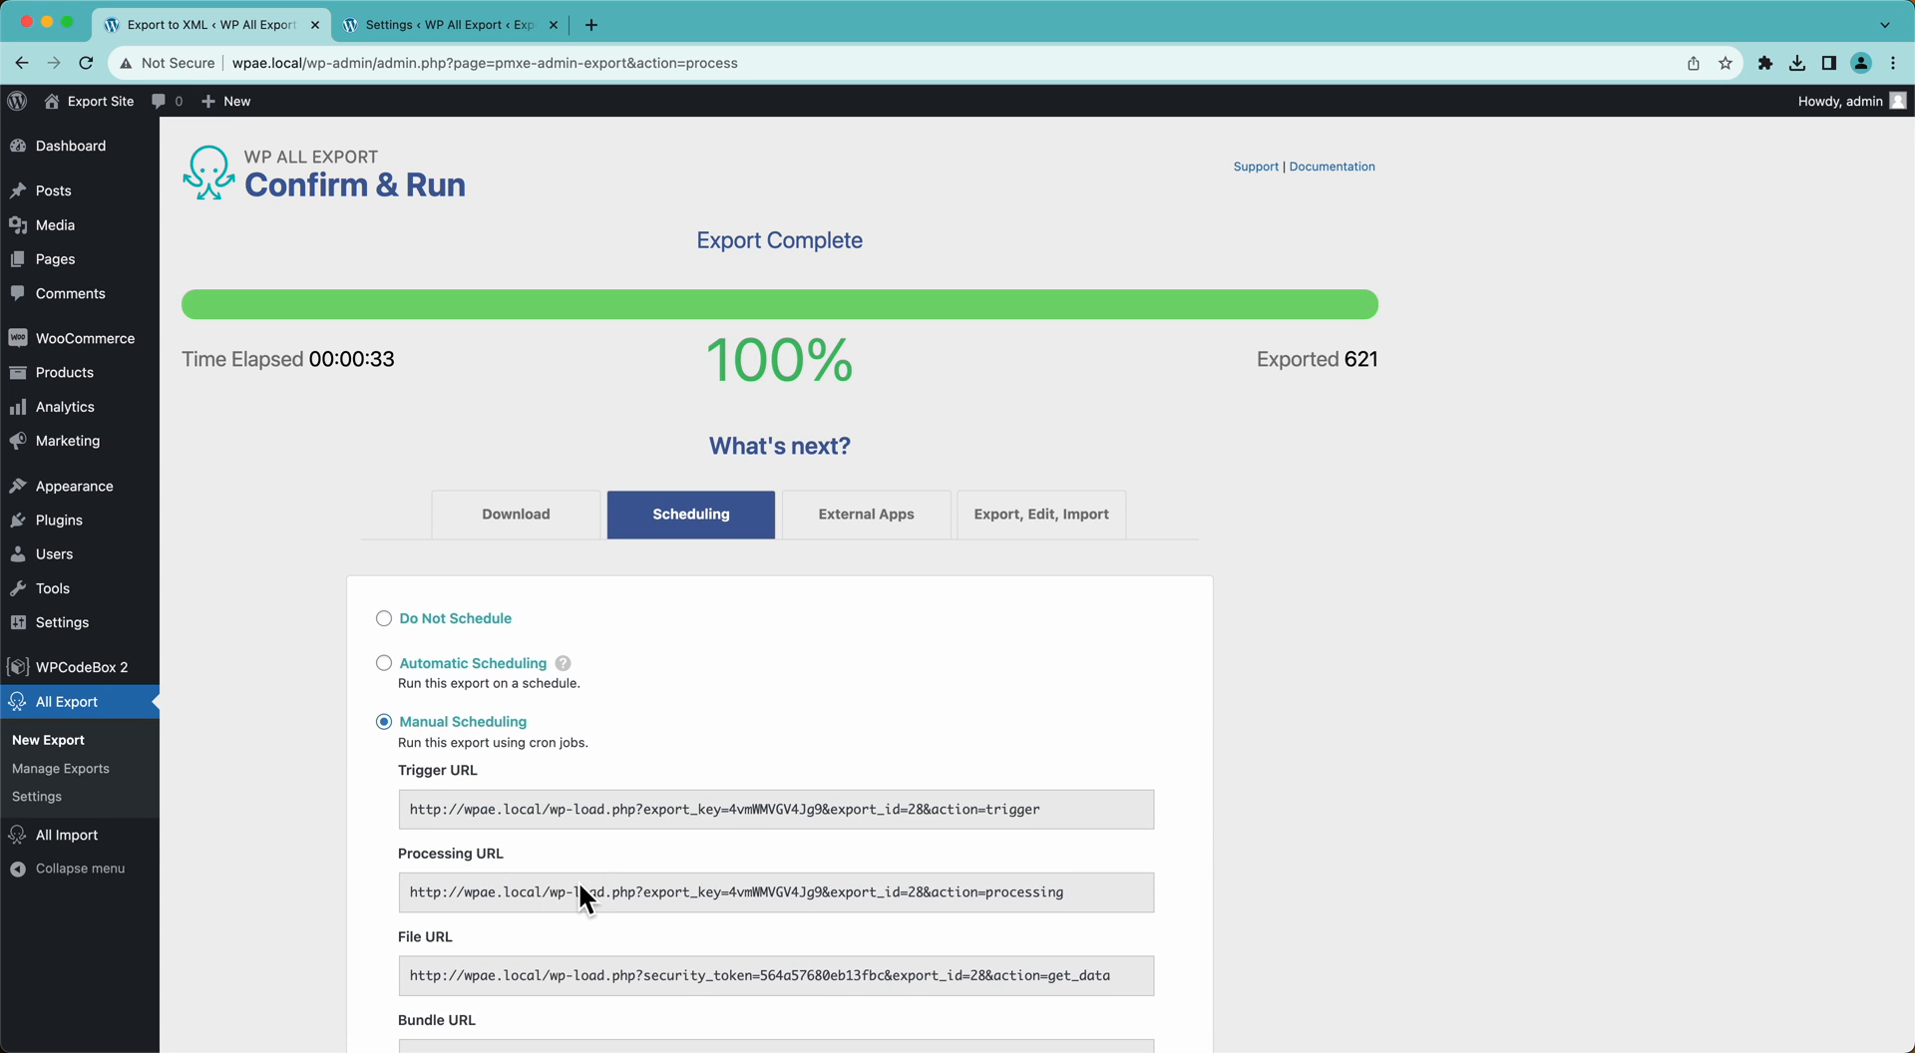
{"action": "scroll", "coordinate": [581, 887], "scroll_direction": "down", "scroll_amount": 2}
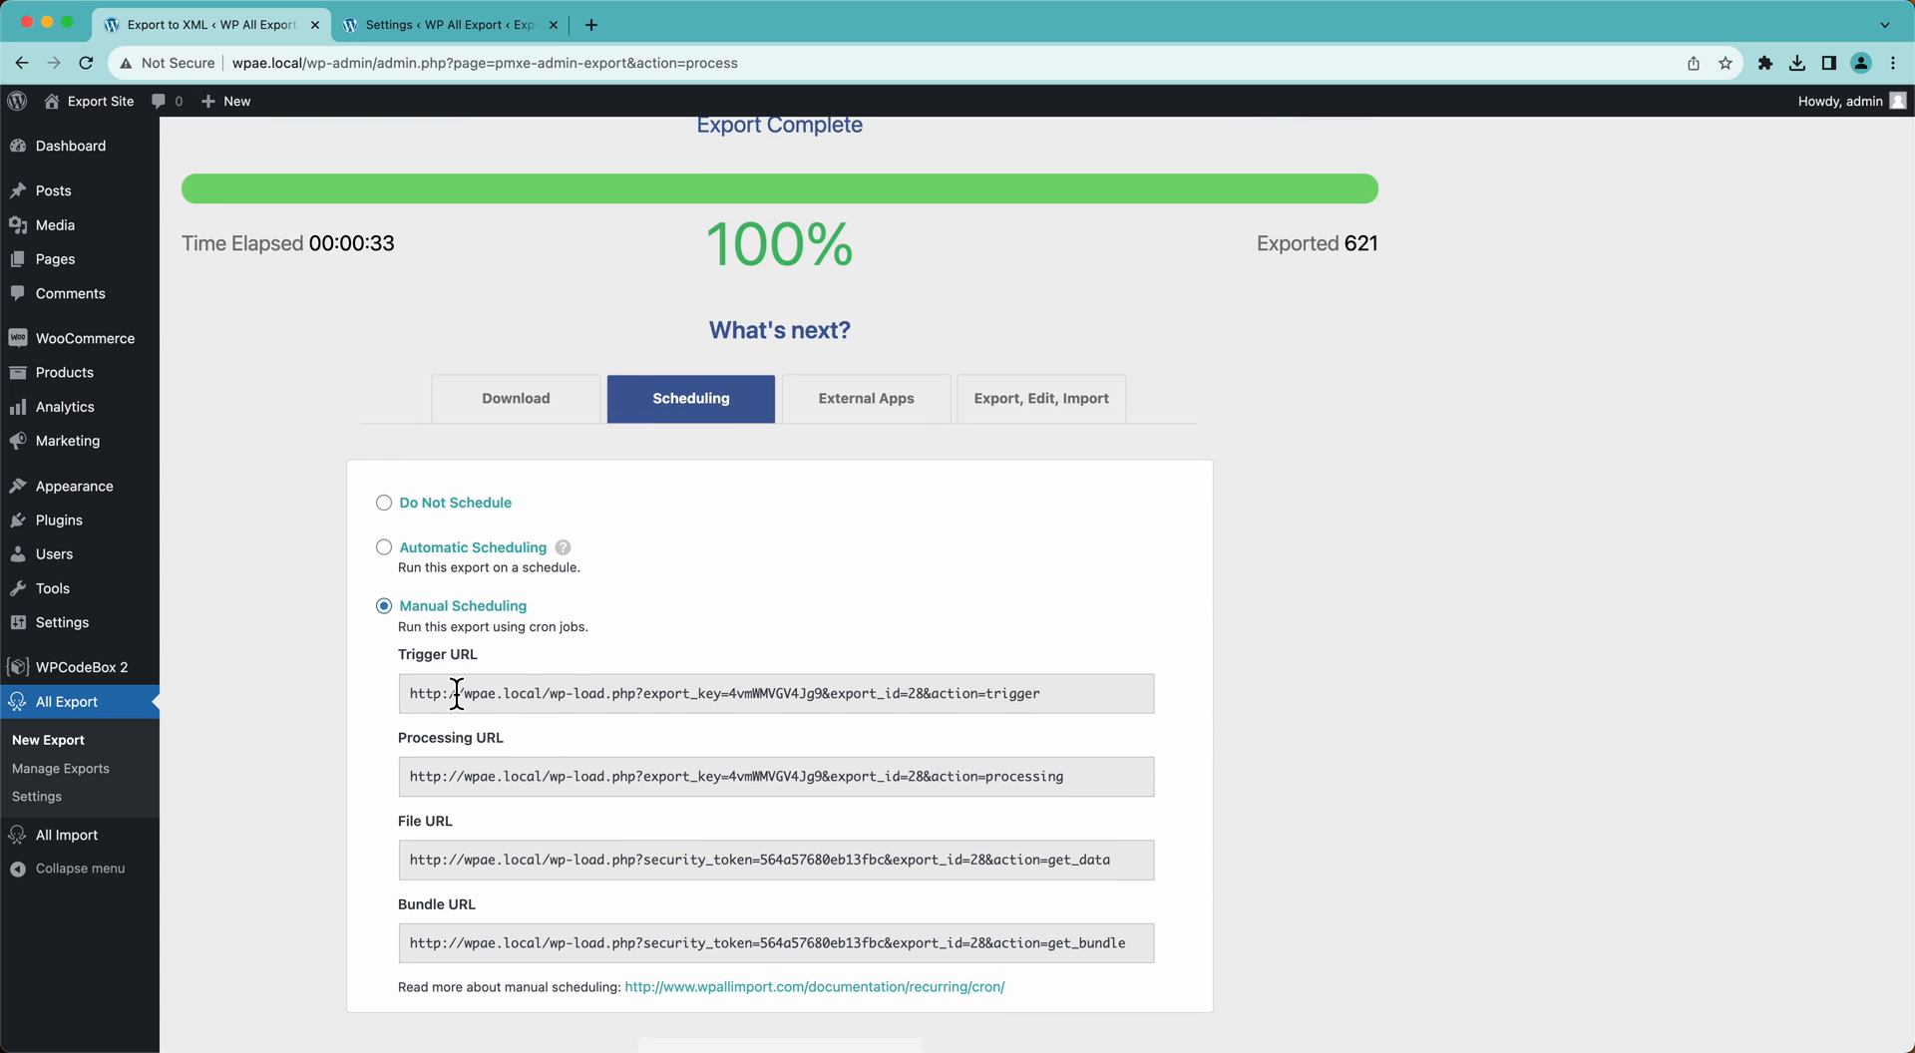
{"action": "left_click_drag", "start_coordinate": [456, 695], "coordinate": [738, 703]}
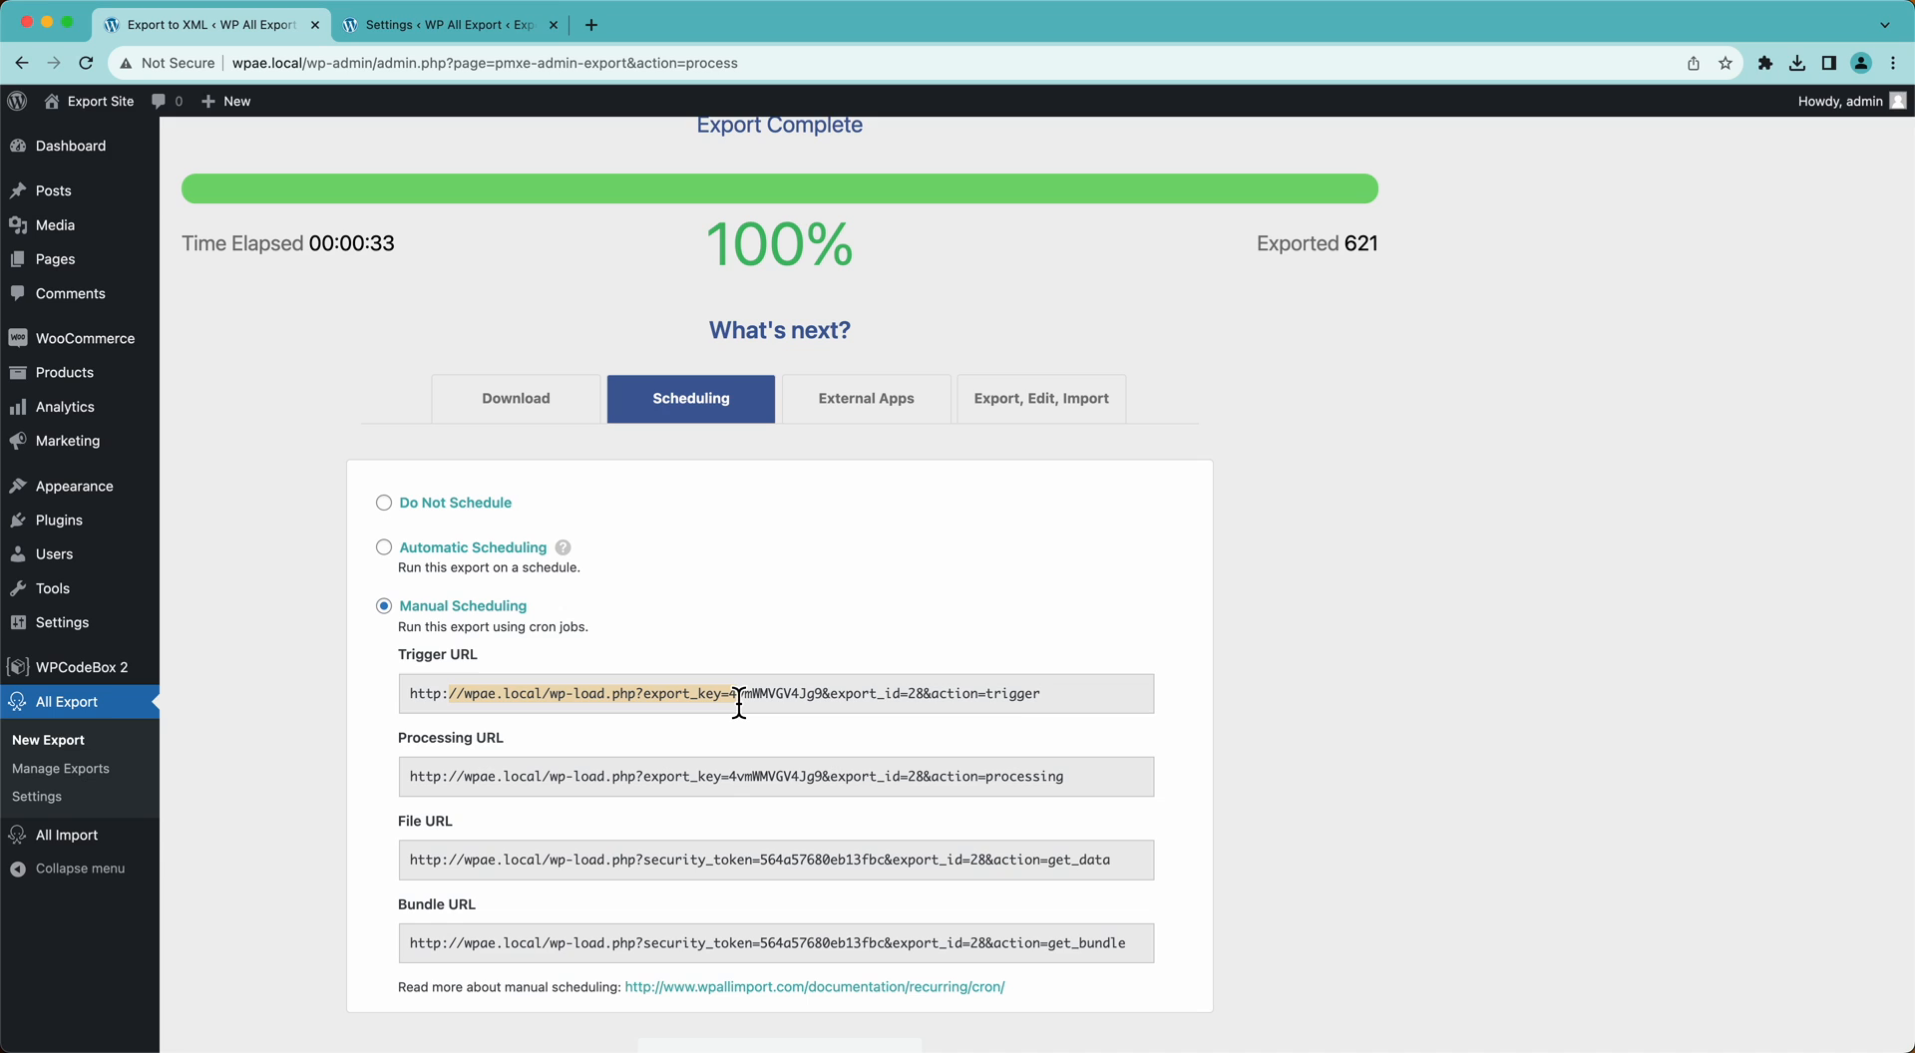
{"action": "left_click", "coordinate": [504, 768]}
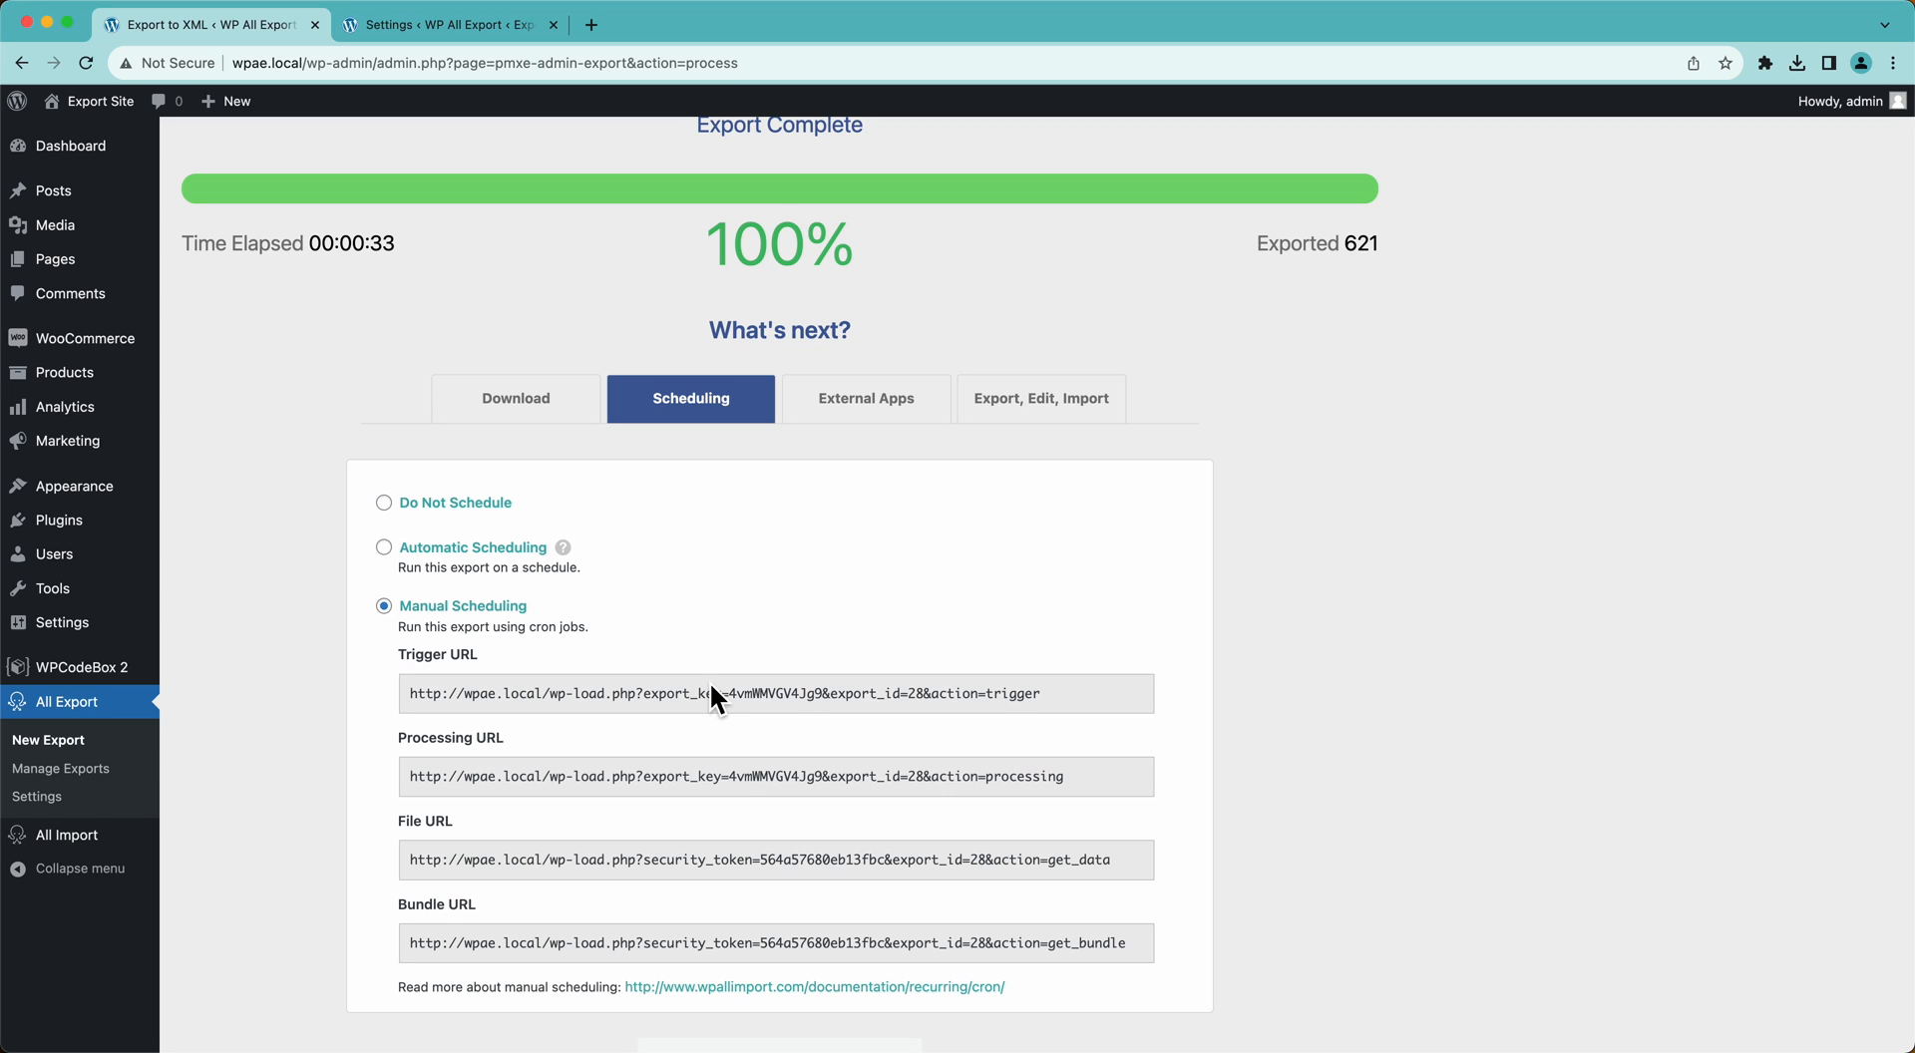
Examine the External Apps and Export, Edit, Import options, and return to the Download options.
{"action": "left_click", "coordinate": [864, 398]}
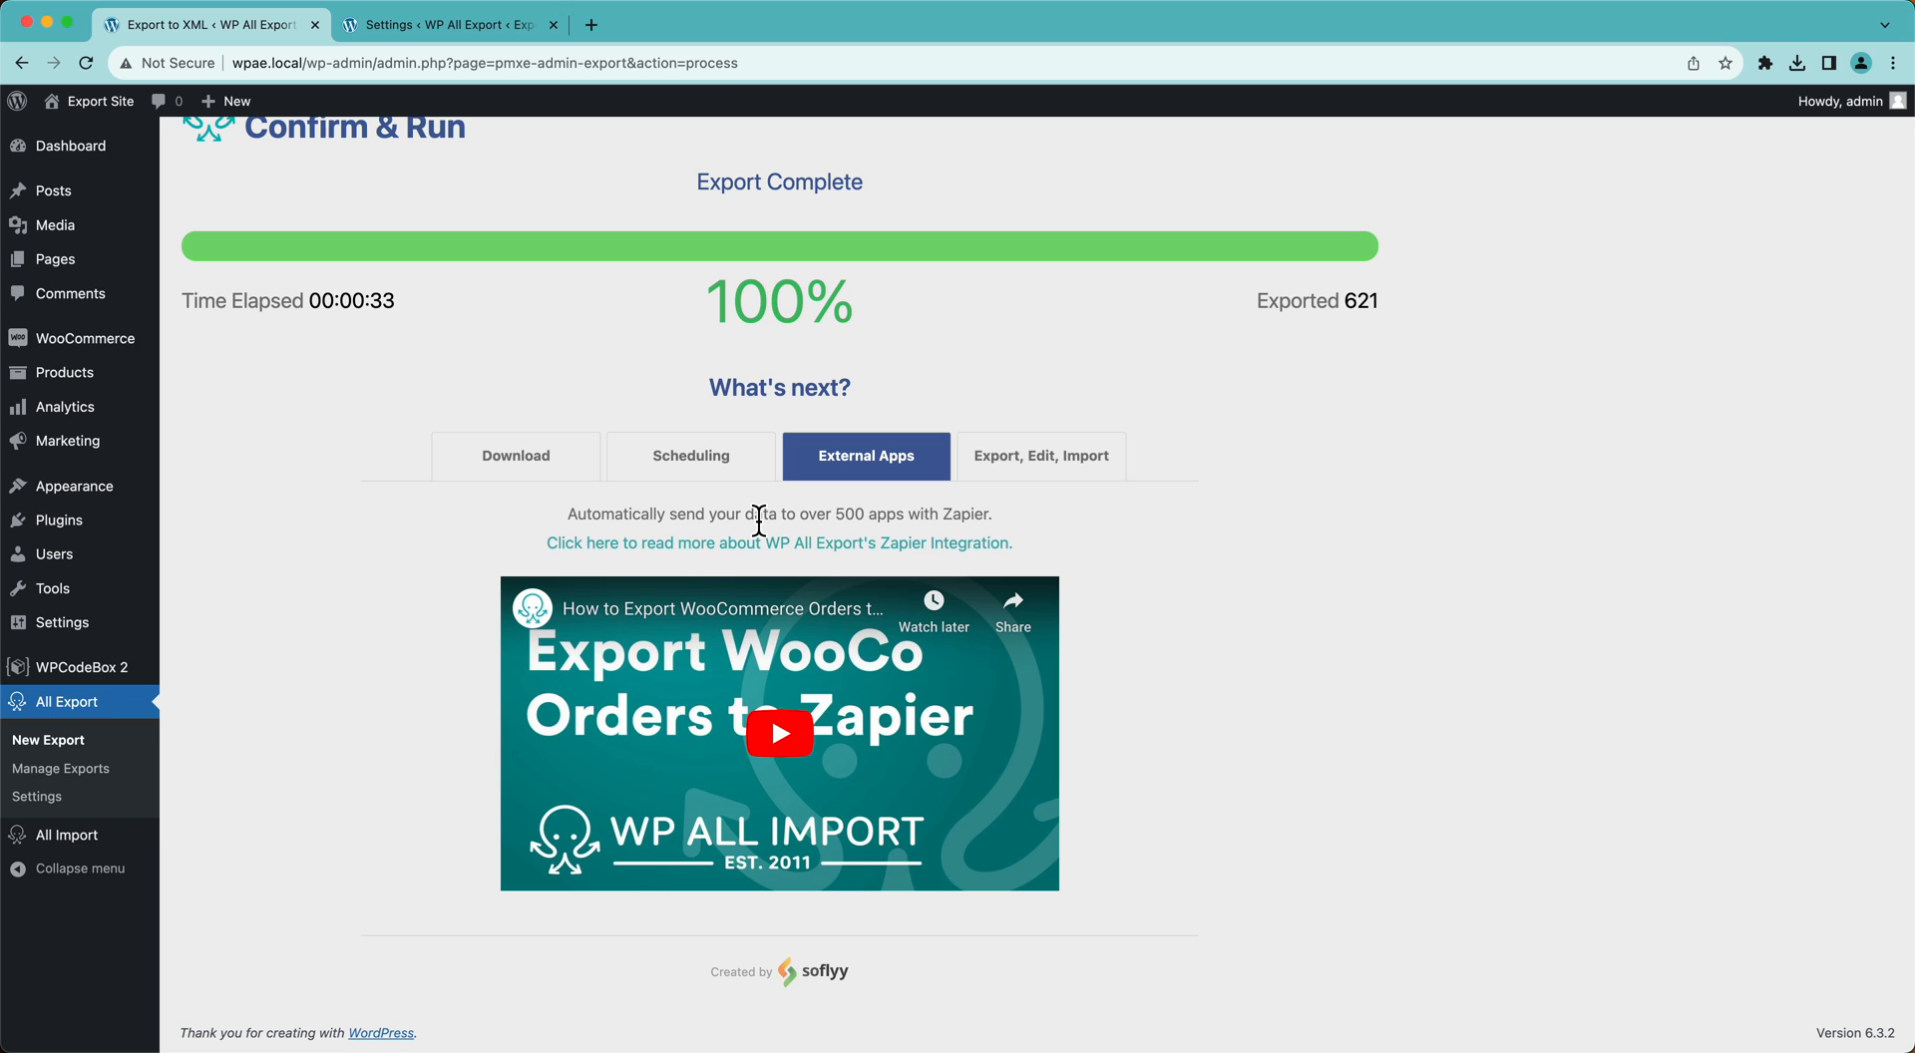
{"action": "left_click", "coordinate": [997, 458]}
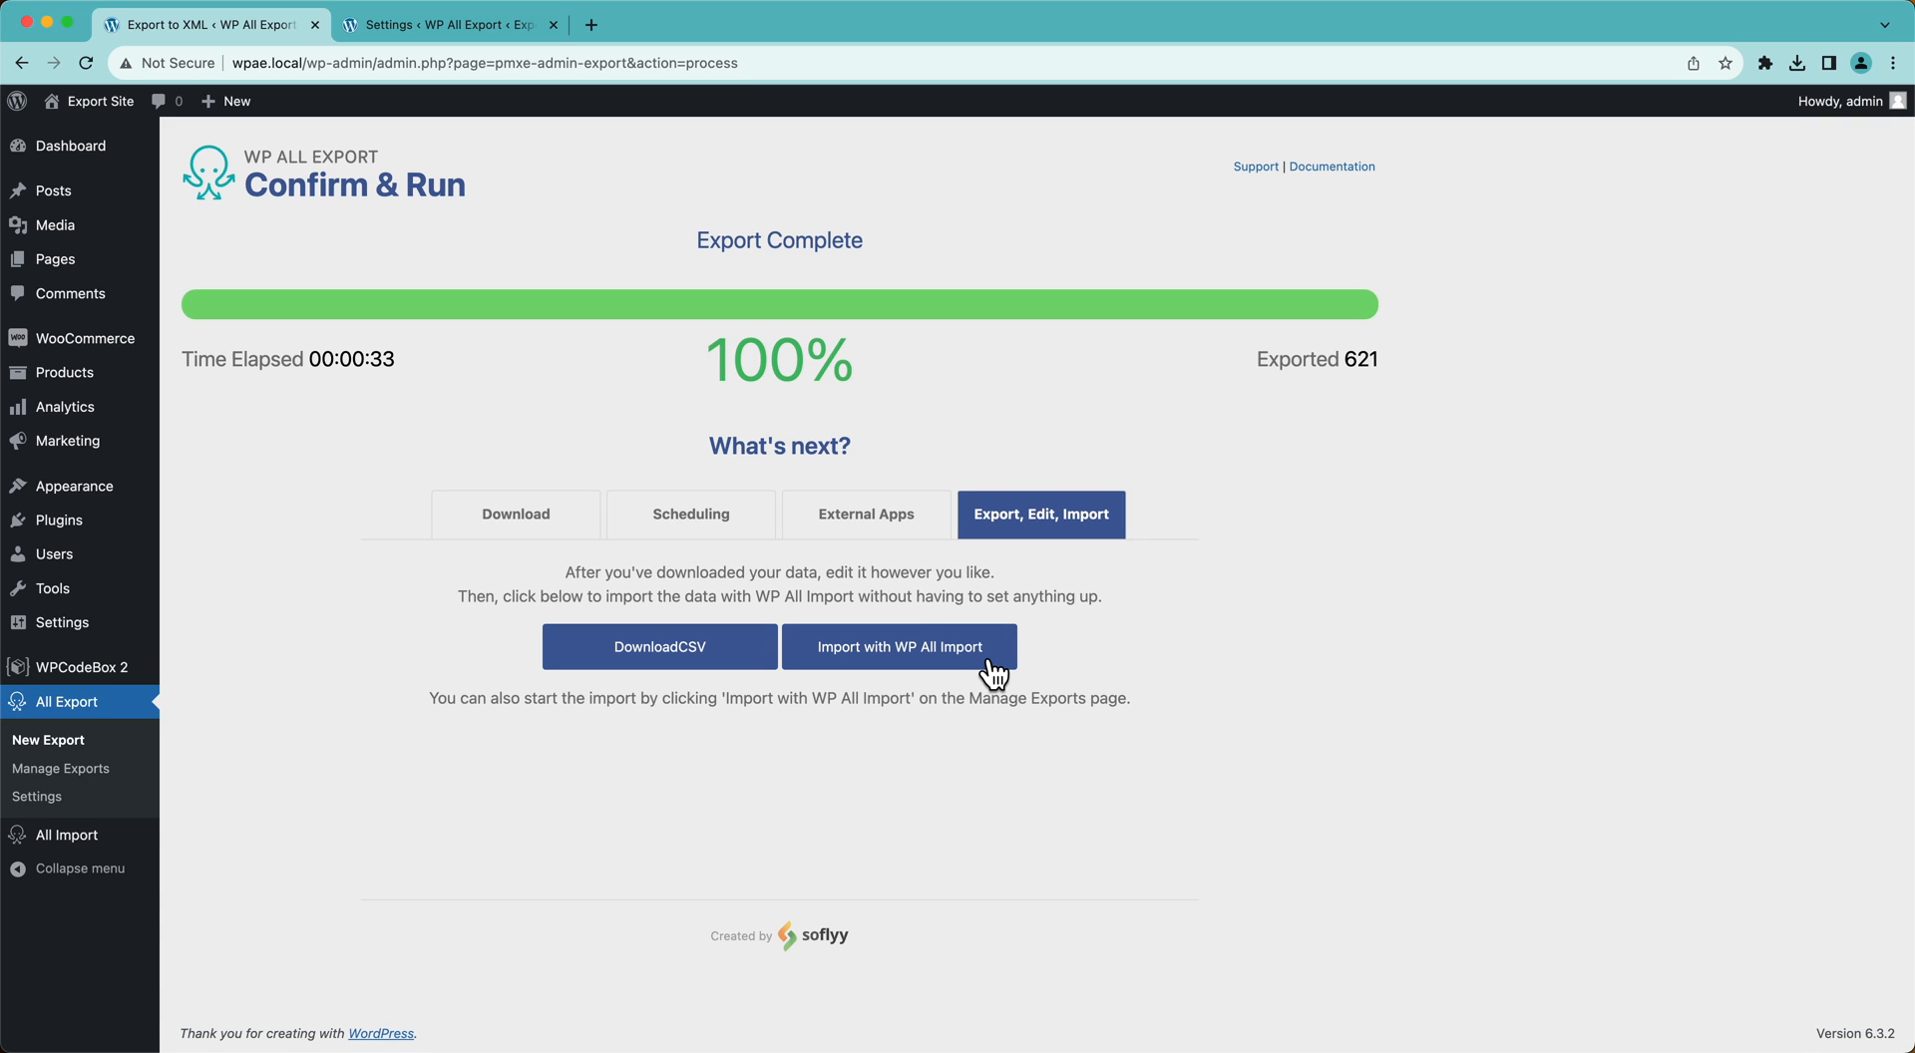
{"action": "left_click", "coordinate": [543, 534]}
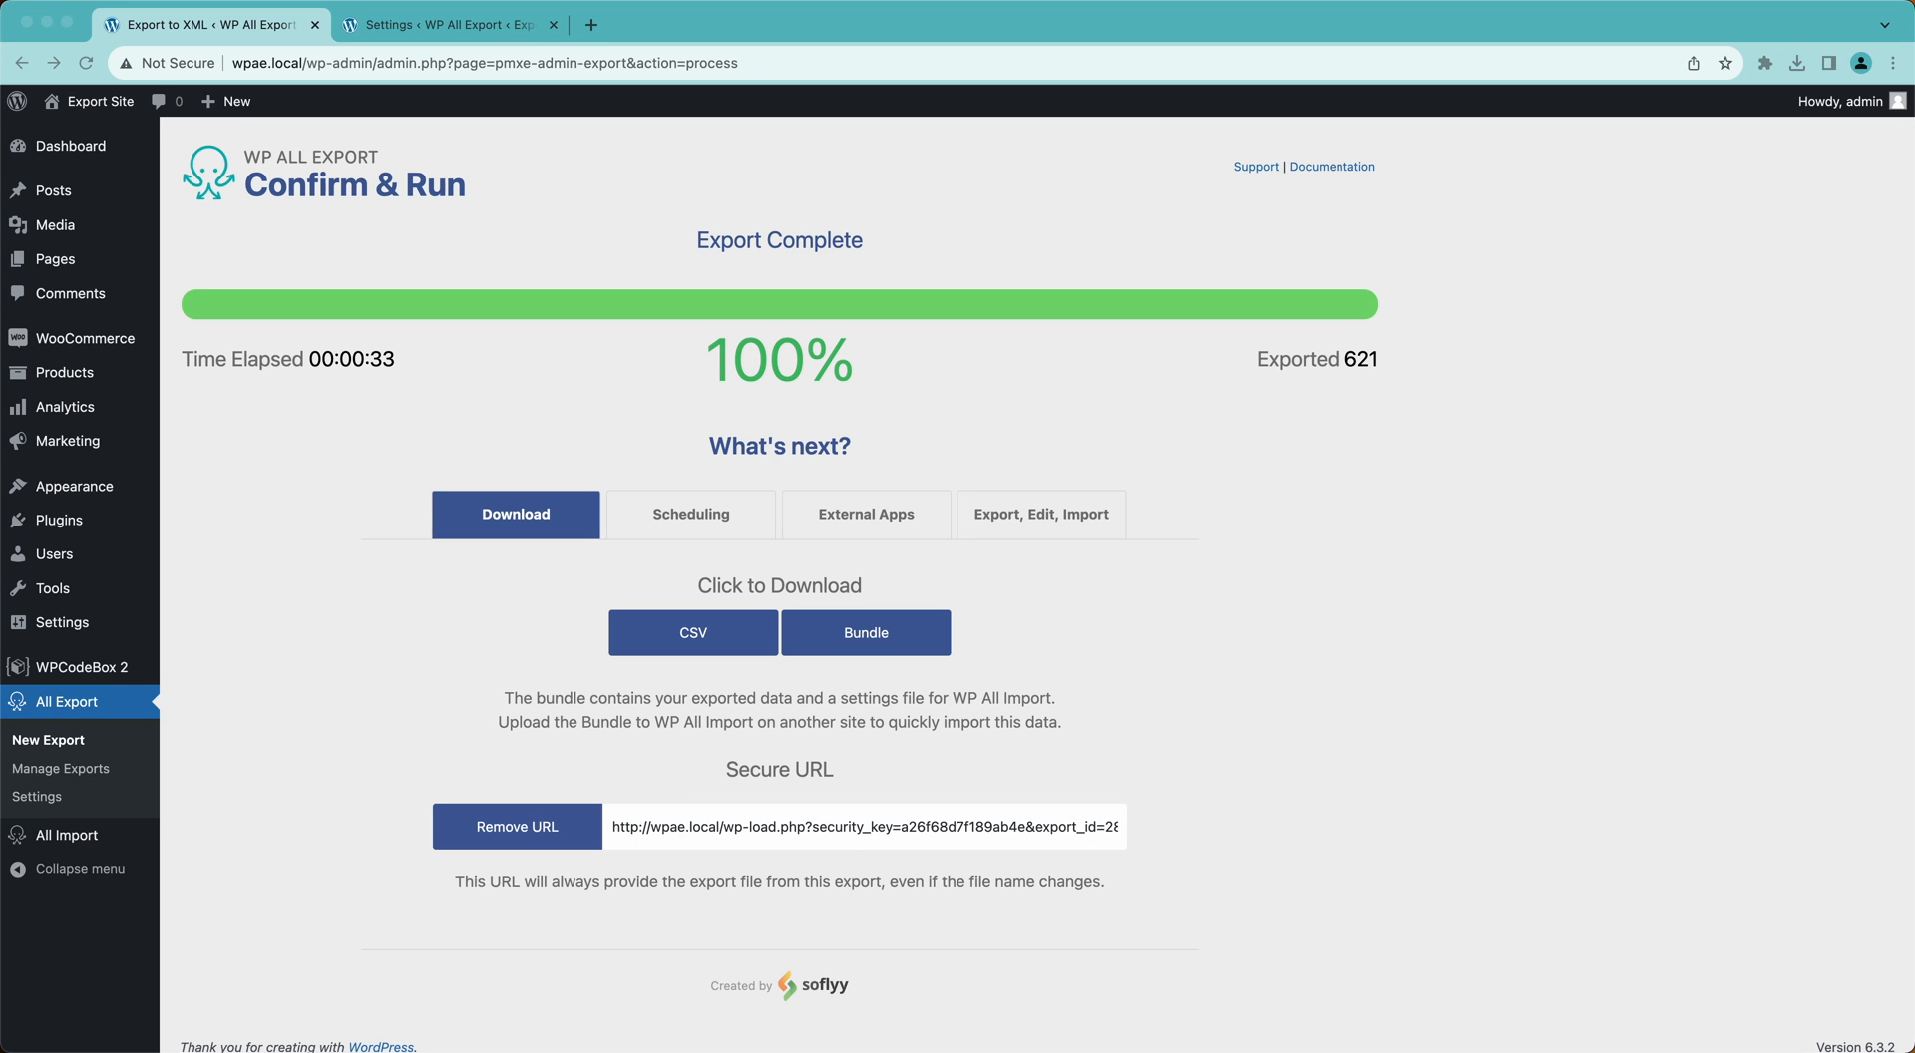
Bring up the exported CSV in the text editor and select the quoted "Item Cost" header in its first row.
{"action": "left_click_drag", "start_coordinate": [1127, 0], "coordinate": [1007, 38]}
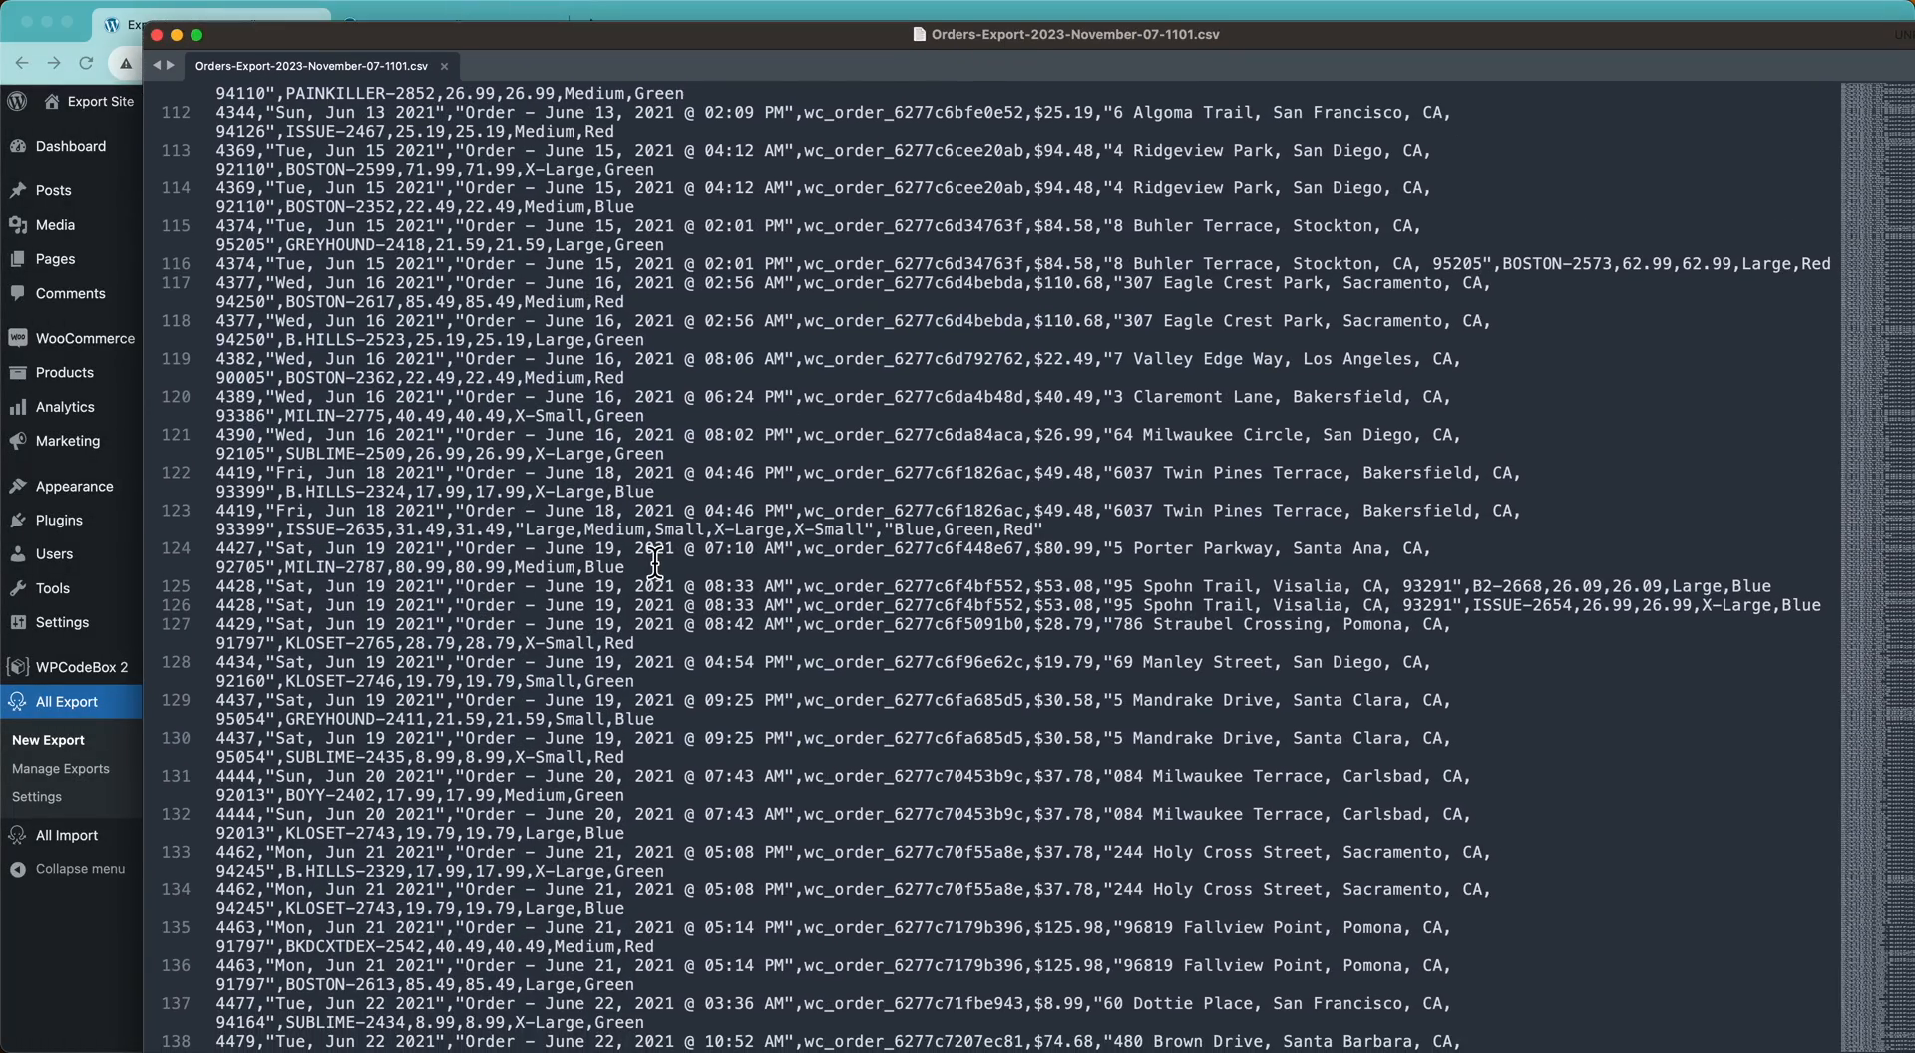
{"action": "scroll", "coordinate": [659, 571], "scroll_direction": "up", "scroll_amount": 20}
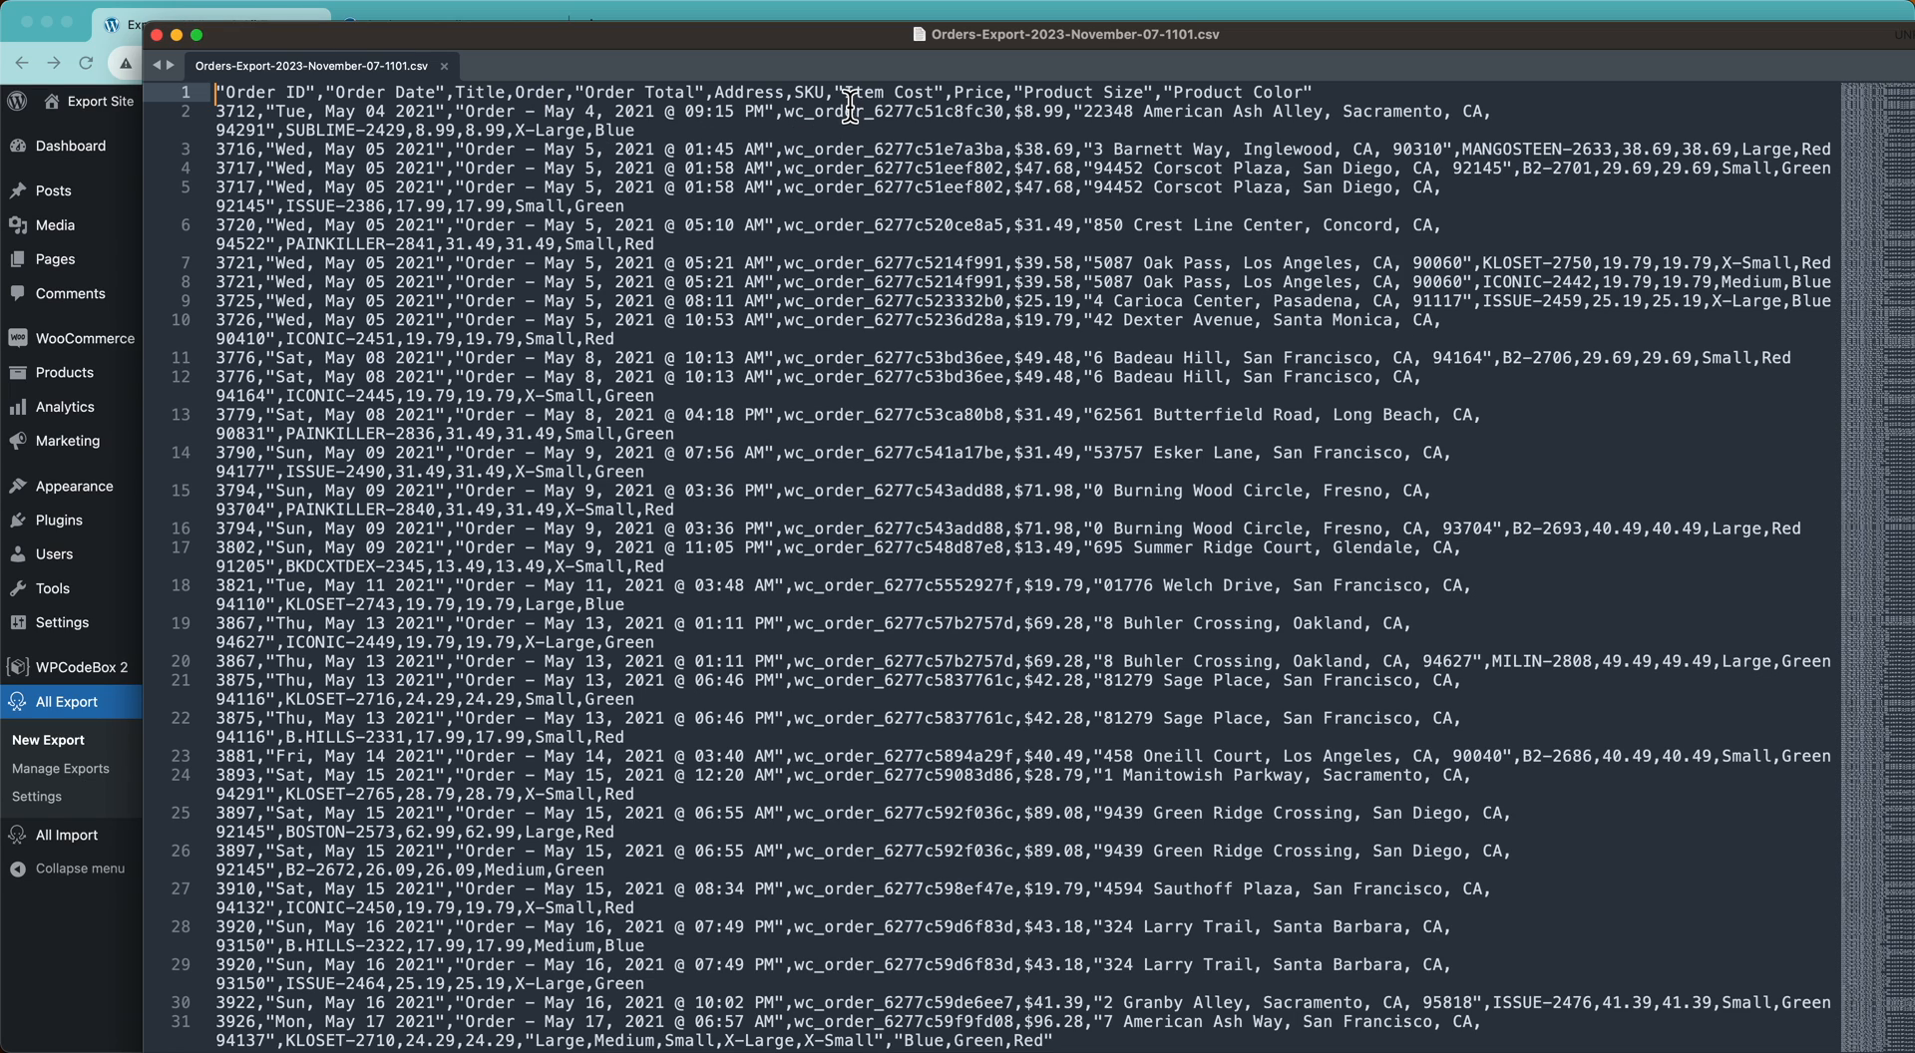
{"action": "left_click_drag", "start_coordinate": [834, 93], "coordinate": [946, 100]}
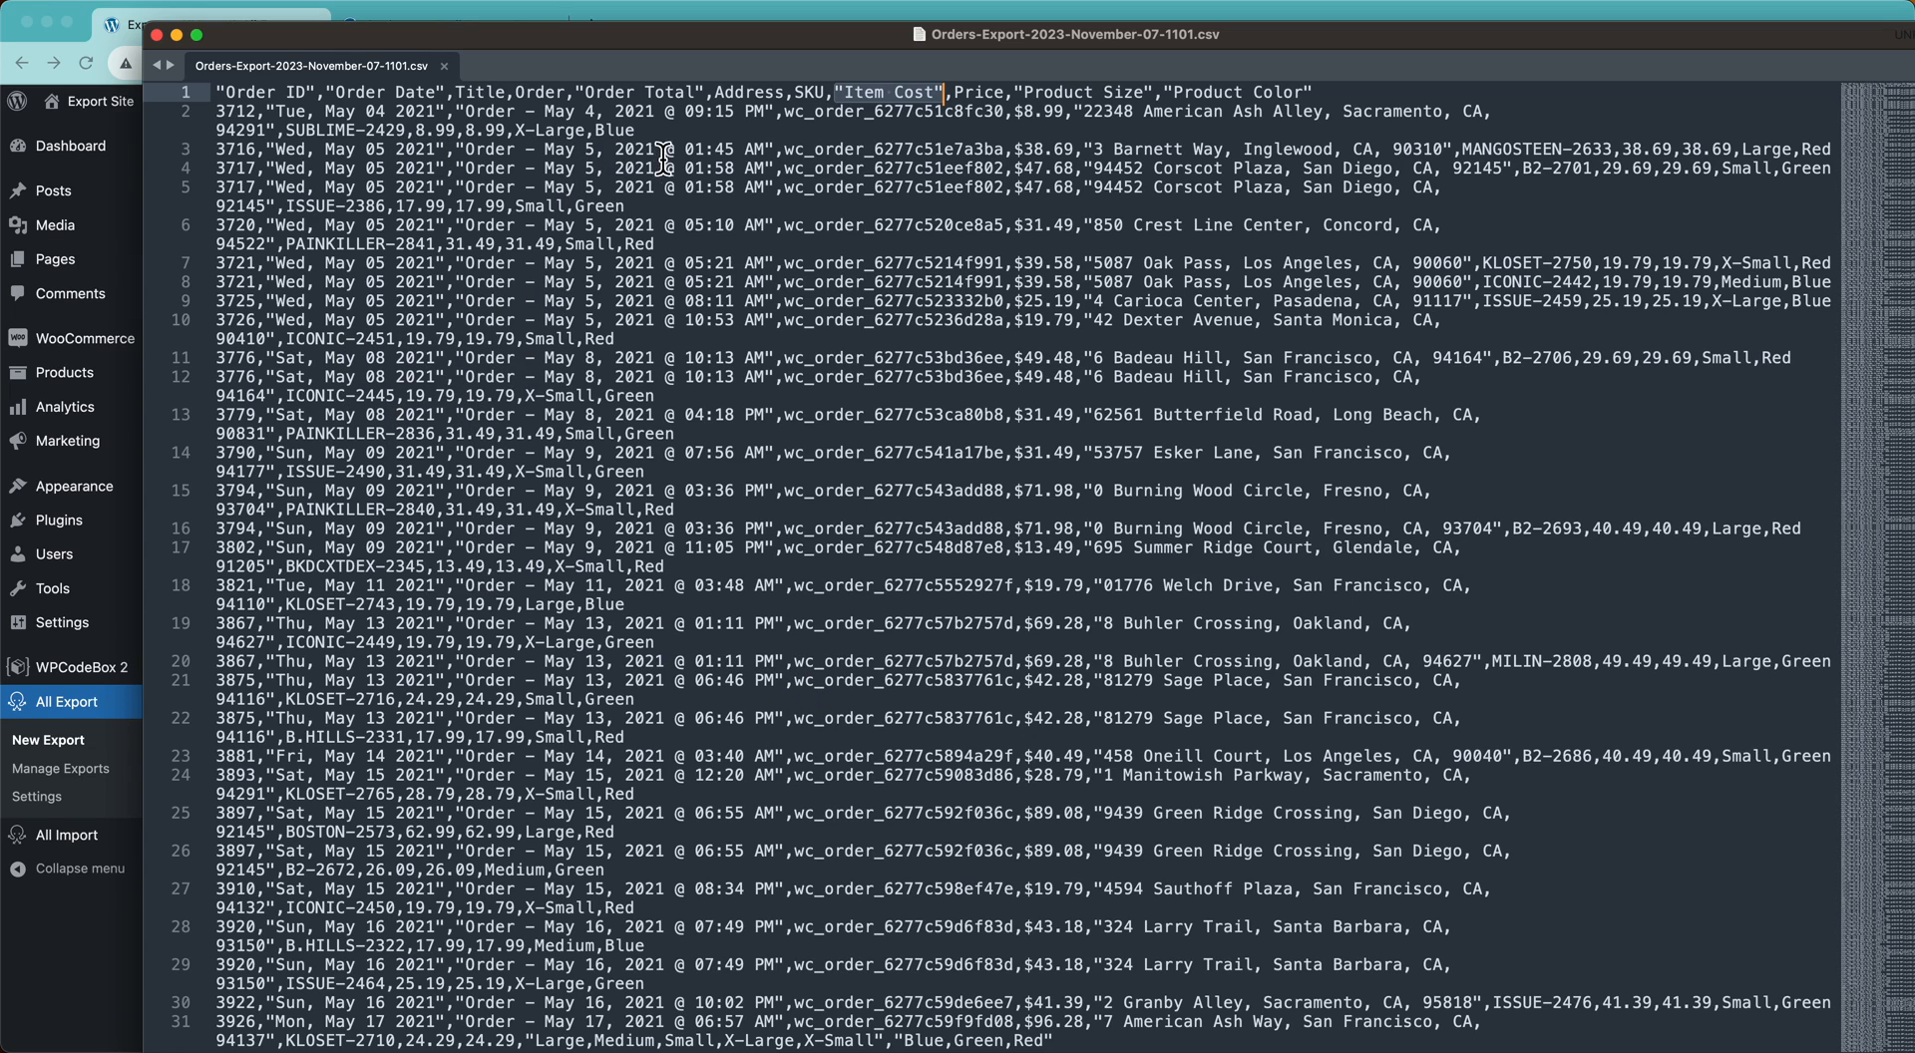
Insert seven line breaks after "May 5," in the order title on line 3 and select the whole quoted title.
{"action": "left_click", "coordinate": [612, 159]}
{"action": "key", "text": "Return"}
{"action": "key", "text": "Return"}
{"action": "key", "text": "Return"}
{"action": "key", "text": "Return"}
{"action": "key", "text": "Return"}
{"action": "key", "text": "Return"}
{"action": "key", "text": "Return"}
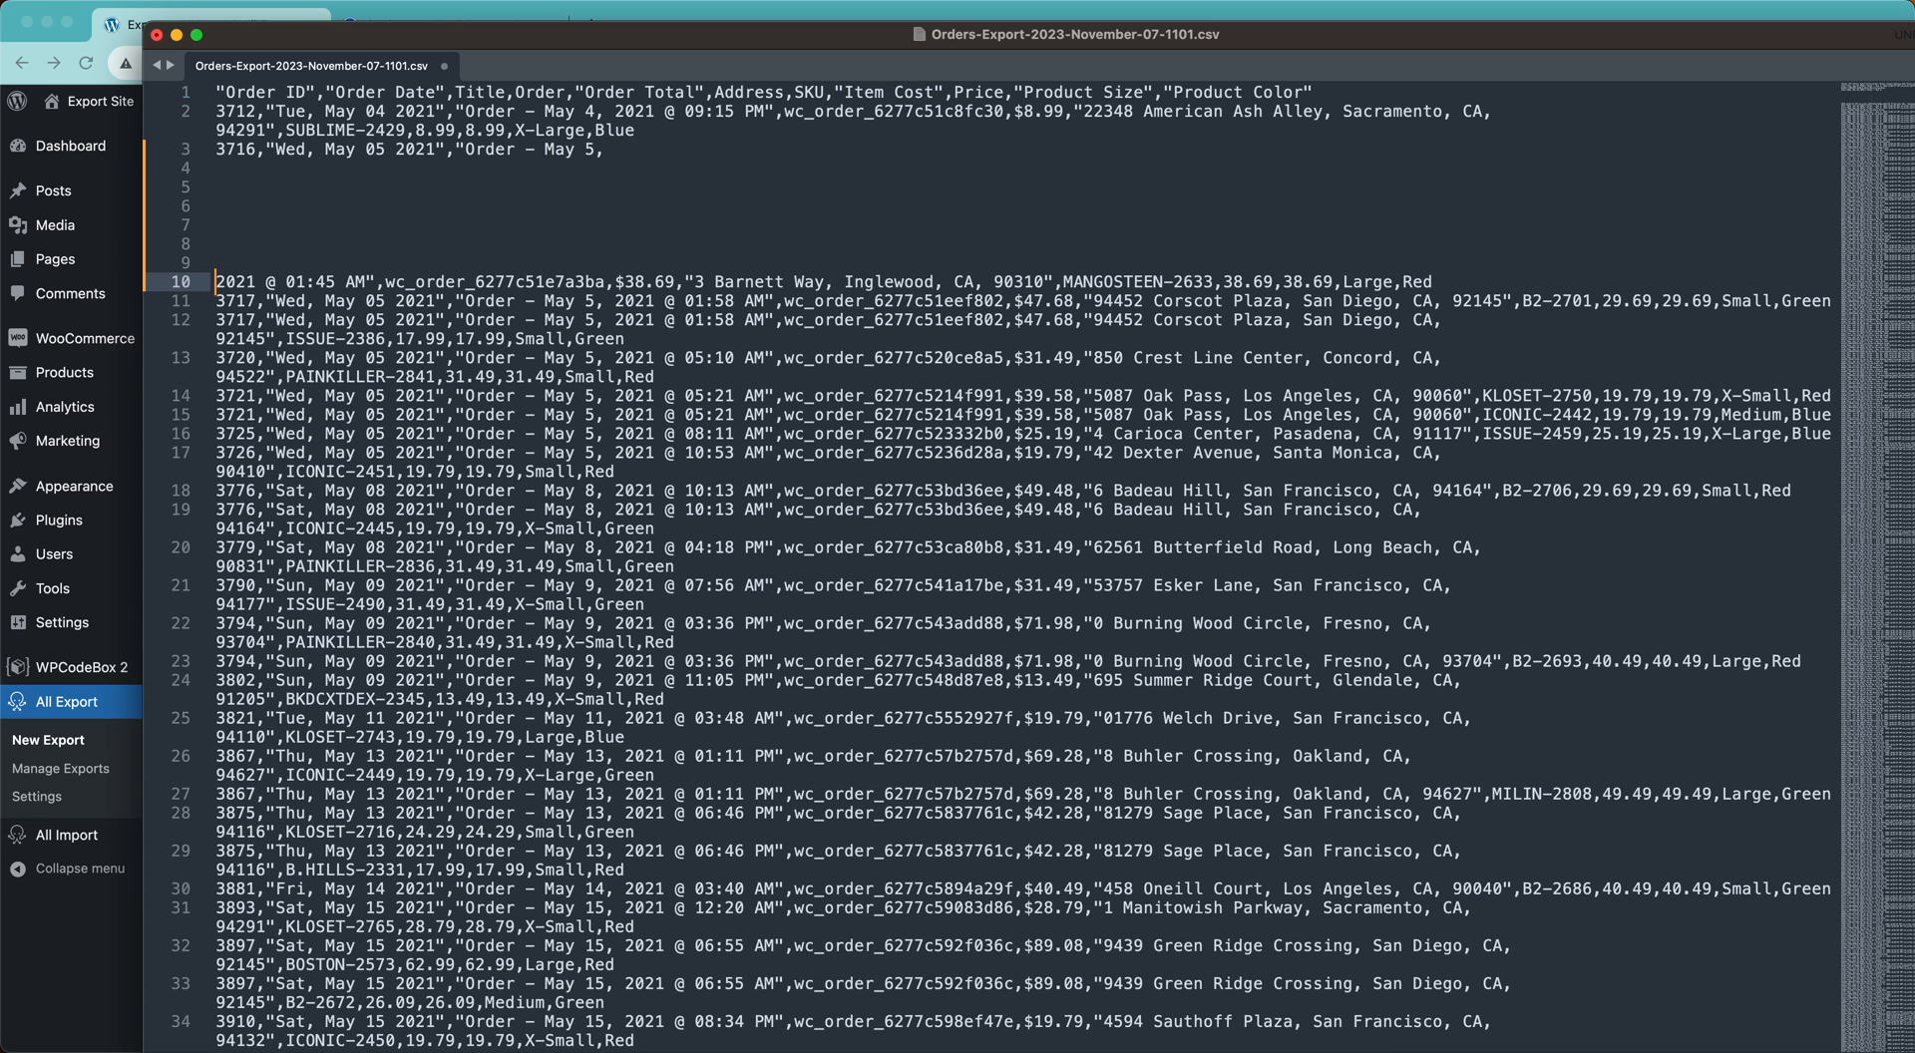
{"action": "left_click_drag", "start_coordinate": [376, 282], "coordinate": [465, 149]}
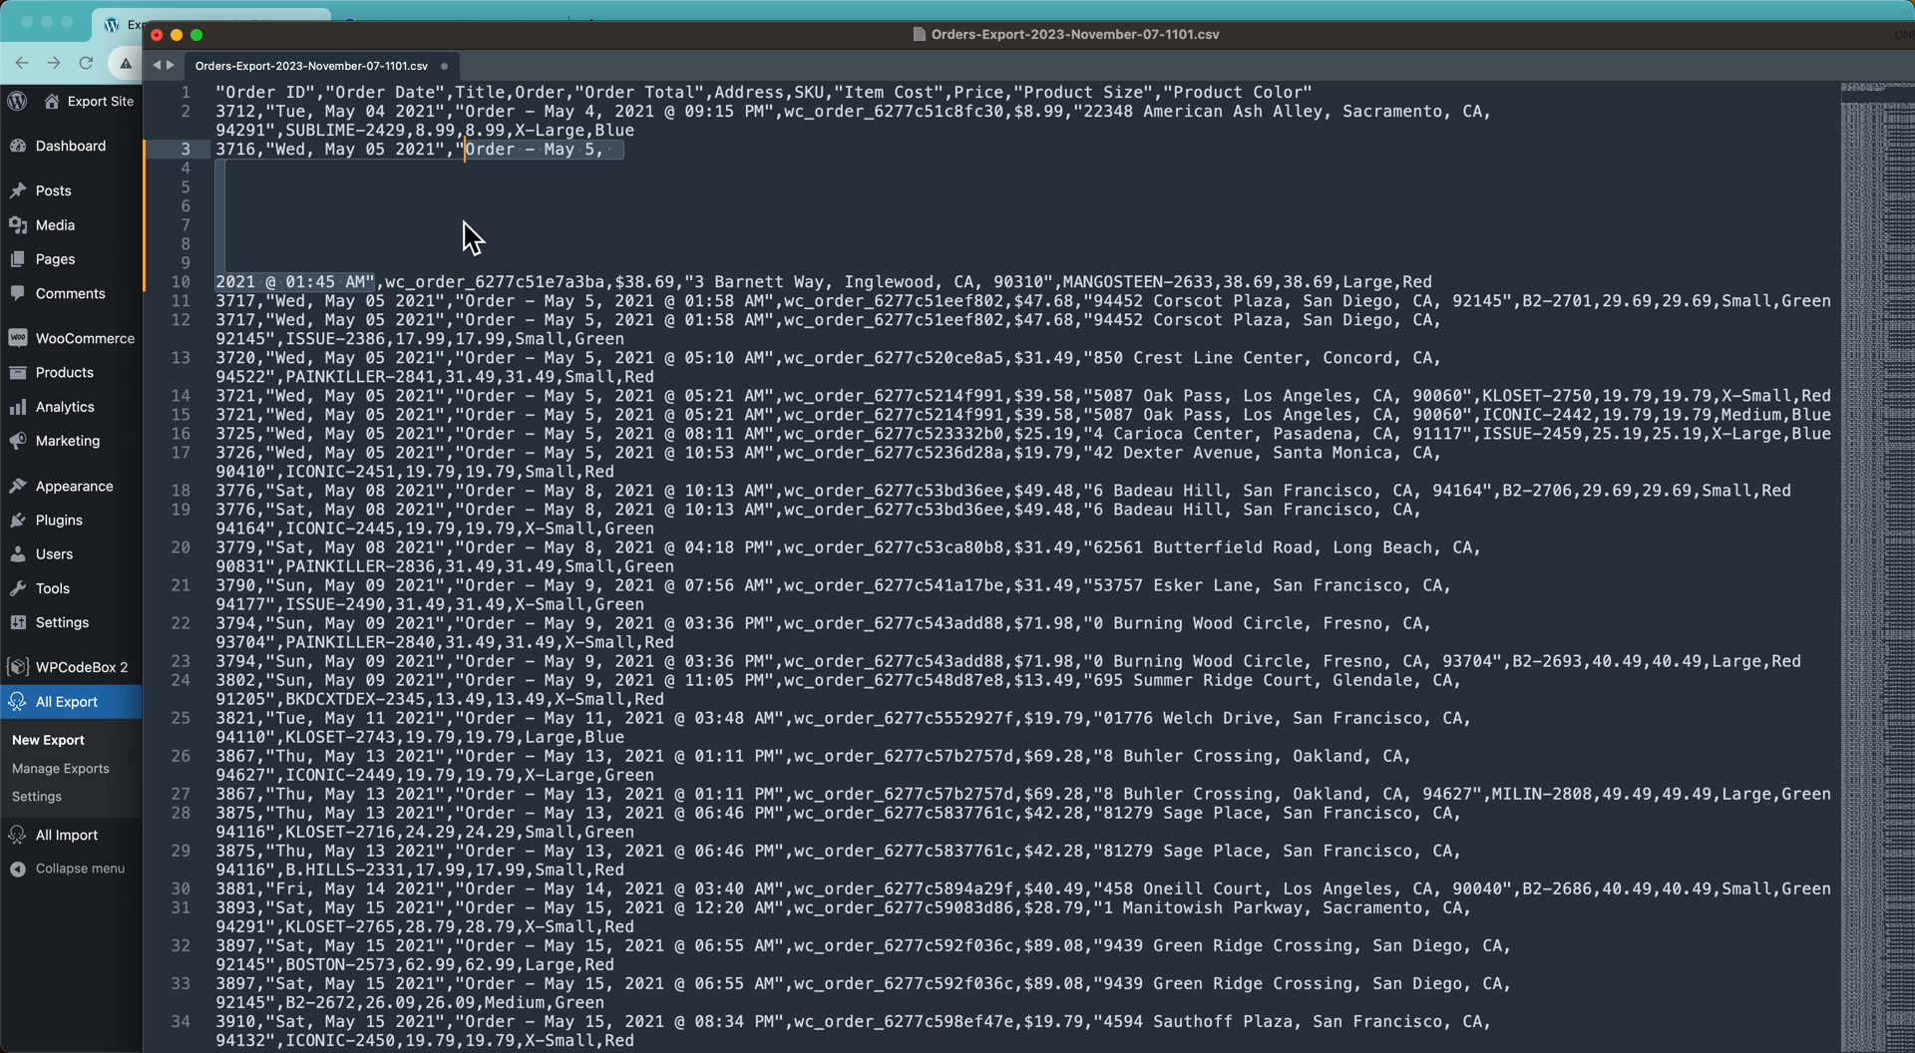
{"action": "left_click_drag", "start_coordinate": [460, 150], "coordinate": [375, 281]}
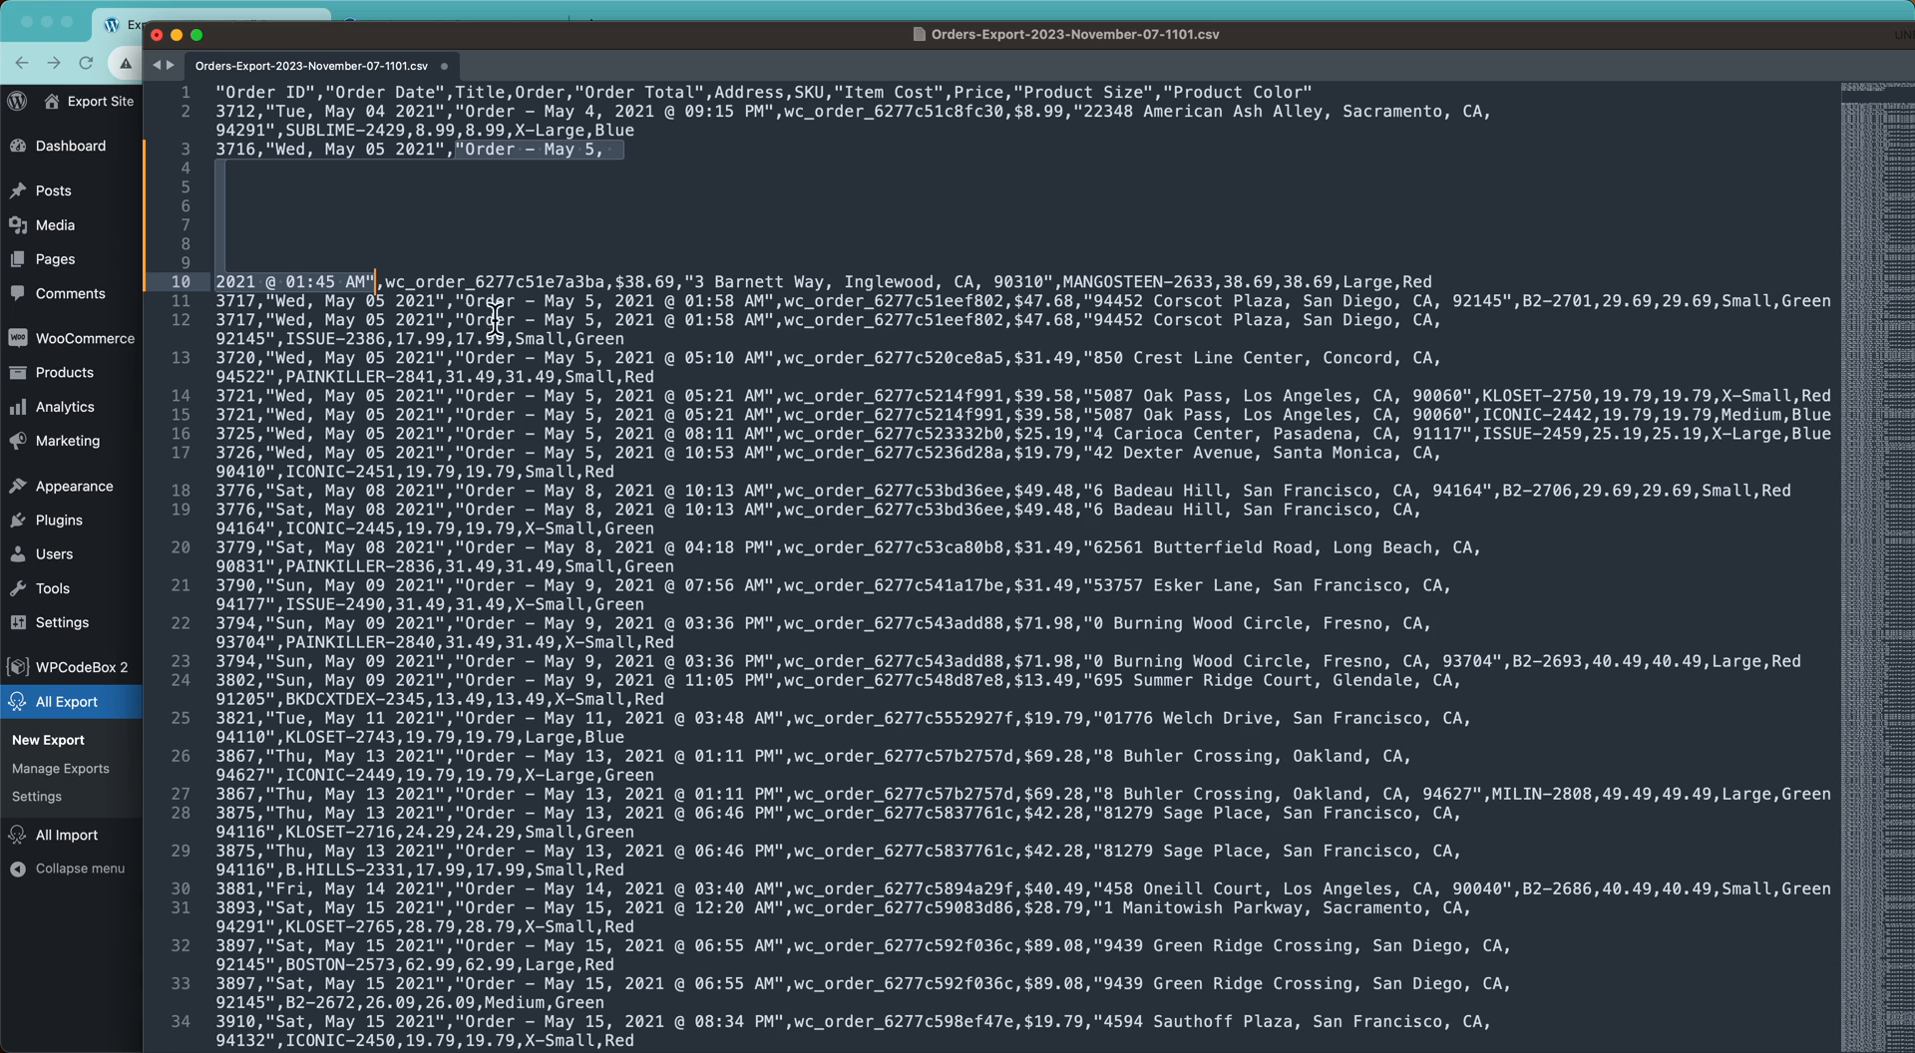
Remove the inserted line breaks so the order title starting on line 3 is back on one line.
{"action": "left_click", "coordinate": [225, 284]}
{"action": "key", "text": "Left"}
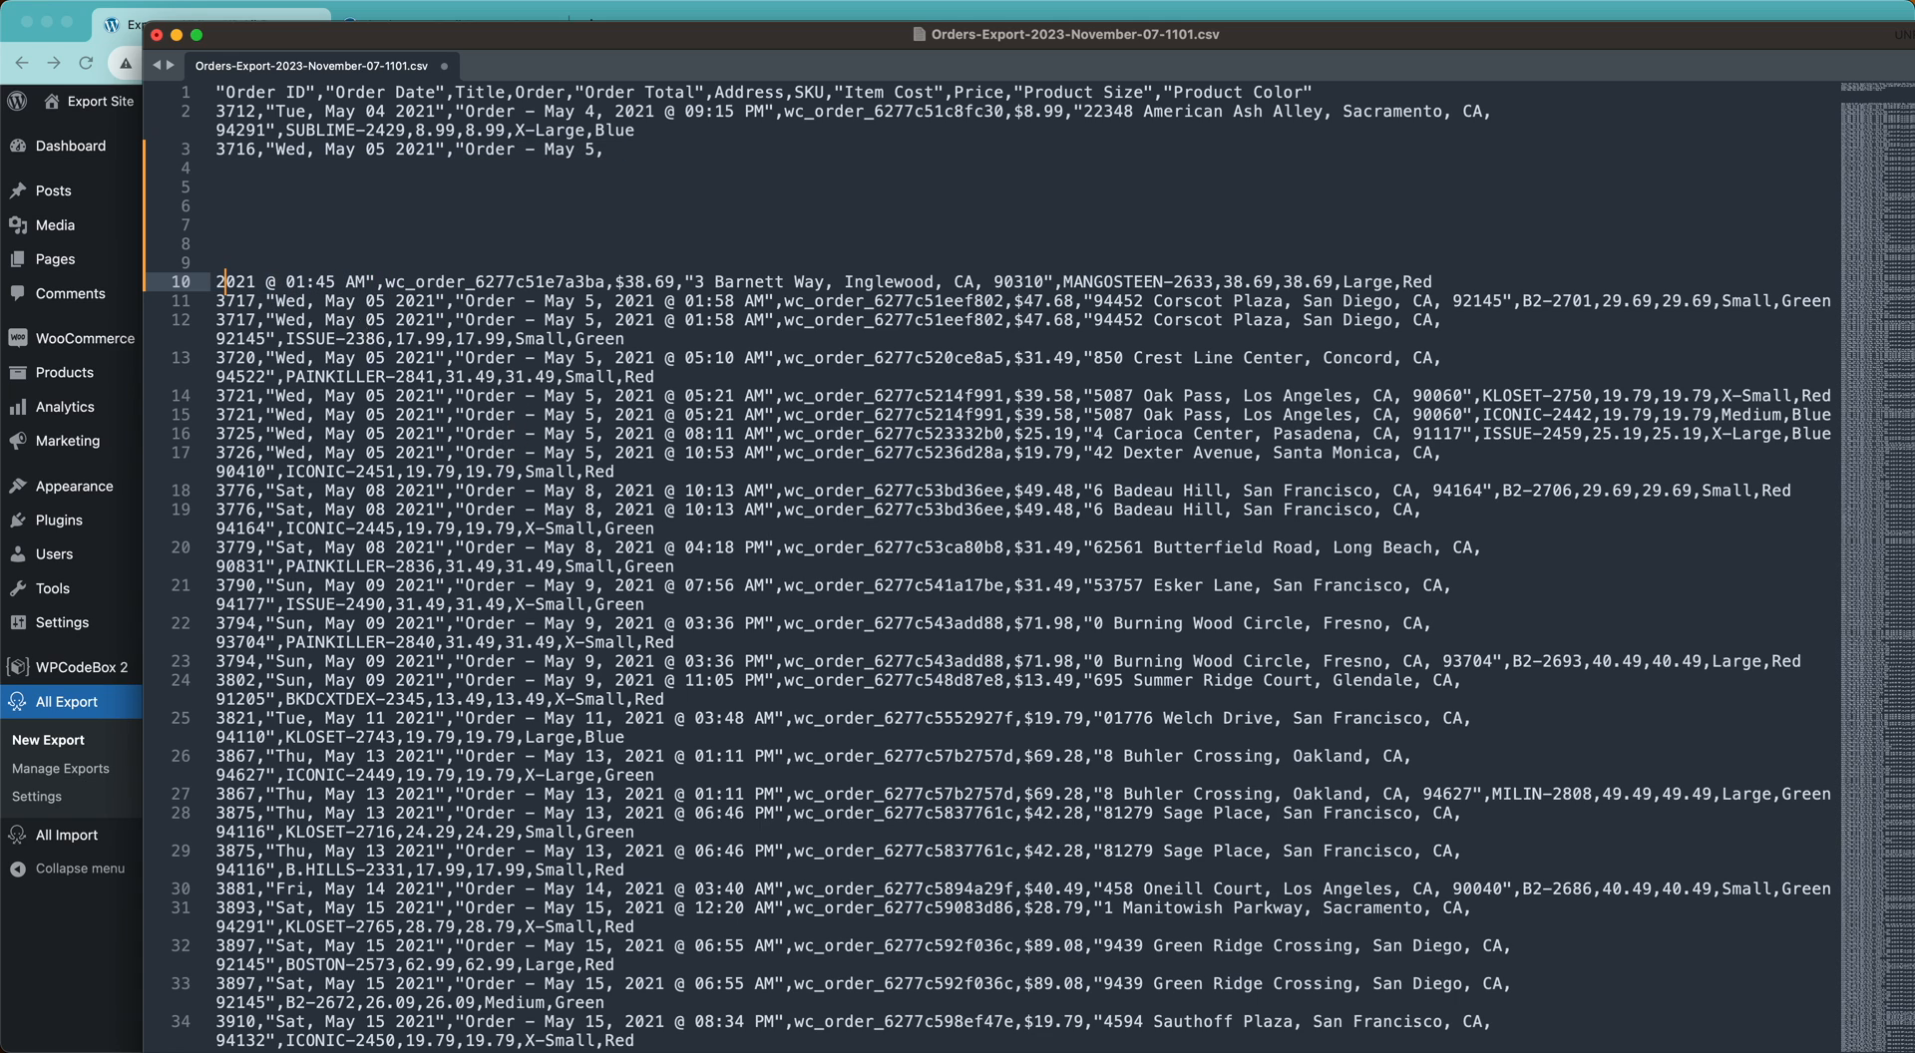
{"action": "key", "text": "BackSpace"}
{"action": "key", "text": "BackSpace"}
{"action": "key", "text": "BackSpace"}
{"action": "key", "text": "BackSpace"}
{"action": "key", "text": "BackSpace"}
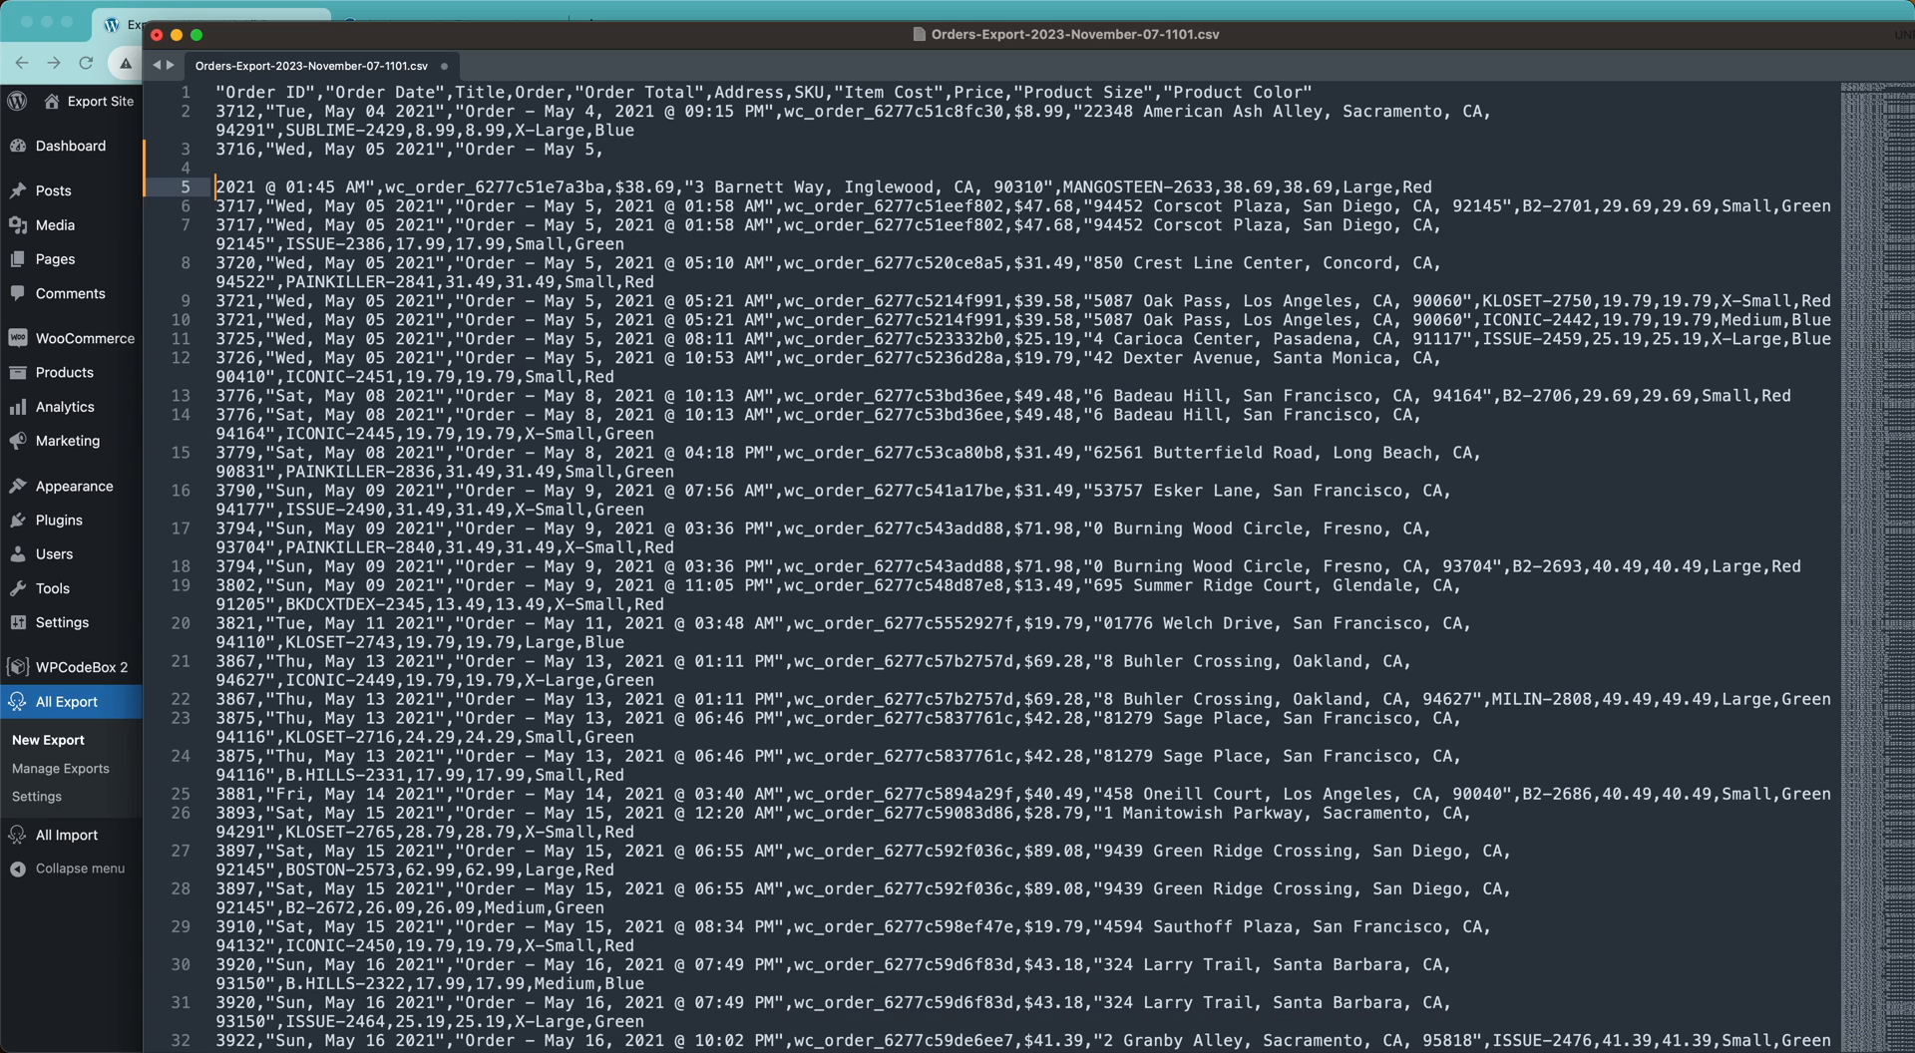
{"action": "key", "text": "BackSpace"}
{"action": "key", "text": "BackSpace"}
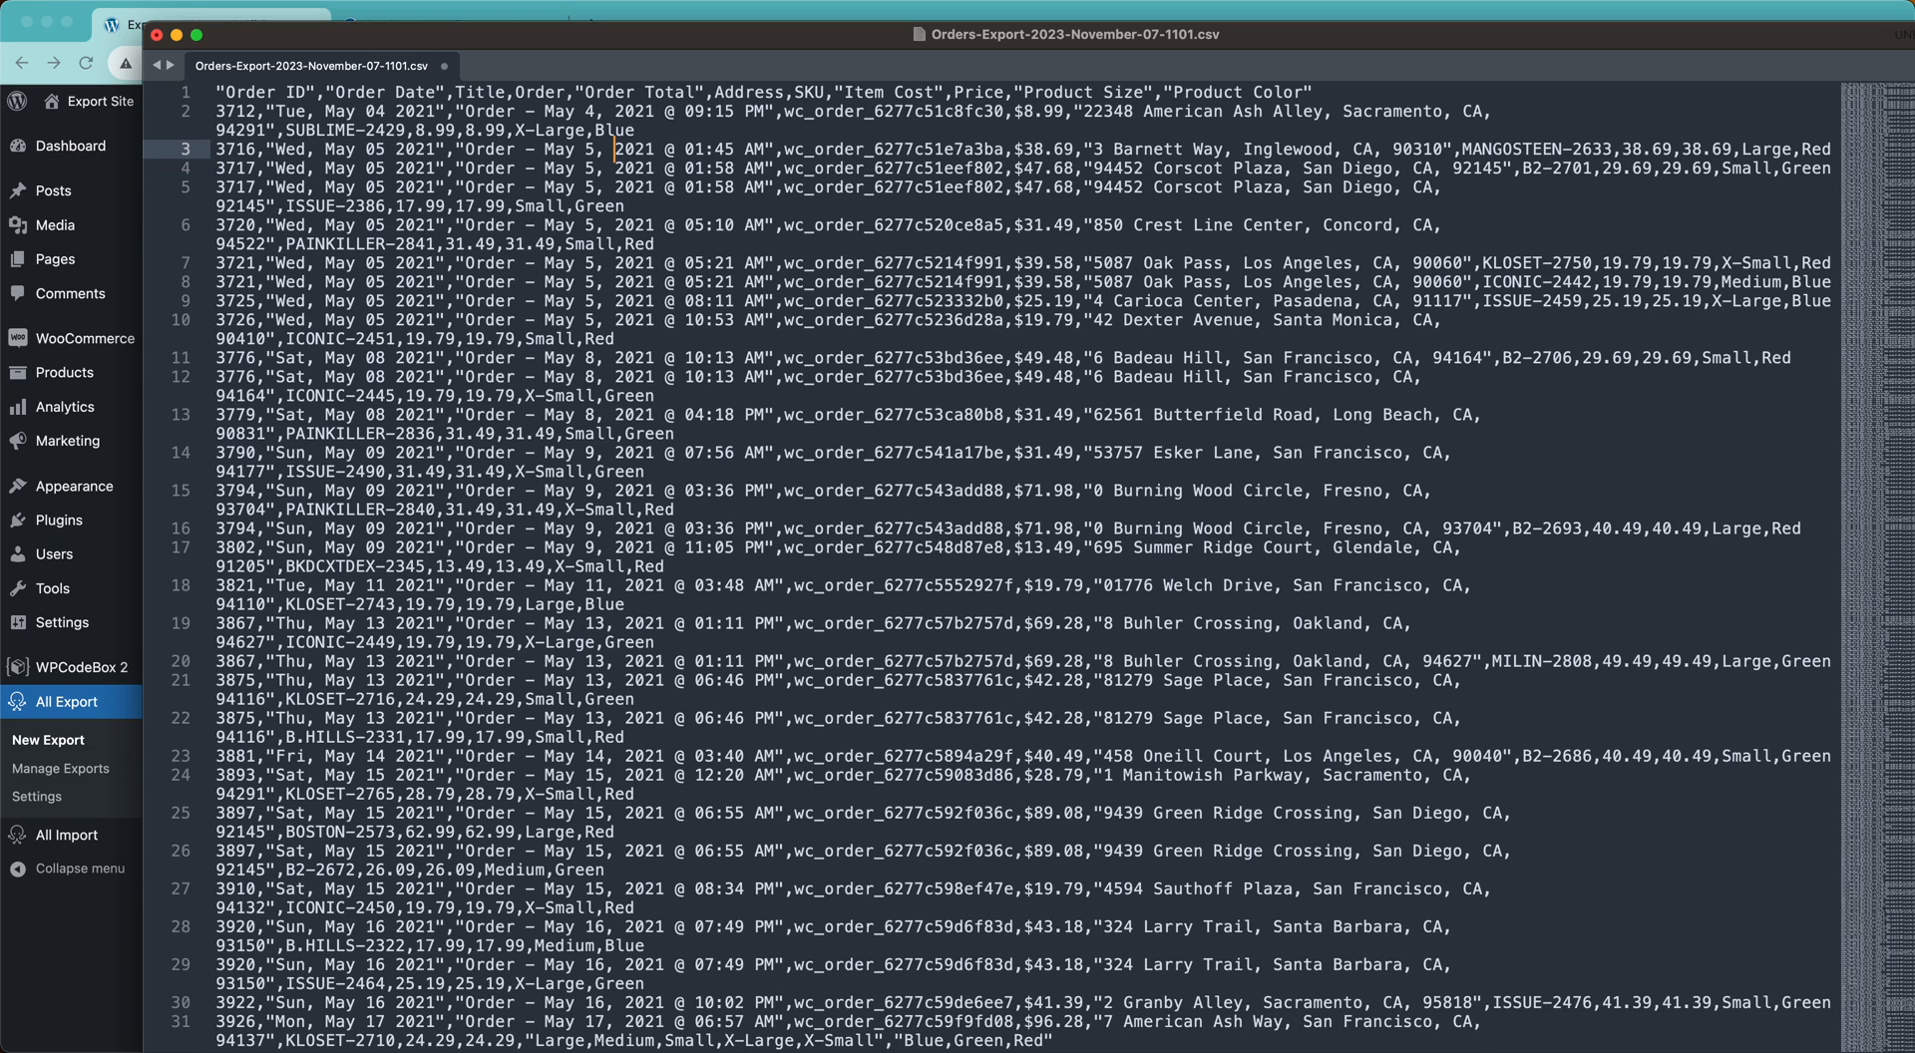